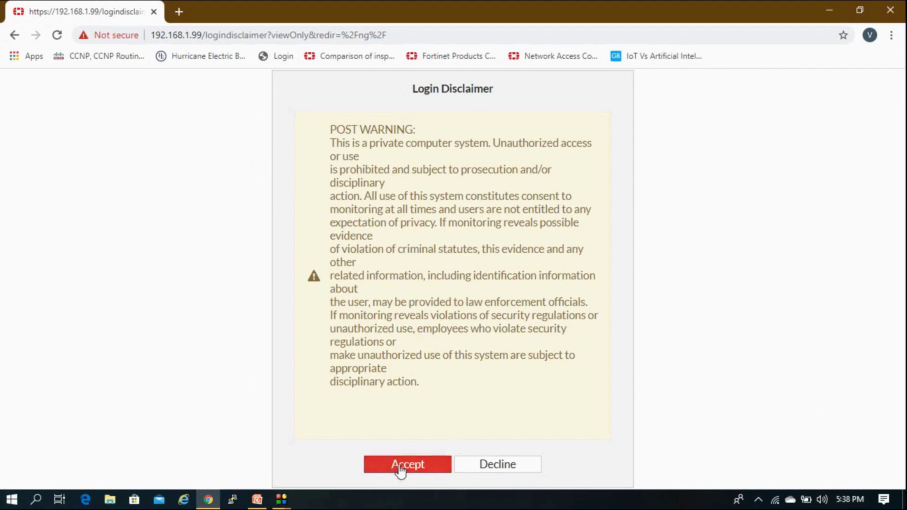
Accept the login disclaimer and check the VDOM list, staying in the Global VDOM.
left_click(401, 467)
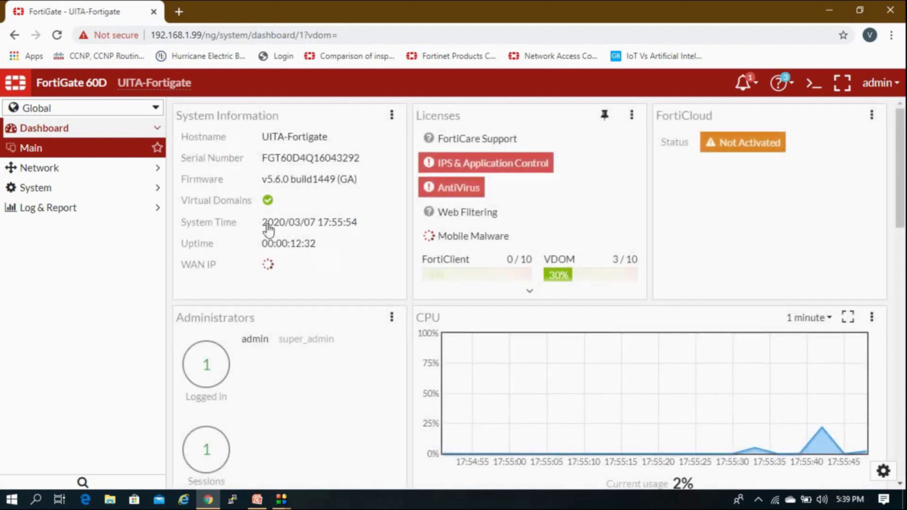
left_click(141, 112)
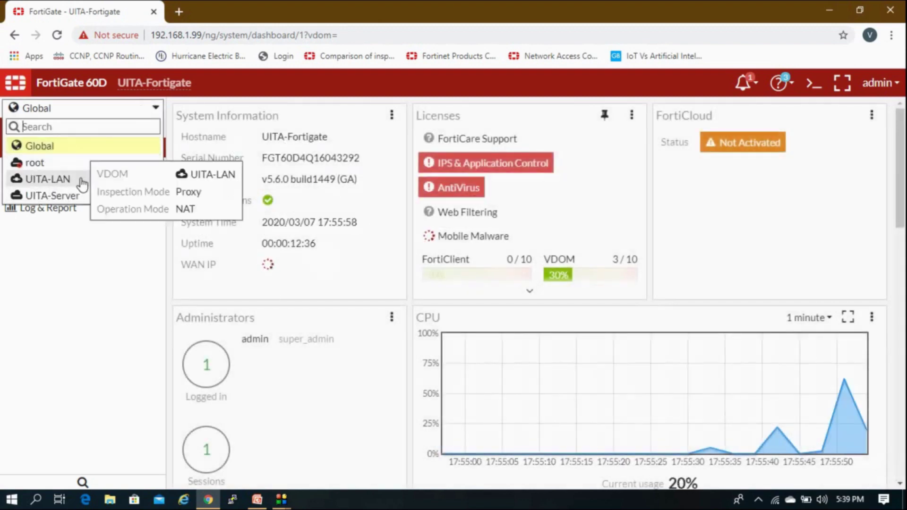
left_click(76, 281)
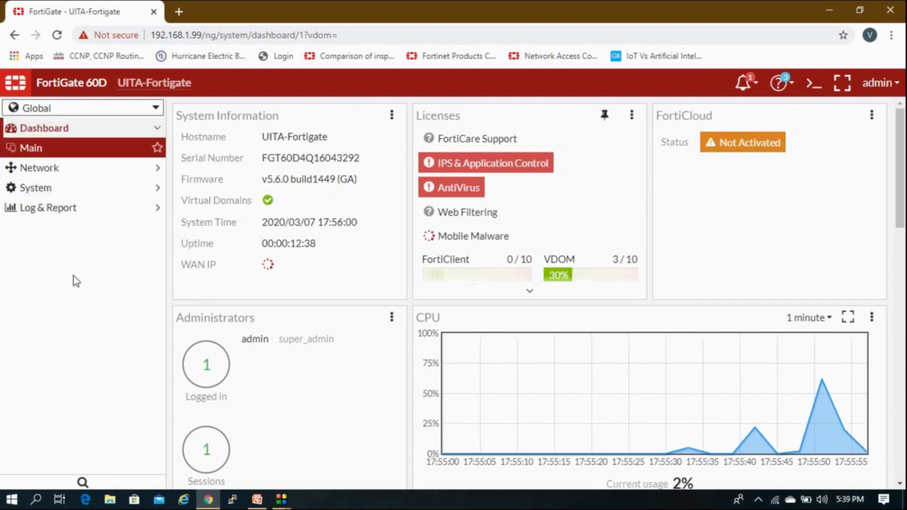
Review slide 2 (Lab Task) in PowerPoint, then return to the FortiGate dashboard in Chrome.
left_click(257, 500)
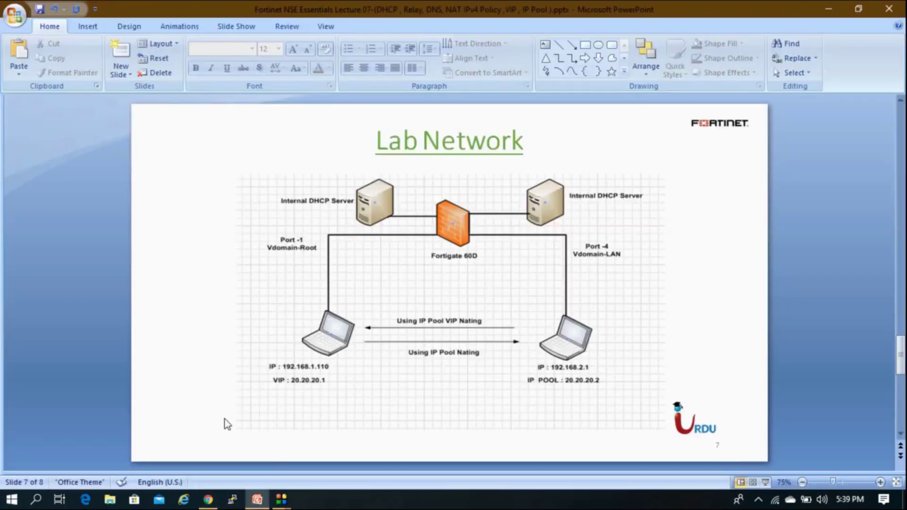
scroll(225, 418, "up", 5)
scroll(234, 419, "up", 1)
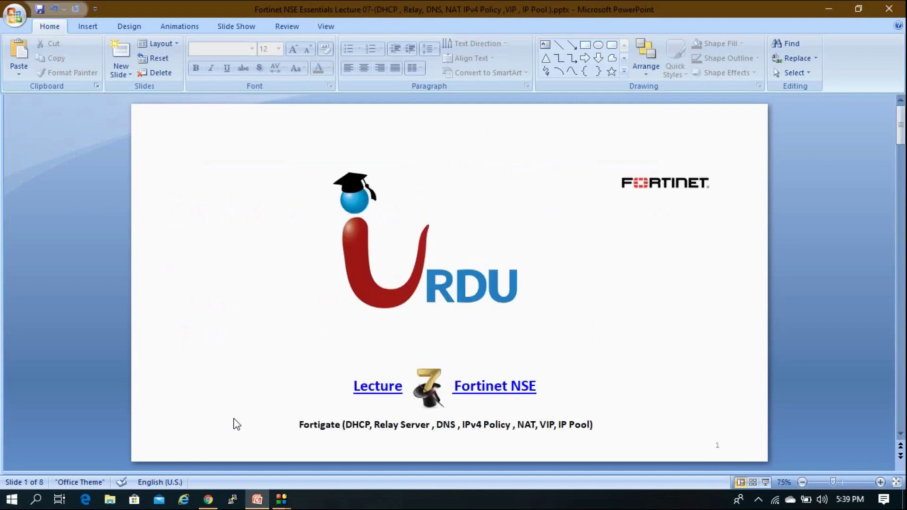
scroll(234, 417, "down", 1)
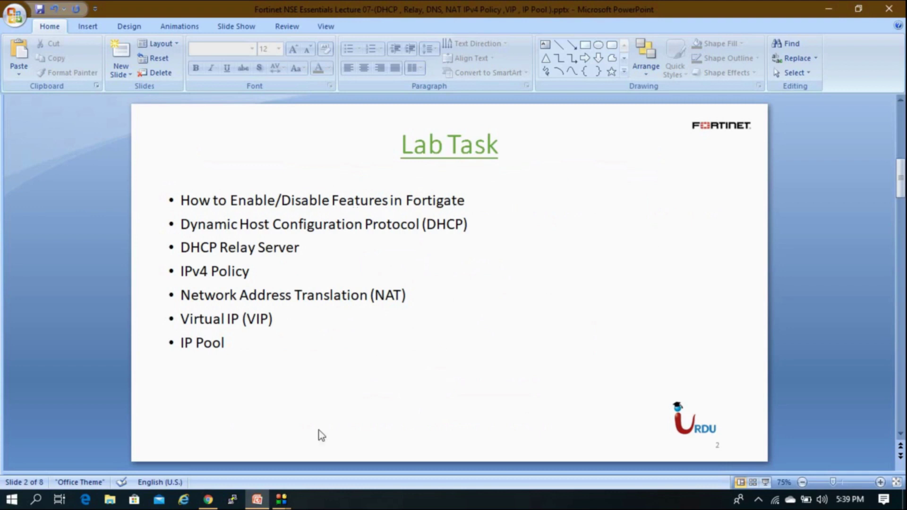
left_click(208, 499)
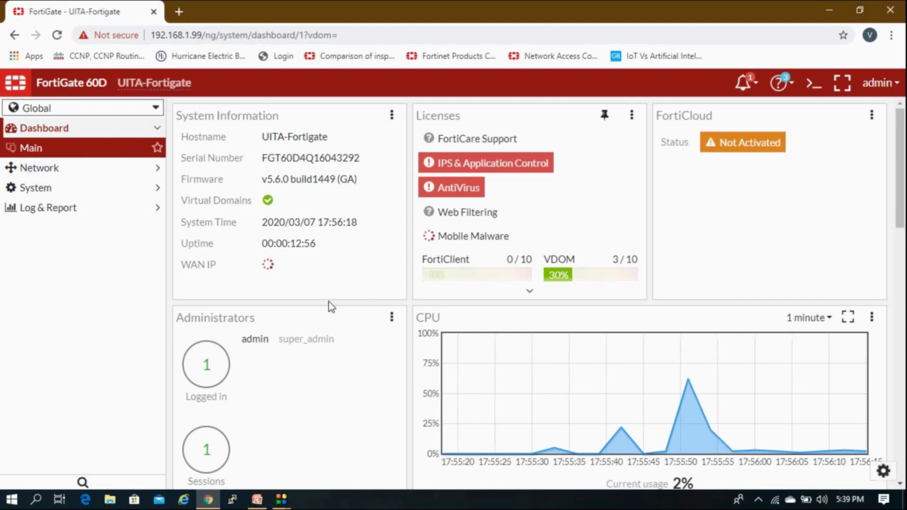
Switch to the UITA-LAN VDOM and glance at its FortiView physical topology page.
left_click(91, 113)
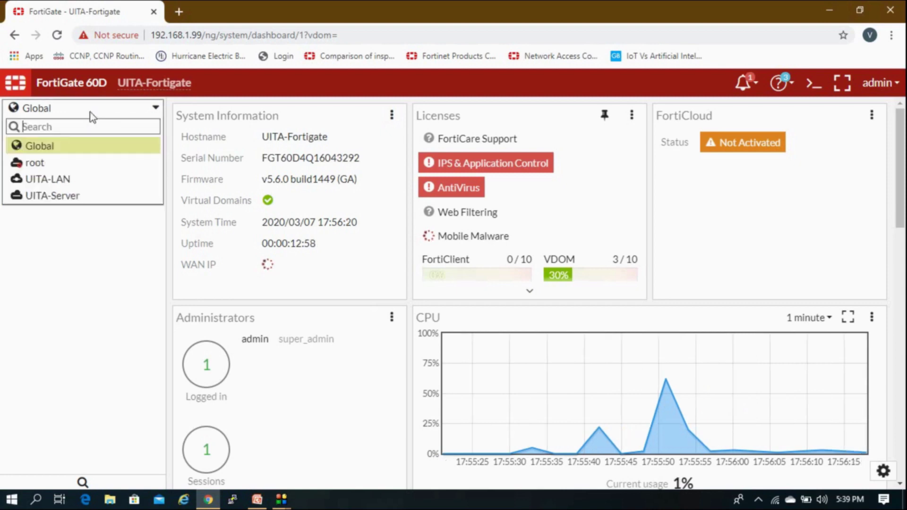
left_click(62, 181)
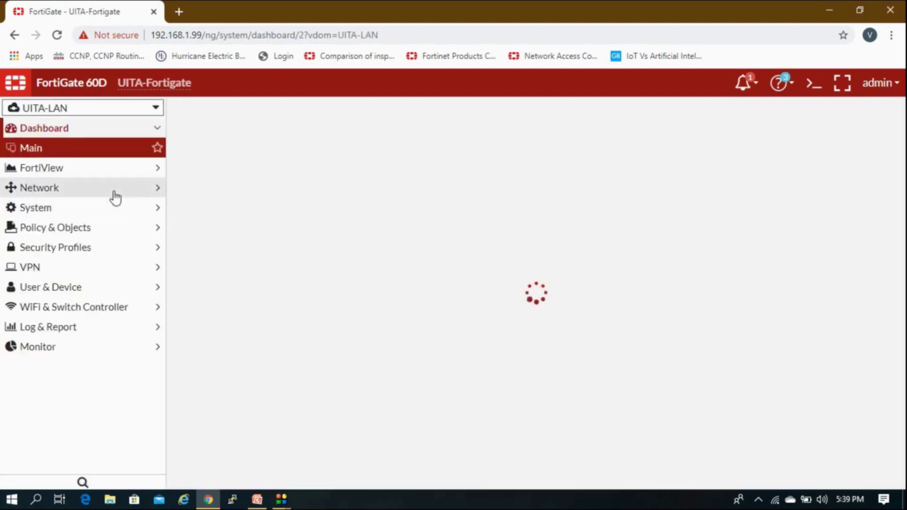
left_click(114, 175)
left_click(113, 178)
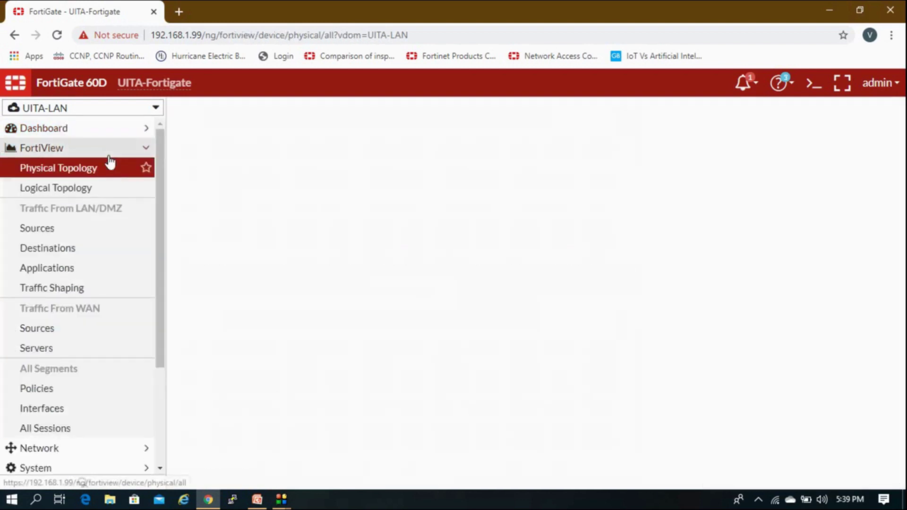
left_click(110, 159)
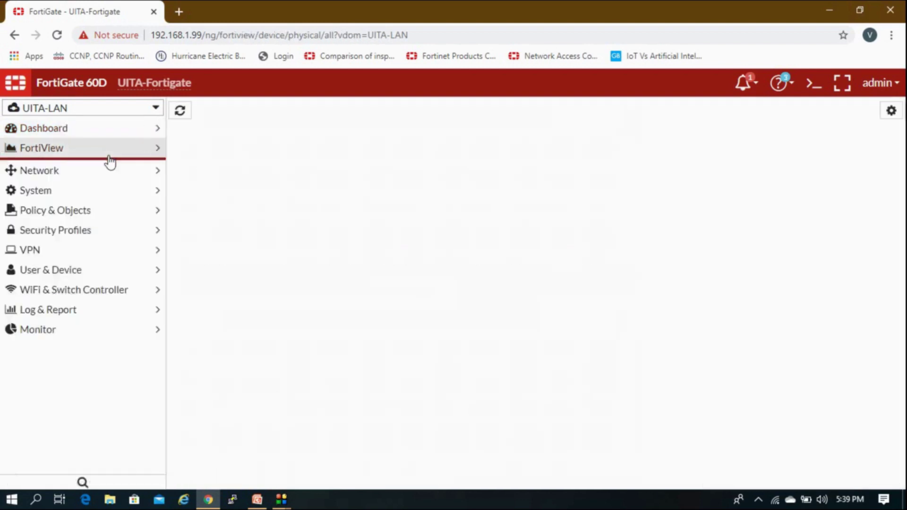
Keep UITA-LAN selected and open System > Feature Select.
left_click(94, 109)
left_click(69, 180)
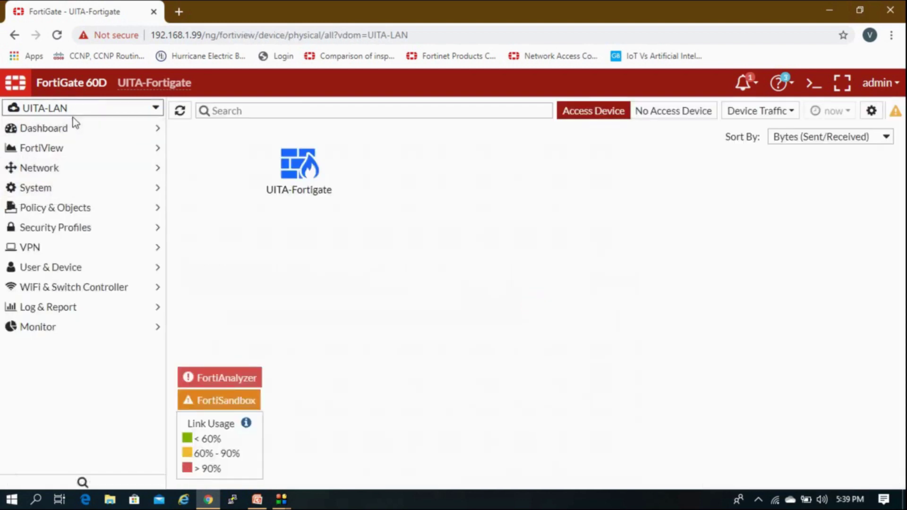
left_click(69, 192)
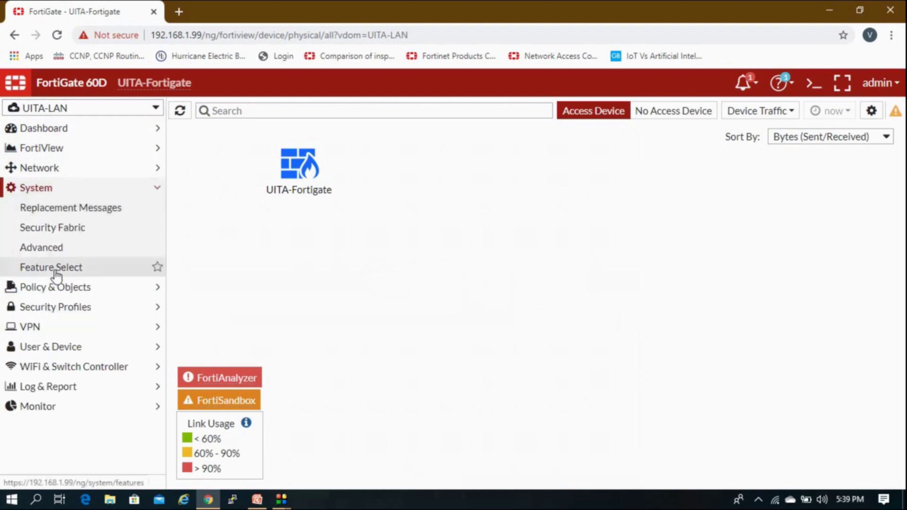
left_click(53, 269)
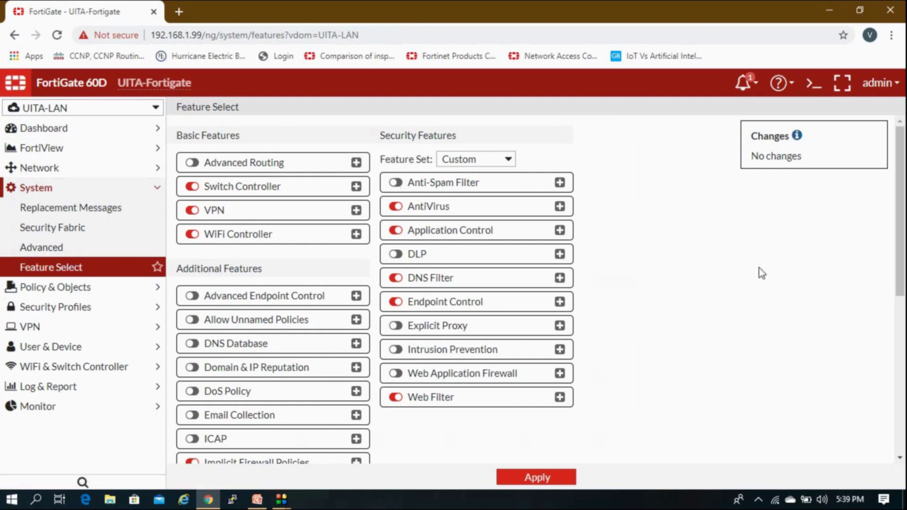
Read the Advanced Routing description and its listed routing protocols, leaving the feature off.
scroll(759, 268, "down", 2)
scroll(758, 268, "up", 2)
left_click(357, 164)
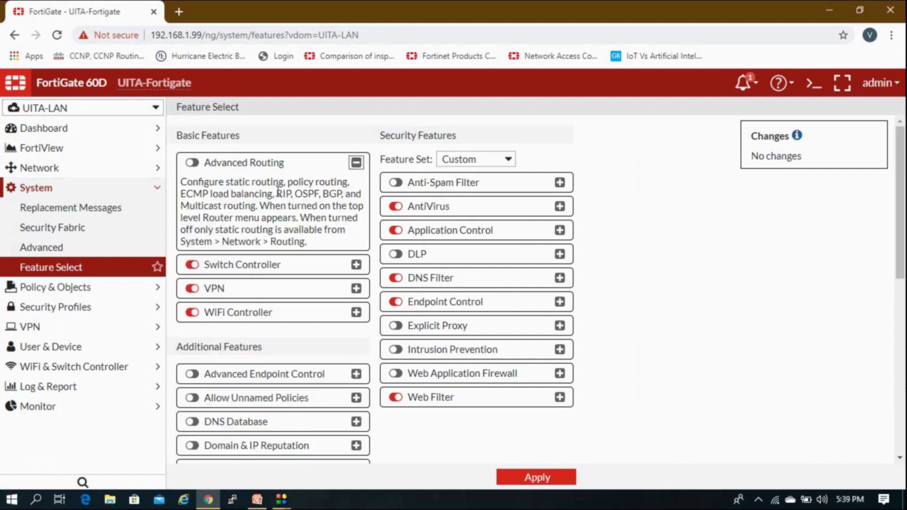
left_click_drag(208, 197, 340, 194)
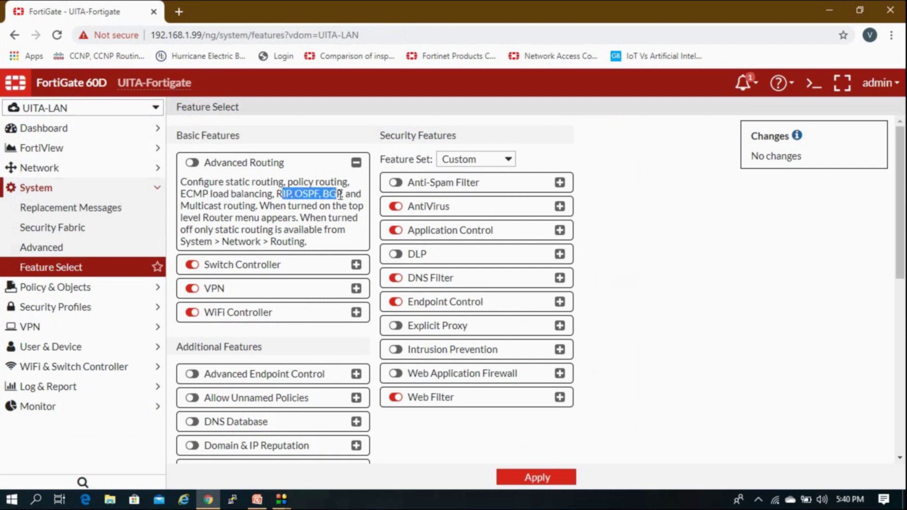
left_click(242, 213)
left_click_drag(236, 206, 265, 207)
left_click(278, 209)
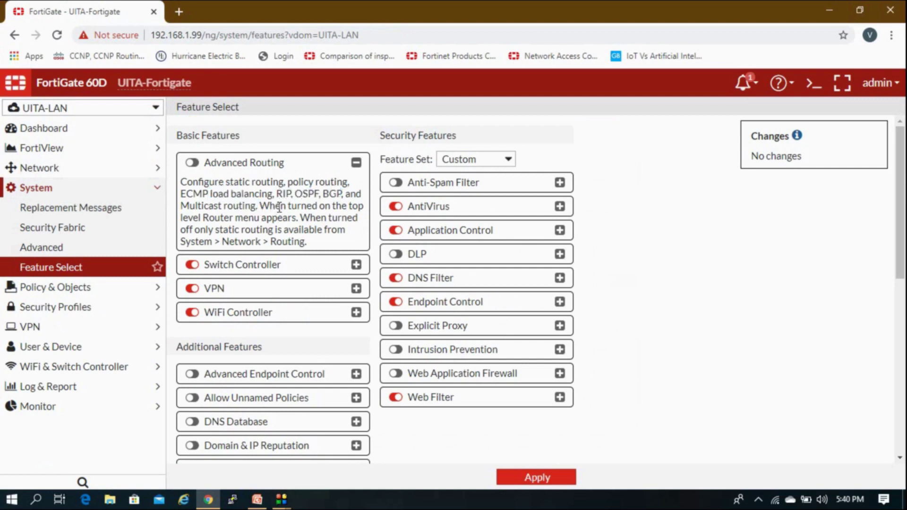
left_click(191, 163)
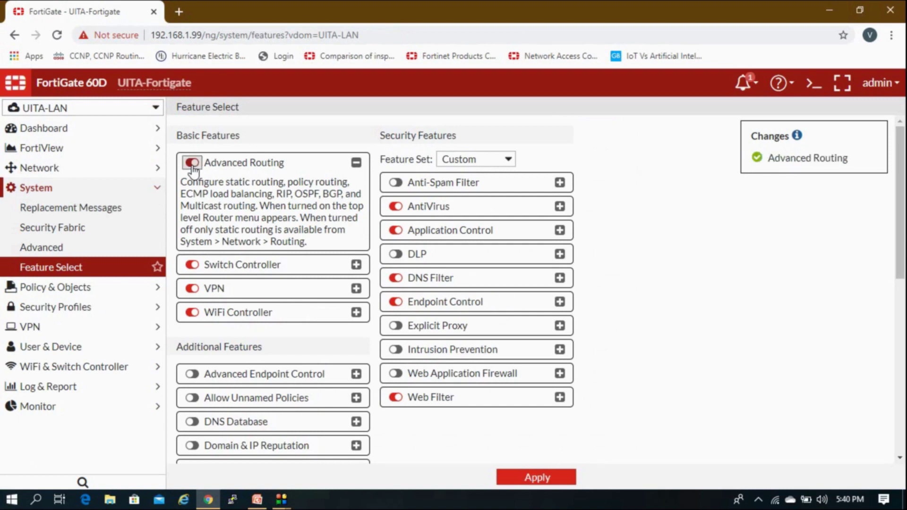
left_click(192, 163)
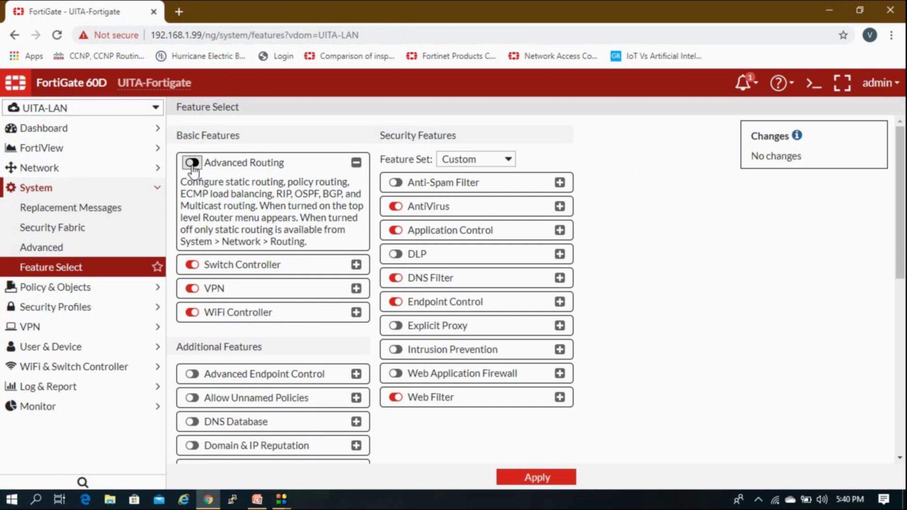
left_click(356, 163)
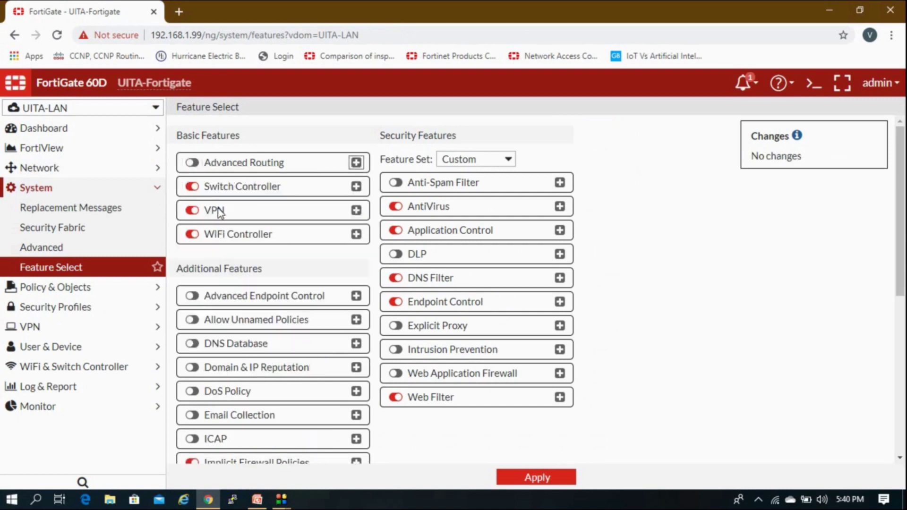
Check which routing pages the Network menu offers before the change.
left_click(95, 189)
left_click(101, 170)
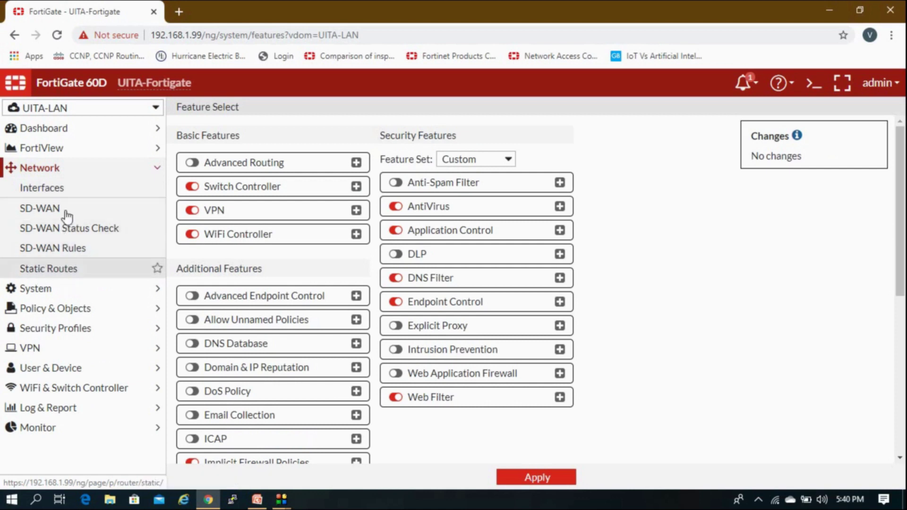
left_click(83, 171)
left_click(81, 188)
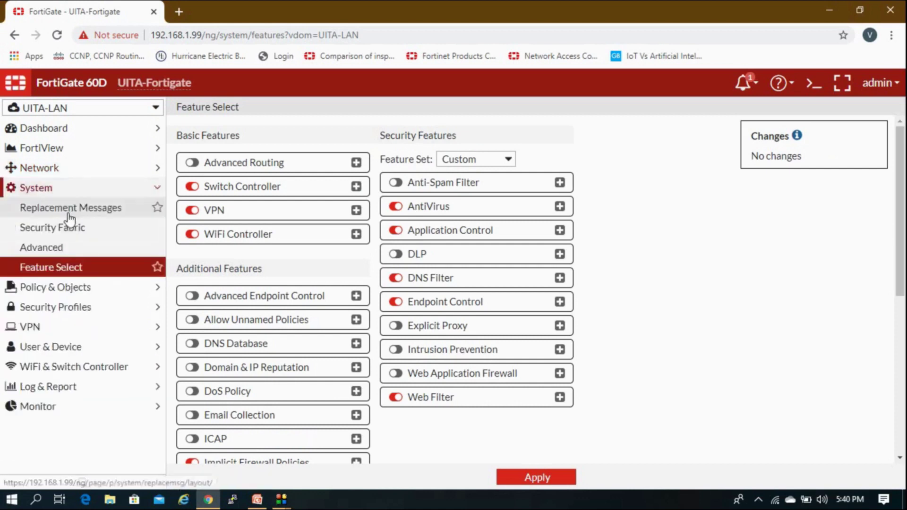
Turn on Advanced Routing, apply it, and view the new RIP, OSPF, BGP and Multicast pages.
left_click(191, 163)
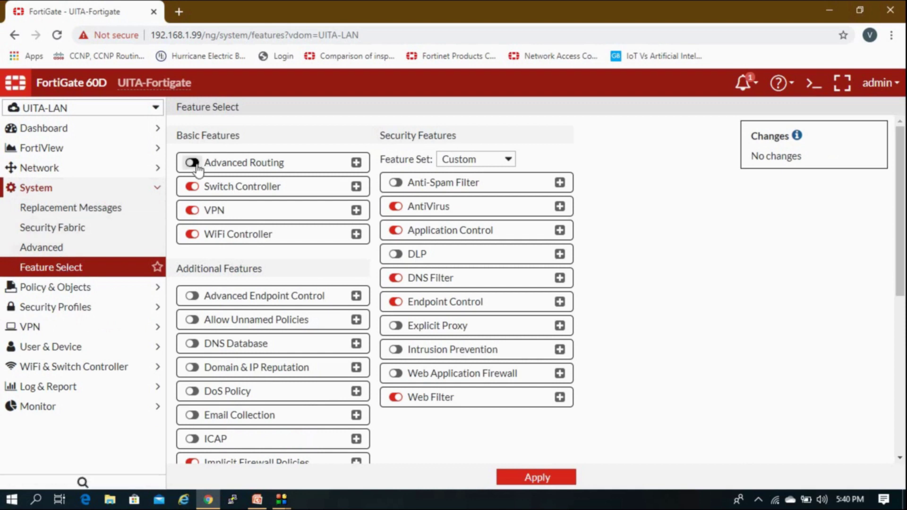
left_click(537, 478)
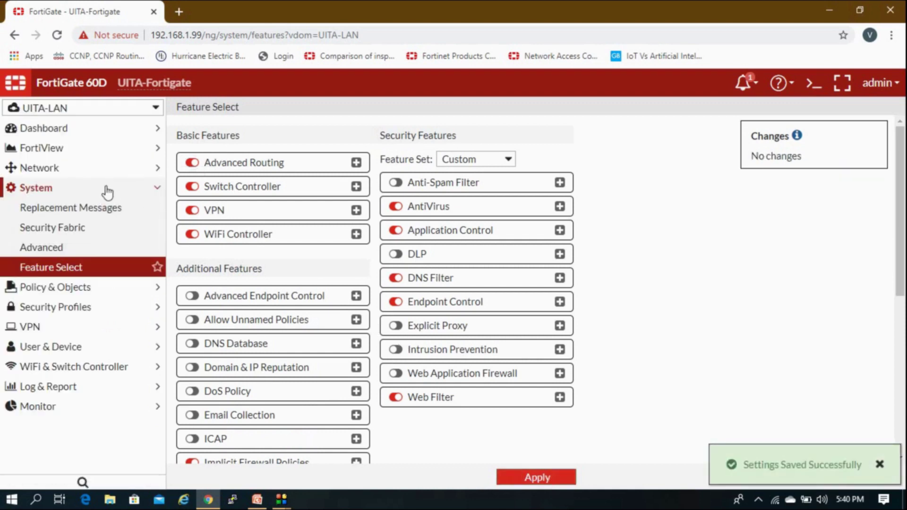
left_click(106, 189)
left_click(115, 171)
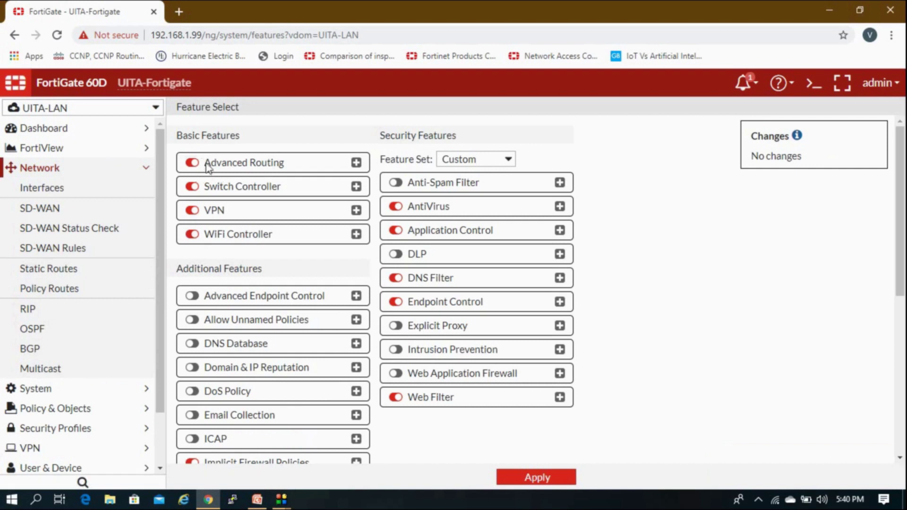
Scroll down Feature Select and switch on SSL-VPN Personal Bookmark and SSL-VPN Realms.
left_click(146, 170)
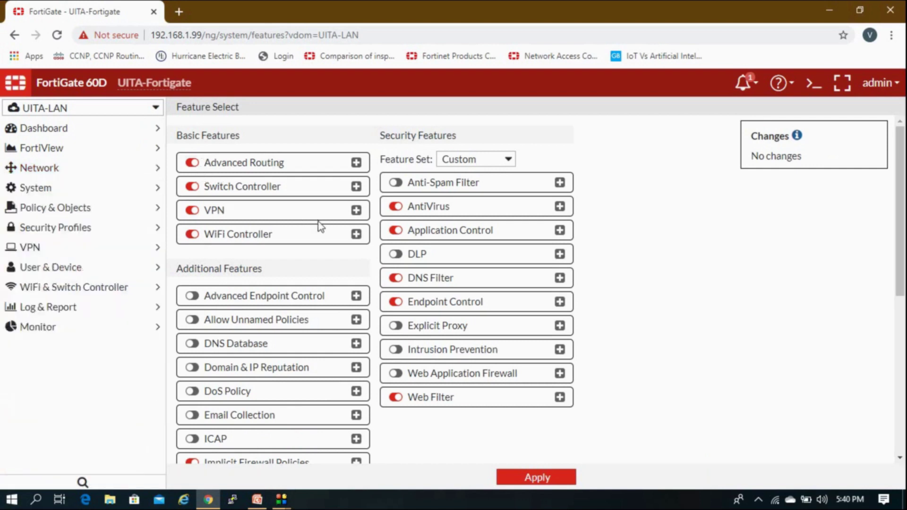
scroll(318, 227, "down", 1)
scroll(321, 227, "up", 1)
scroll(321, 227, "down", 1)
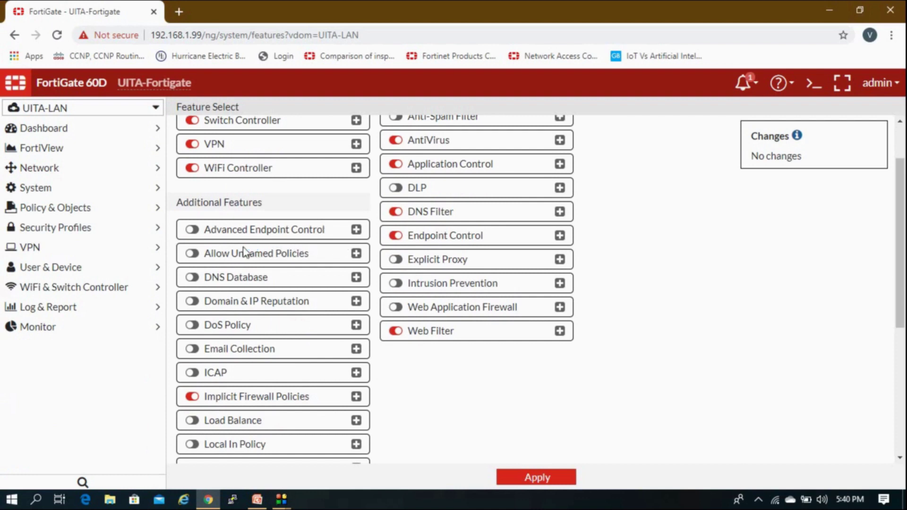
scroll(298, 233, "down", 2)
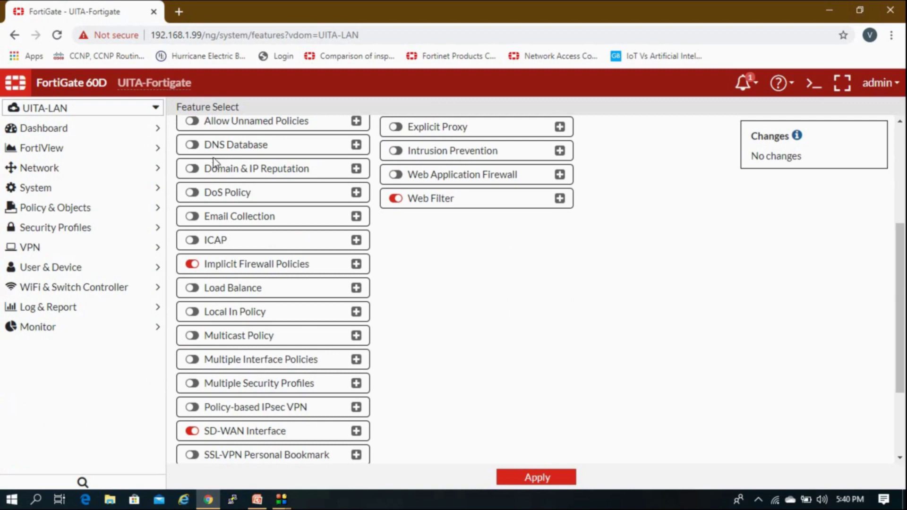
scroll(217, 237, "down", 1)
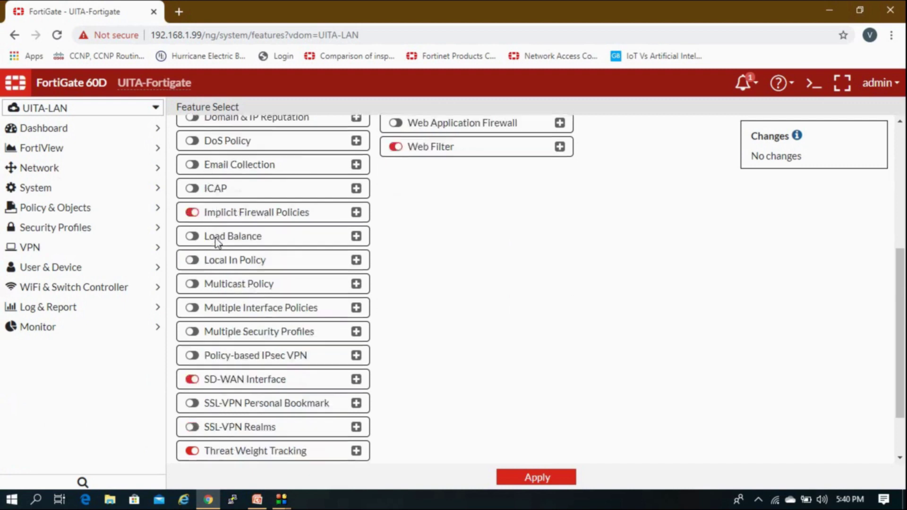
scroll(222, 246, "down", 1)
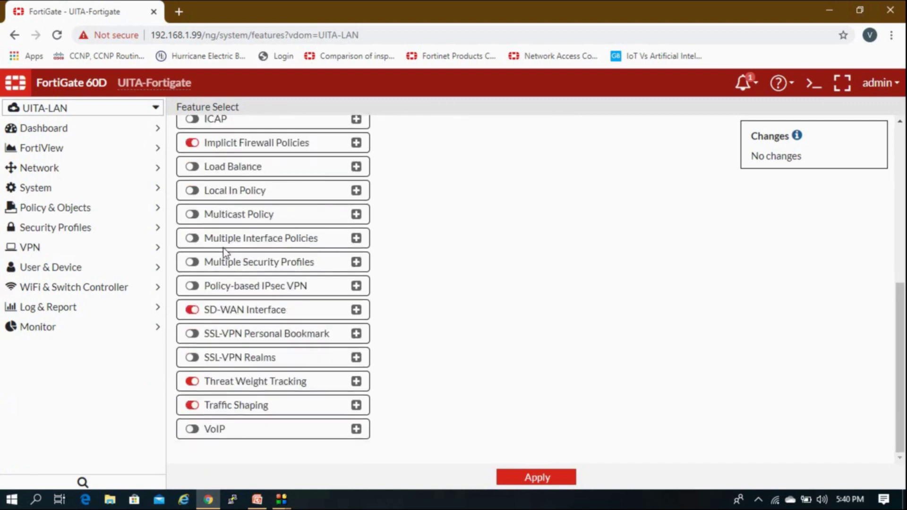
left_click(192, 333)
left_click(192, 357)
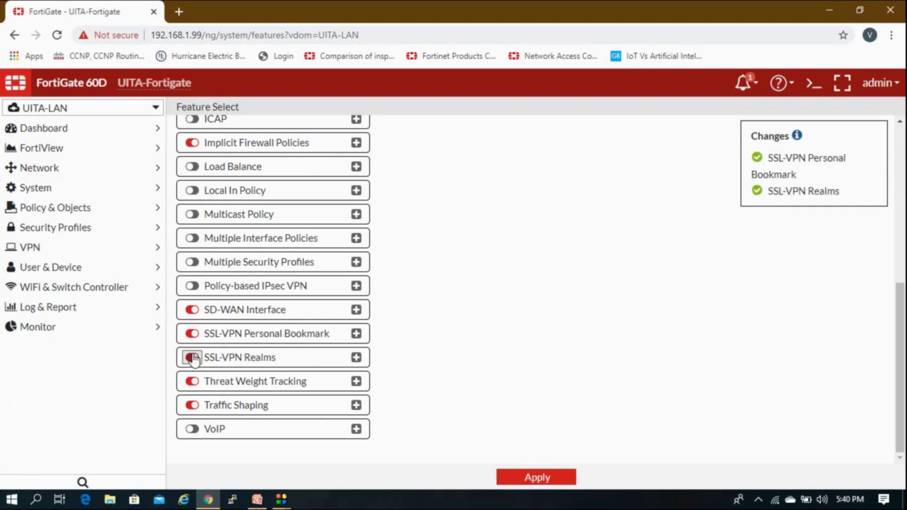
scroll(192, 354, "up", 7)
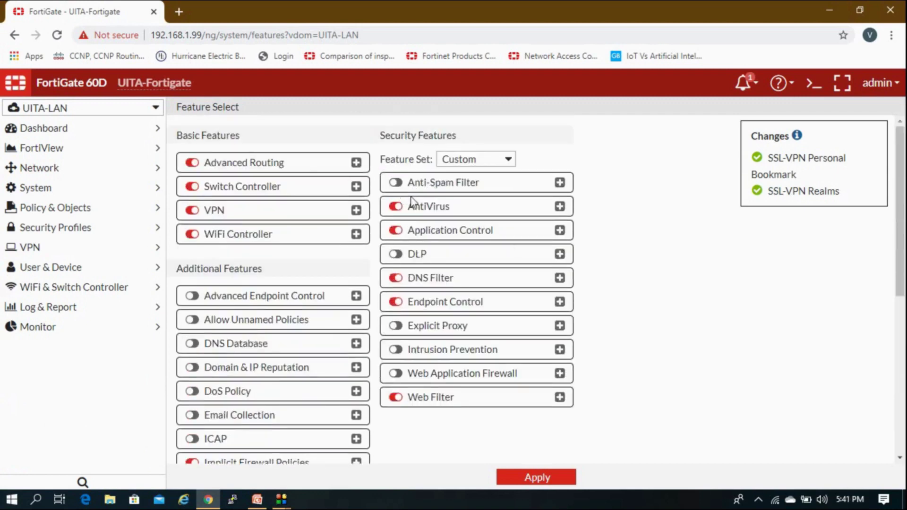
Turn on DLP, Intrusion Prevention and Web Application Firewall.
left_click(396, 257)
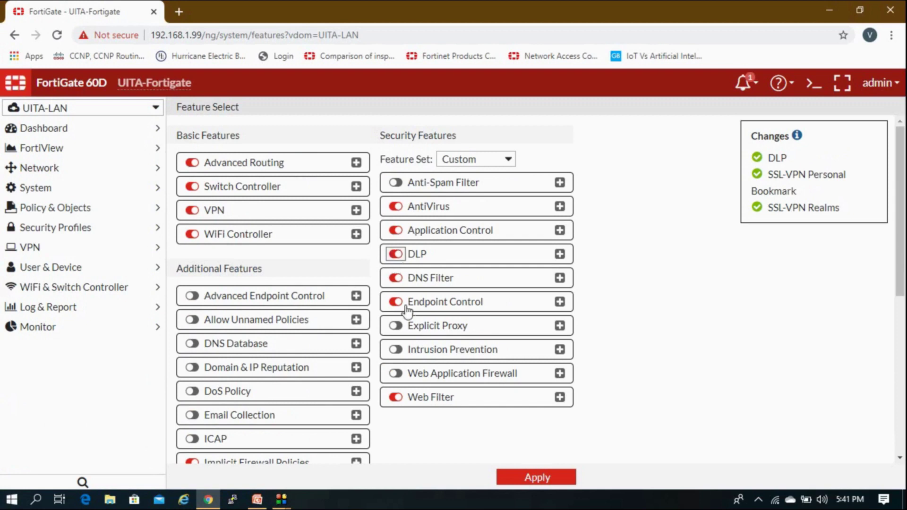
left_click(395, 350)
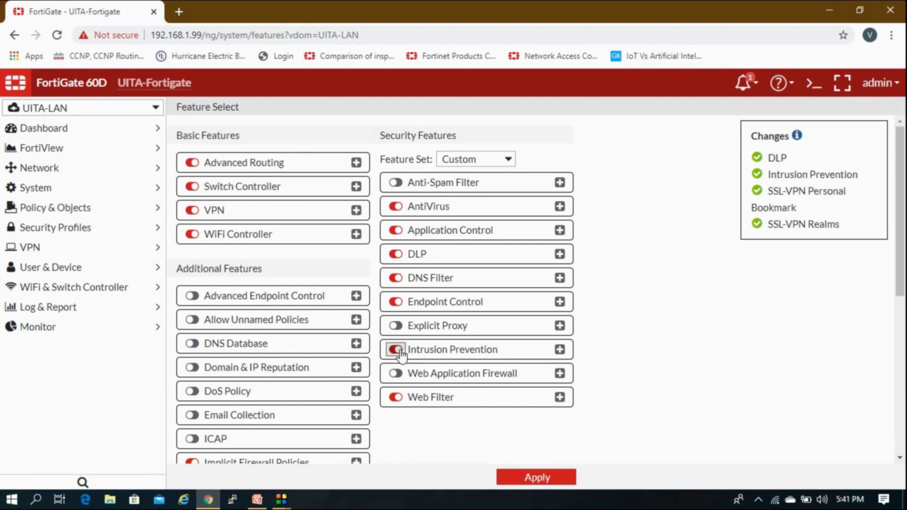
left_click(395, 374)
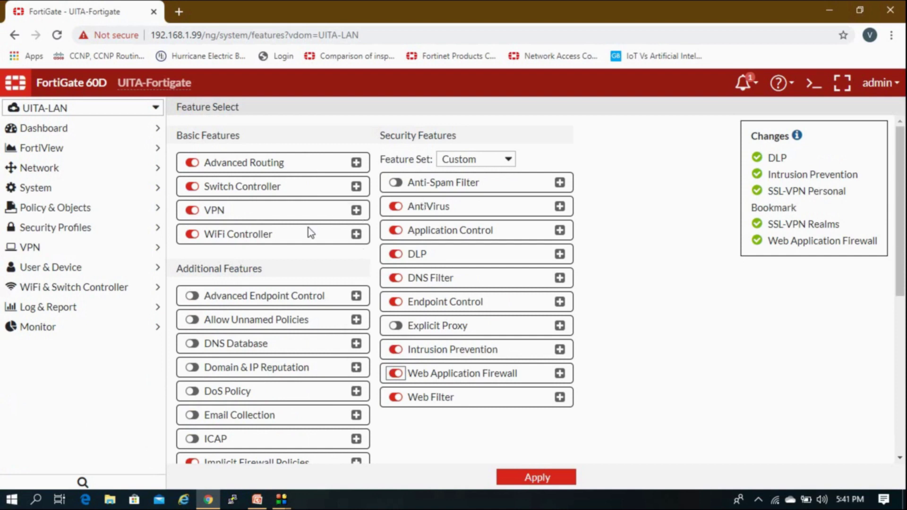
Try the UTM, NGFW and Full UTM security feature sets, then return to Custom.
left_click(477, 161)
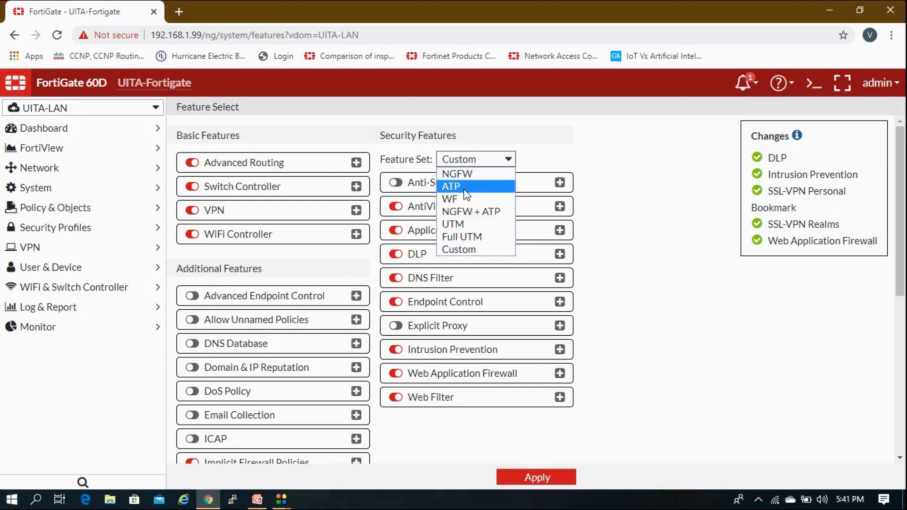
left_click(476, 224)
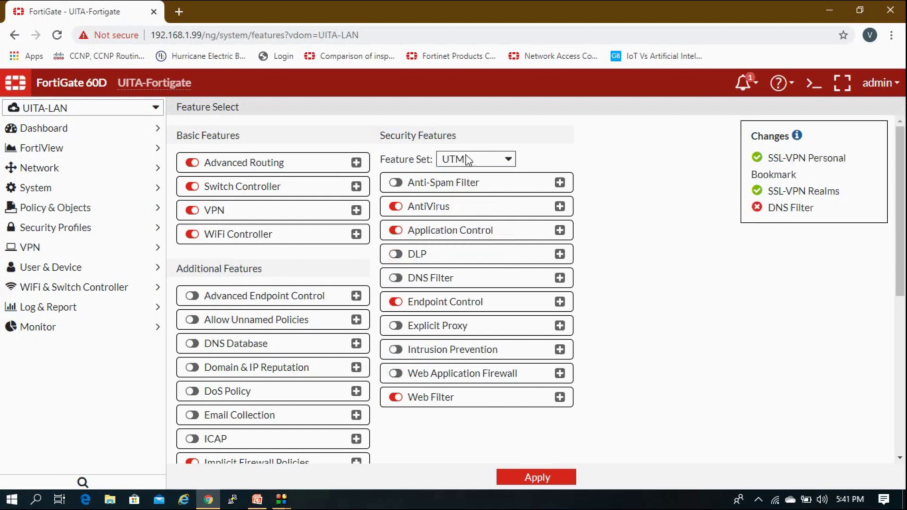
left_click(466, 159)
left_click(467, 223)
left_click(462, 158)
left_click(465, 173)
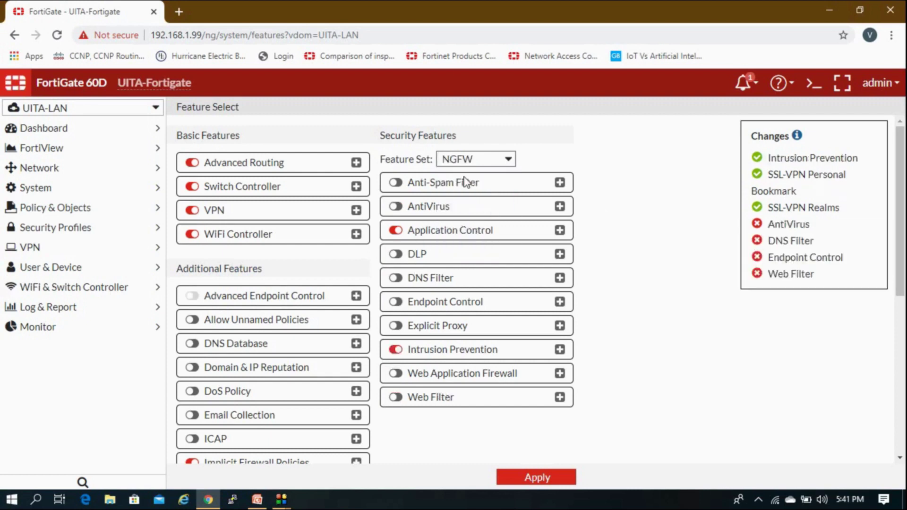
left_click(471, 160)
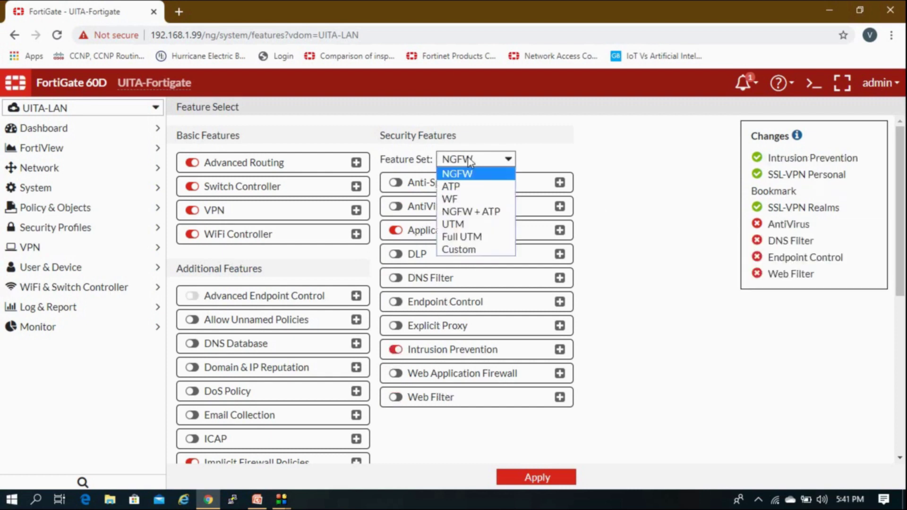
left_click(461, 237)
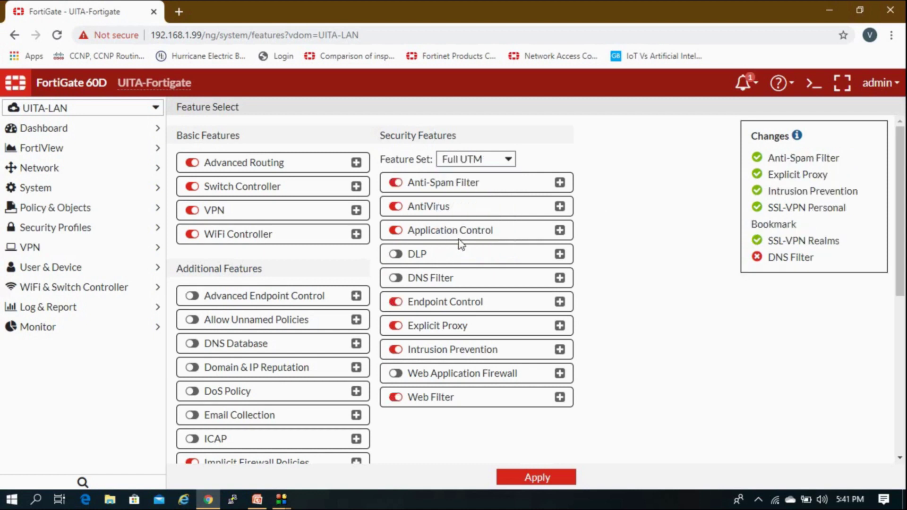
left_click(475, 160)
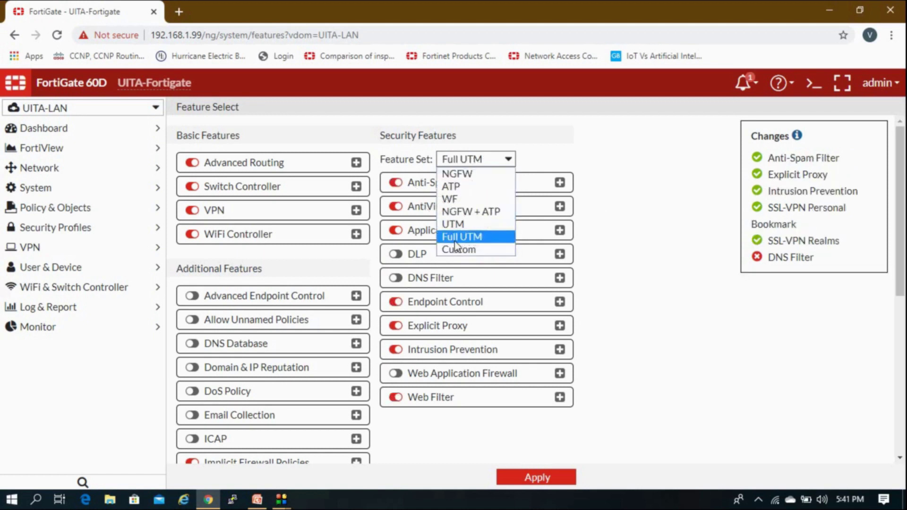
left_click(456, 249)
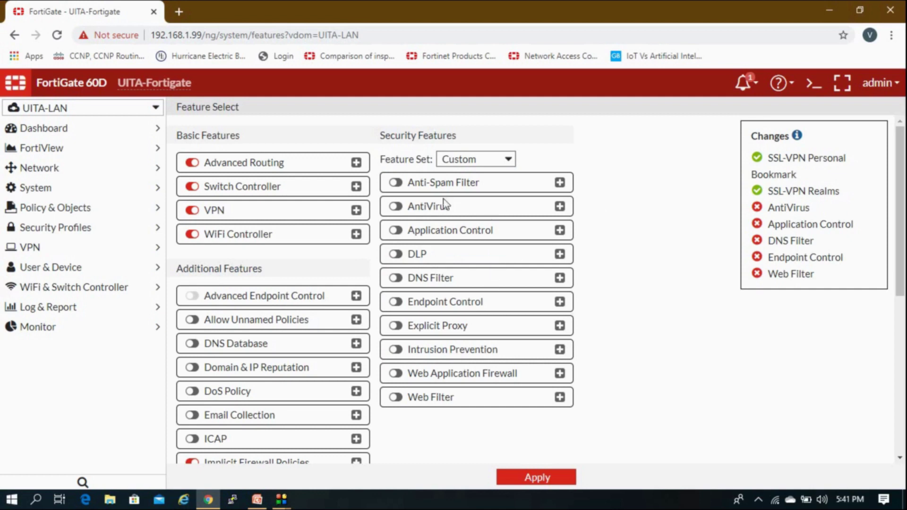
Enable AntiVirus, Application Control, DLP, DNS Filter, Endpoint Control, WAF, IPS and Explicit Proxy, then switch to UITA-Server.
left_click(395, 207)
left_click(396, 230)
left_click(396, 255)
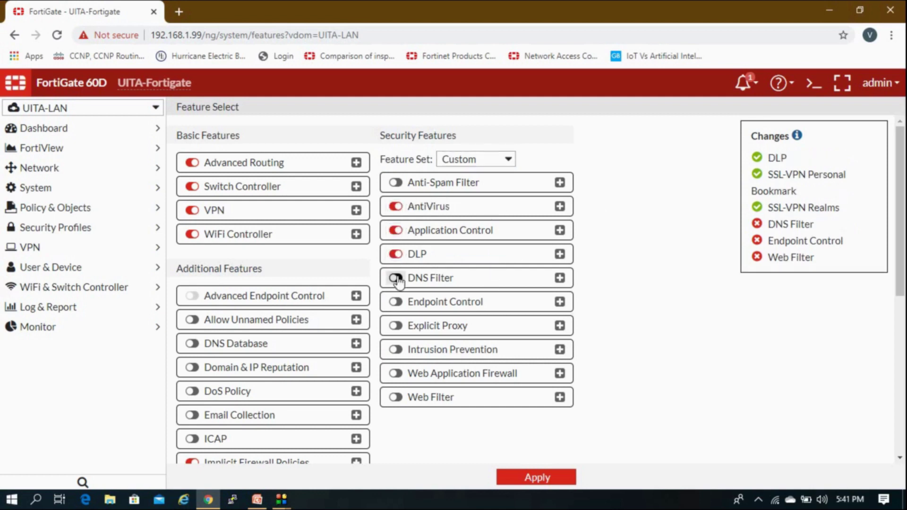
left_click(396, 278)
left_click(395, 302)
left_click(395, 373)
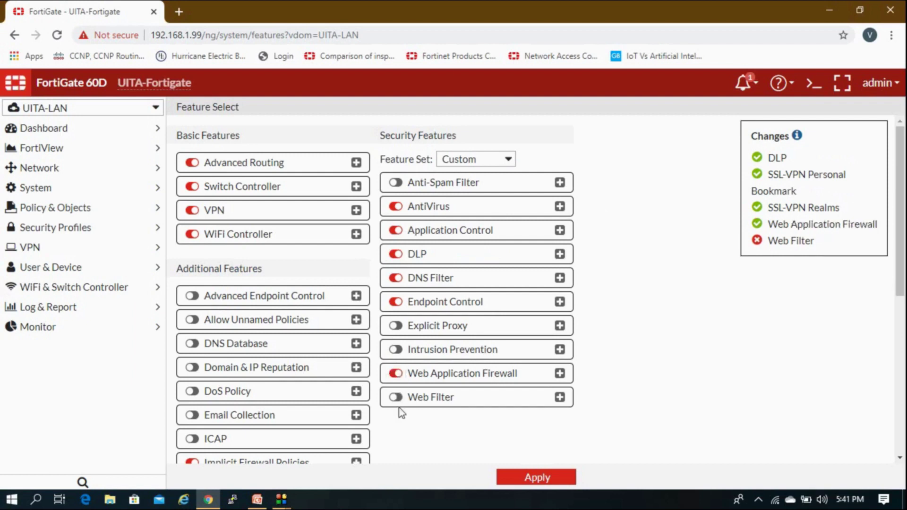
left_click(395, 350)
left_click(396, 325)
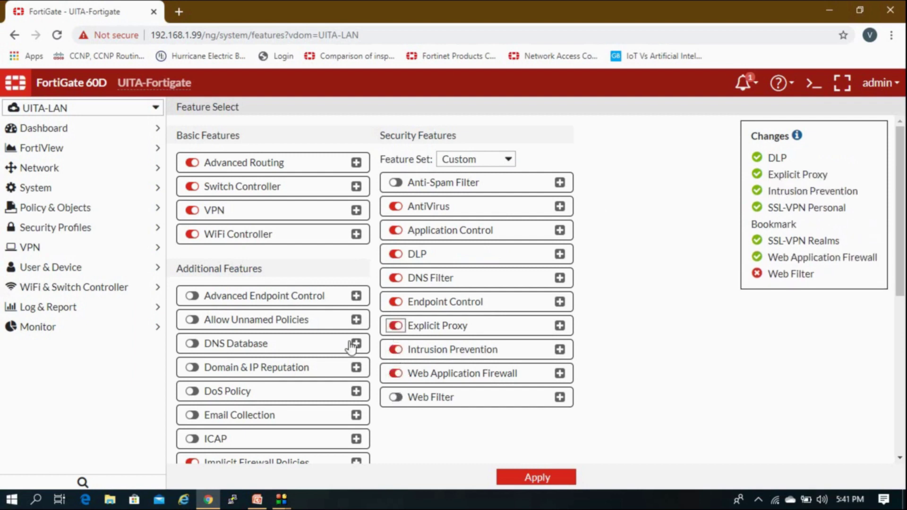
left_click(144, 114)
left_click(75, 200)
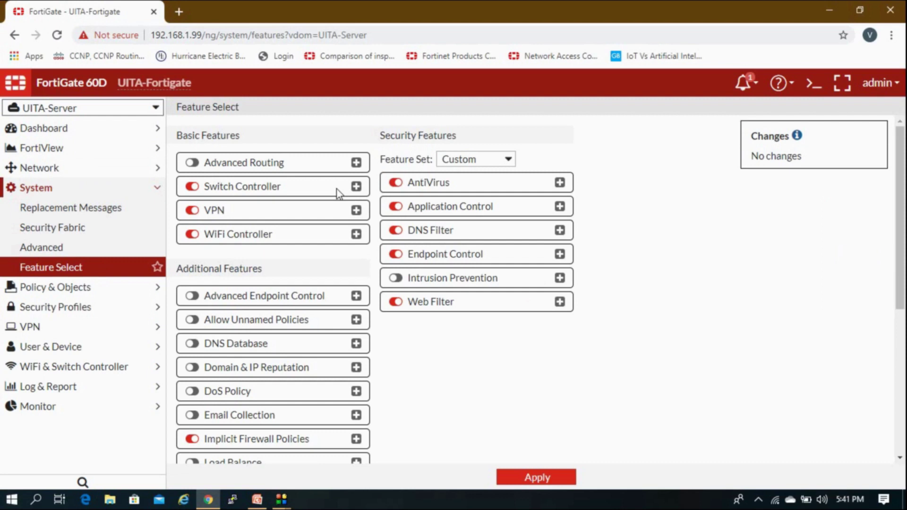
Collapse the System menu and bring PowerPoint's Lab Task slide to the front.
left_click(129, 191)
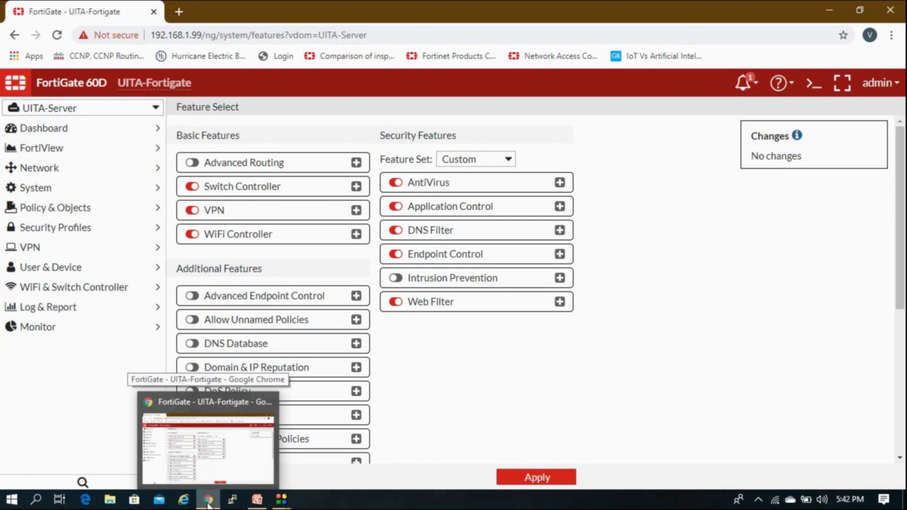
left_click(257, 500)
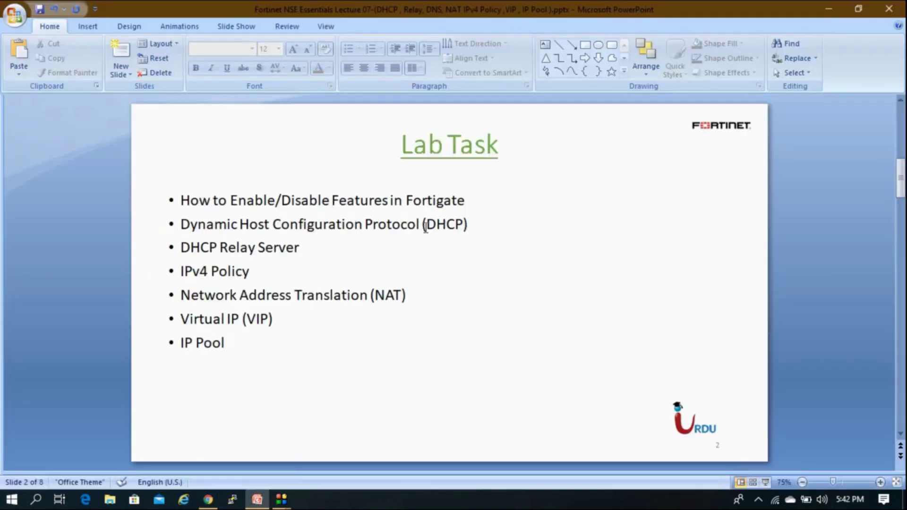
Advance to slide 7, the Lab Network diagram, then return to the FortiGate browser.
left_click(207, 500)
scroll(528, 367, "down", 5)
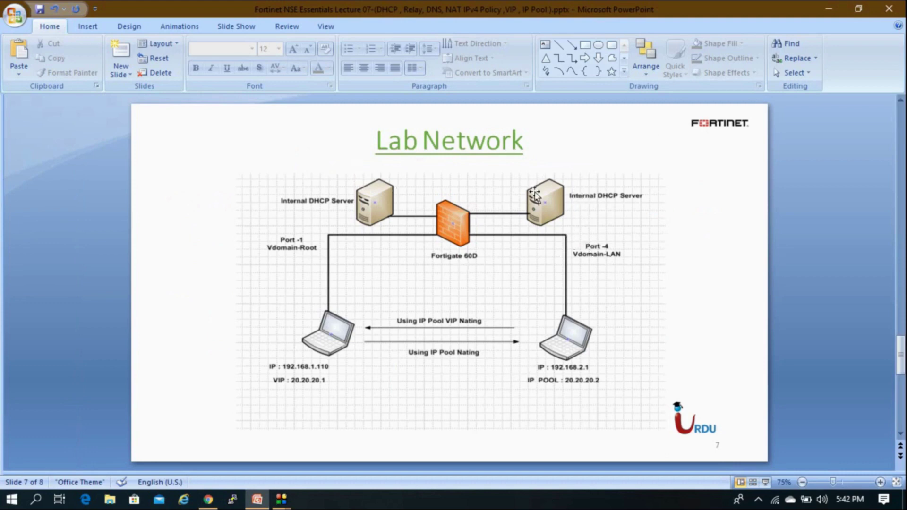
left_click(208, 499)
In the root VDOM, inspect the internal interface's settings and leave without saving.
left_click(67, 112)
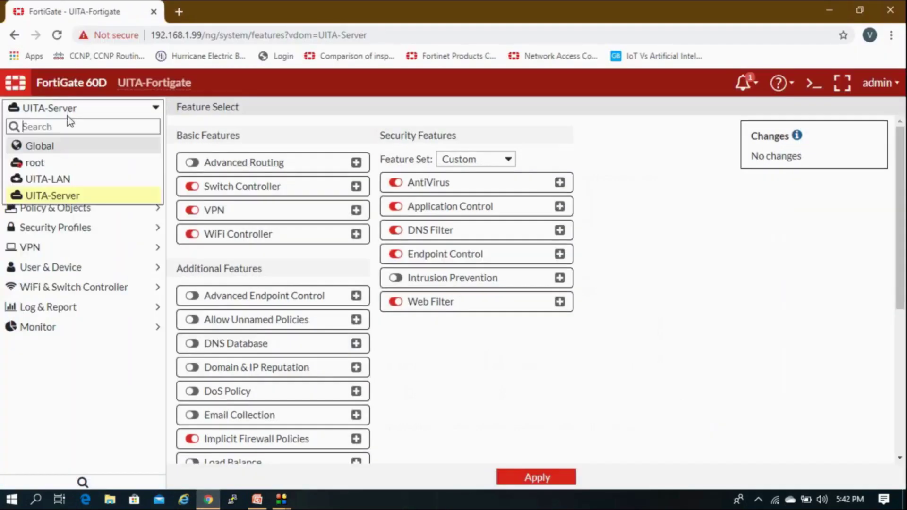
left_click(51, 165)
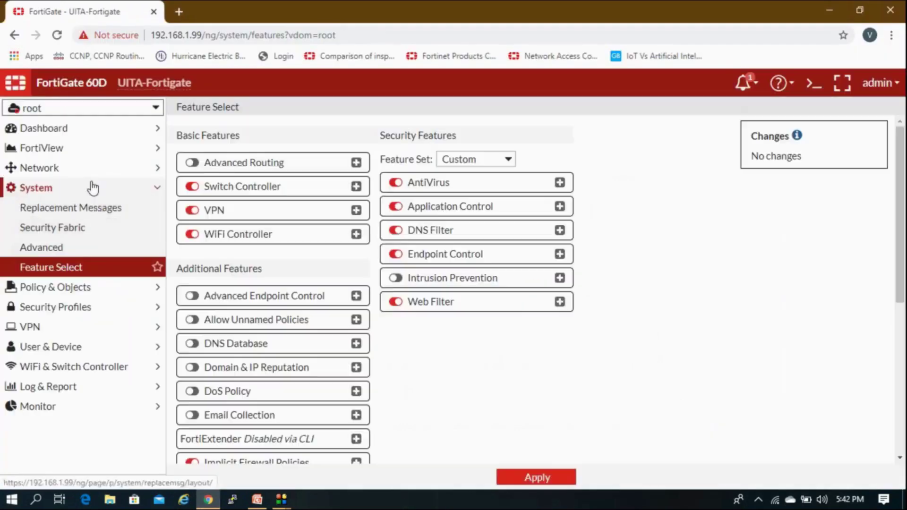
left_click(87, 171)
left_click(81, 187)
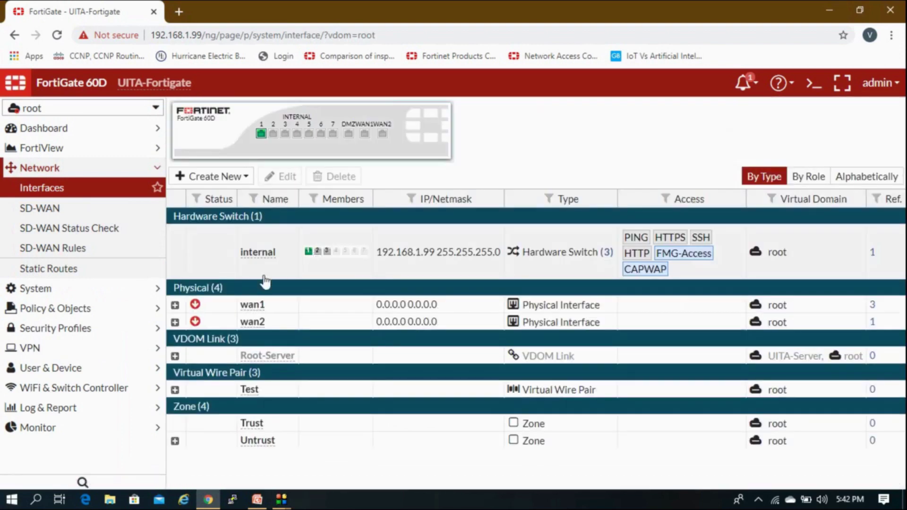
double_click(390, 258)
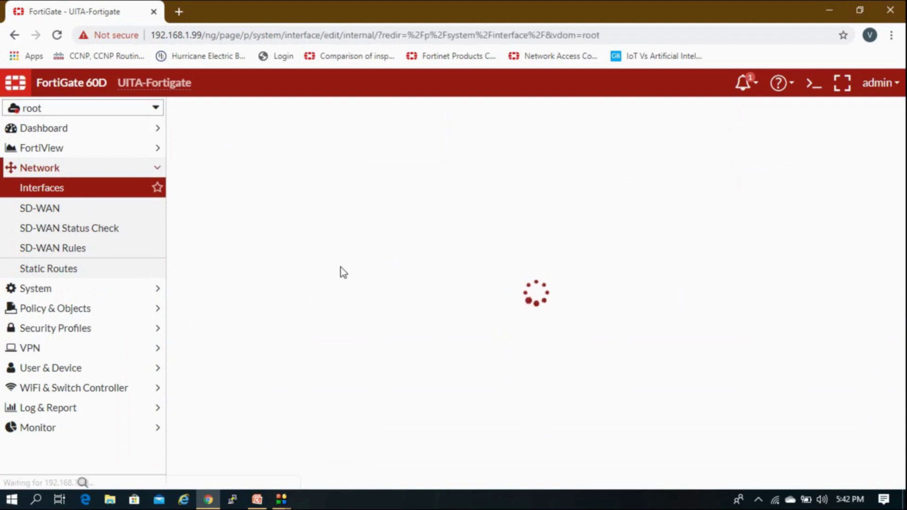
scroll(334, 286, "down", 4)
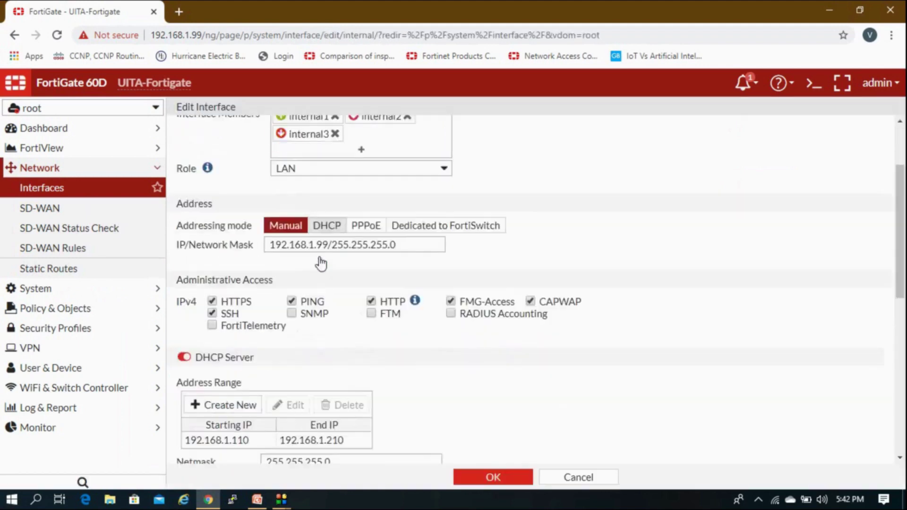
scroll(344, 286, "down", 1)
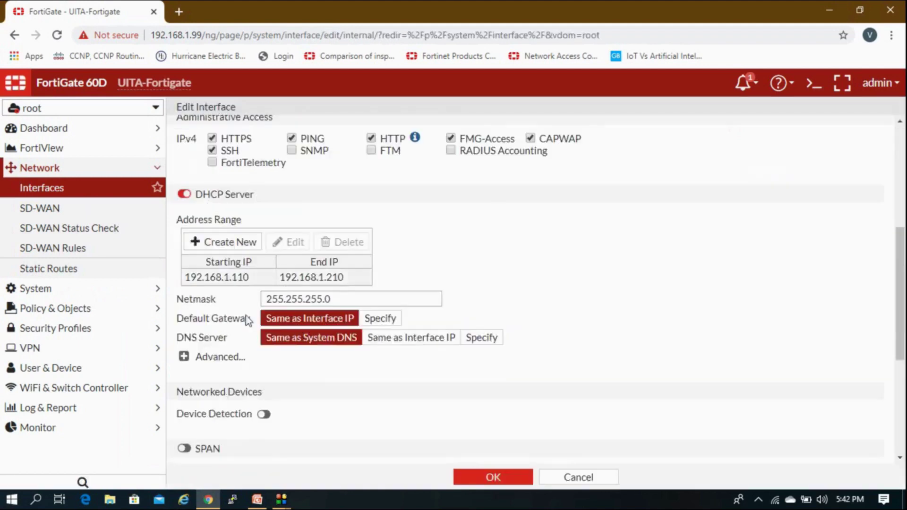
scroll(525, 431, "down", 1)
left_click(578, 477)
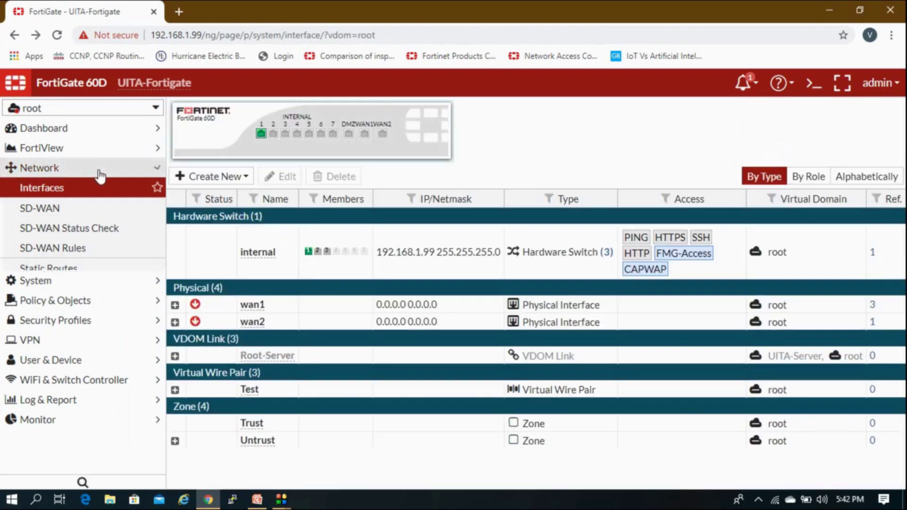
Switch to the UITA-LAN VDOM and bring up the Lab Network slide for reference.
left_click(94, 168)
left_click(97, 108)
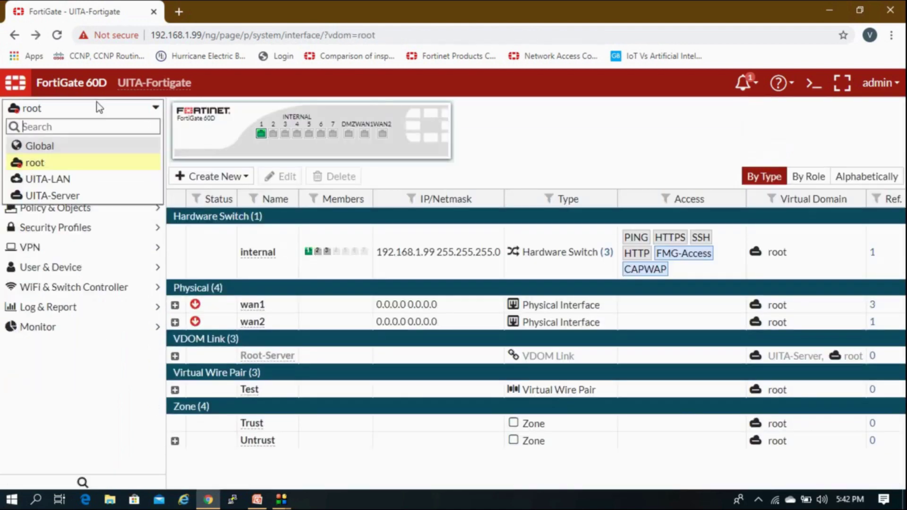
left_click(54, 179)
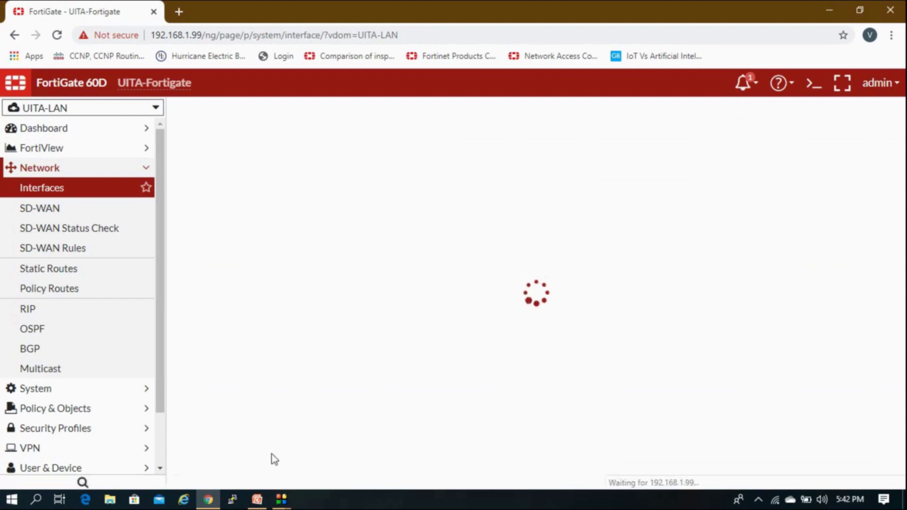
left_click(208, 499)
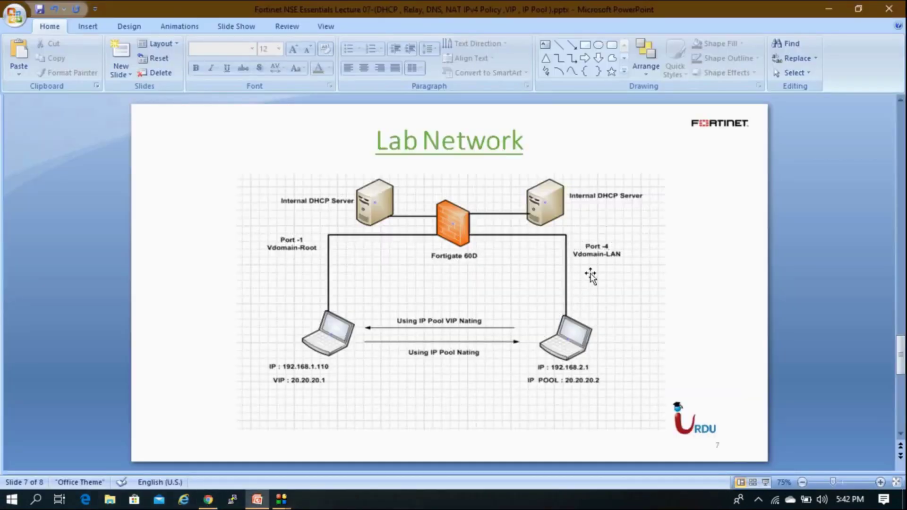
Return to the FortiGate UITA-LAN interface list showing internal4, internal7 and the Server-LAN link.
left_click(207, 500)
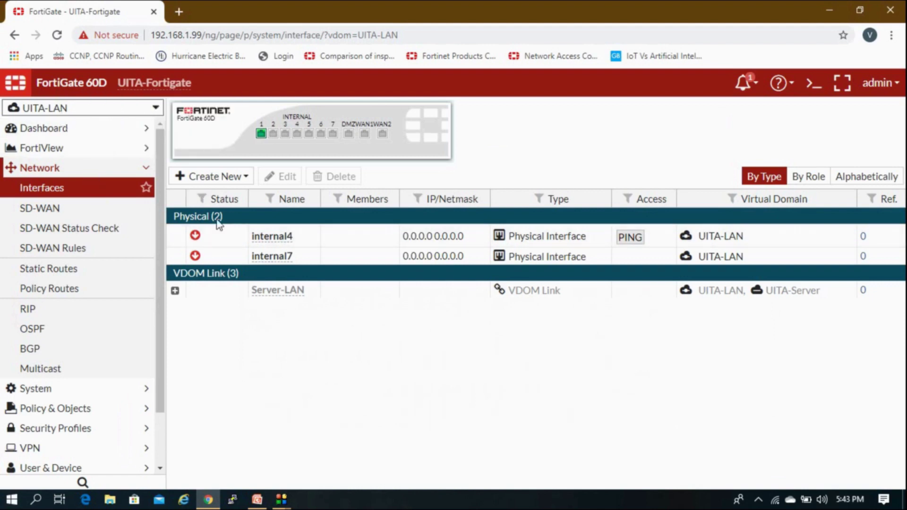
Open internal4 for editing and give it alias Test with the LAN role.
left_click(297, 242)
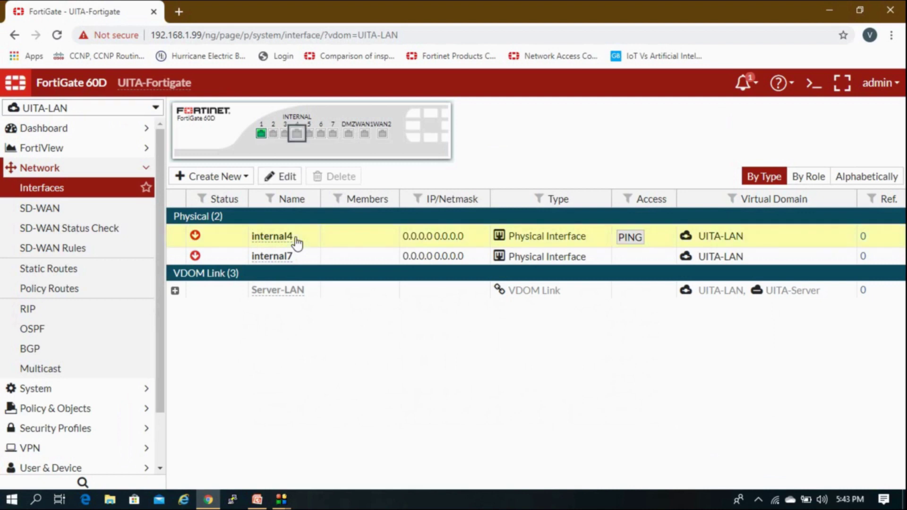
double_click(297, 243)
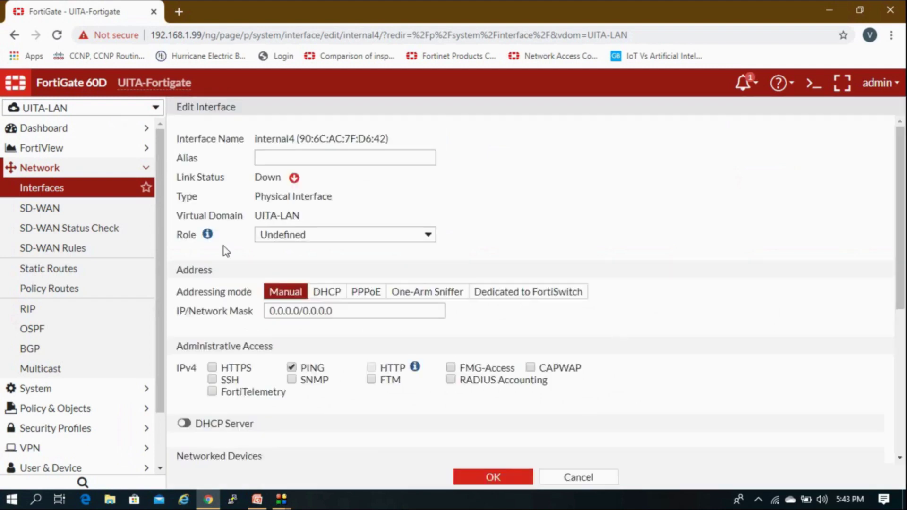
left_click(287, 159)
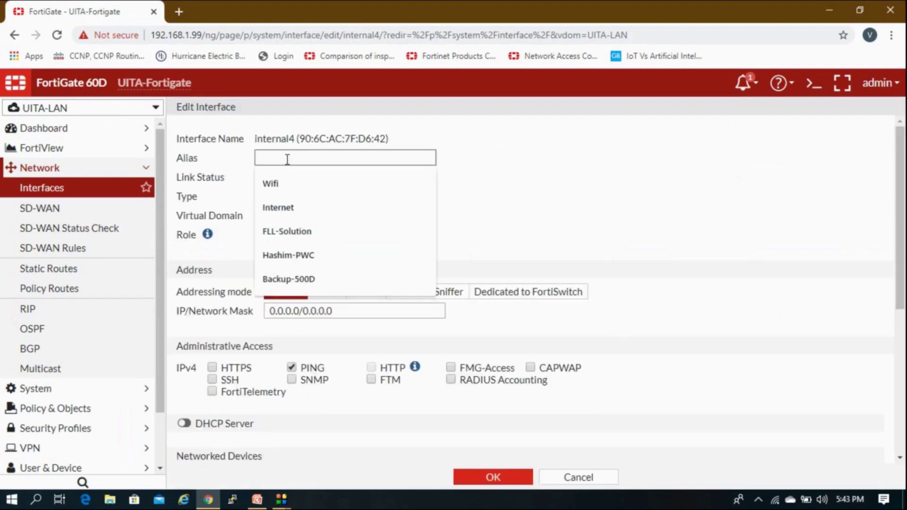
type("Test")
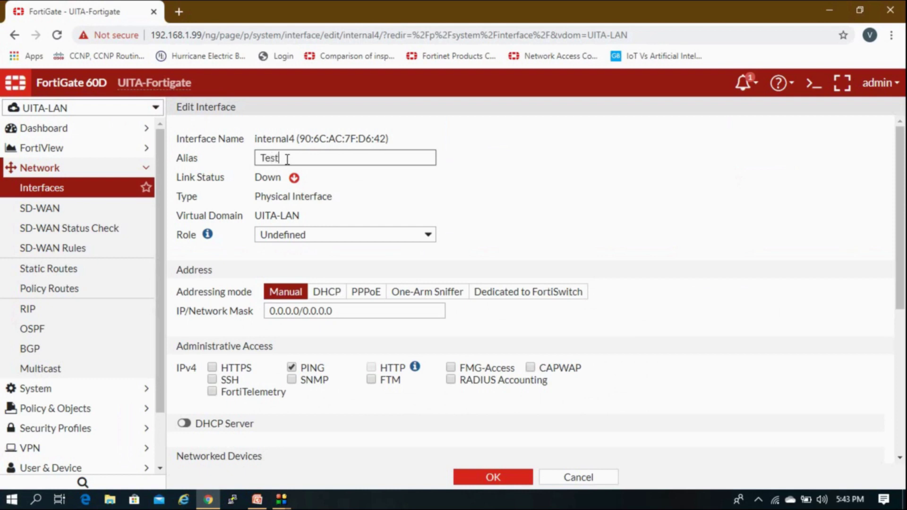
left_click(295, 238)
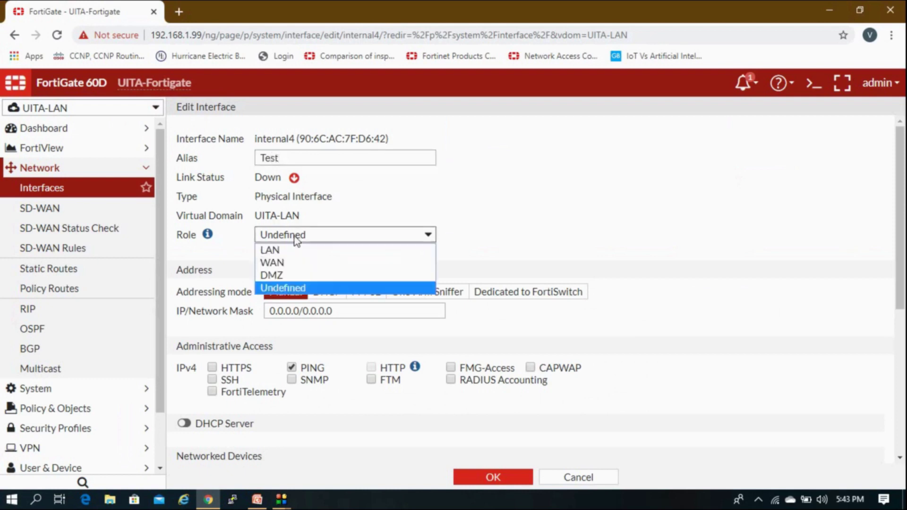
left_click(289, 251)
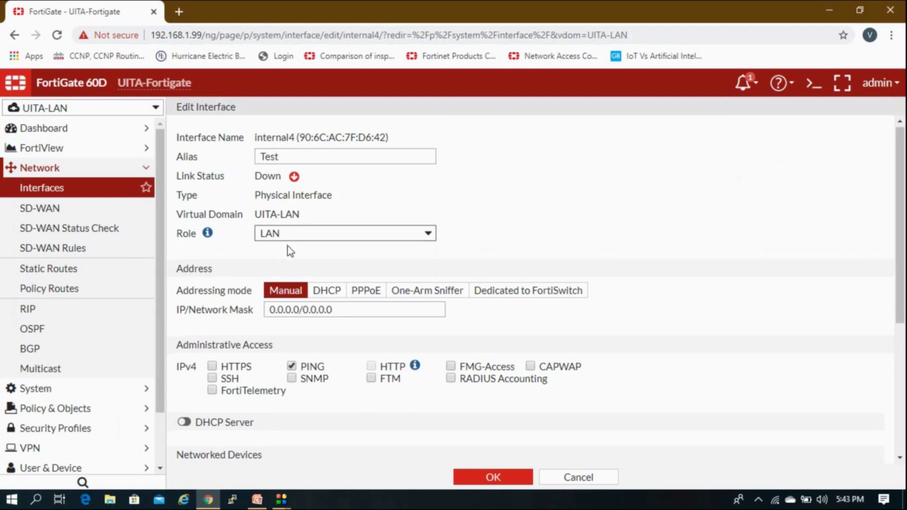
Set internal4's IP/Network Mask to 192.168.2.99/255.255.255.0.
scroll(287, 246, "down", 1)
left_click(216, 241)
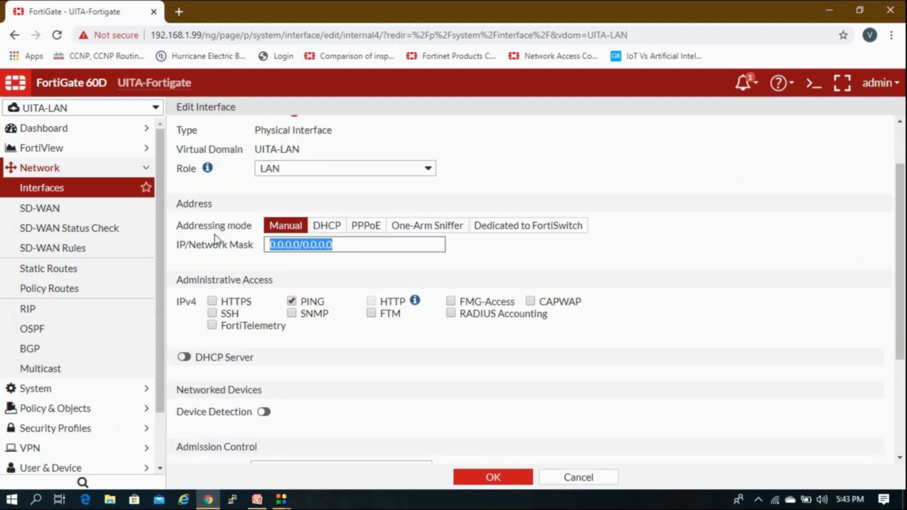
type("192.1")
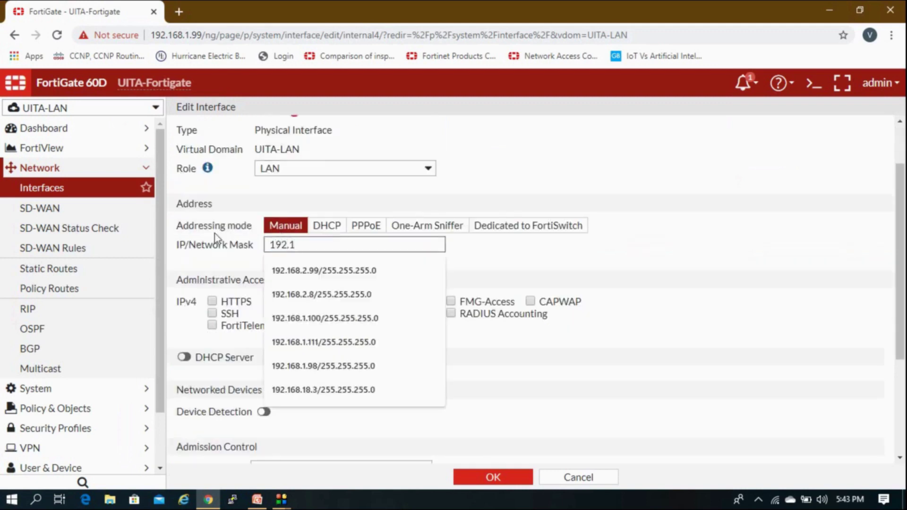
type("6")
key("BackSpace")
type("68.2")
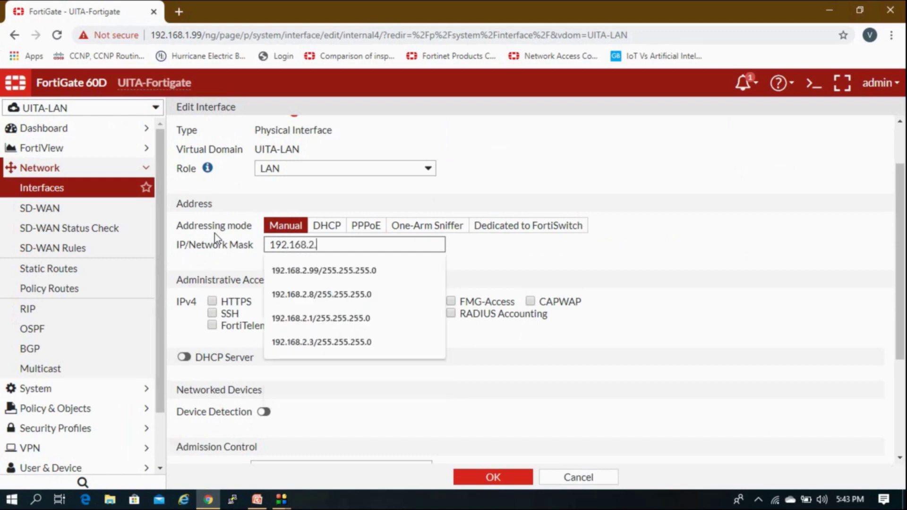
type(".99/255.255.255.0")
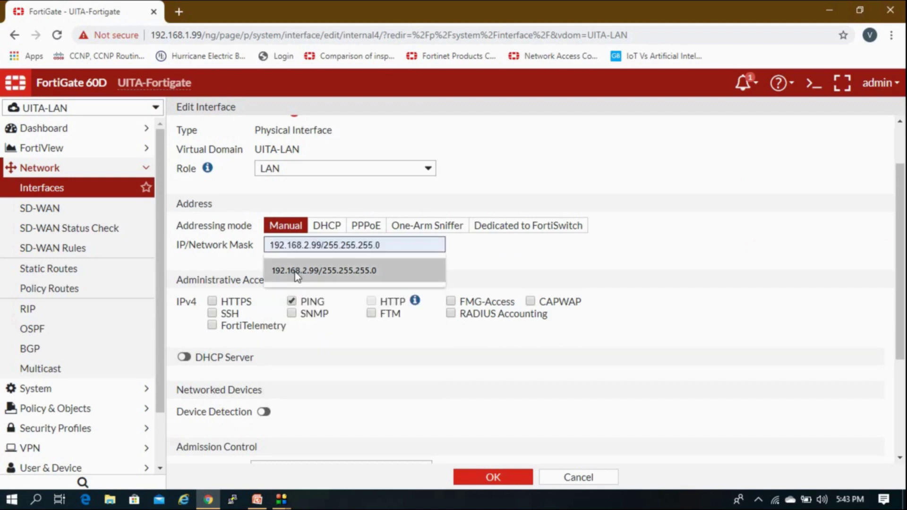
left_click(295, 271)
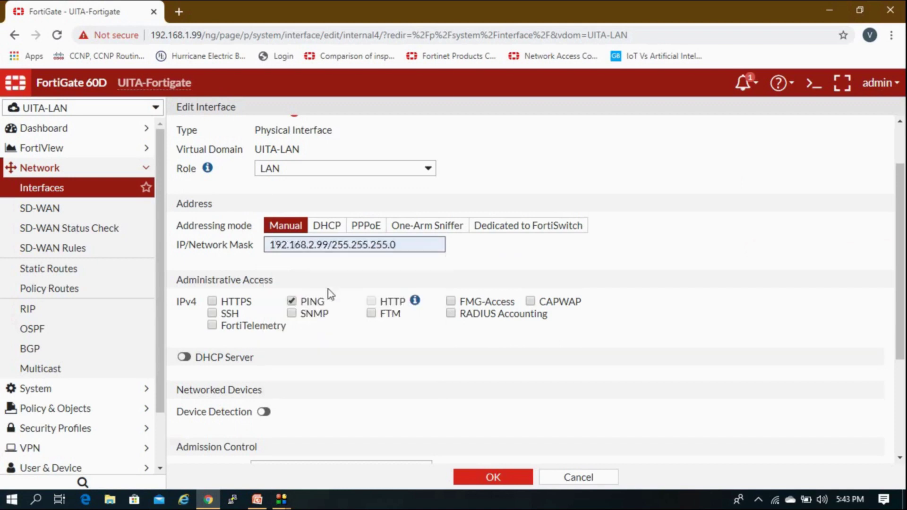
scroll(334, 306, "down", 3)
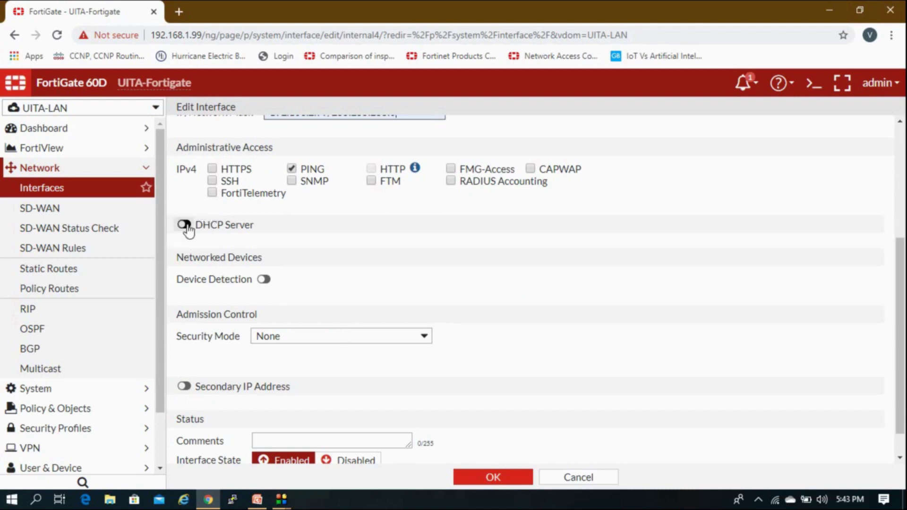
scroll(376, 267, "up", 3)
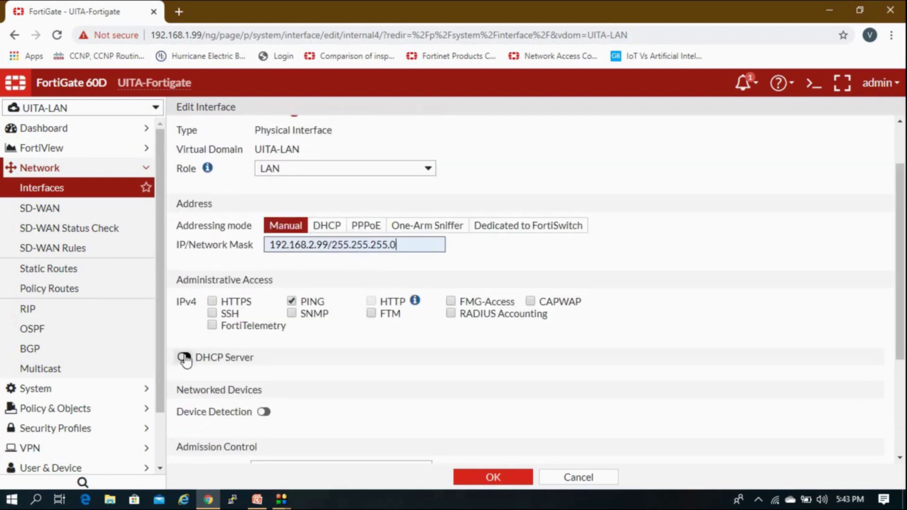
Enable internal4's DHCP server with ranges 192.168.2.1–192.168.2.98 and 192.168.2.100–192.168.2.254.
left_click(184, 357)
scroll(187, 361, "down", 3)
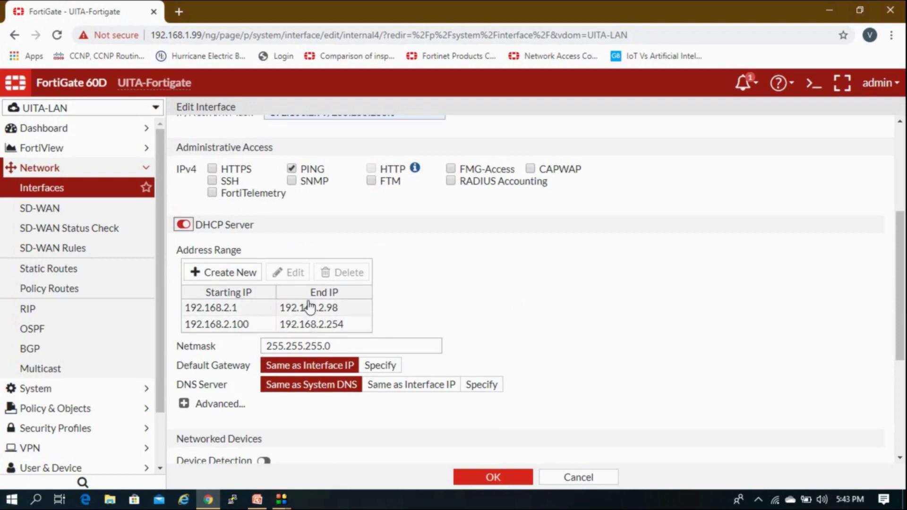
scroll(290, 323, "down", 1)
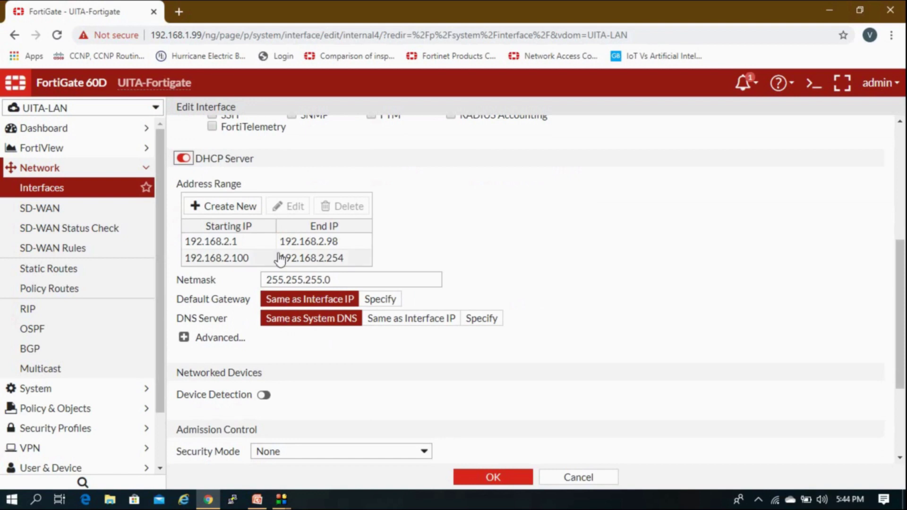
scroll(234, 250, "up", 1)
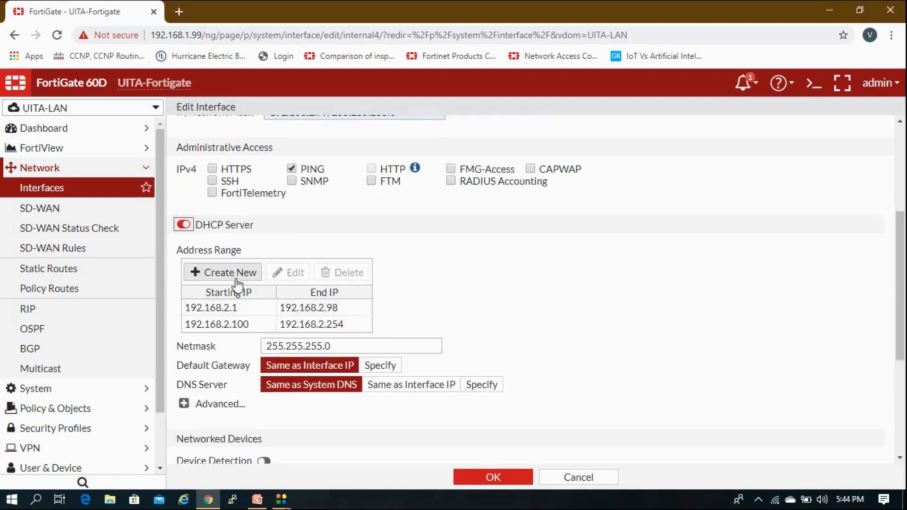
left_click(240, 325)
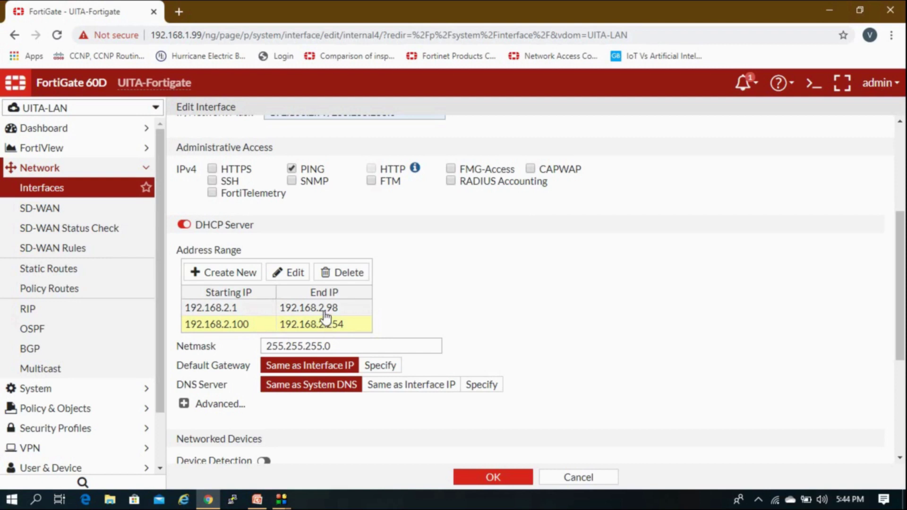
left_click(297, 345)
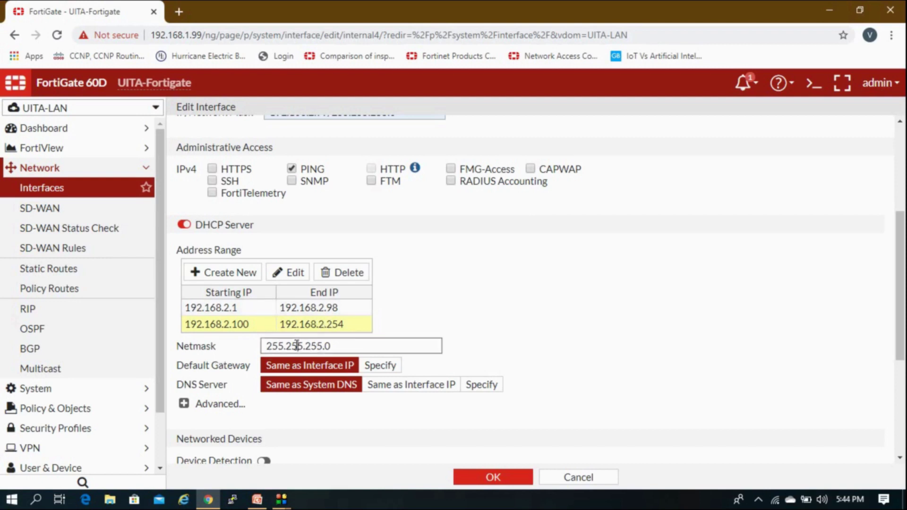
scroll(297, 345, "down", 2)
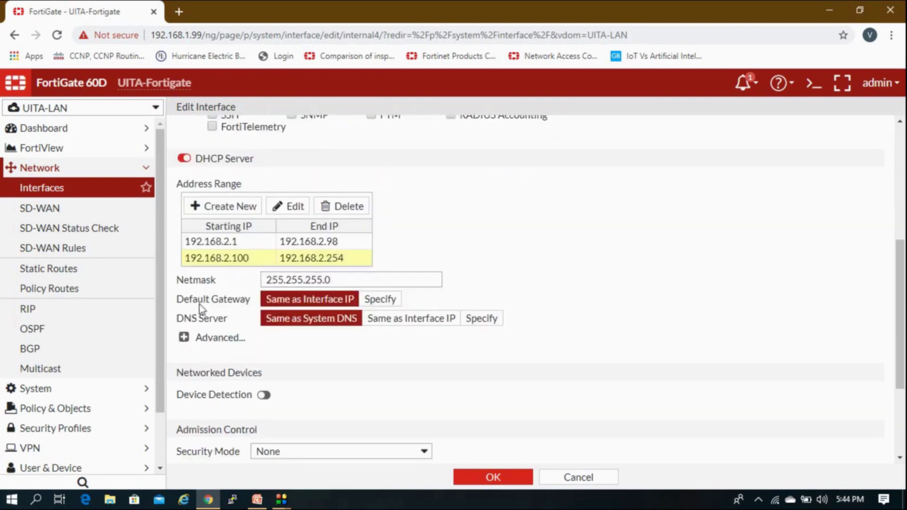
left_click_drag(192, 304, 240, 305)
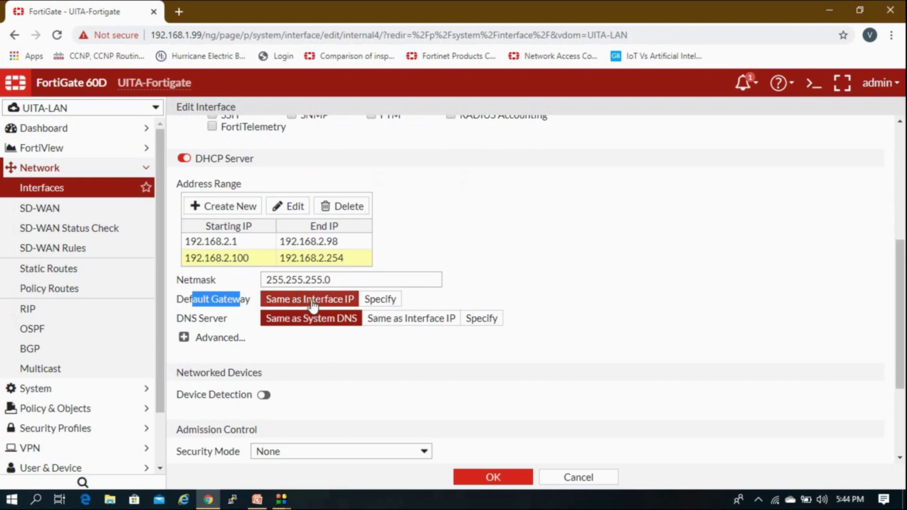
scroll(265, 307, "up", 4)
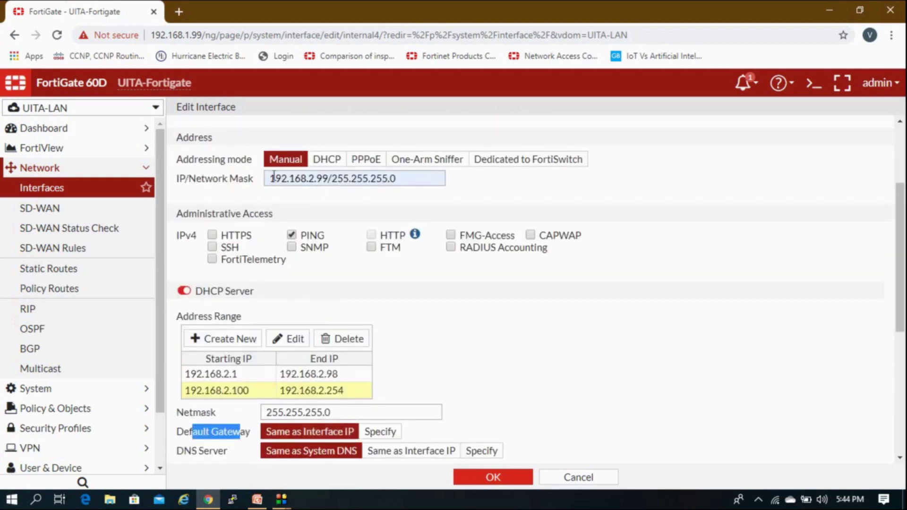
left_click(372, 432)
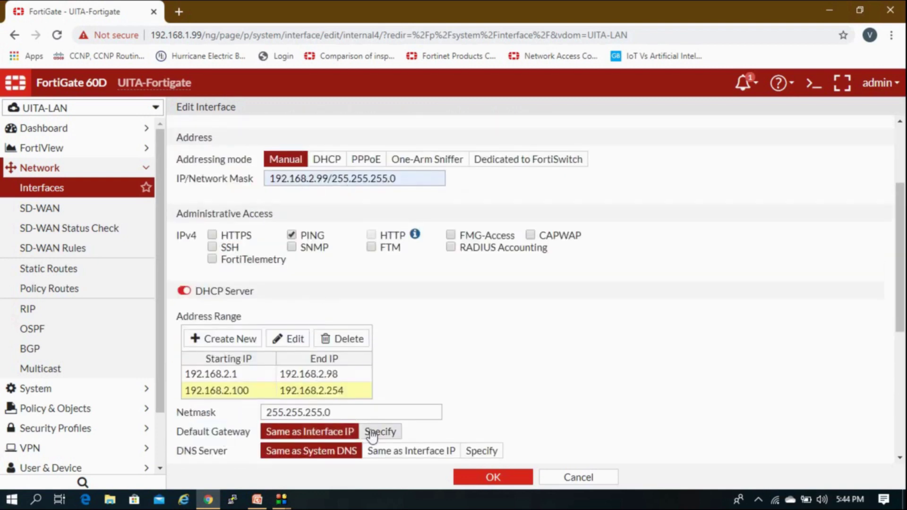
scroll(371, 432, "down", 2)
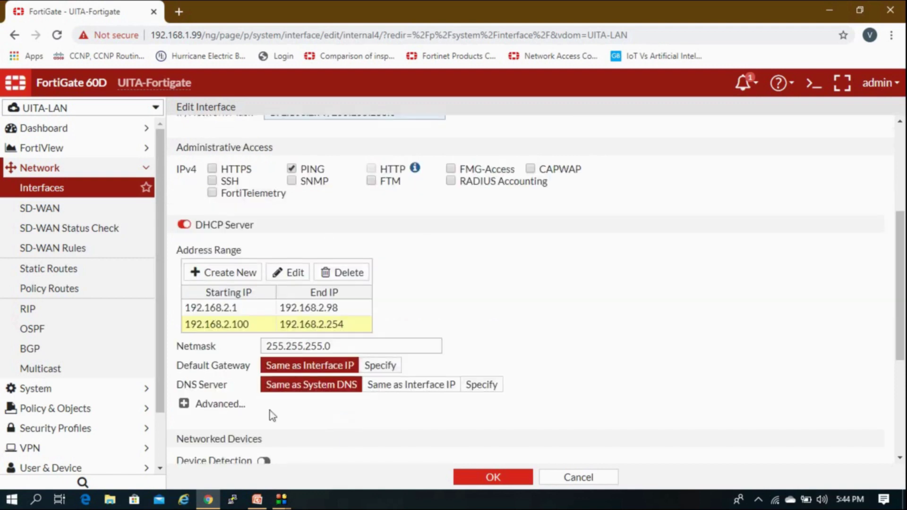
Specify DHCP DNS servers 8.8.8.8,8.8.8.4, fixing the mistyped second address.
triple_click(184, 388)
left_click(226, 386)
left_click_drag(207, 389, 198, 389)
left_click(198, 388)
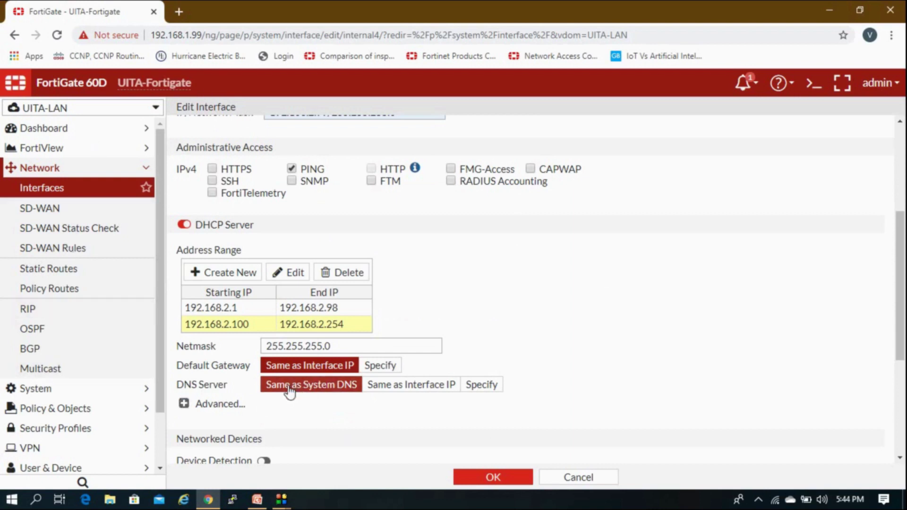
left_click(392, 395)
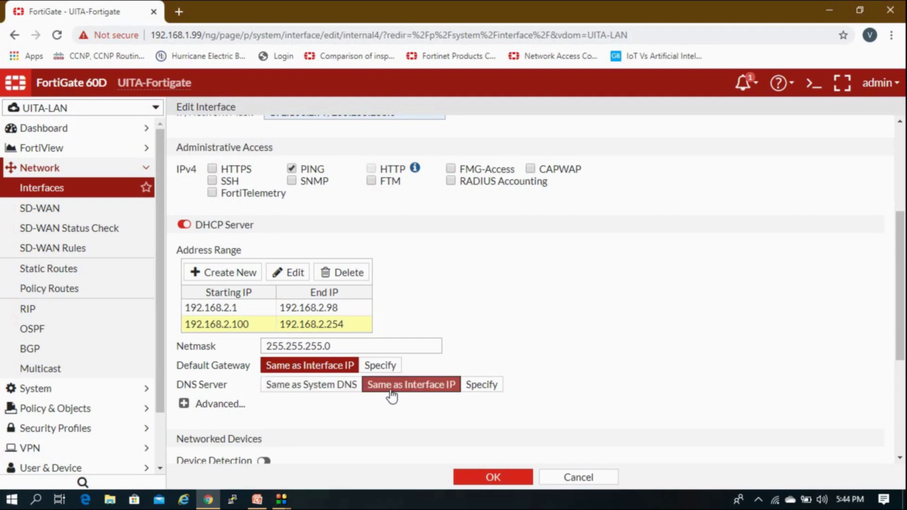
left_click(471, 385)
left_click(495, 388)
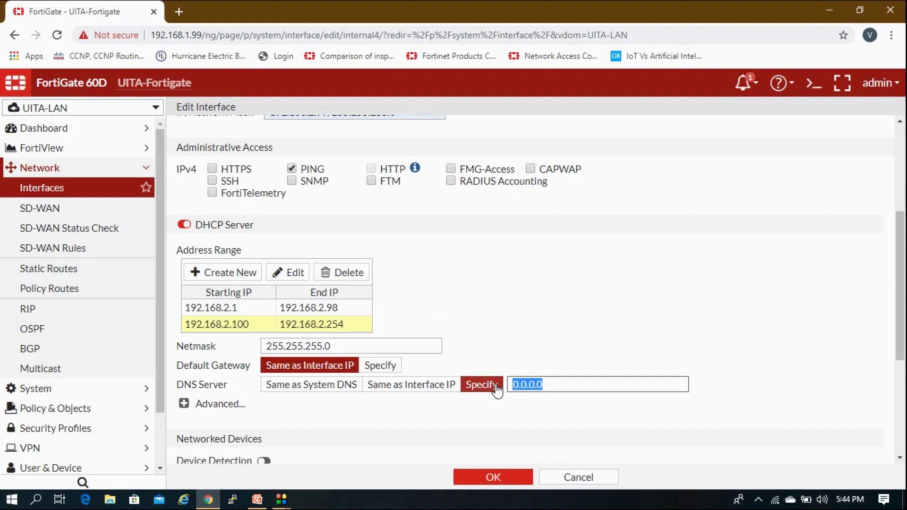
type("8.8.8.8")
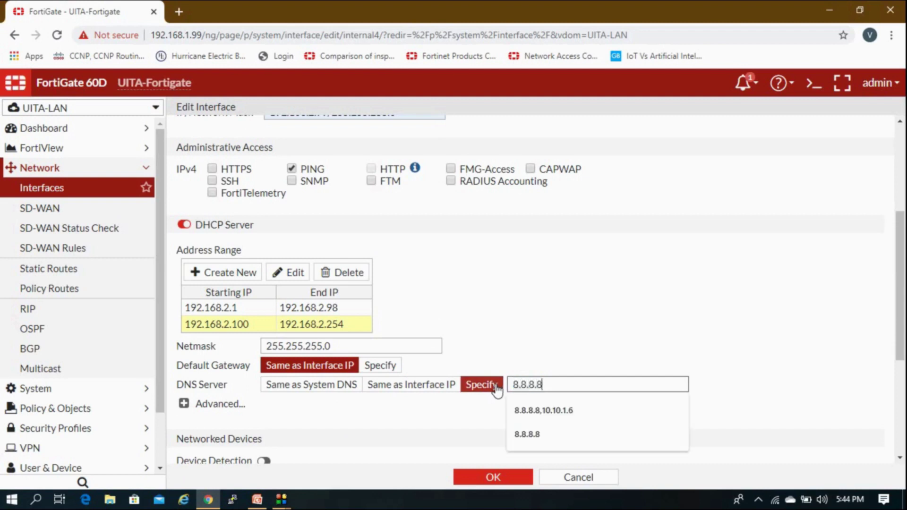
type(",")
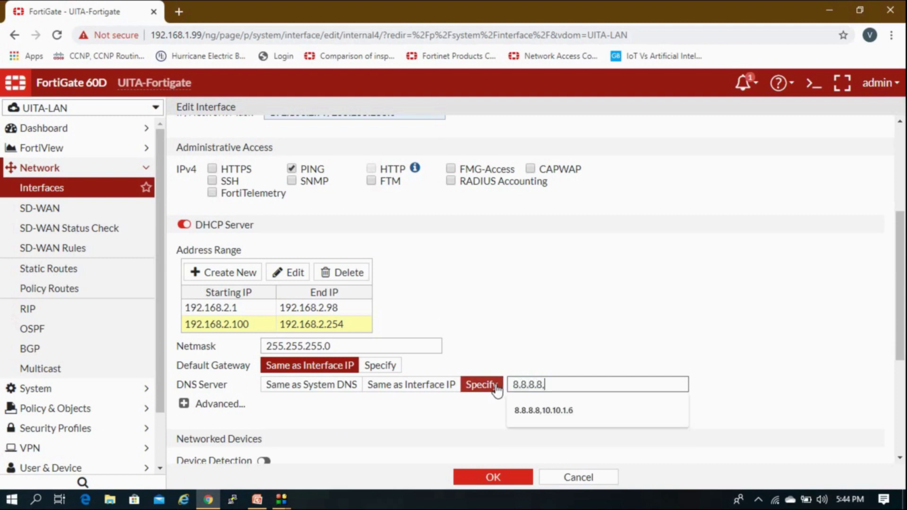
type("8.8.844")
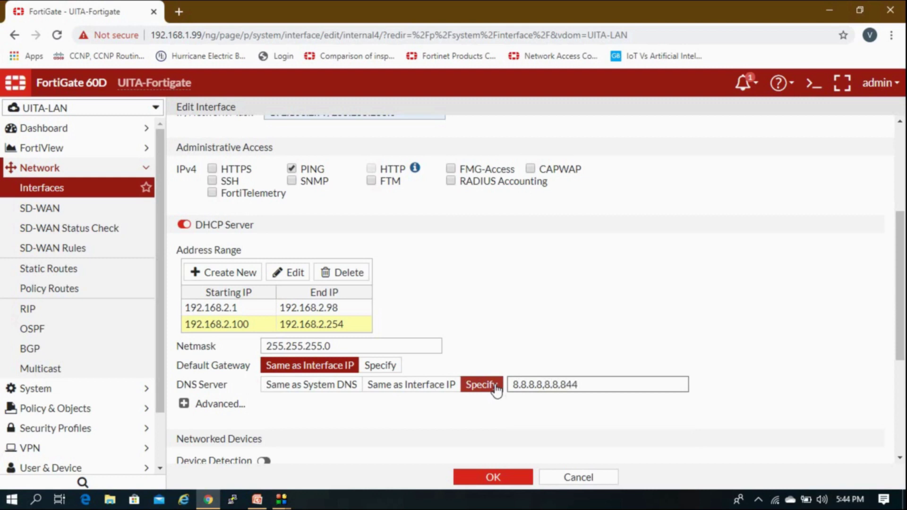
left_click(638, 309)
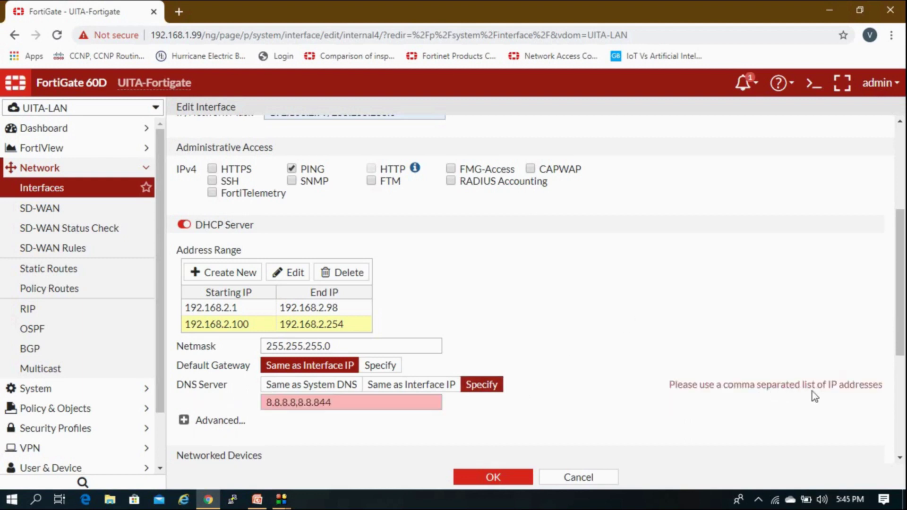
left_click(298, 403)
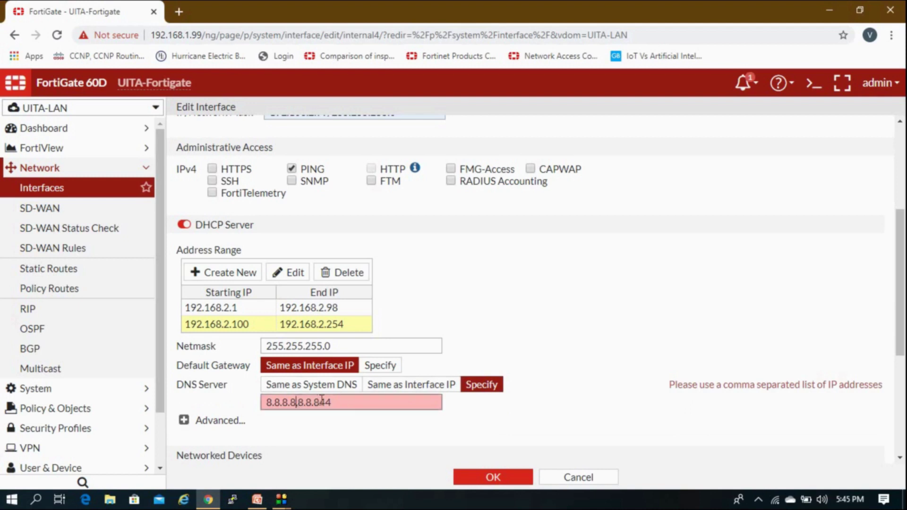
type(".")
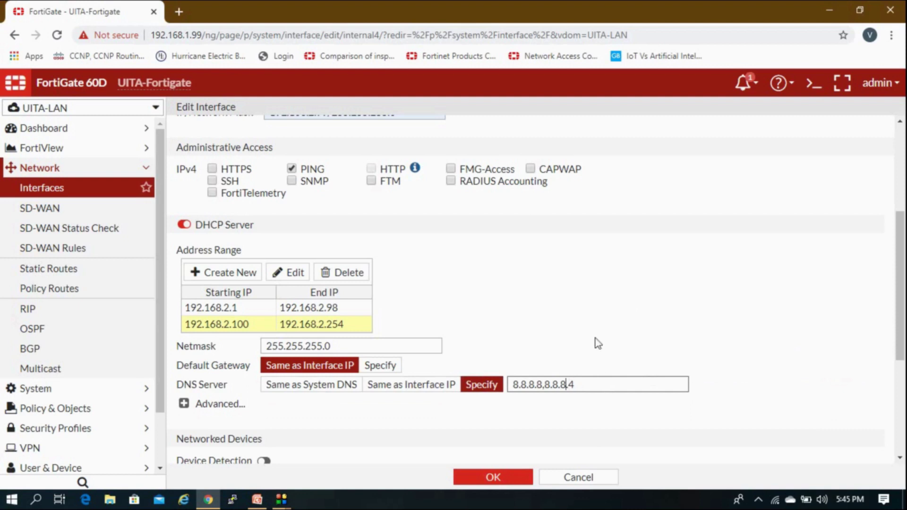
key("shift+Tab")
scroll(594, 341, "down", 3)
scroll(592, 345, "down", 1)
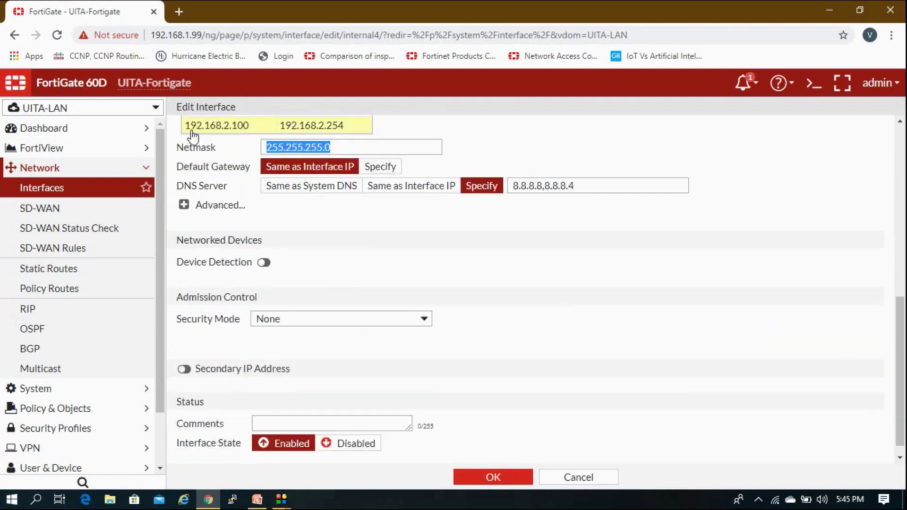
Expand the Advanced DHCP options showing server mode and the 604800-second lease time.
left_click(184, 204)
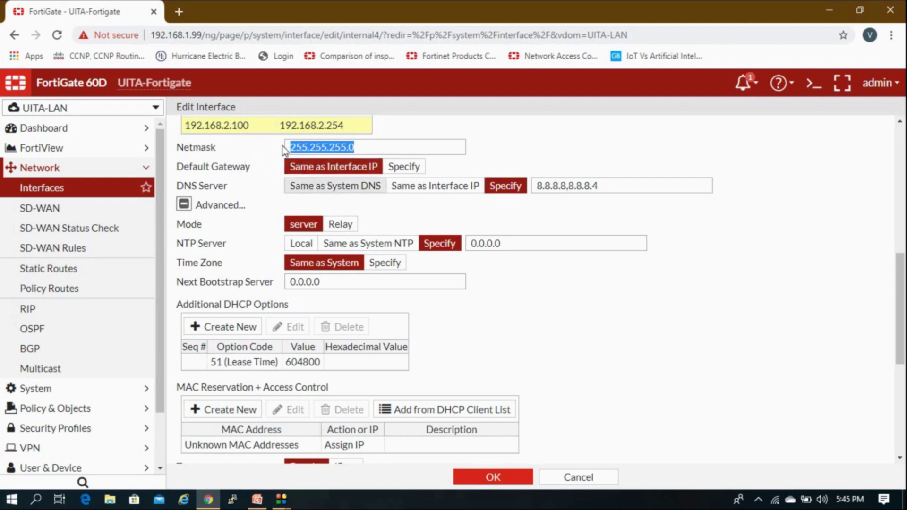
left_click(201, 175)
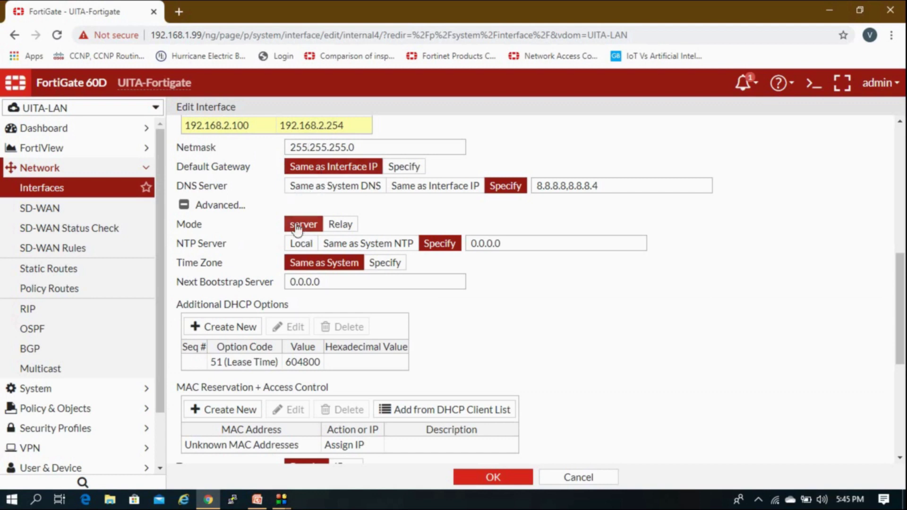
left_click(330, 227)
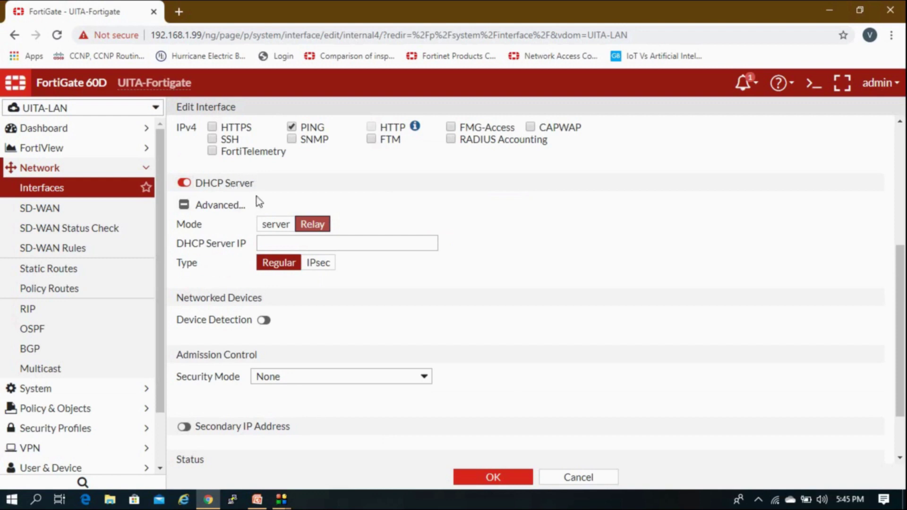
left_click(276, 244)
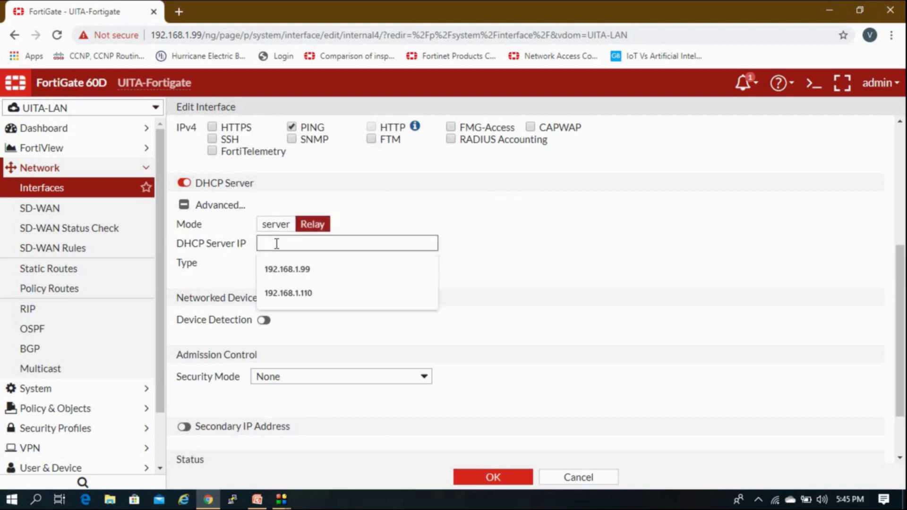
left_click_drag(184, 244, 243, 247)
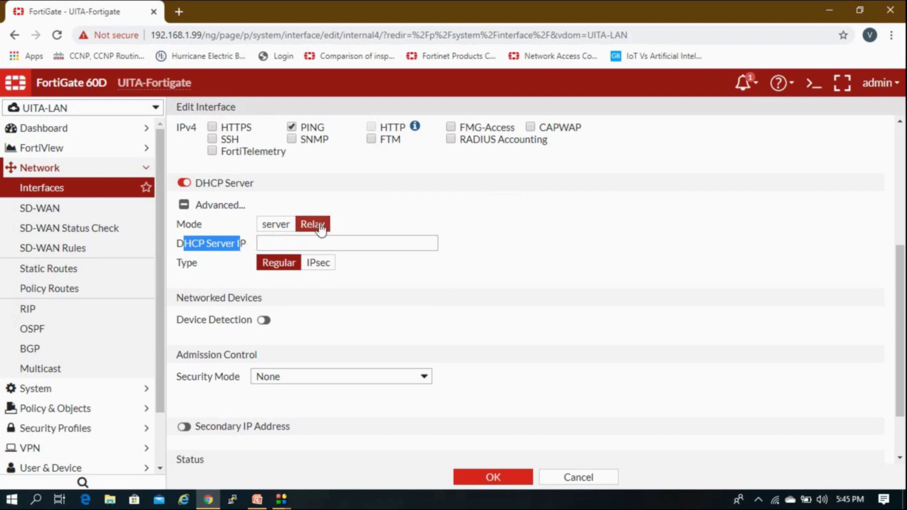
left_click(313, 240)
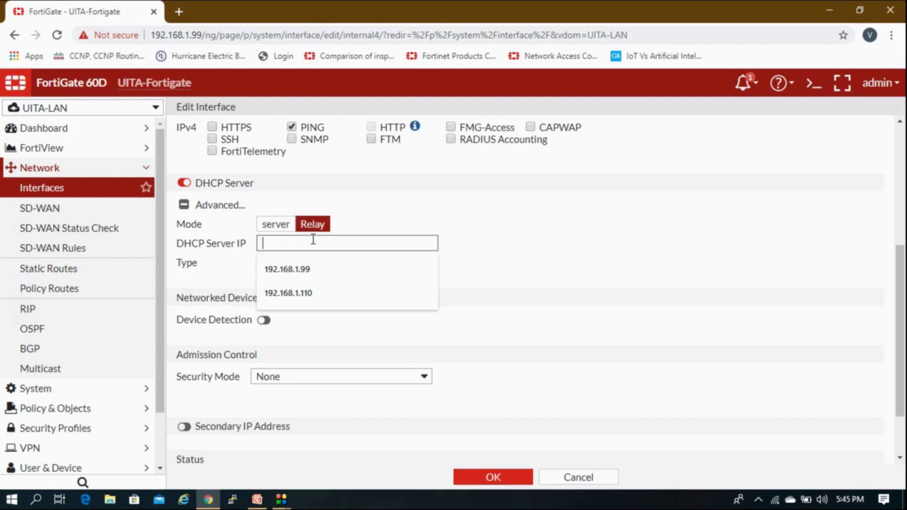
left_click(229, 251)
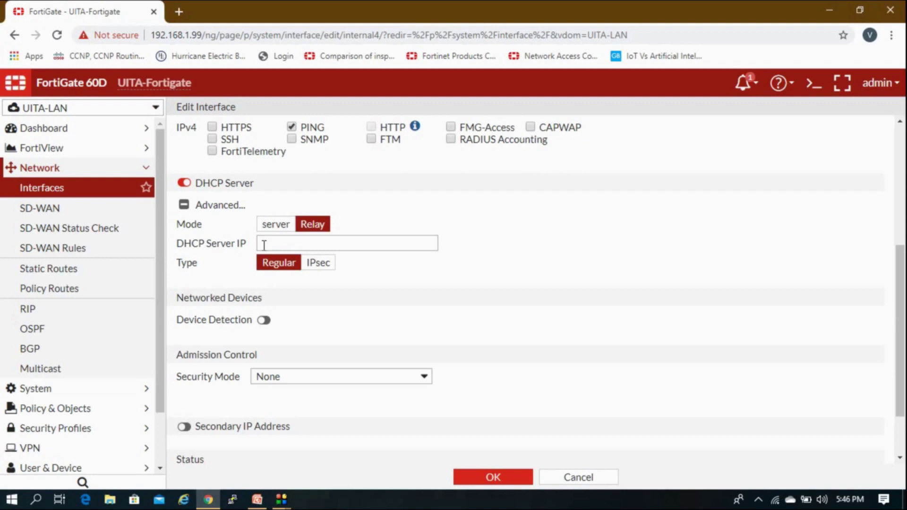
left_click(283, 226)
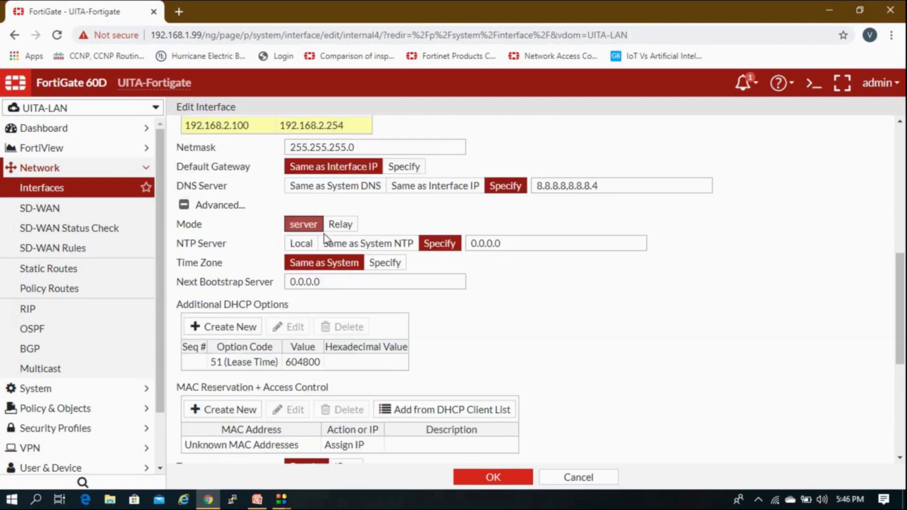
Set NTP Server to Same as System NTP and select the Unknown MAC Addresses rule.
scroll(325, 241, "up", 1)
scroll(335, 279, "down", 3)
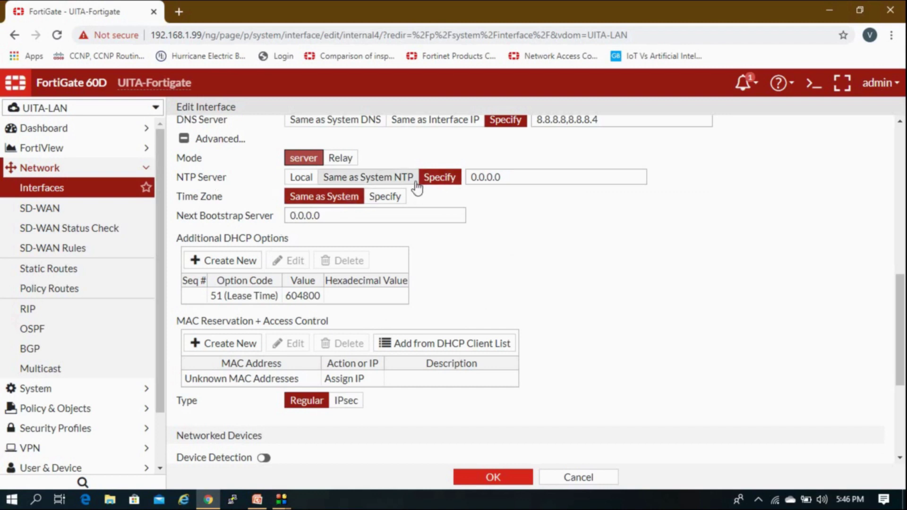
left_click(402, 180)
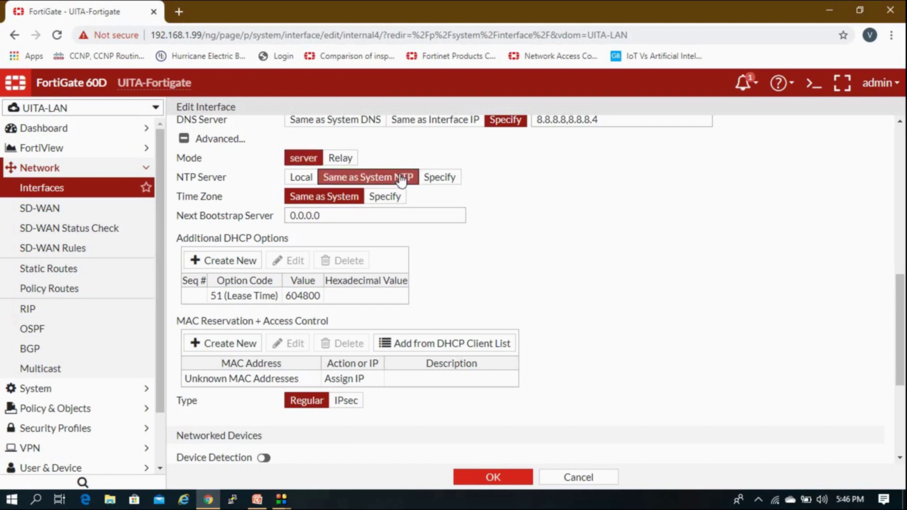
scroll(319, 267, "down", 1)
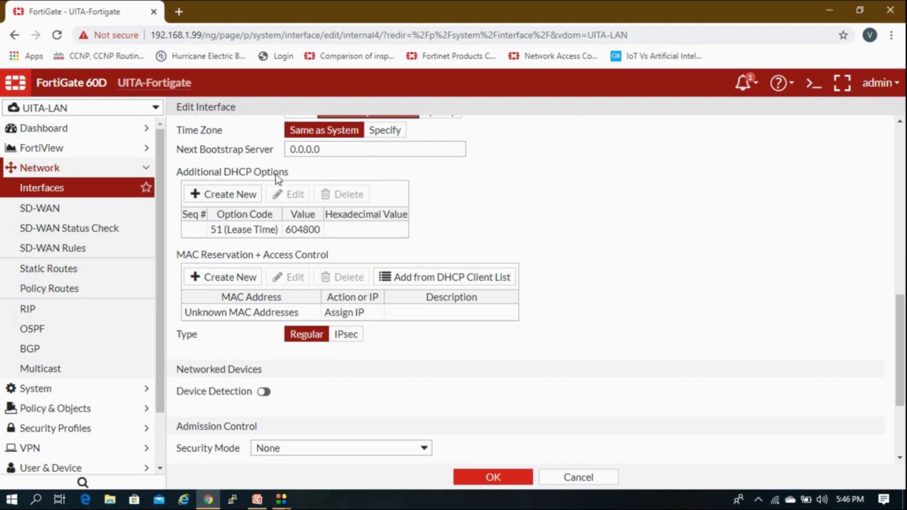
scroll(260, 238, "down", 1)
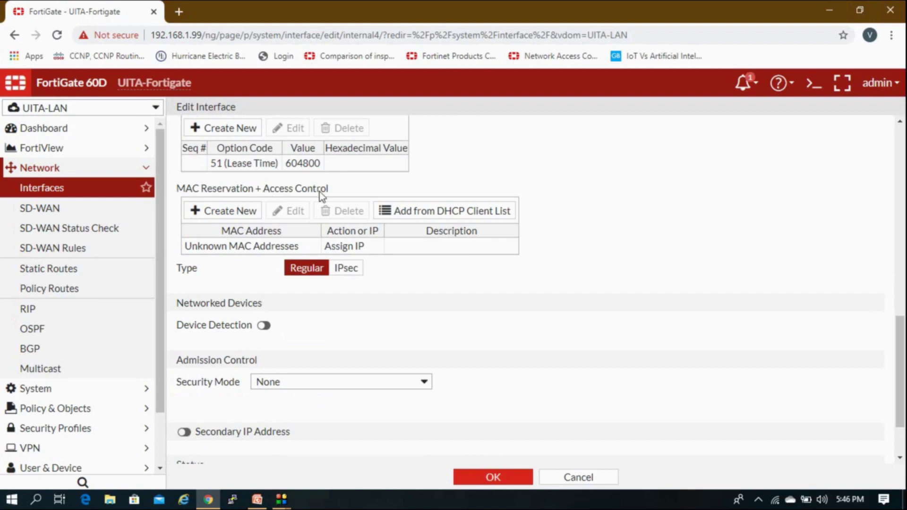
left_click(310, 253)
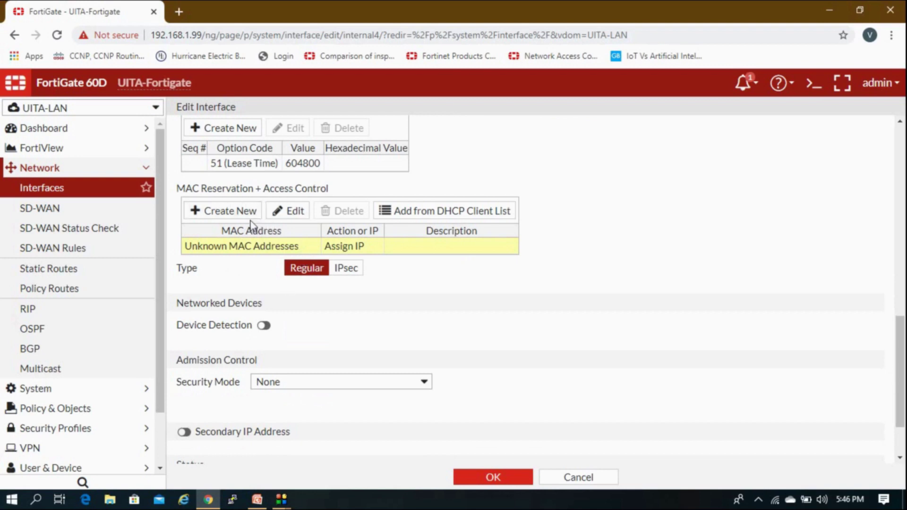
Add a MAC reservation entry with action Reserve IP and address 0.0.0.0.
left_click(233, 211)
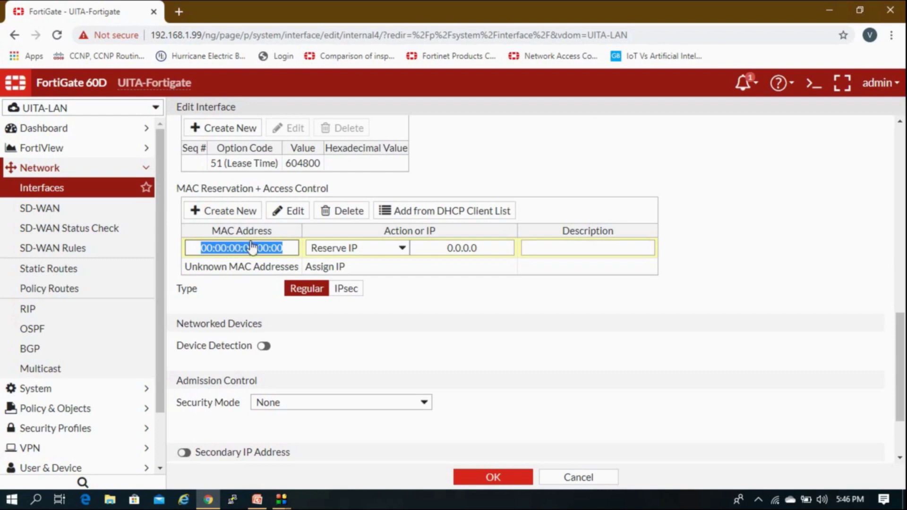
left_click(350, 252)
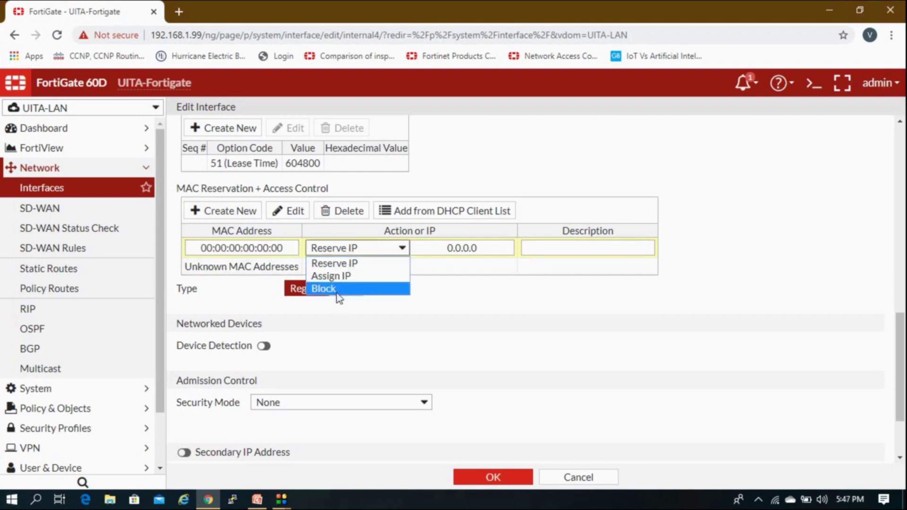
left_click(359, 268)
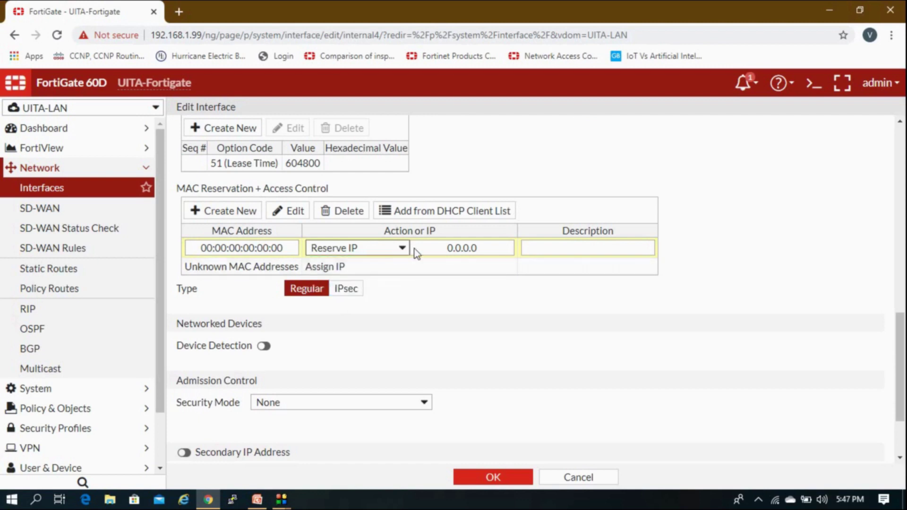
left_click(446, 249)
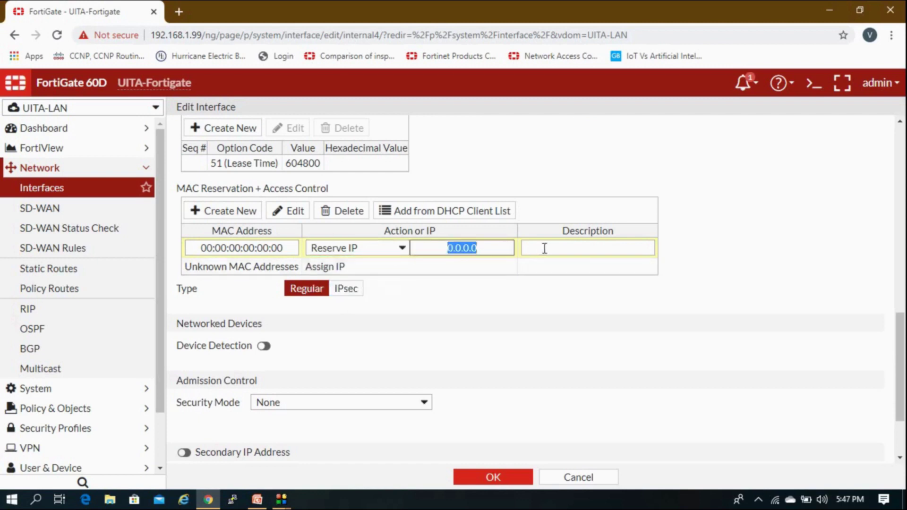
left_click(577, 247)
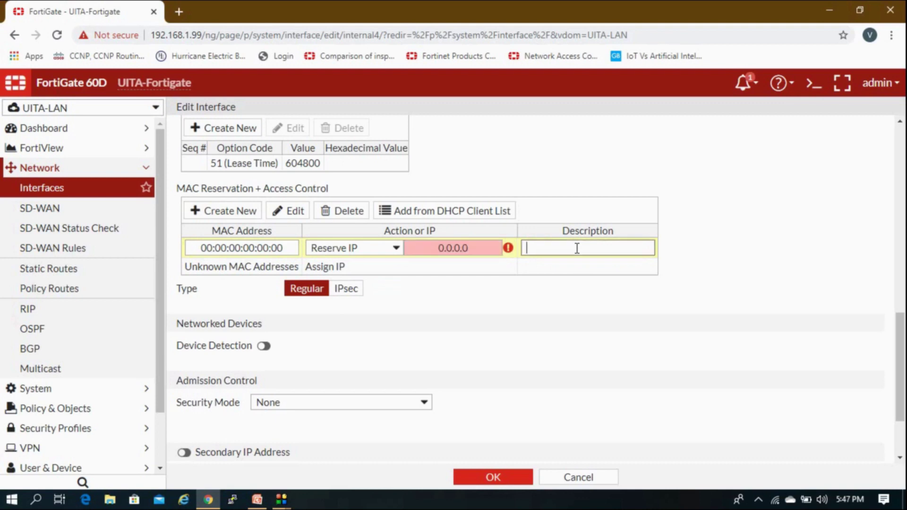
left_click(314, 268)
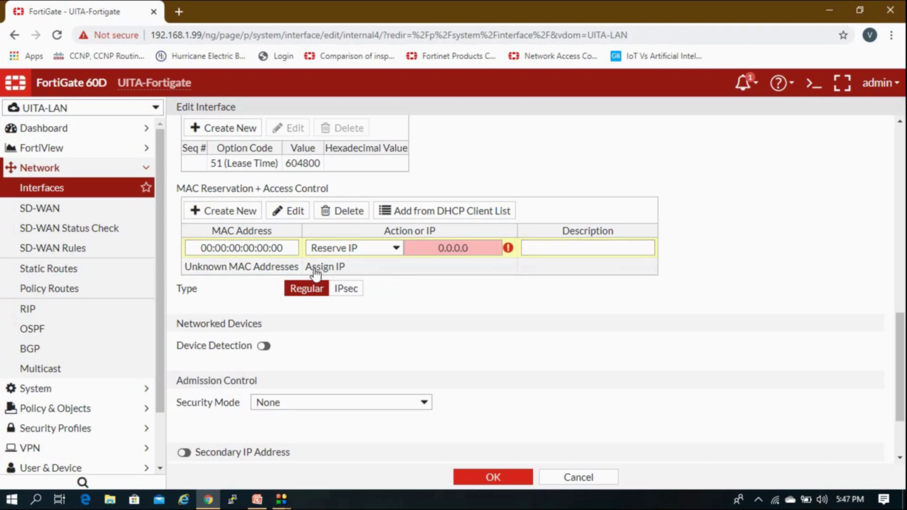
Keep Unknown MAC Addresses on Assign IP and delete the empty 00:00:00:00:00:00 reservation.
right_click(367, 269)
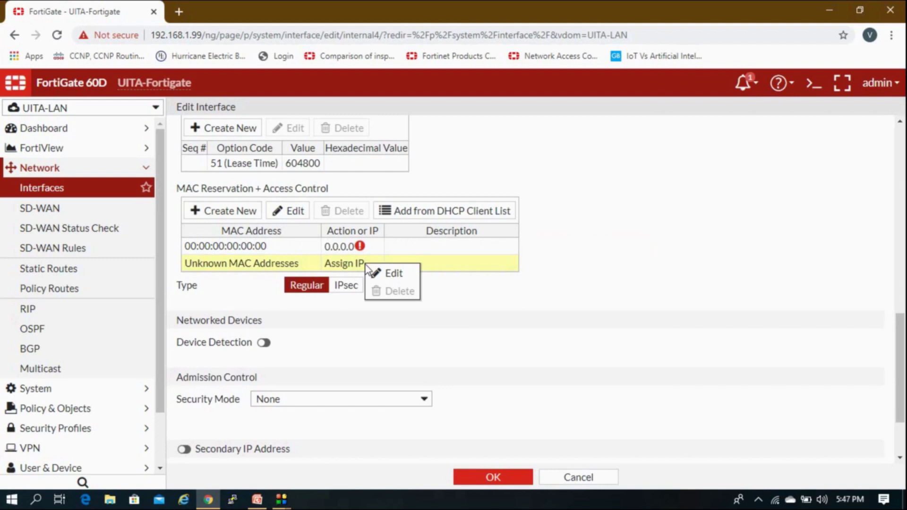
left_click(376, 273)
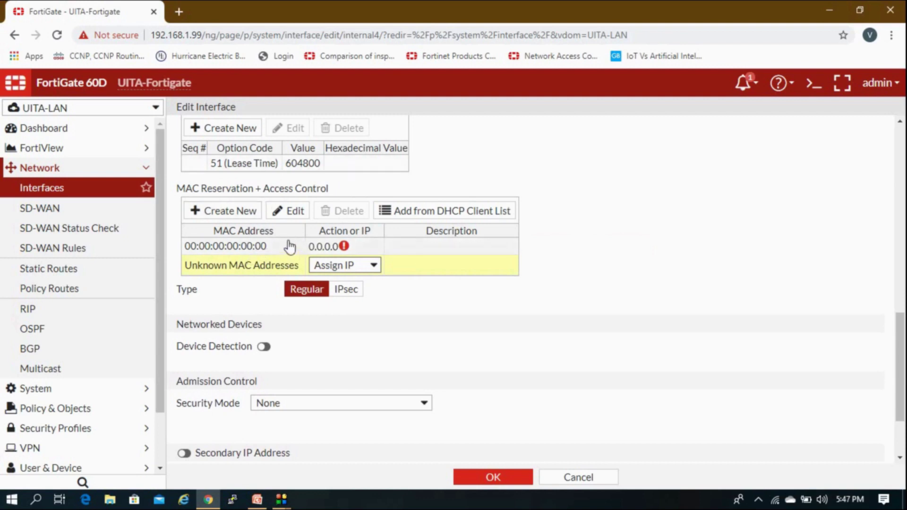
left_click(336, 266)
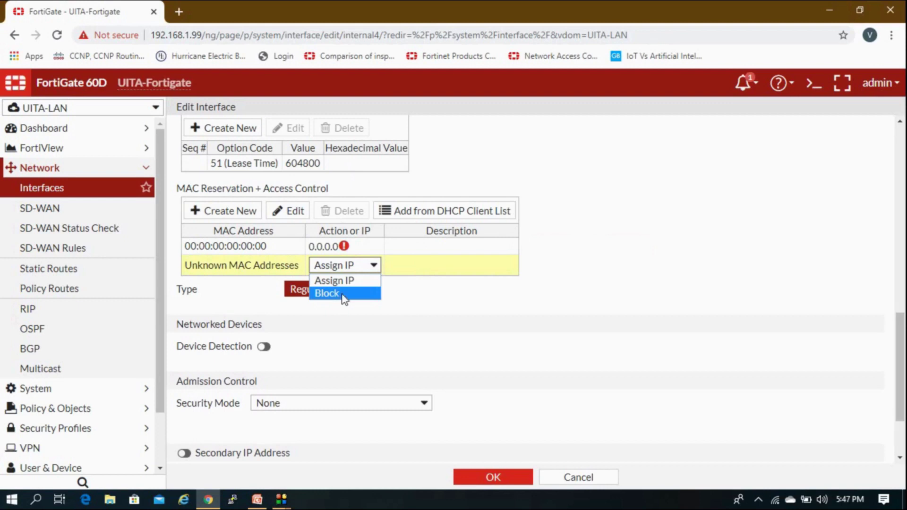
left_click(362, 285)
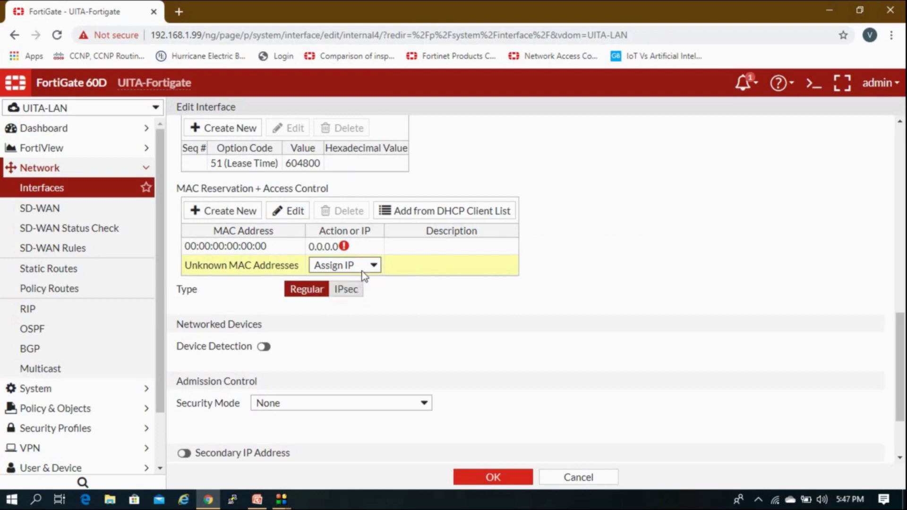
left_click(400, 249)
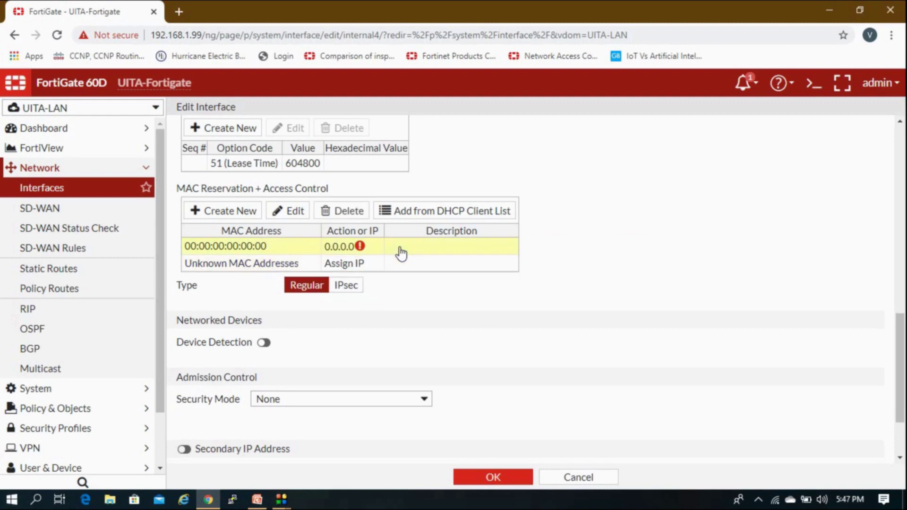
left_click(361, 213)
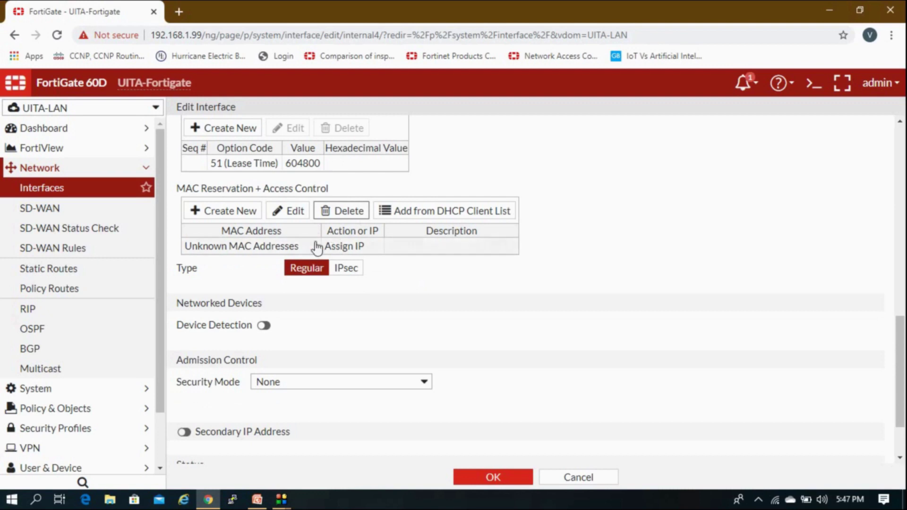
Turn on Device Detection, save internal4, and select its 'Test' row in the list.
scroll(307, 248, "down", 2)
left_click(264, 248)
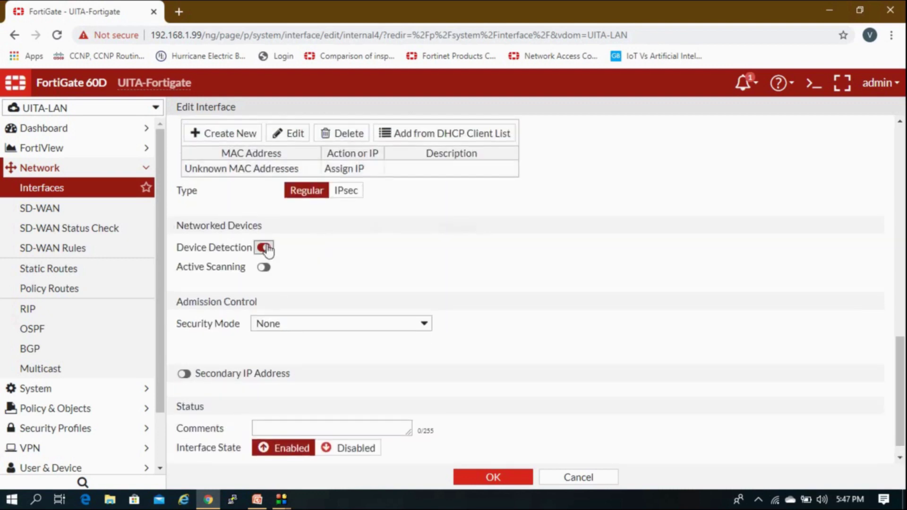
scroll(314, 243, "down", 1)
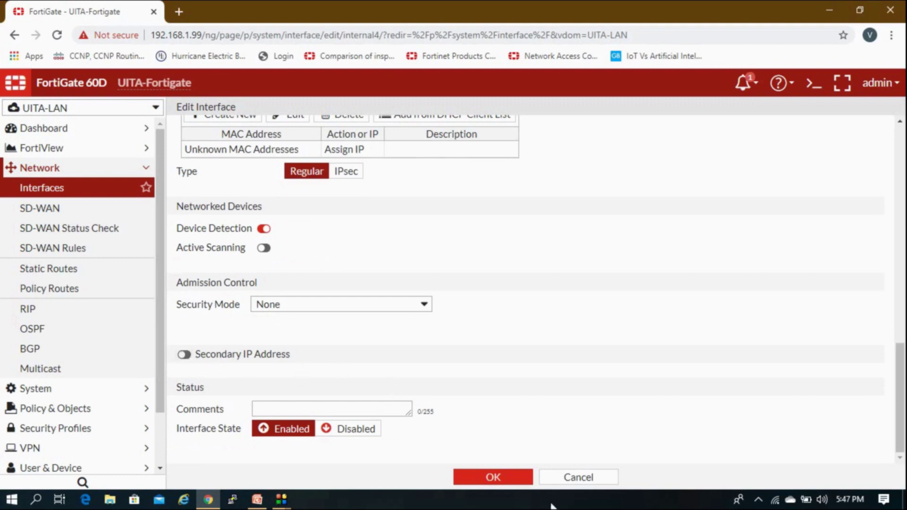
left_click(498, 479)
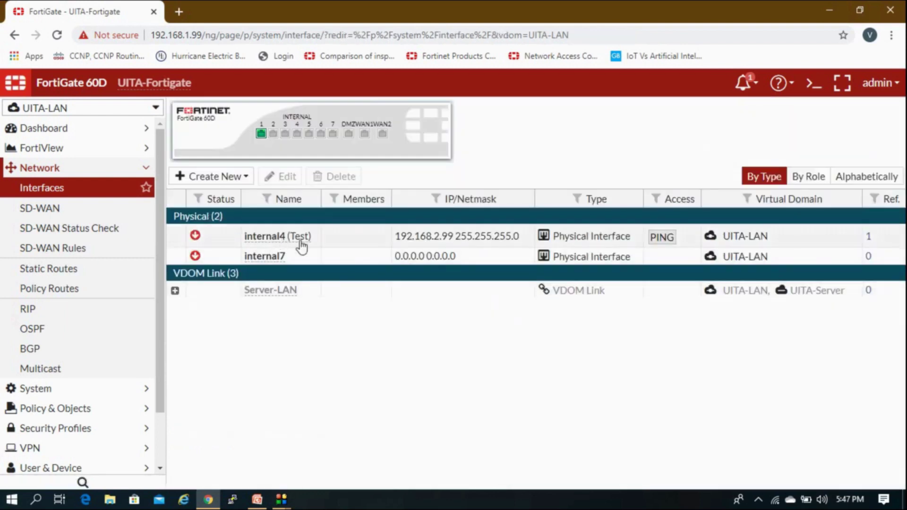
left_click(314, 240)
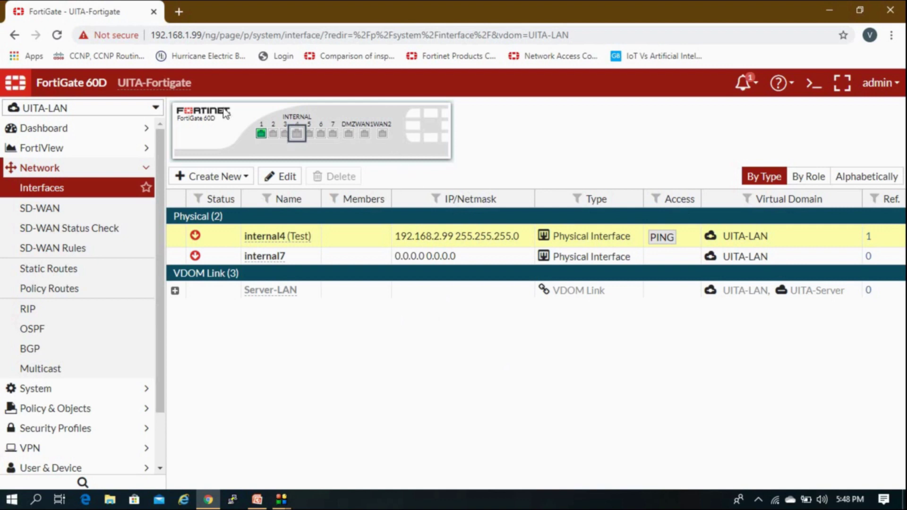
Reload the Interfaces list, then go to Policy & Objects > IPv4 Policy for UITA-LAN.
mouse_move(297, 135)
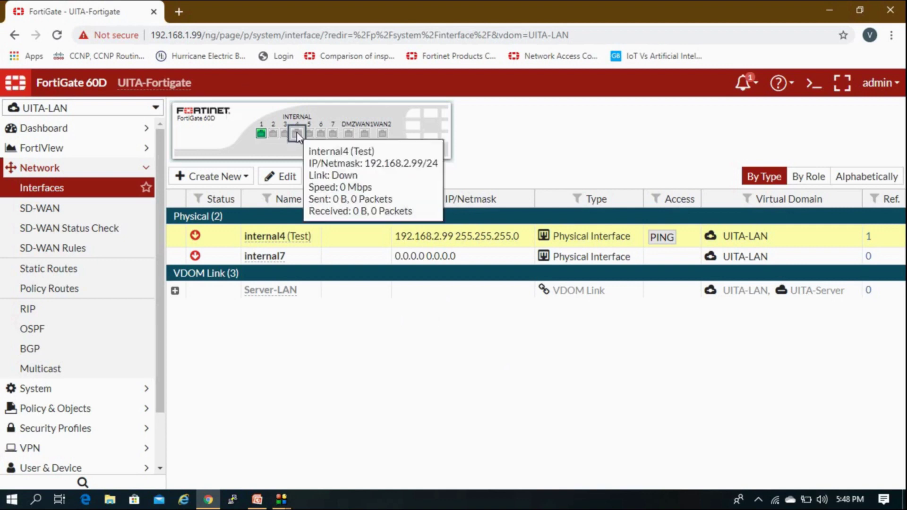
left_click(124, 192)
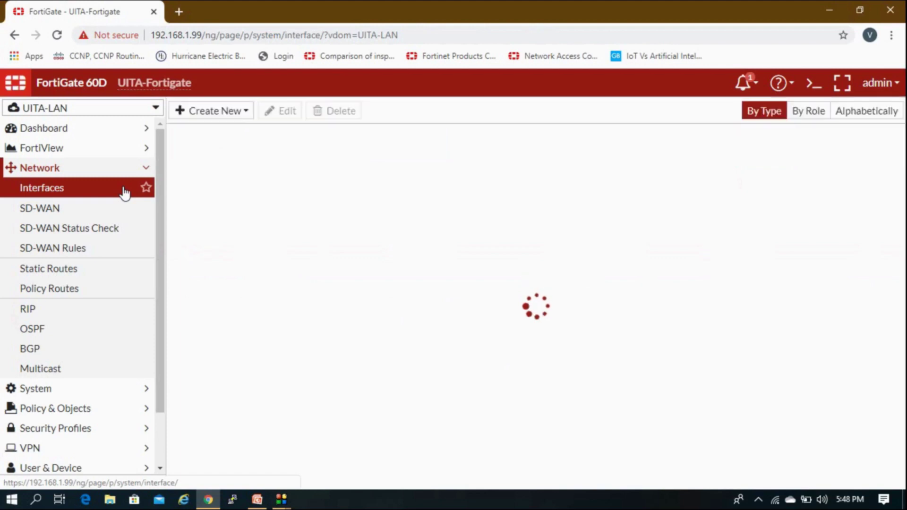
mouse_move(298, 137)
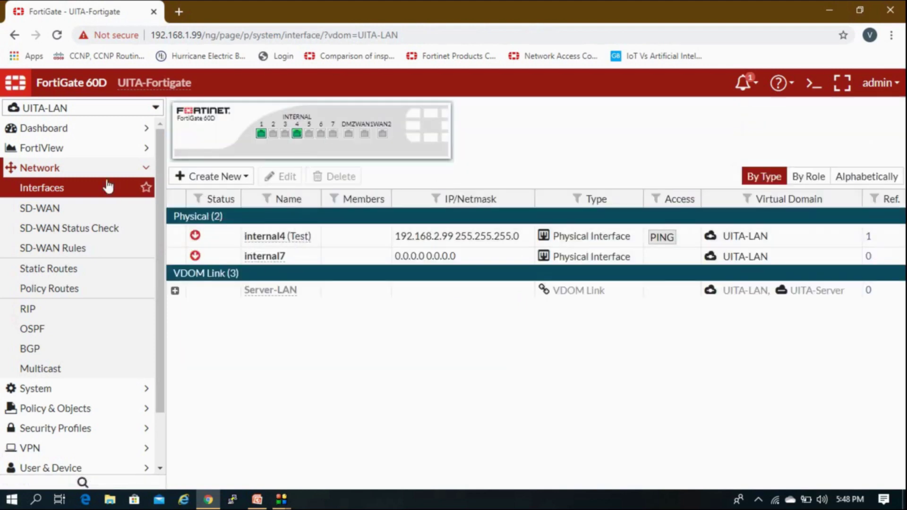
left_click(91, 191)
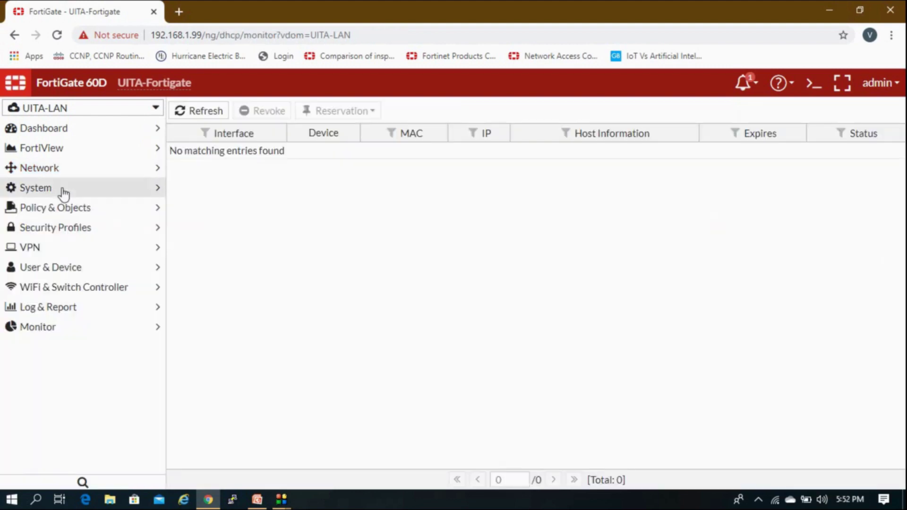
left_click(59, 209)
left_click(51, 228)
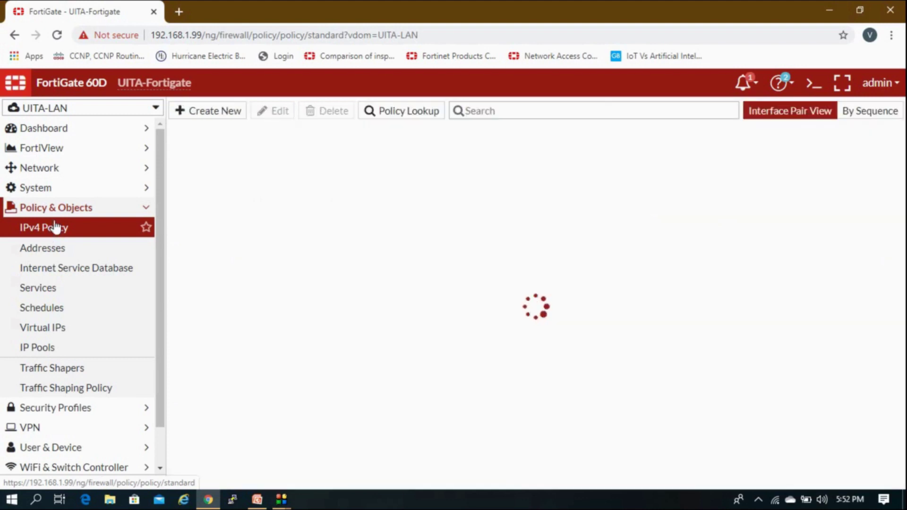
left_click(93, 209)
left_click(91, 214)
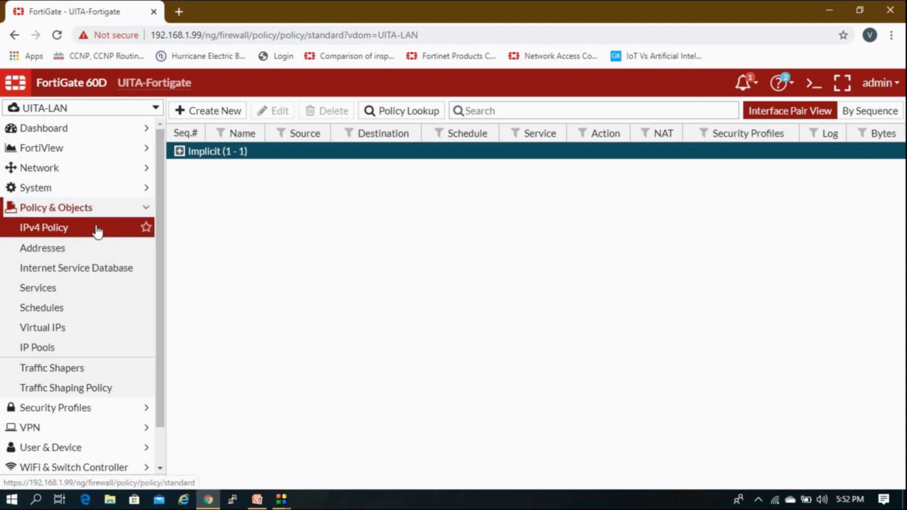
left_click(213, 116)
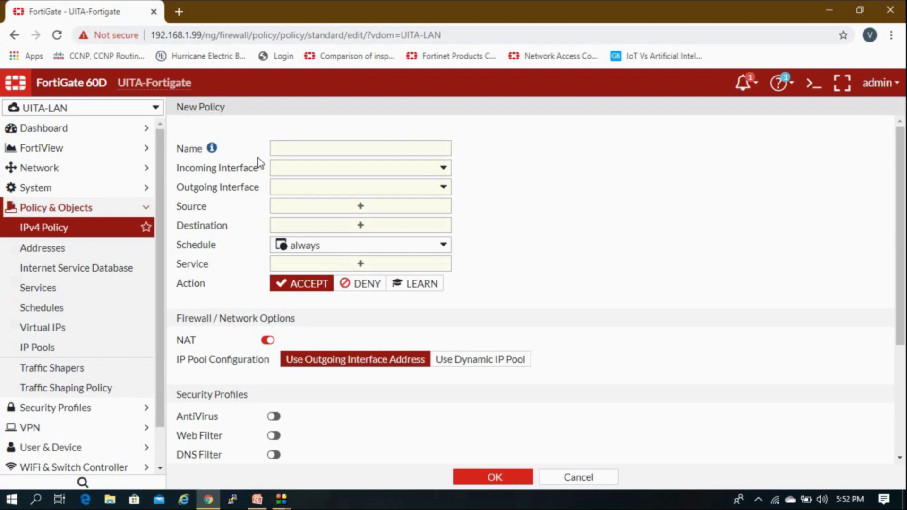
left_click(288, 149)
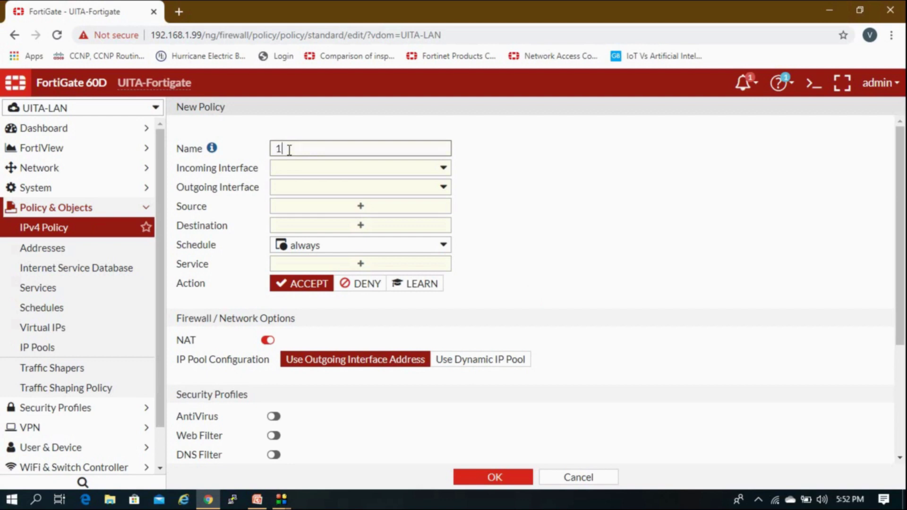
left_click(295, 169)
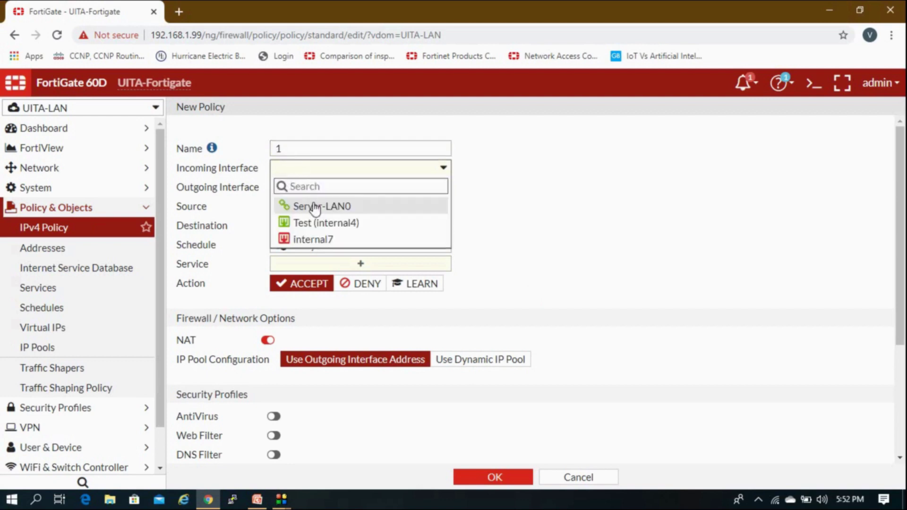
mouse_move(314, 209)
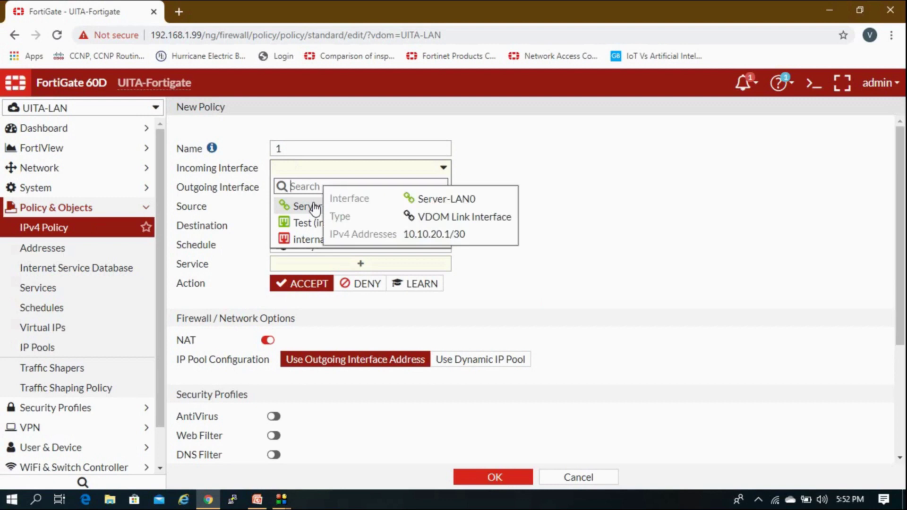
left_click(577, 178)
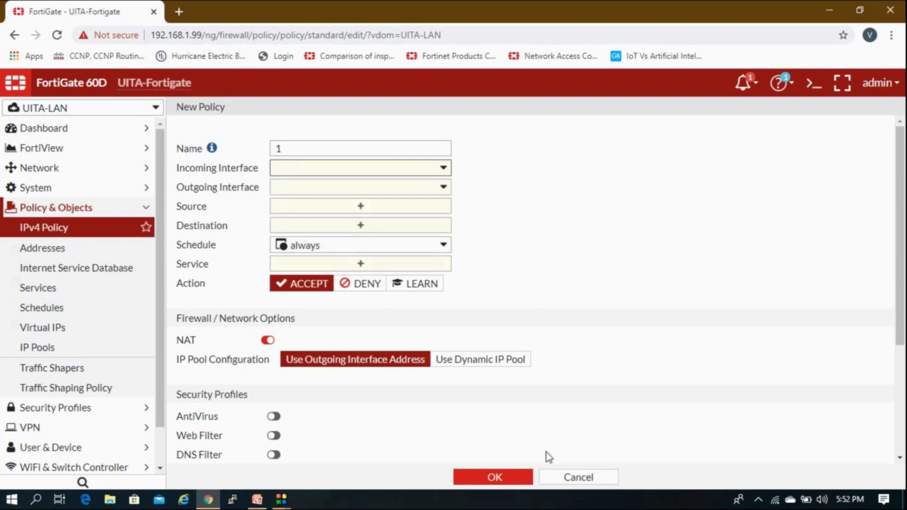
left_click(557, 478)
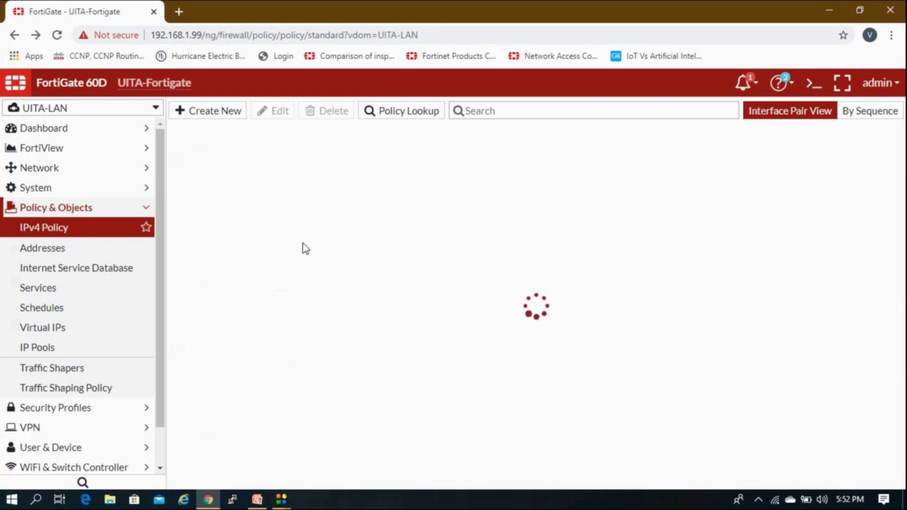
Switch via root to Global, open Network > Interfaces, and expand the Create New menu.
left_click(122, 204)
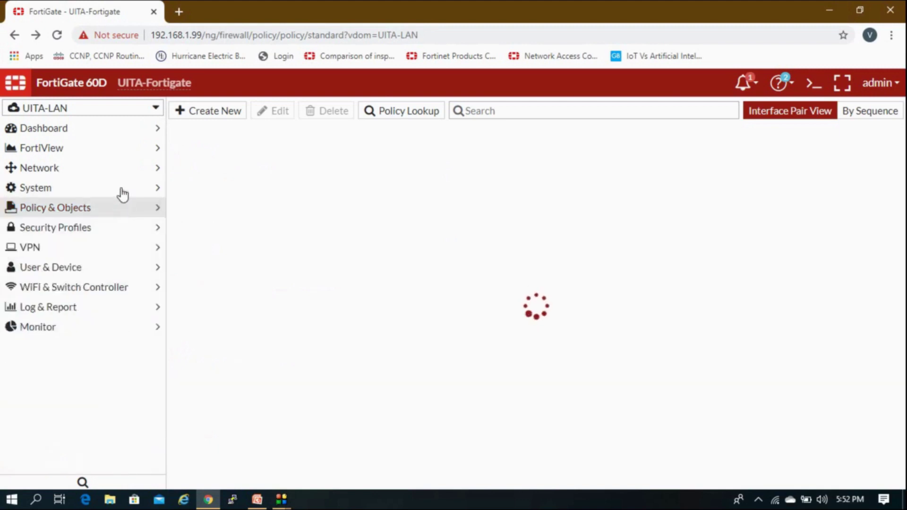
left_click(54, 114)
left_click(51, 163)
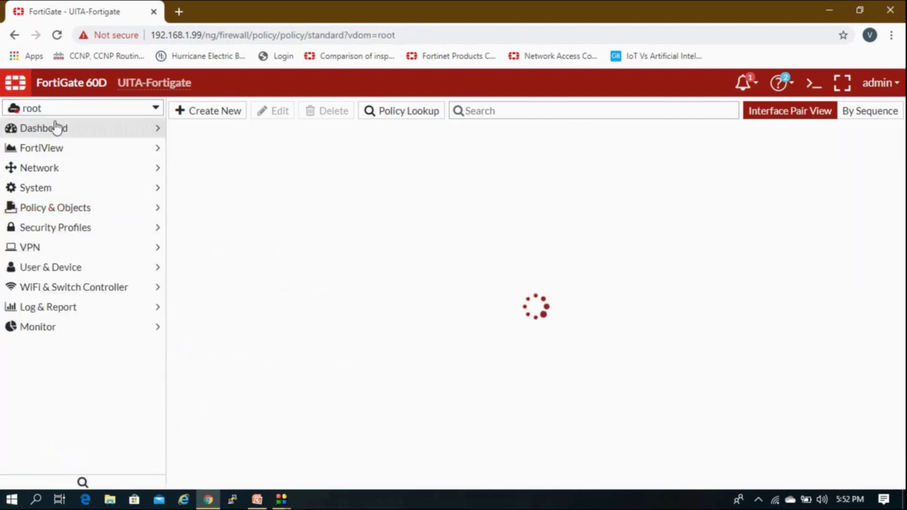
left_click(55, 113)
left_click(54, 147)
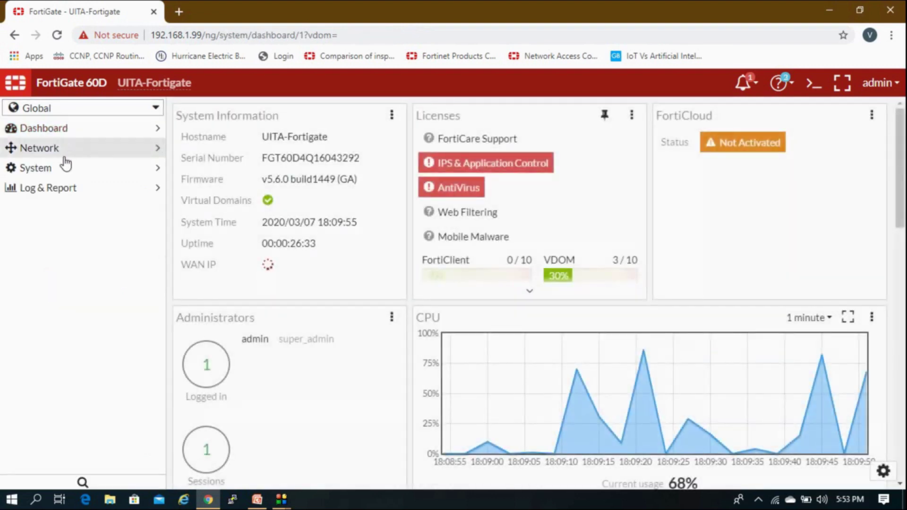
left_click(61, 151)
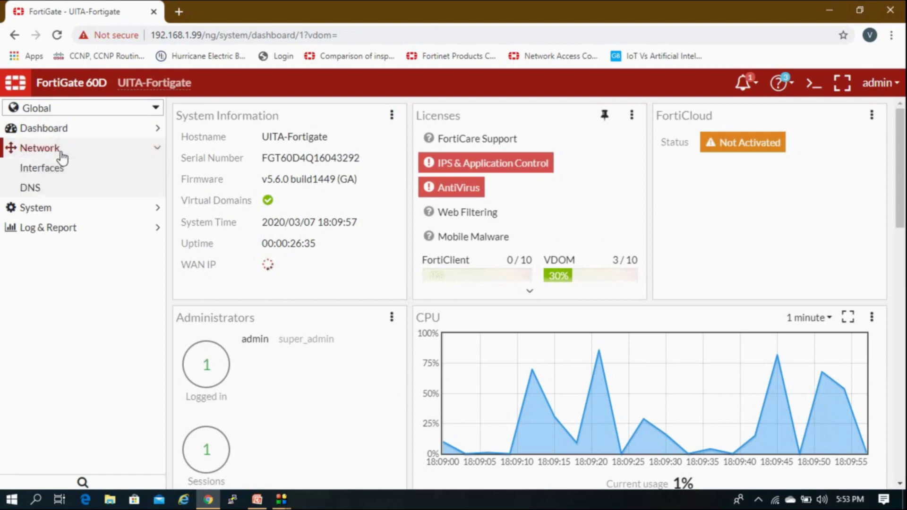
left_click(61, 169)
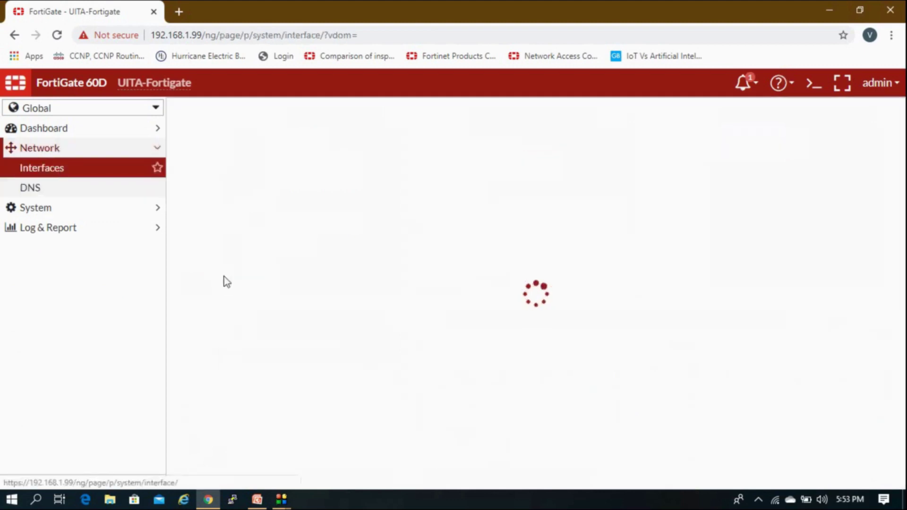
scroll(492, 387, "down", 2)
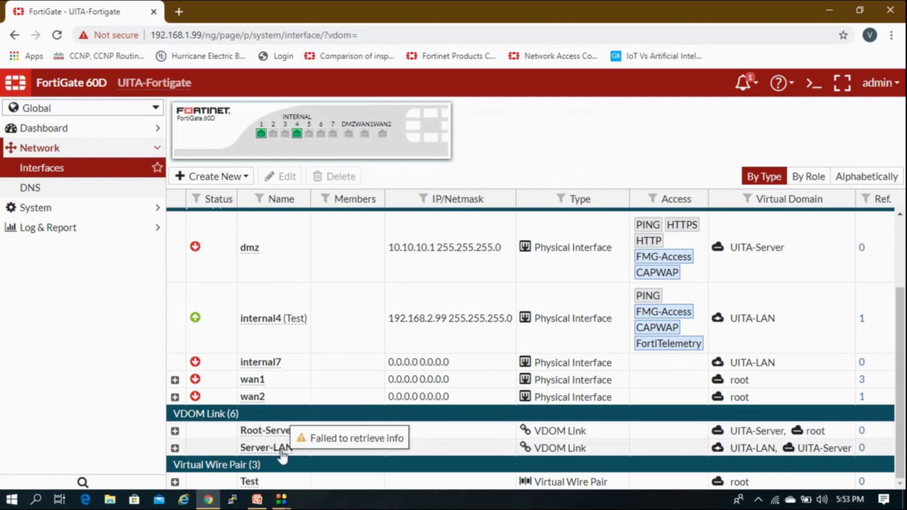
scroll(373, 452, "up", 2)
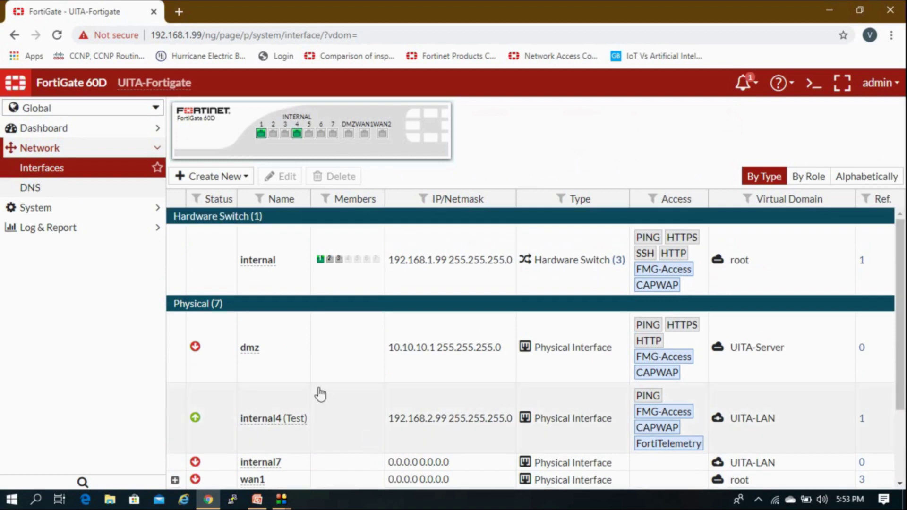
left_click(226, 178)
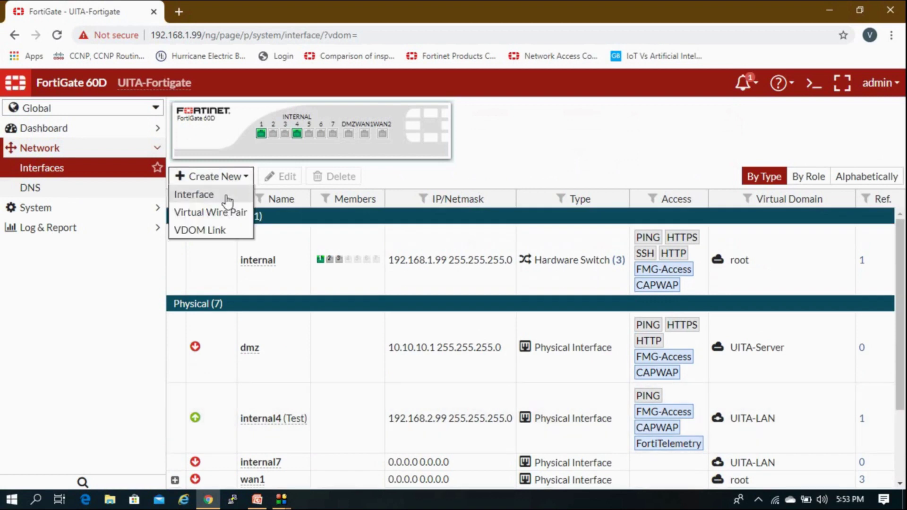
Start a new VDOM link with interface 1 in root and interface 2 in UITA-LAN.
left_click(221, 232)
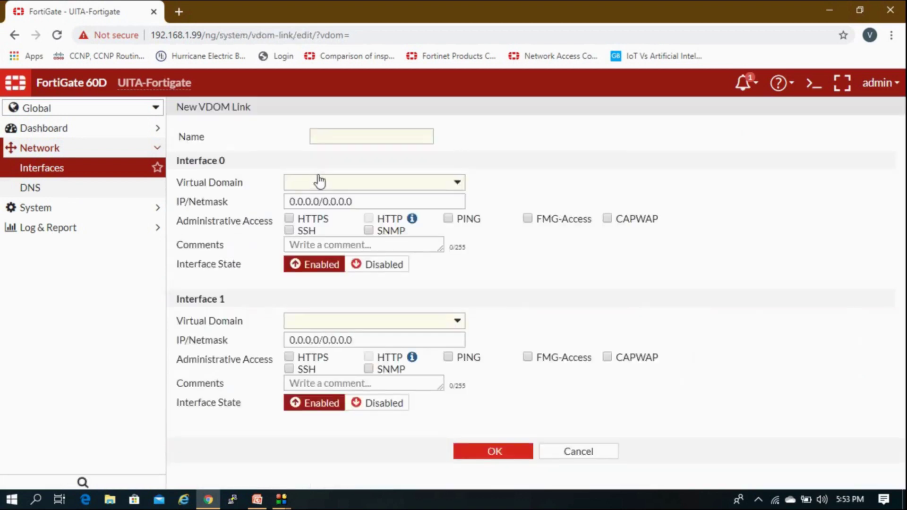
left_click(330, 189)
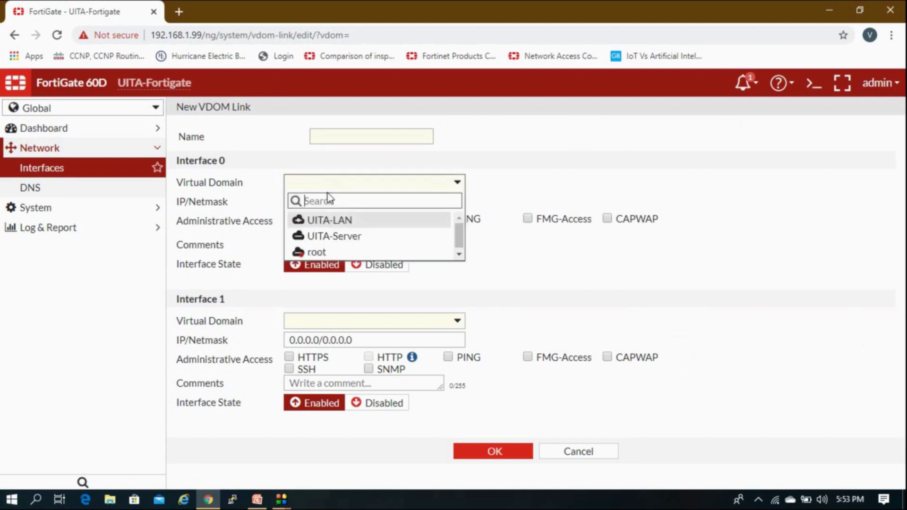
left_click(324, 251)
left_click(322, 322)
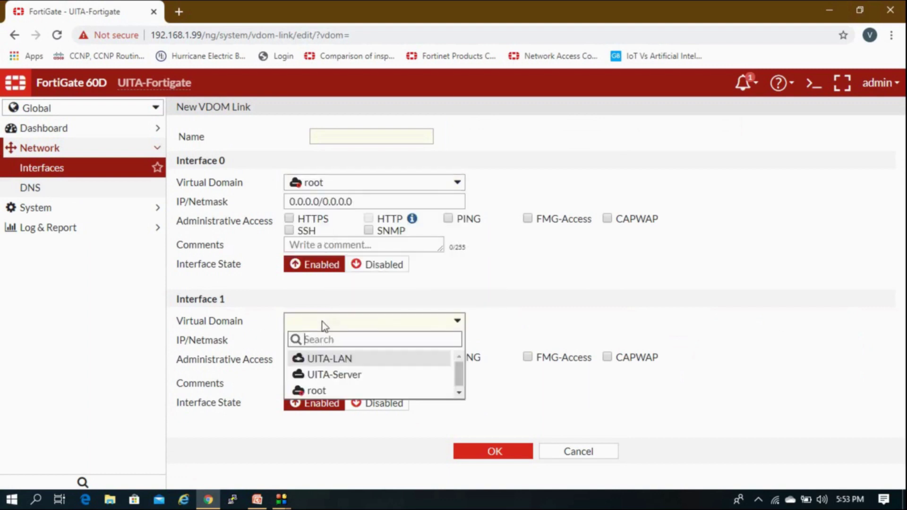
left_click(335, 364)
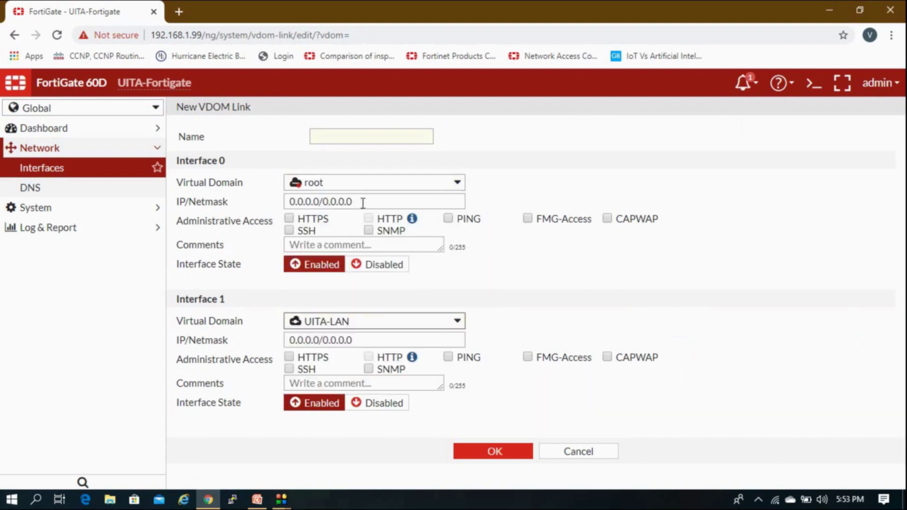
Give the root side 10.20.20.1/30 and the UITA-LAN side 10.20.20.2/30.
left_click_drag(362, 203, 263, 198)
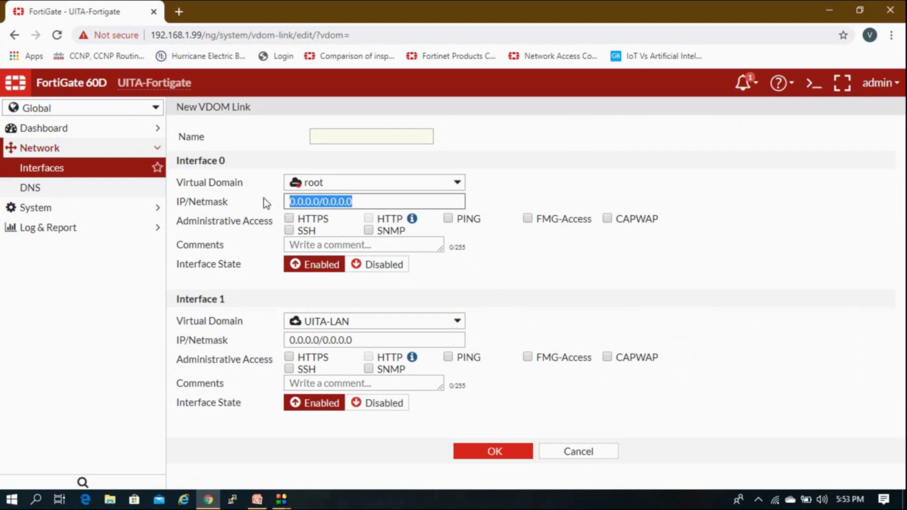
type("1")
key("BackSpace")
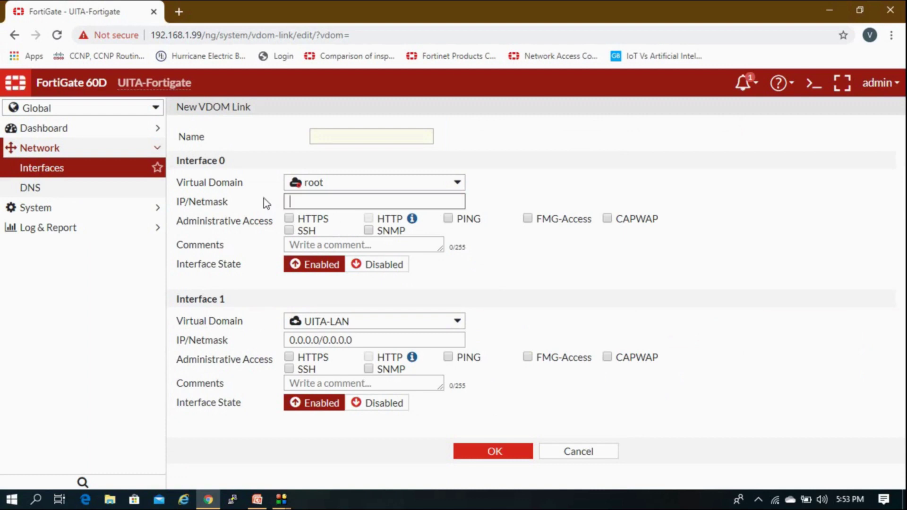
type("20.20")
key("BackSpace")
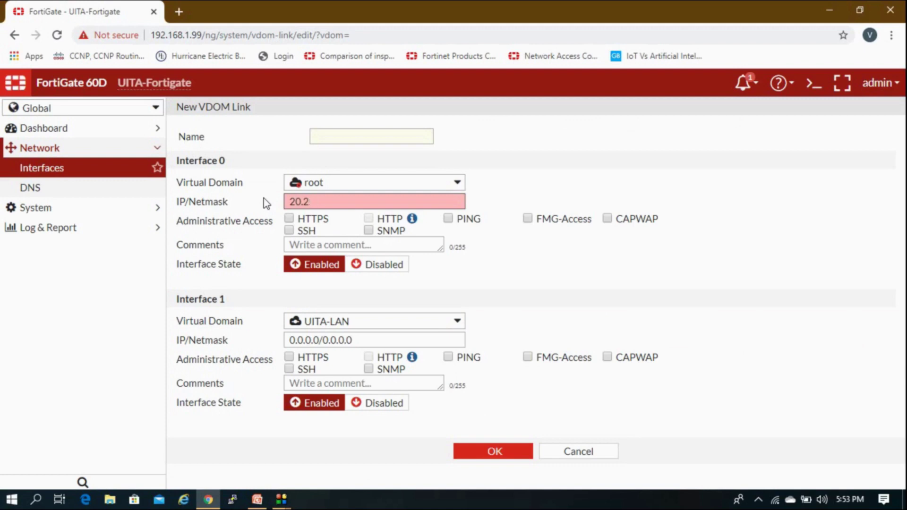
key("BackSpace")
key("BackSpace")
key("BackSpace")
key("BackSpace")
type("10.20.20.1/30")
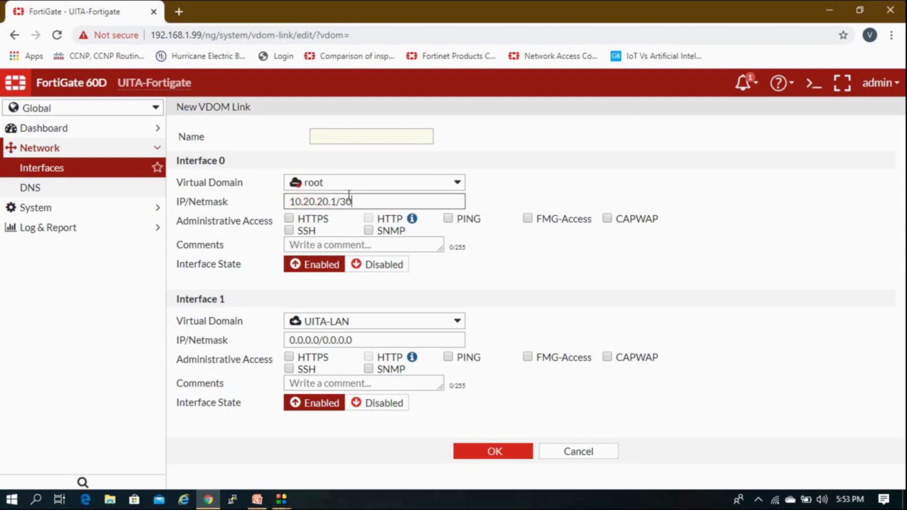
triple_click(327, 200)
key("ctrl+c")
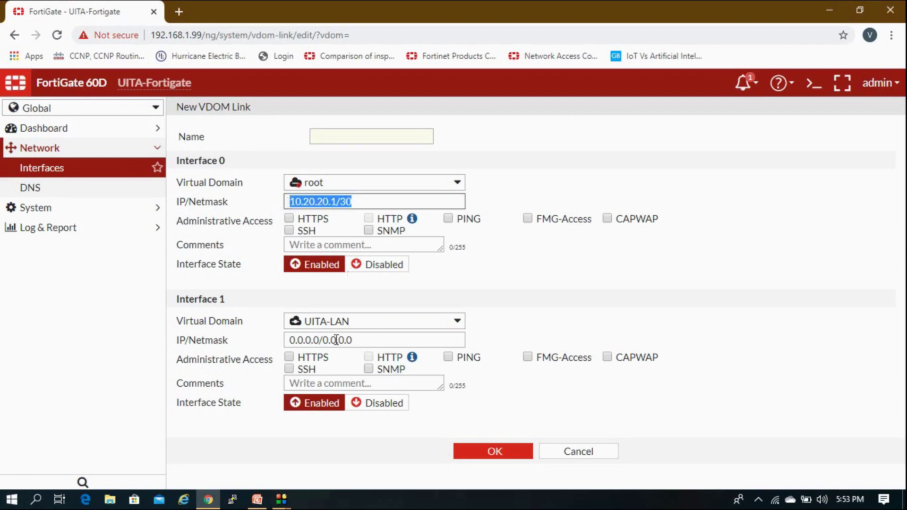
triple_click(335, 339)
key("ctrl+v")
left_click(333, 339)
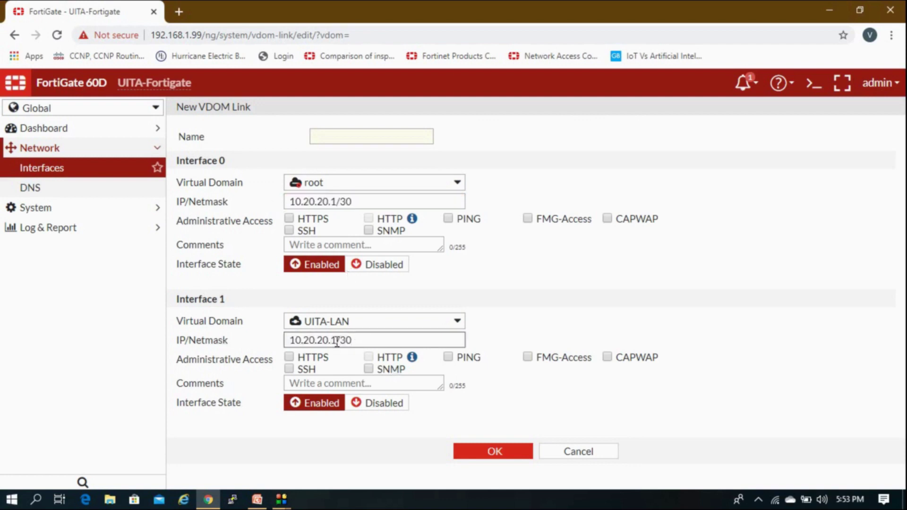
key("BackSpace")
type("2")
Name the link Root-Lan, allow PING on both interfaces, and save it.
left_click(386, 139)
type("R")
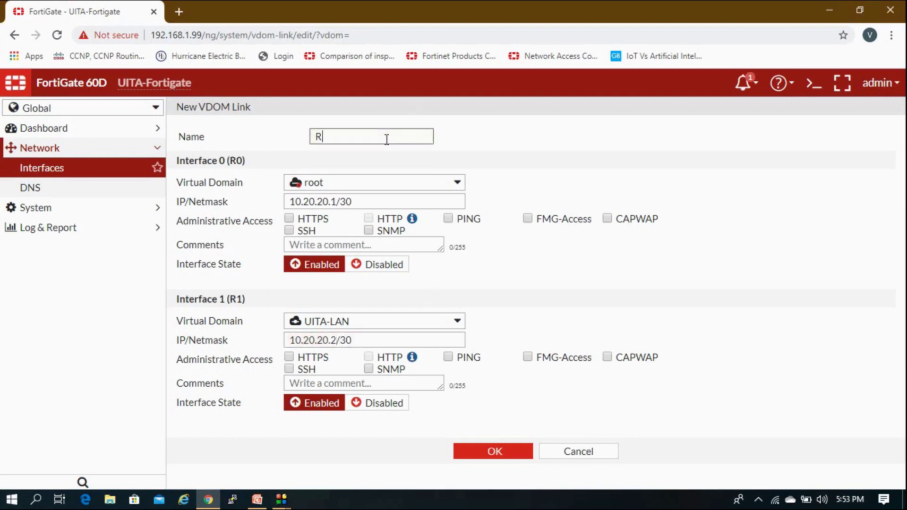
type("oot-Lan")
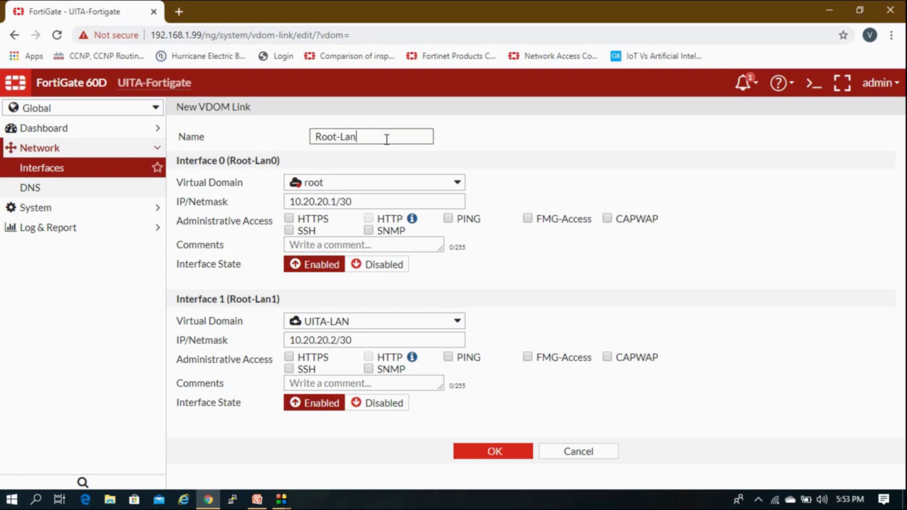
left_click(449, 357)
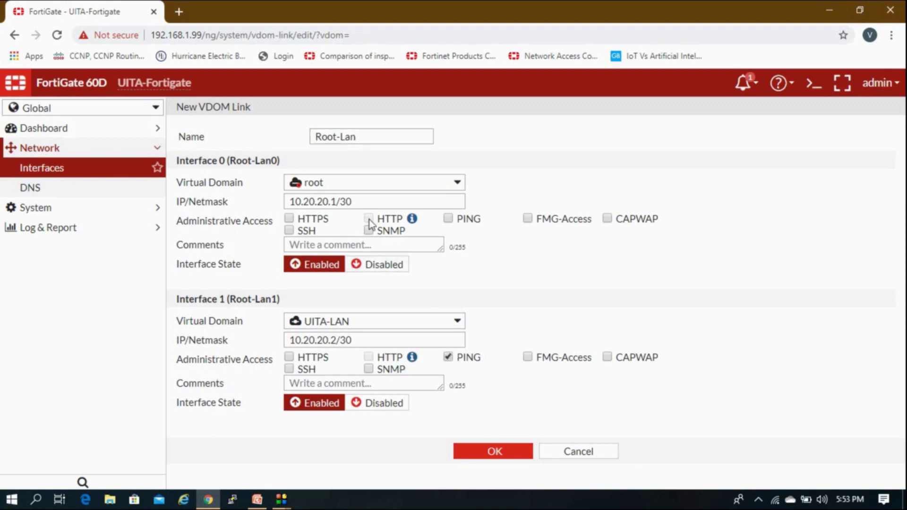
left_click(448, 218)
left_click(503, 457)
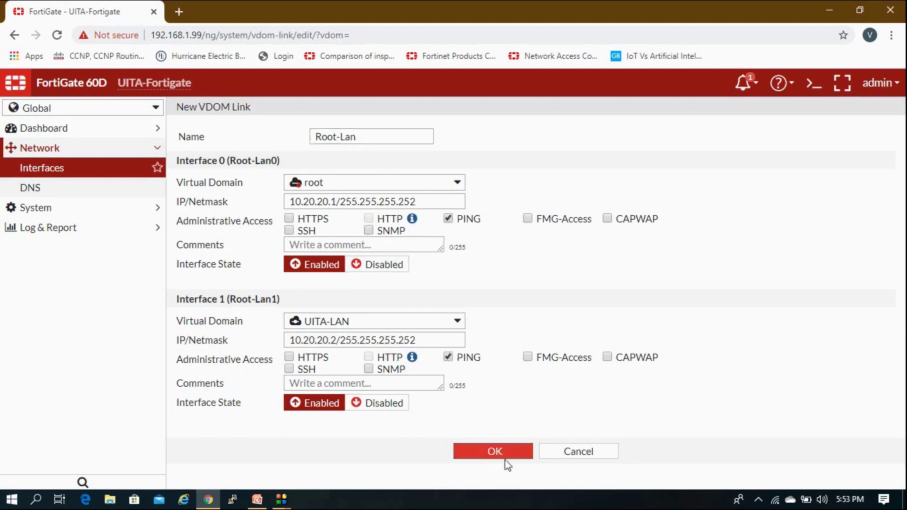
left_click(505, 457)
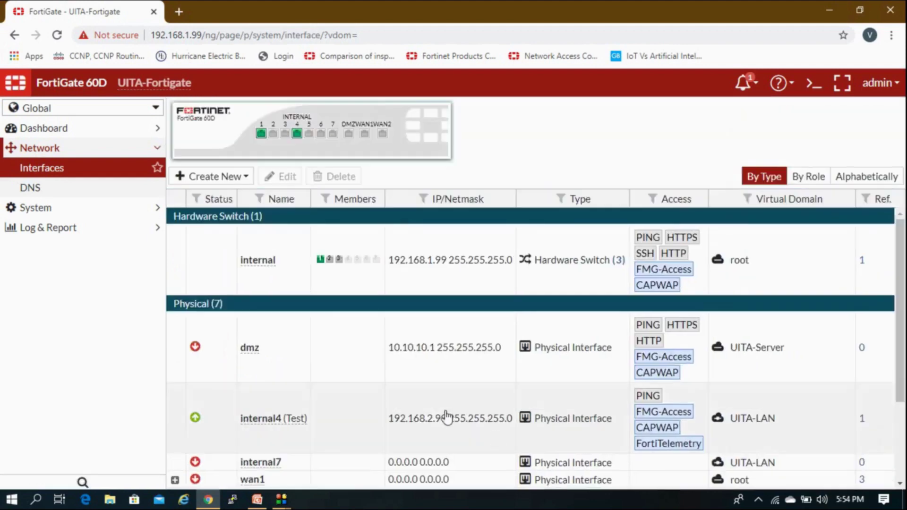
Switch to the root VDOM and run 'execute ping 10.20.20.1' in the CLI Console.
scroll(446, 417, "down", 3)
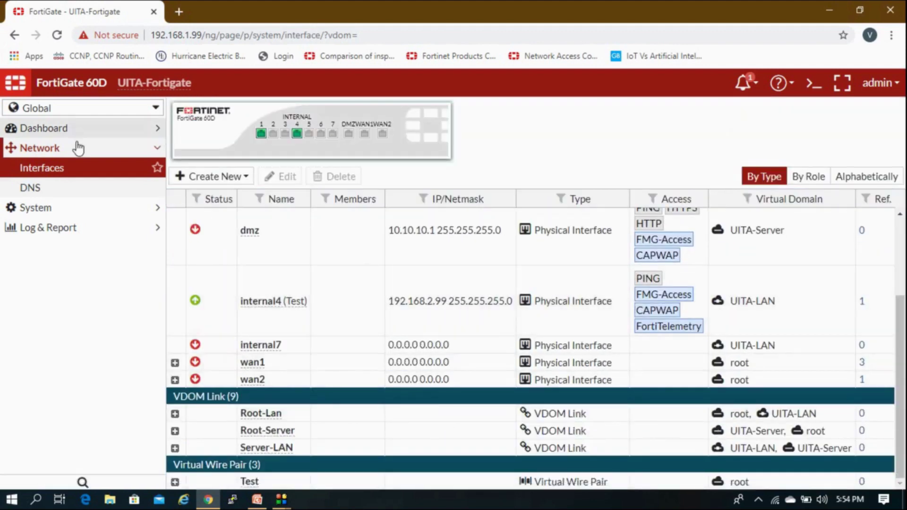
left_click(80, 109)
left_click(72, 162)
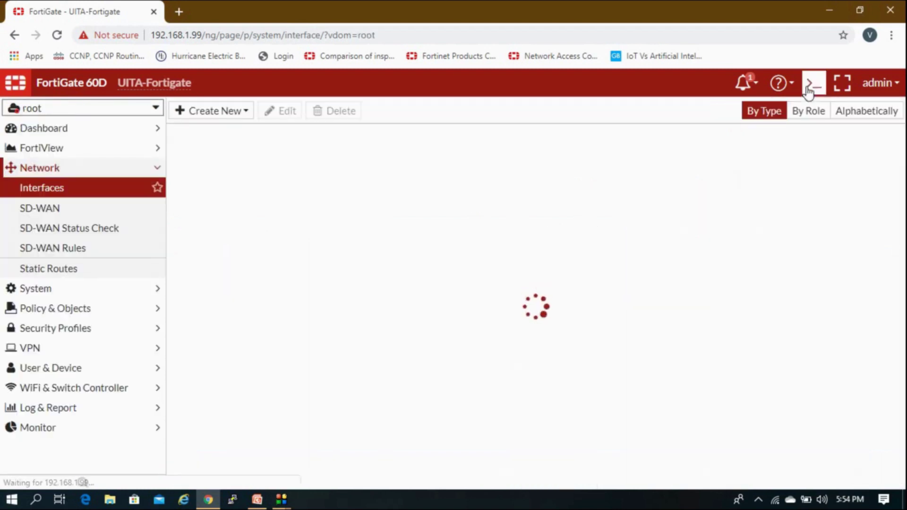
left_click(808, 88)
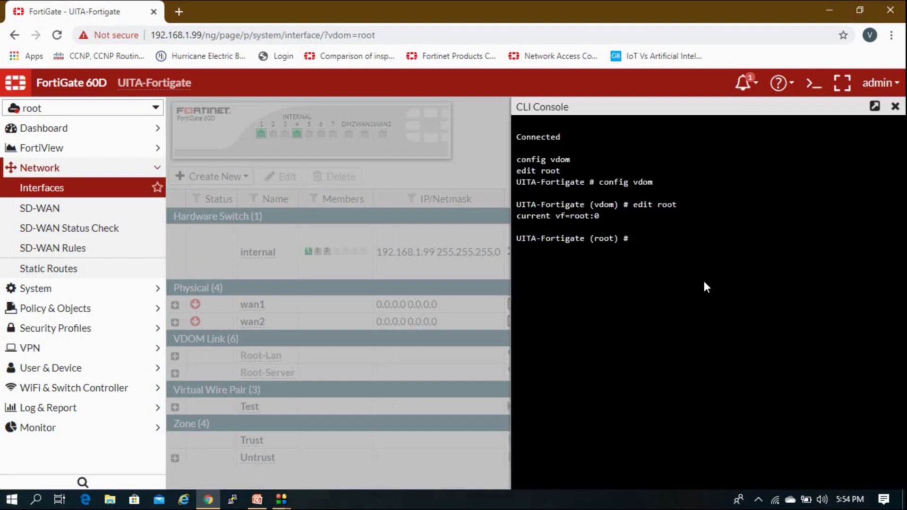
type("execute ping 10.20.20.1")
key("Return")
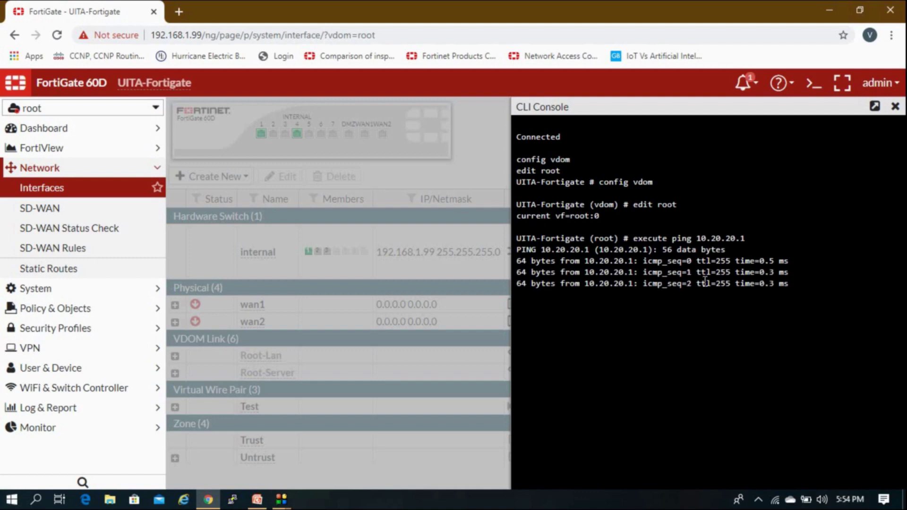
Run 'execute ping 10.20.20.2' to test the far end of Root-Lan.
key("Up")
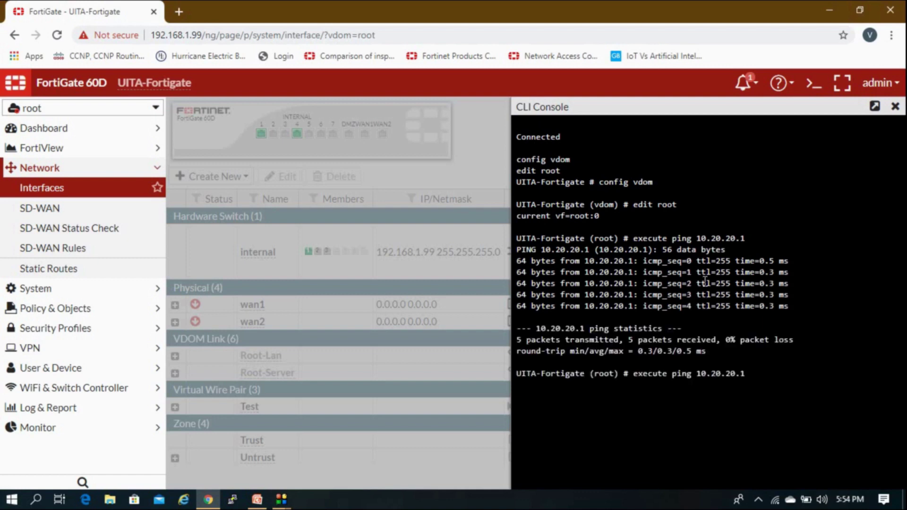
key("BackSpace")
type("2")
key("Return")
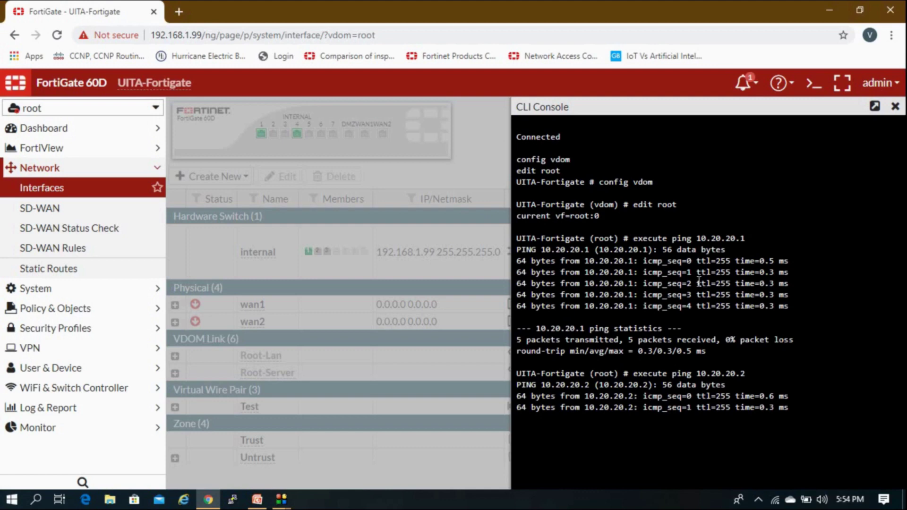
Close the CLI console and start a new static route in the root VDOM.
left_click(895, 108)
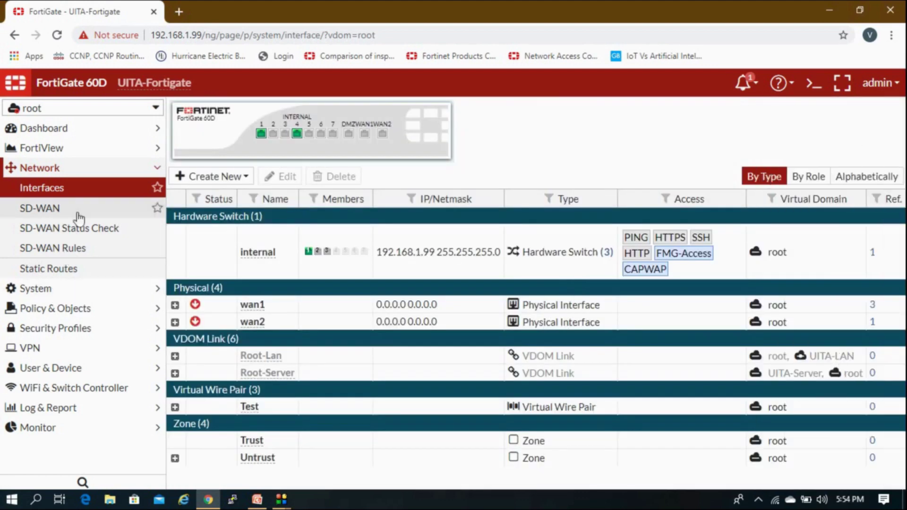
left_click(82, 171)
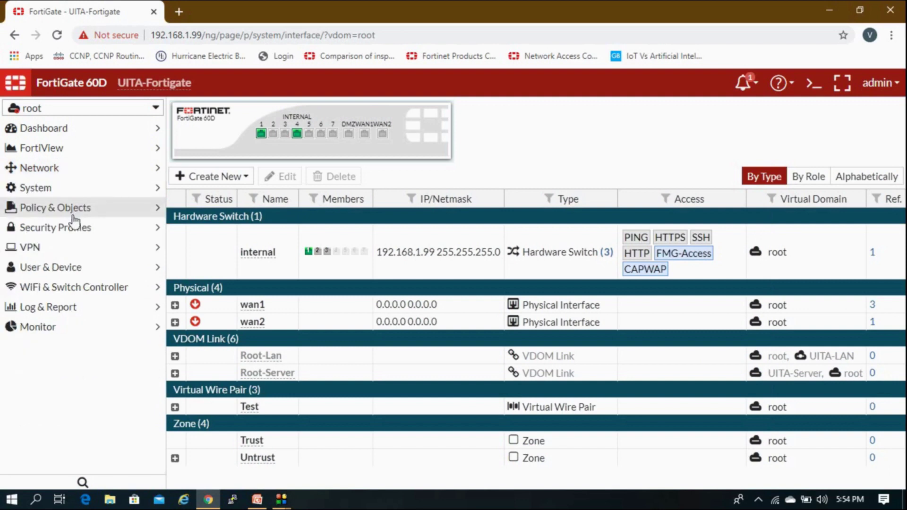
left_click(73, 213)
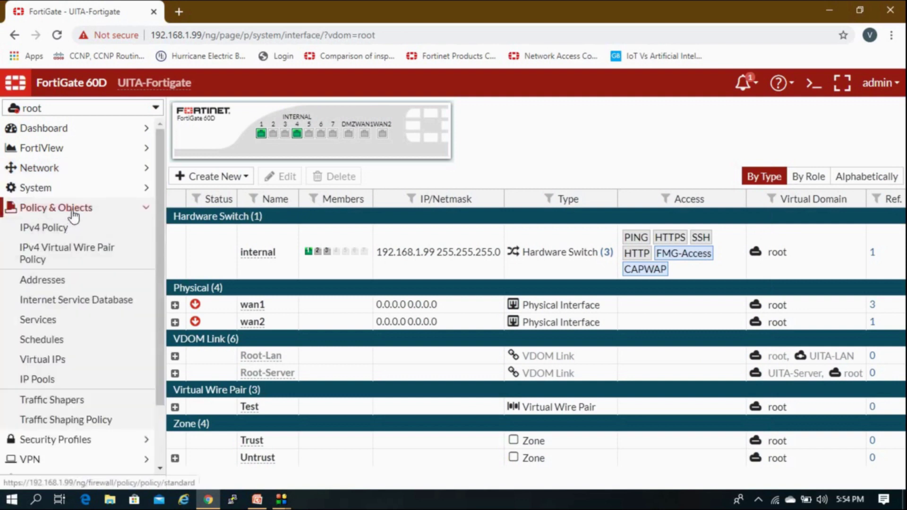
left_click(73, 212)
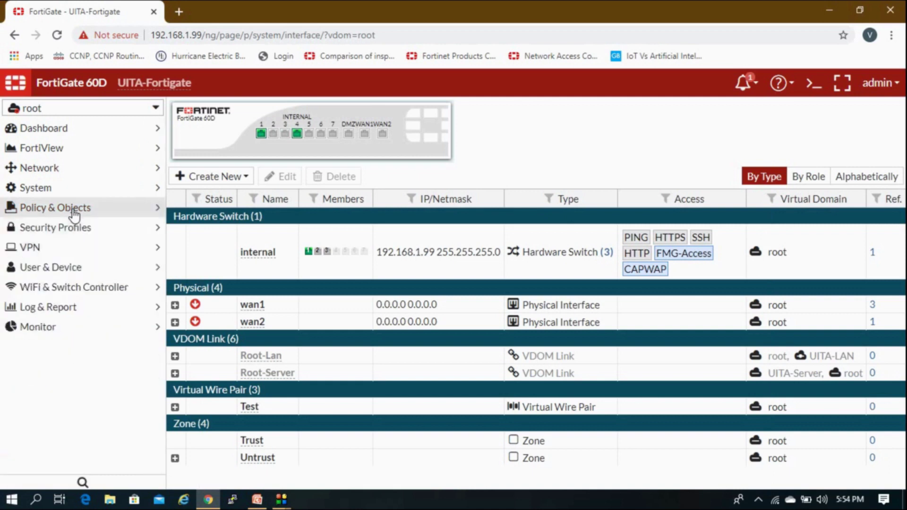
left_click(77, 174)
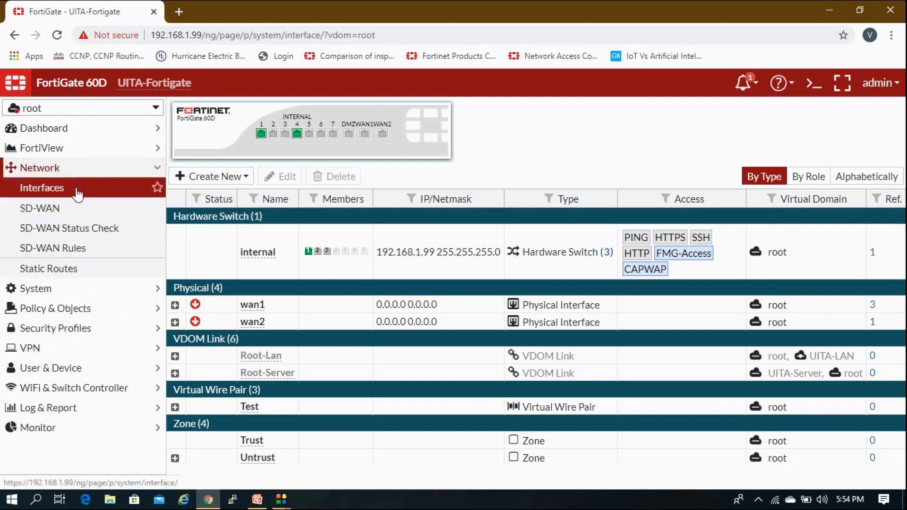
left_click(61, 270)
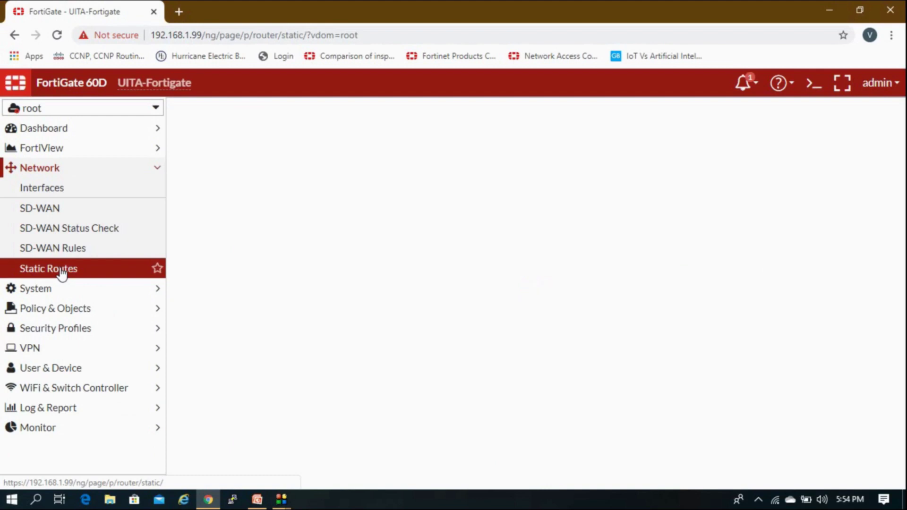
left_click(231, 112)
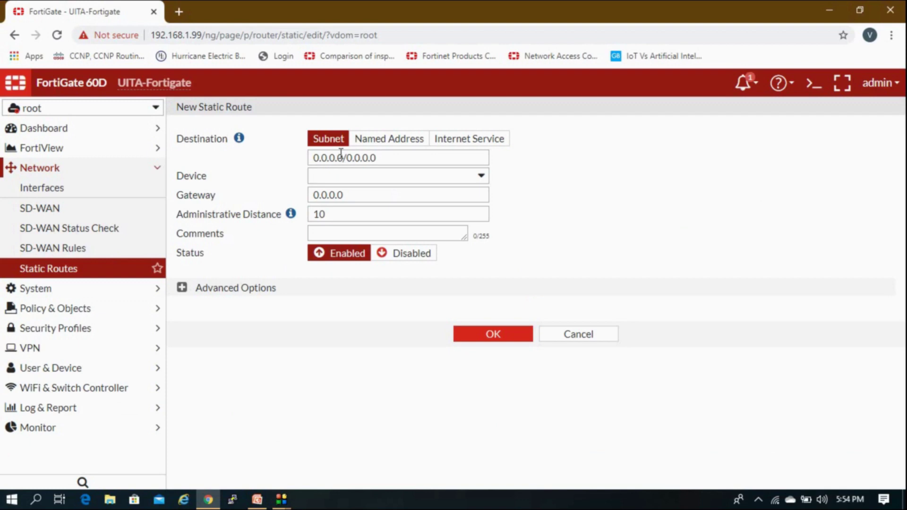
Set the route destination to 192.168.2.0/255.255.255.0.
left_click_drag(394, 158, 311, 158)
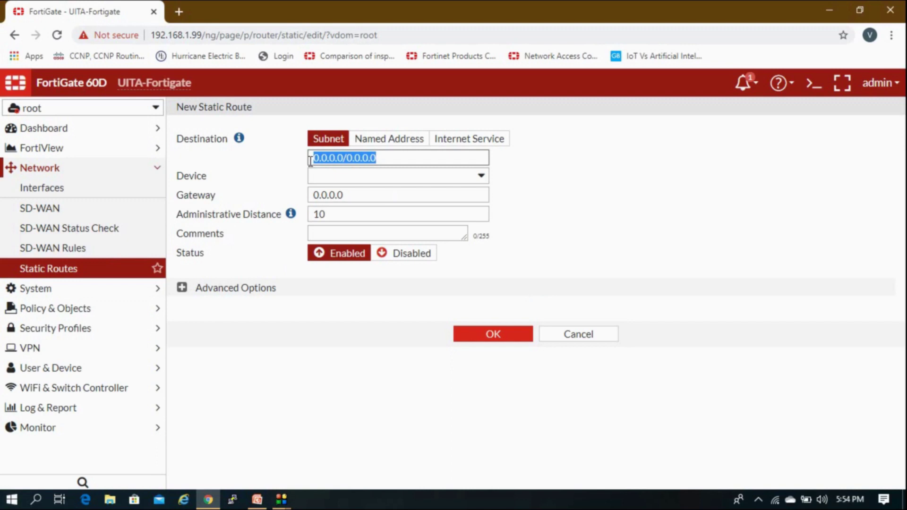
type("192.168")
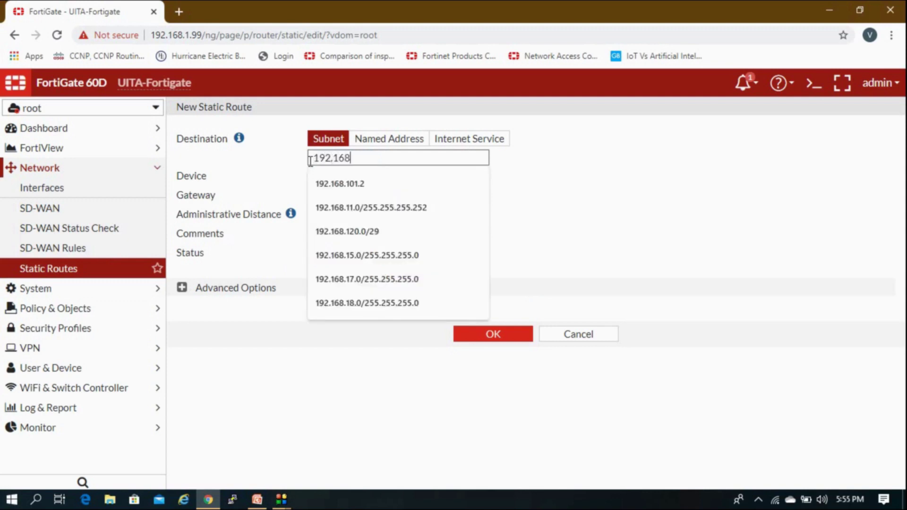
type(".2.")
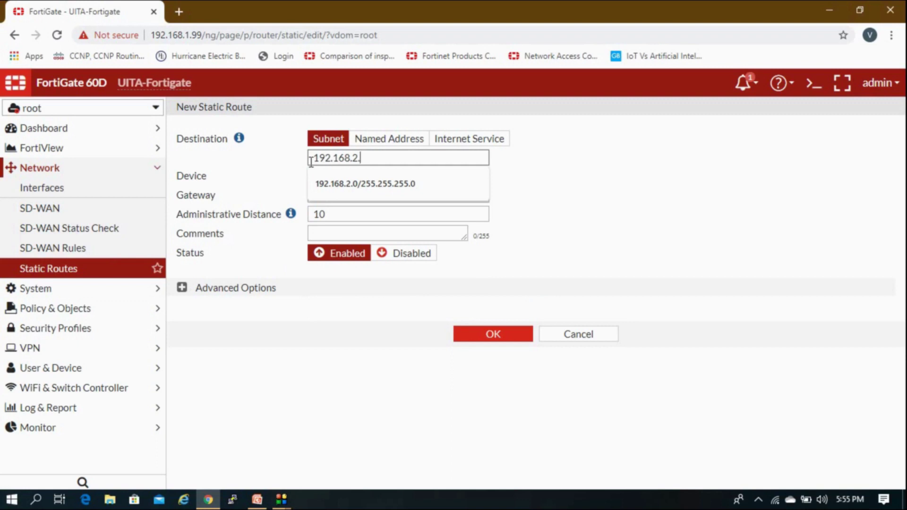
key("Down")
key("Return")
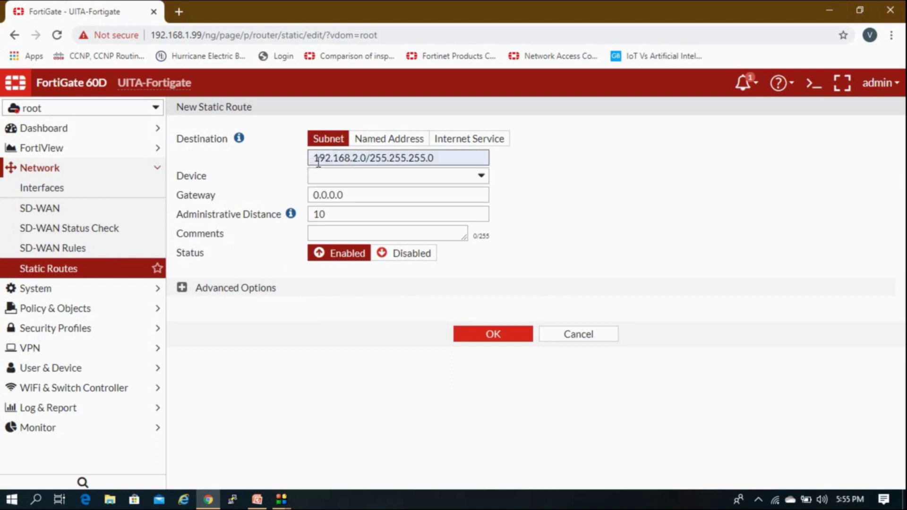
double_click(367, 159)
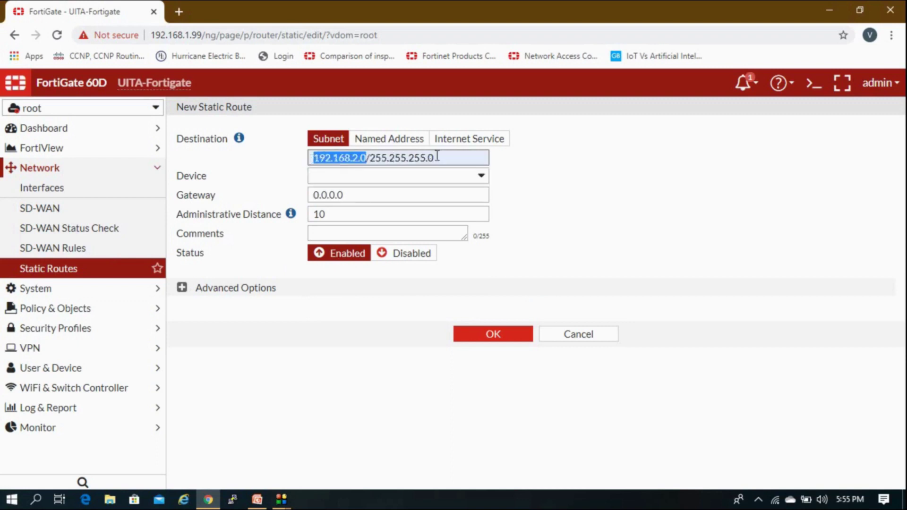
left_click_drag(437, 157, 376, 157)
left_click(376, 157)
Choose Root-Lan0 as the interface, enter gateway 10.20.20.2, and save the route.
left_click(362, 174)
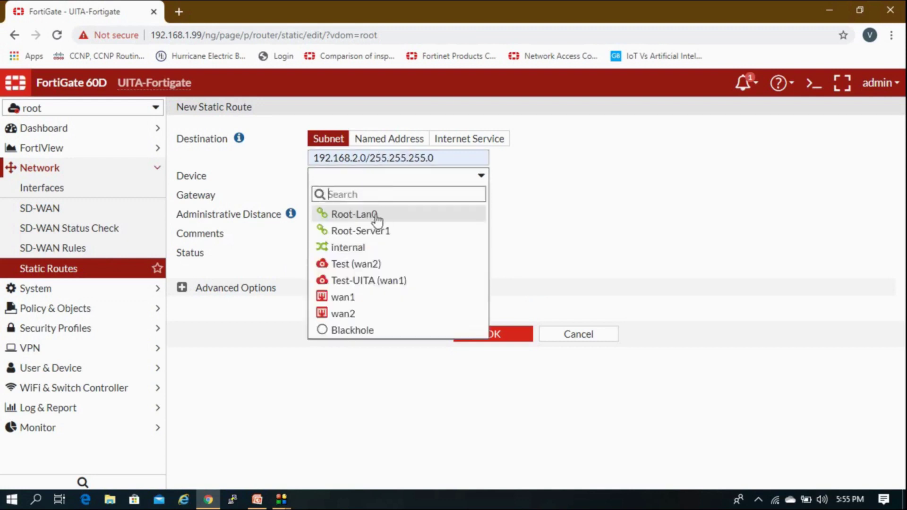
mouse_move(376, 218)
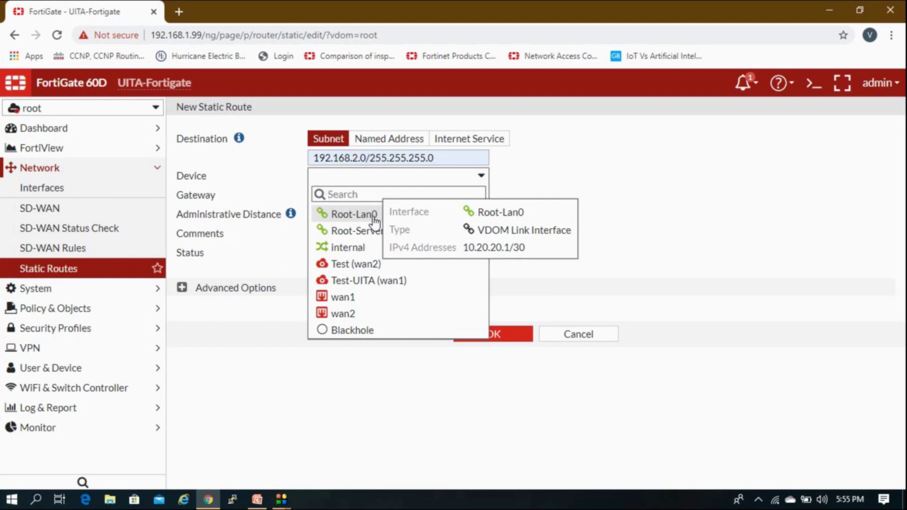
left_click(375, 219)
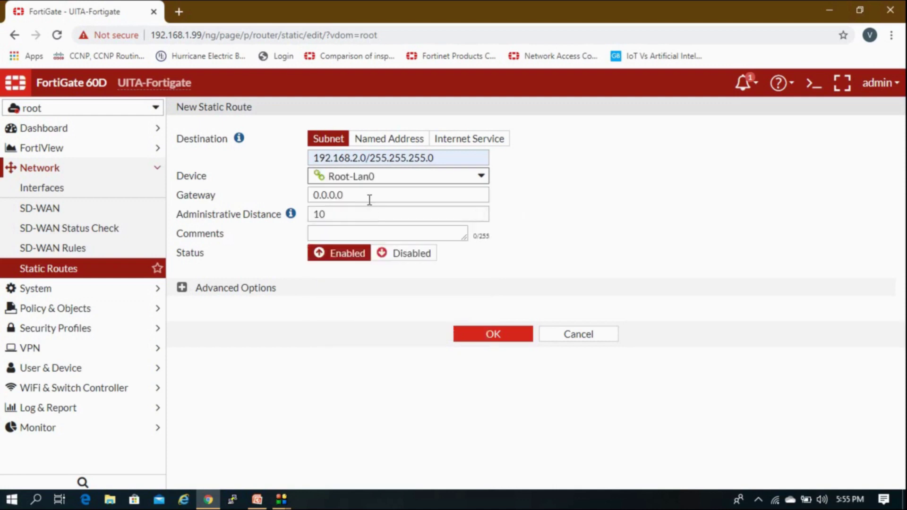
left_click_drag(368, 200, 269, 195)
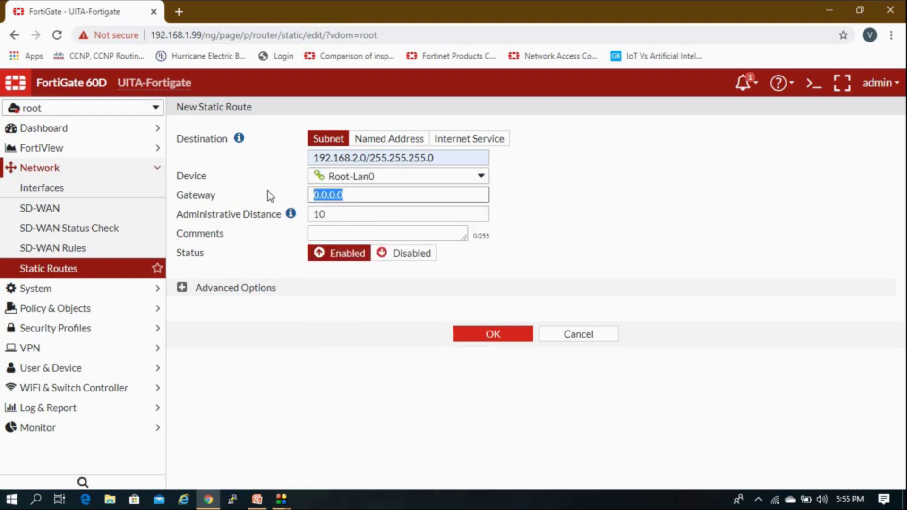
type("10.20.20.")
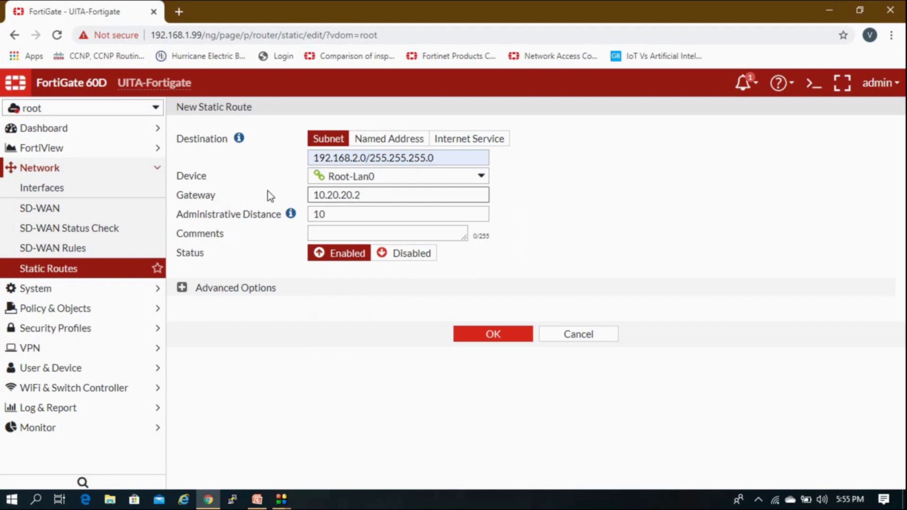
left_click(182, 287)
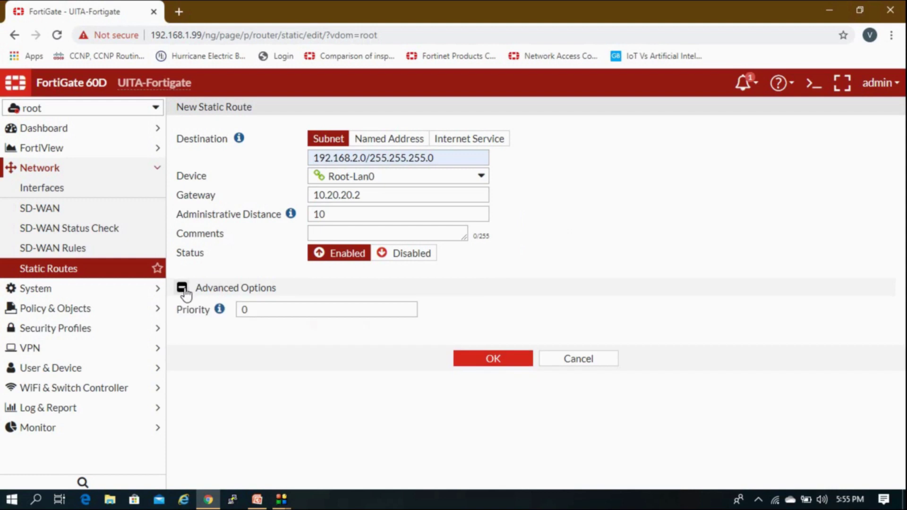
left_click(182, 288)
double_click(335, 215)
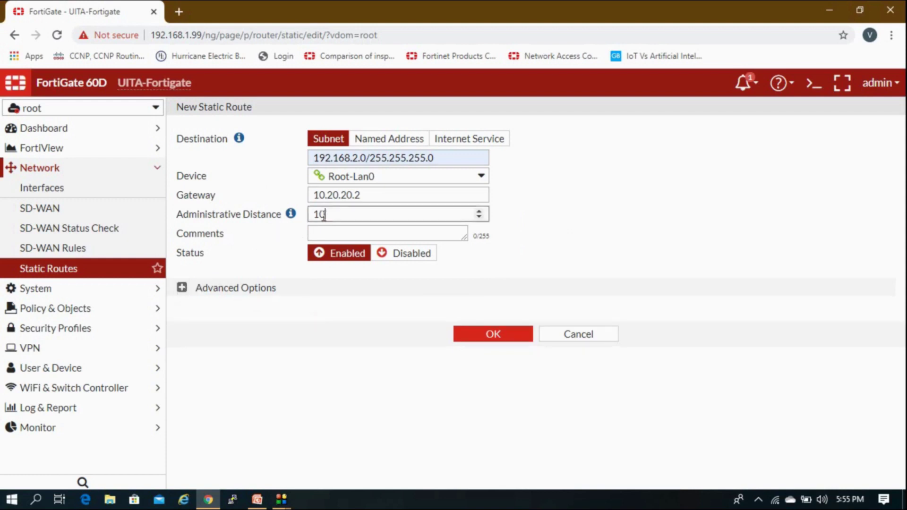
left_click(182, 288)
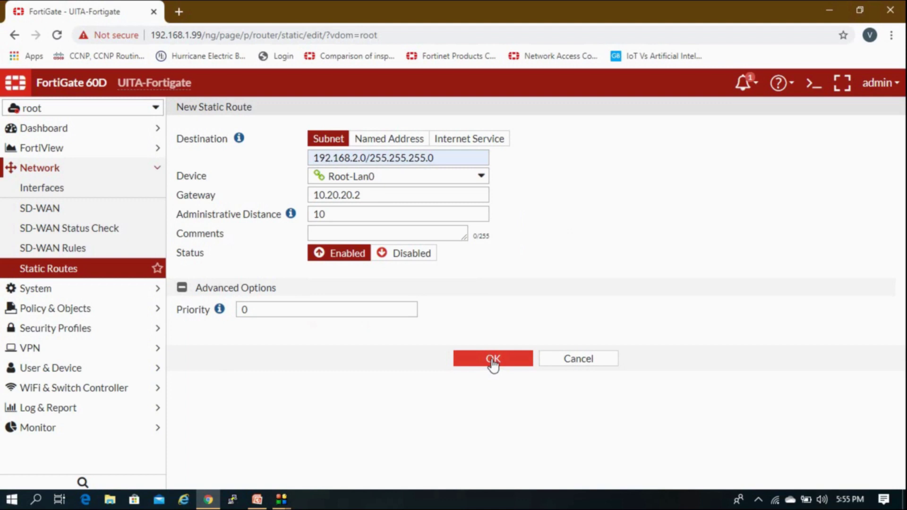
left_click(493, 360)
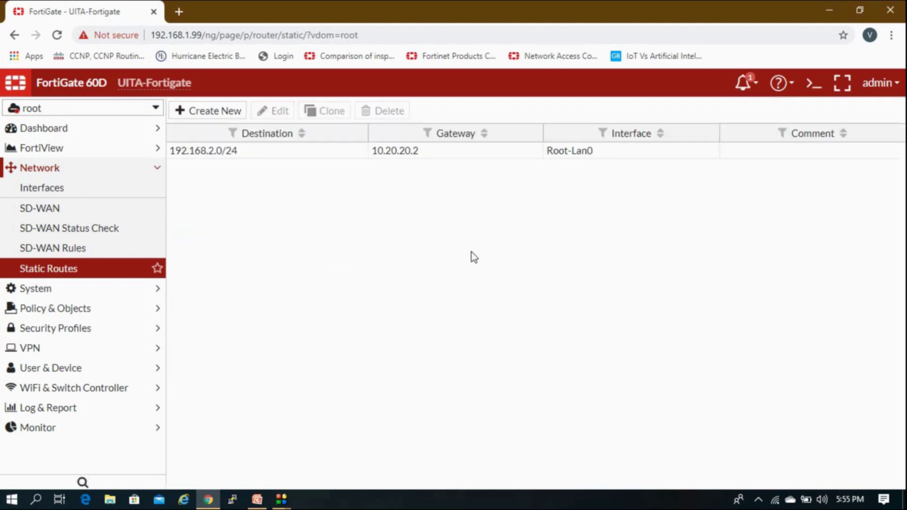
Switch from the root VDOM to UITA-LAN and view its empty static routes list.
left_click(121, 169)
left_click(126, 114)
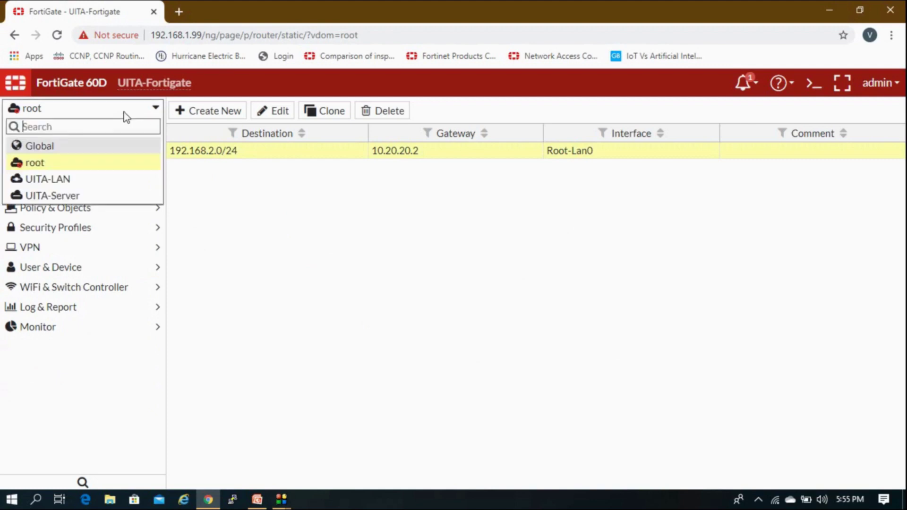
left_click(91, 181)
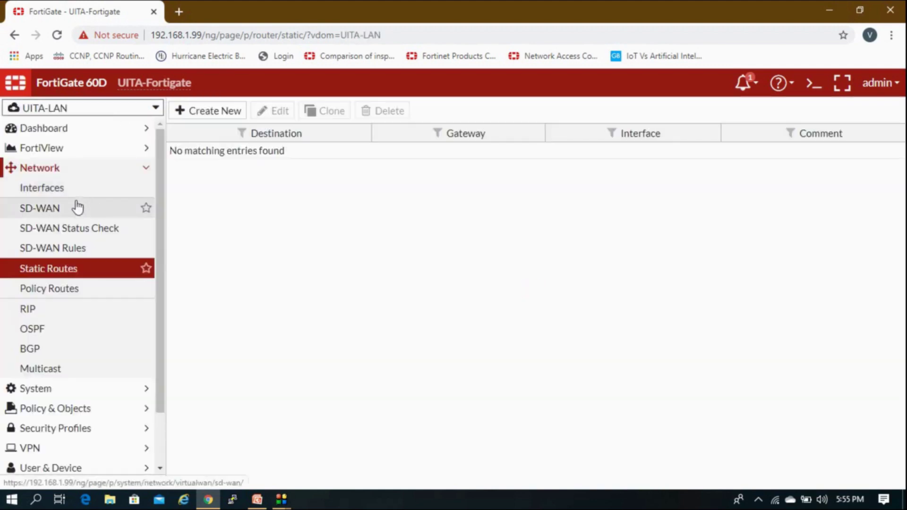
Start a UITA-LAN static route to 192.168.1.0/24 on interface Root-Lan1.
left_click(231, 115)
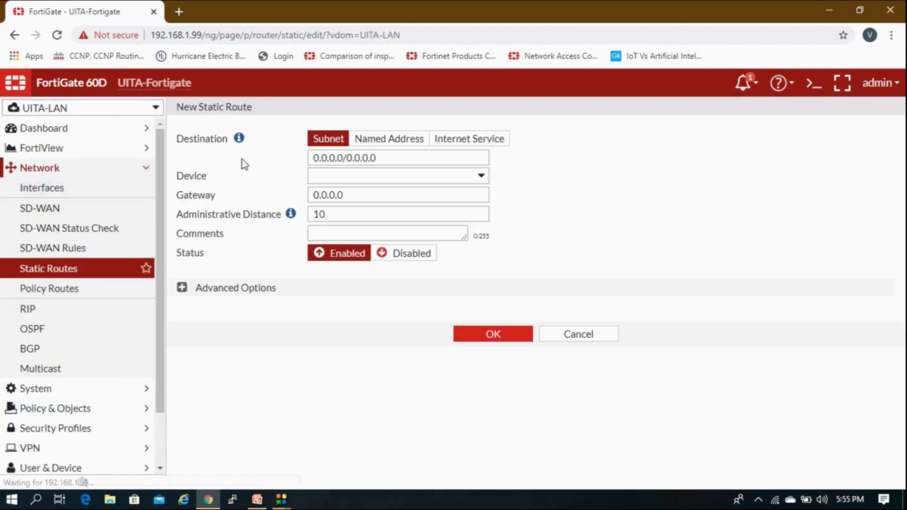
type("19")
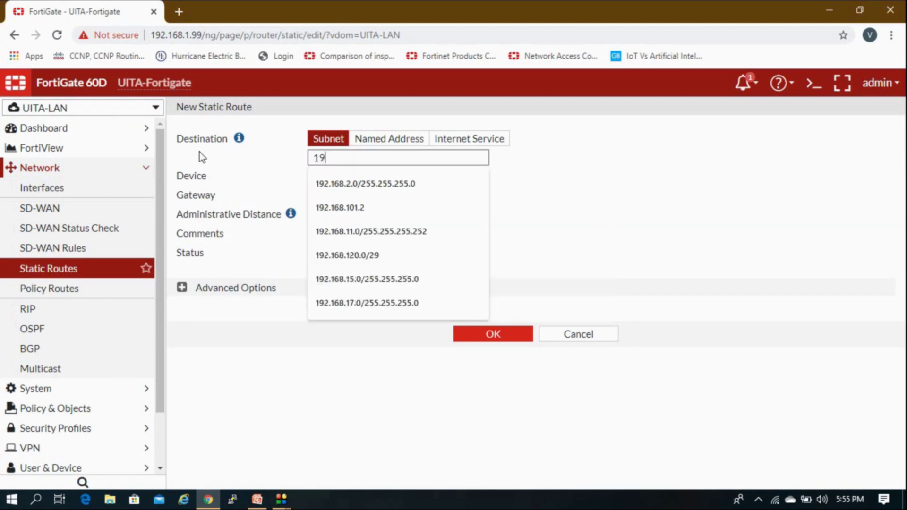
type("2.168.1.0/24")
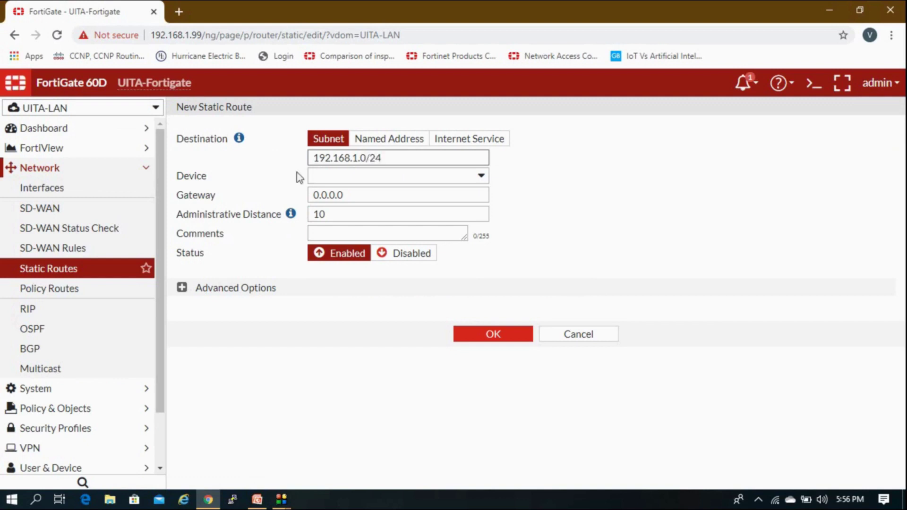
left_click(340, 176)
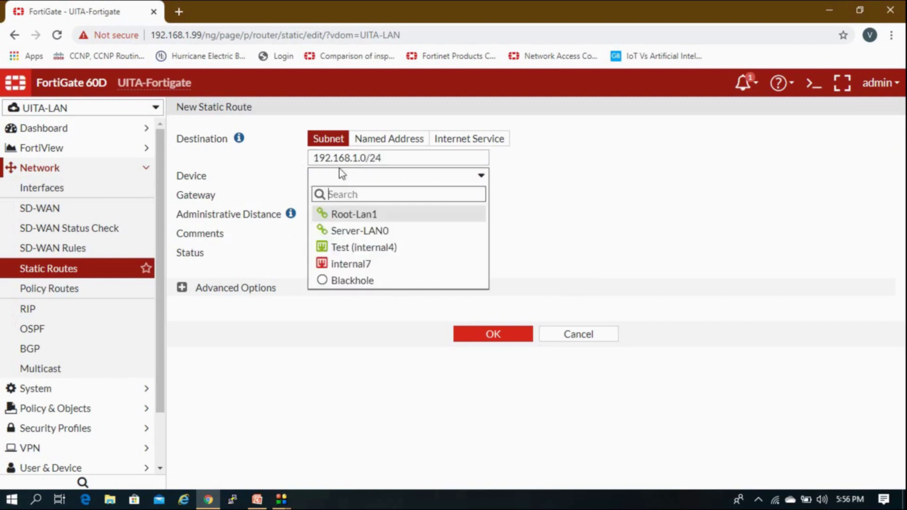
left_click(355, 217)
Enter gateway 10.20.20.1, save the route, and expand Policy & Objects.
left_click(356, 195)
left_click_drag(356, 196, 210, 200)
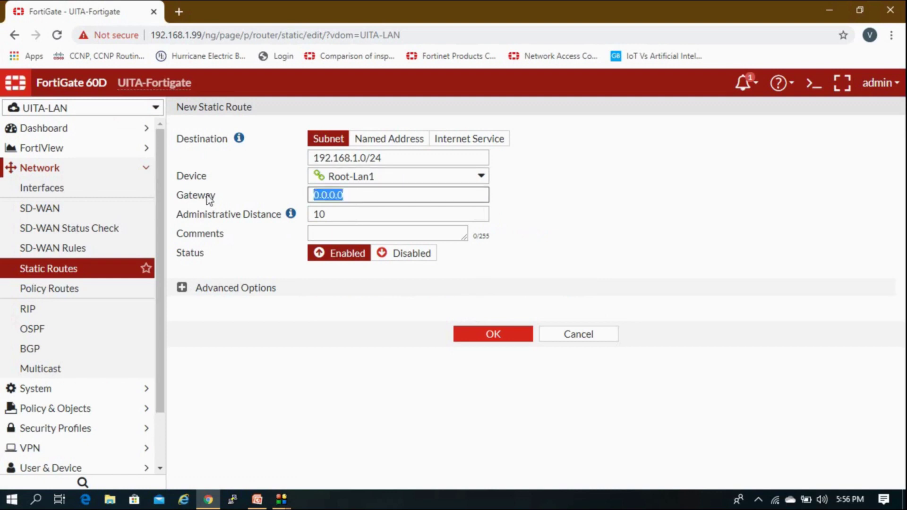
type("10.20.20")
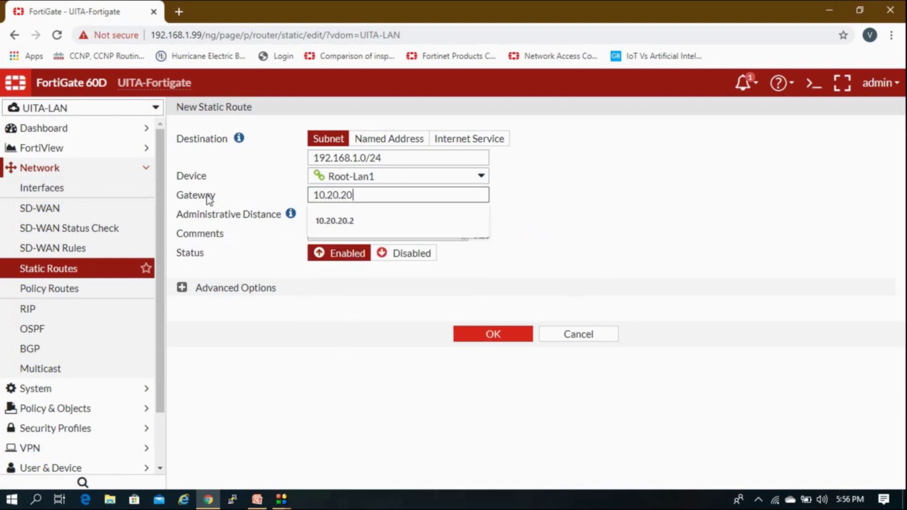
type(".")
key("Down")
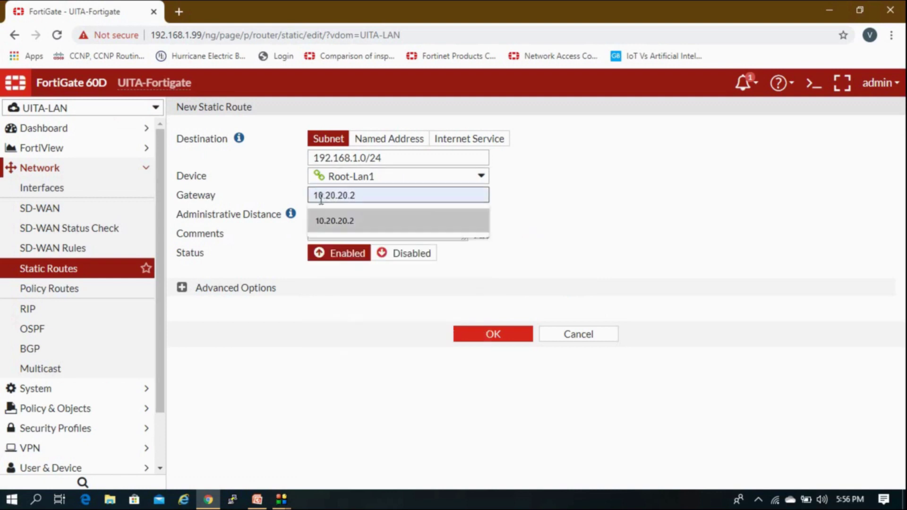
left_click(364, 196)
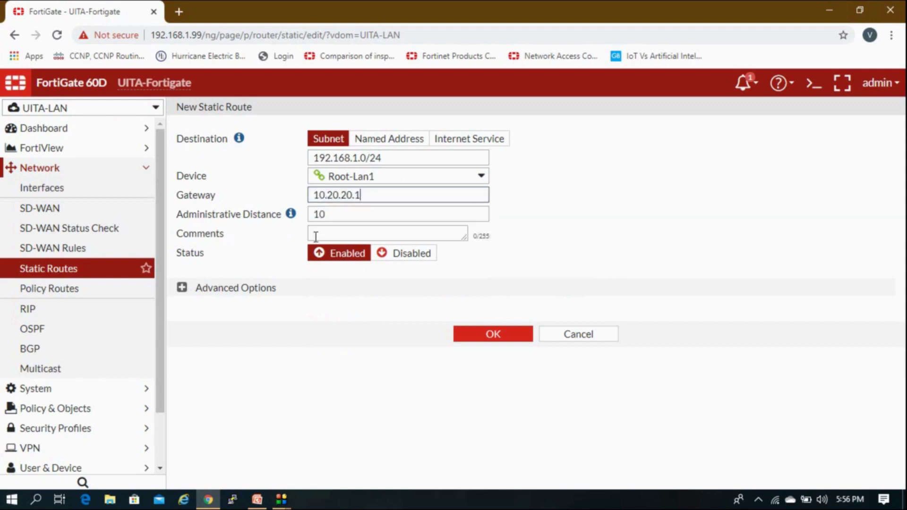
left_click(182, 288)
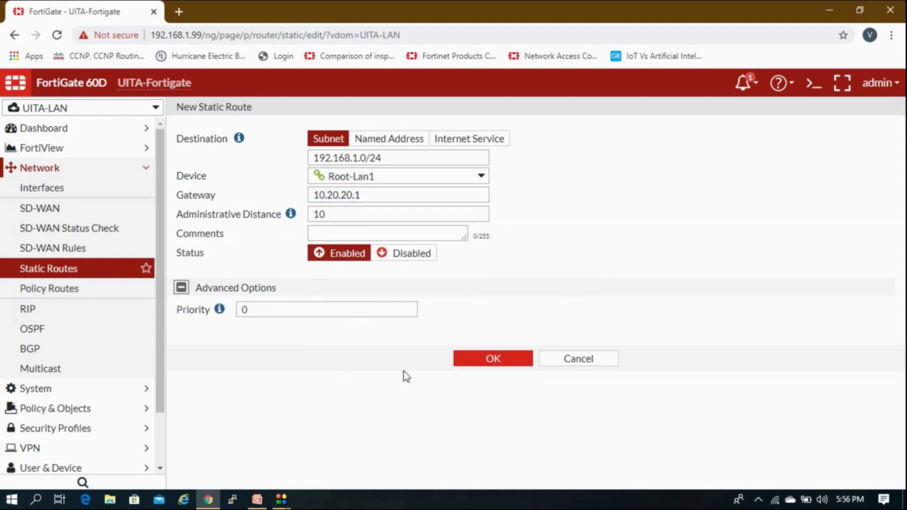
left_click(492, 358)
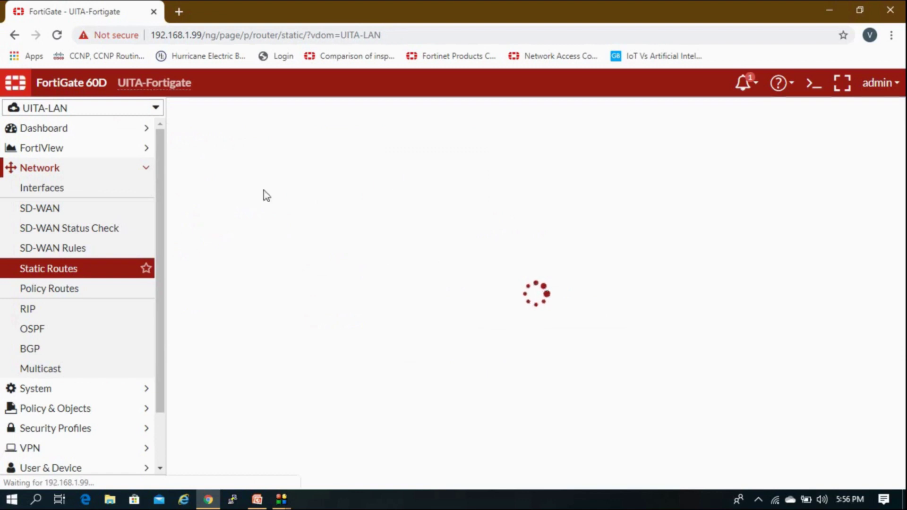
left_click(113, 172)
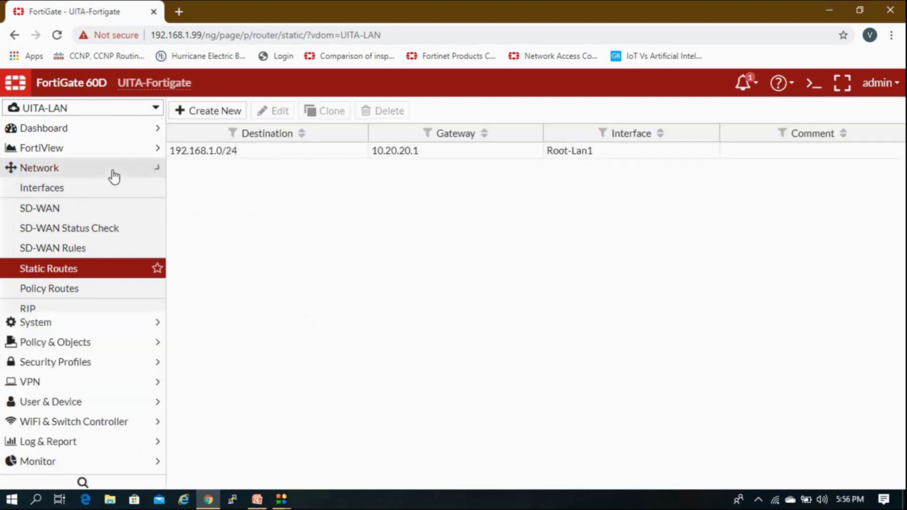
left_click(97, 207)
Create a new IPv4 policy named Lan-Root from Root-Lan1 to Test (internal4).
left_click(73, 229)
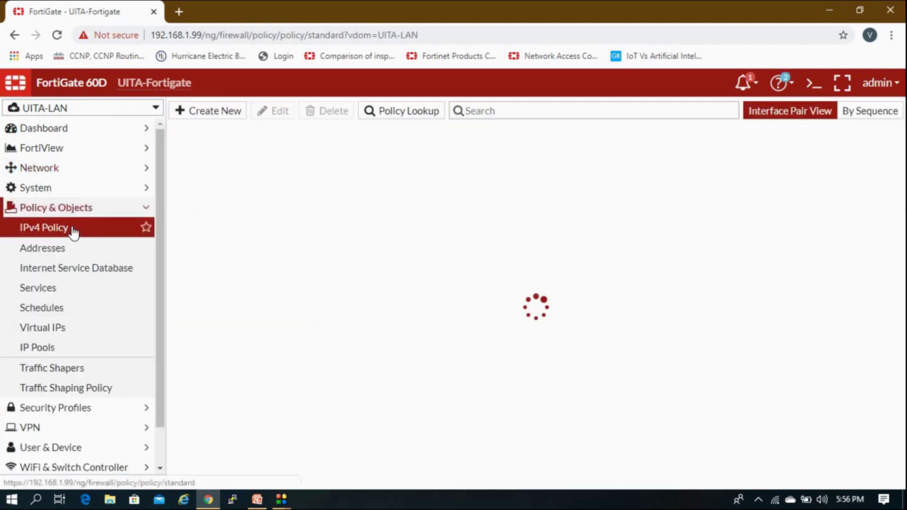
left_click(230, 112)
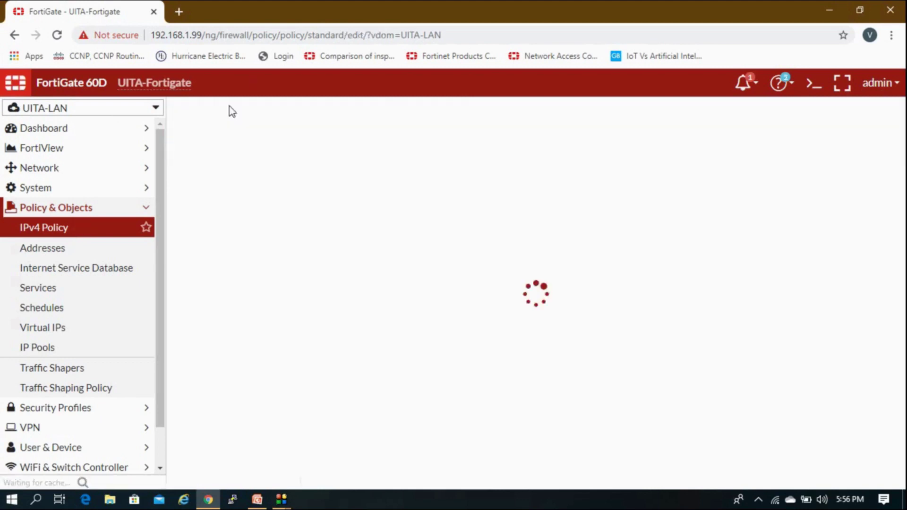
left_click(308, 151)
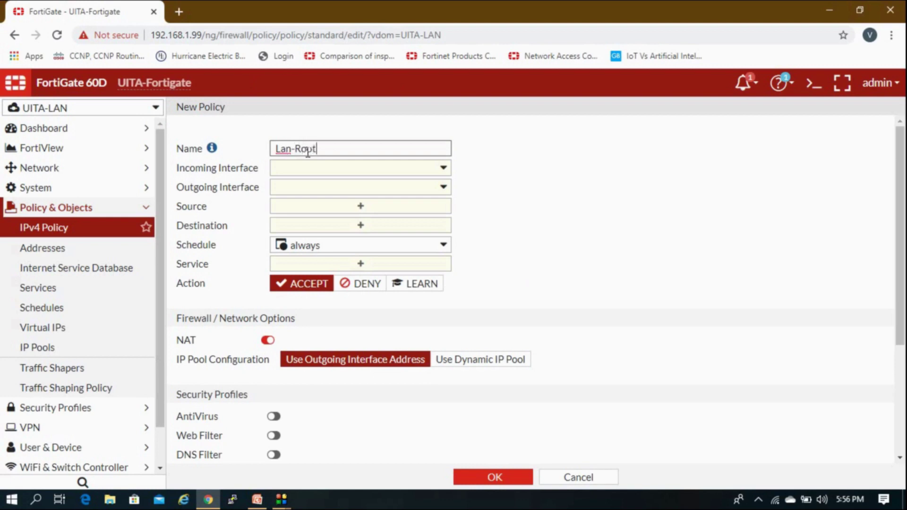
left_click(326, 168)
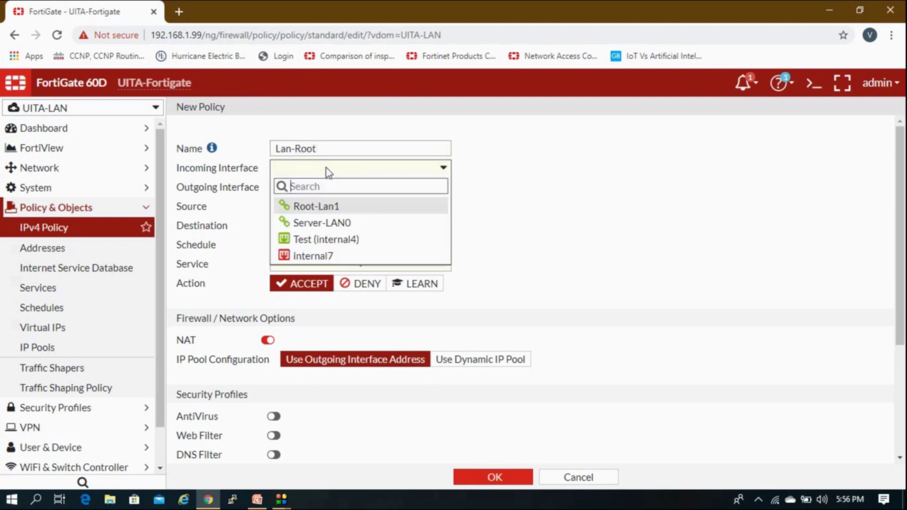
left_click(332, 207)
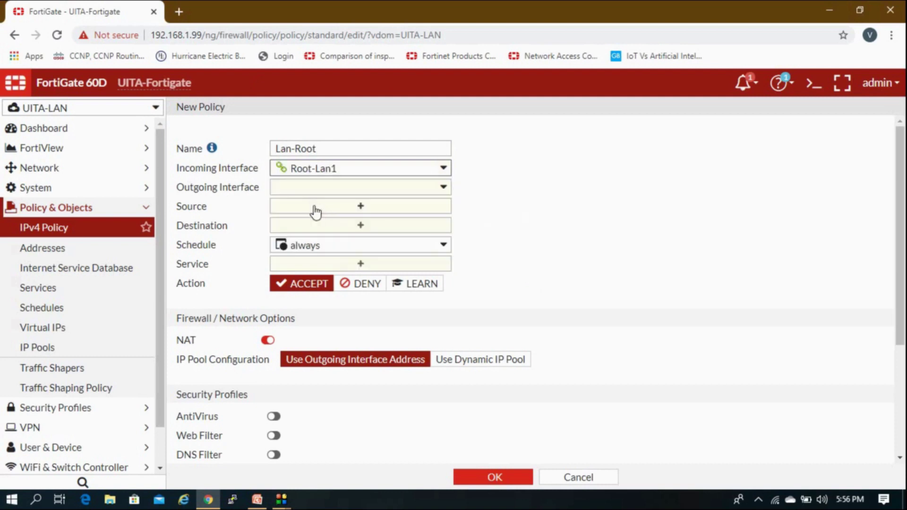
left_click(314, 188)
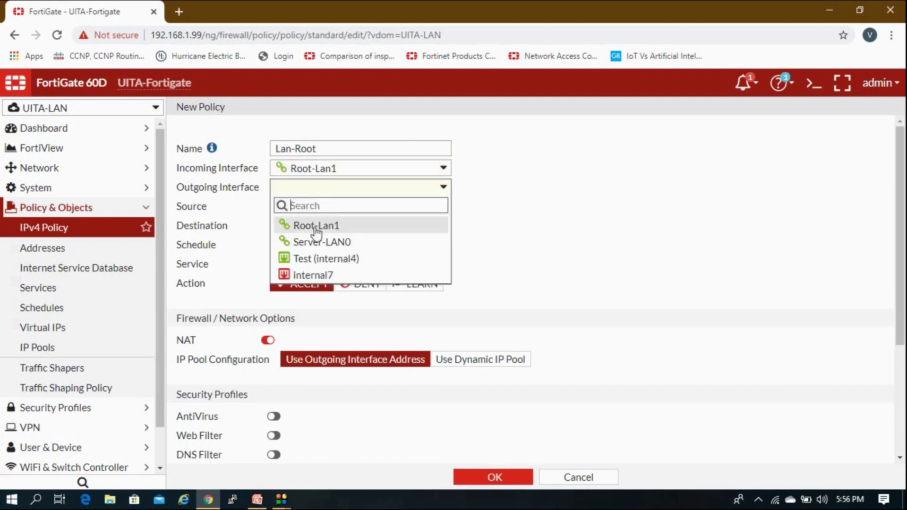
left_click(315, 260)
left_click(331, 206)
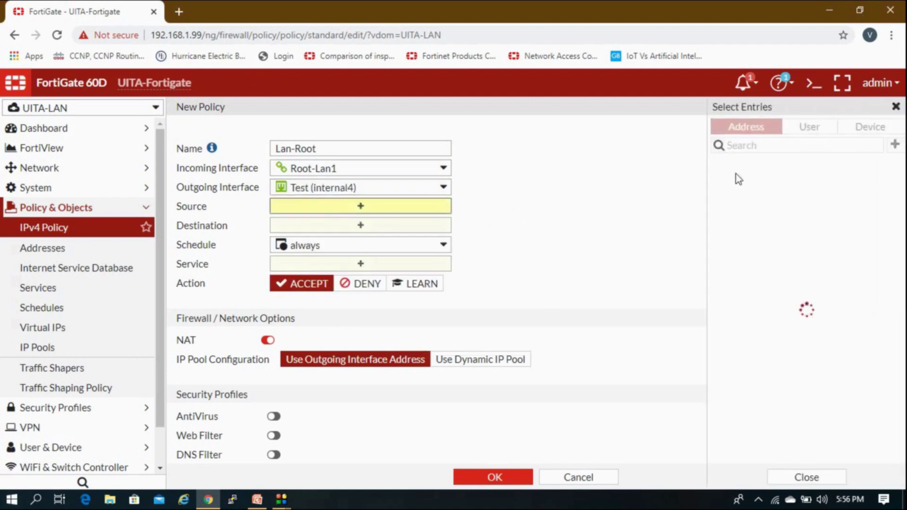
Set source and destination to all, schedule always, and service ALL.
left_click(742, 183)
left_click(396, 246)
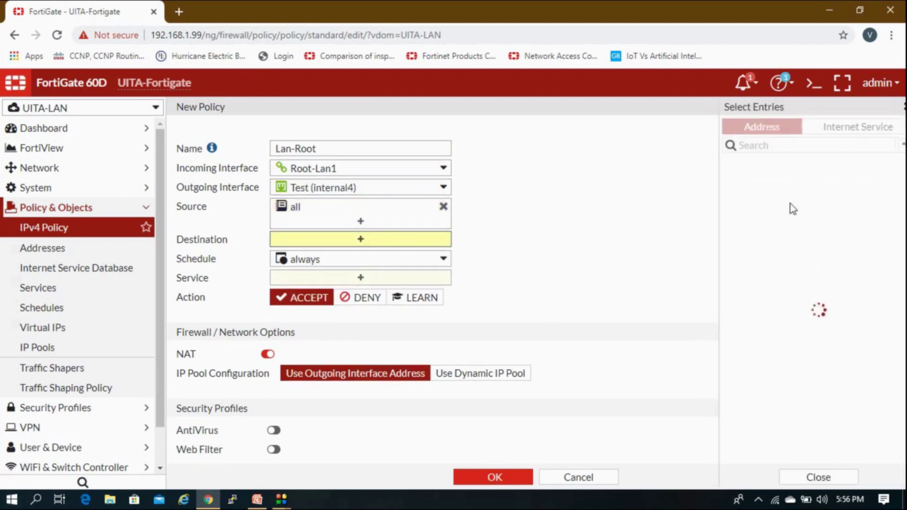
left_click(771, 184)
left_click(604, 220)
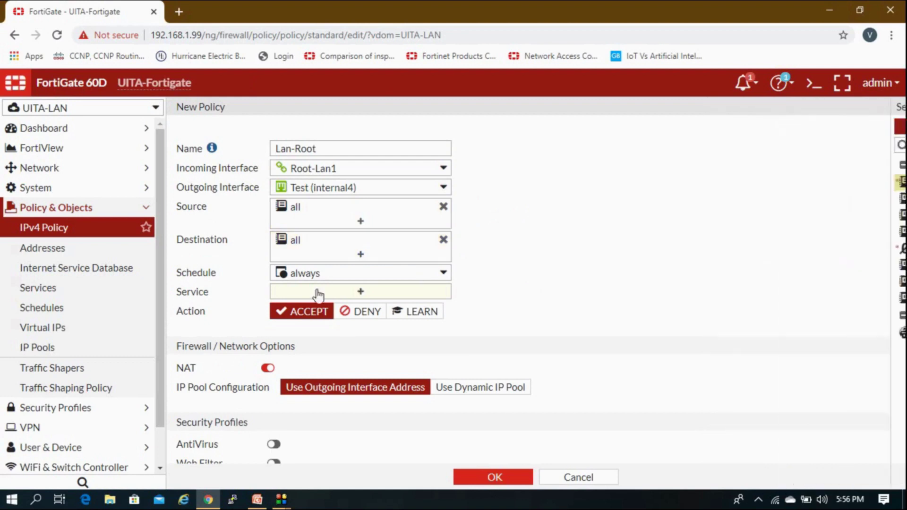
left_click(317, 276)
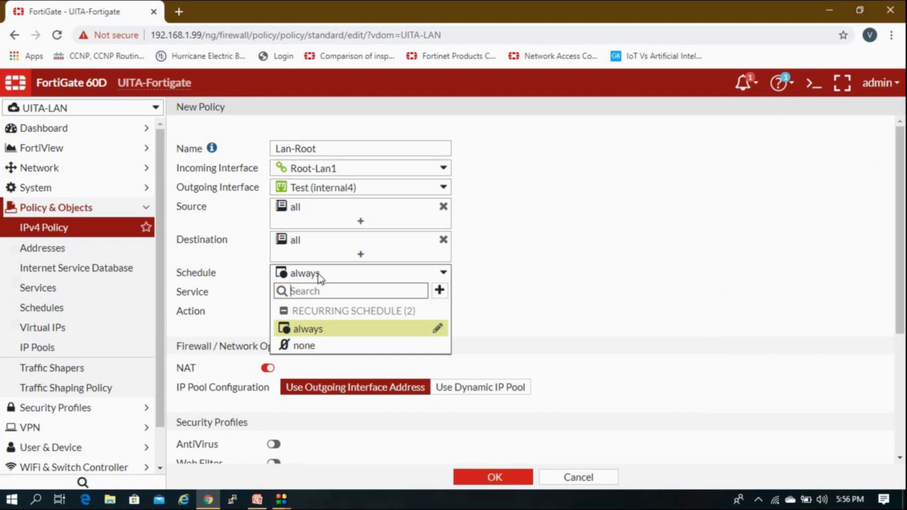
left_click(316, 275)
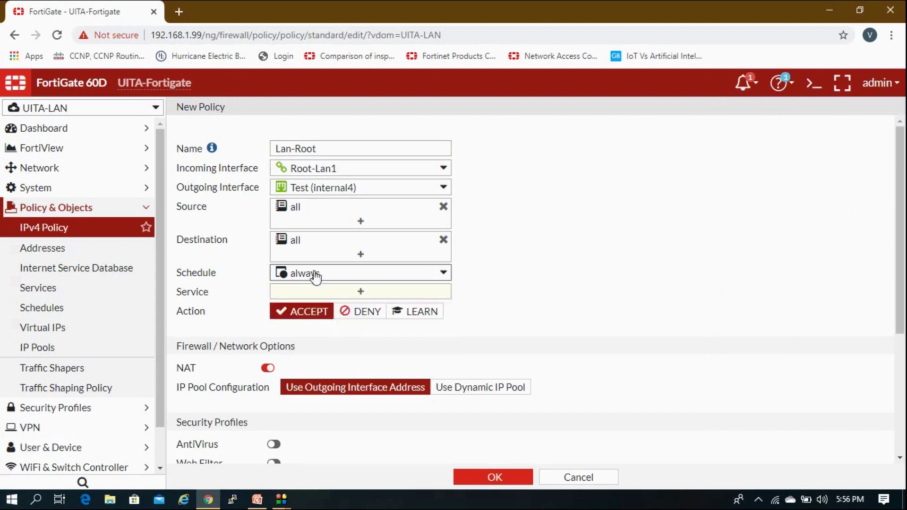
left_click(313, 292)
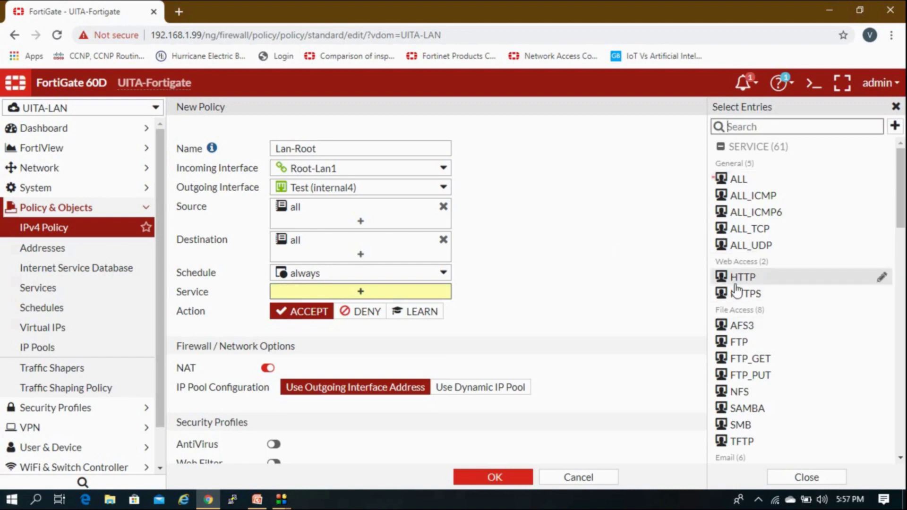
scroll(737, 293, "down", 4)
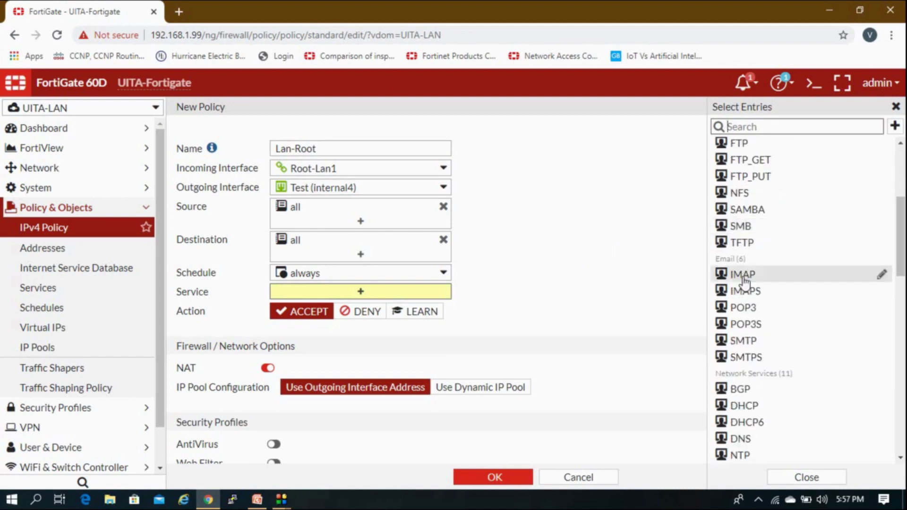
scroll(751, 347, "down", 3)
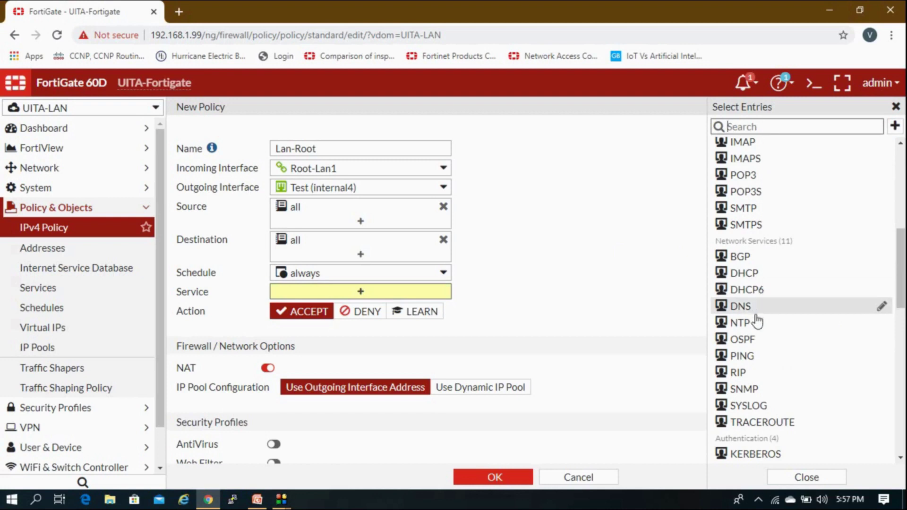
scroll(742, 306, "up", 7)
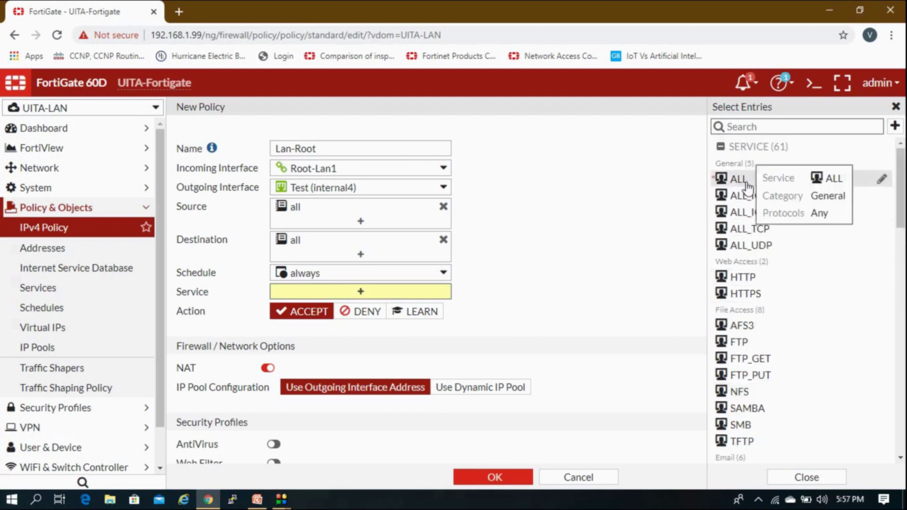
left_click(739, 179)
left_click(553, 195)
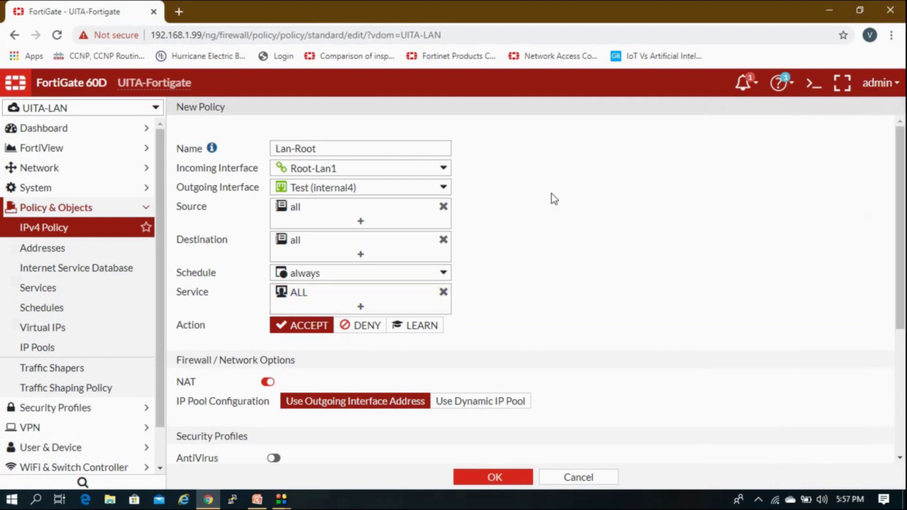
Disable NAT, log all sessions, and save the Lan-Root policy.
scroll(461, 345, "down", 3)
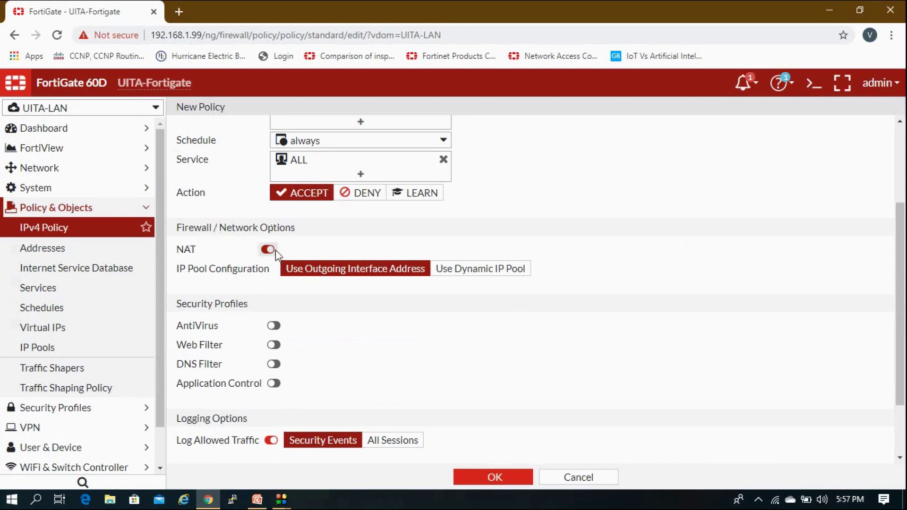
left_click(268, 249)
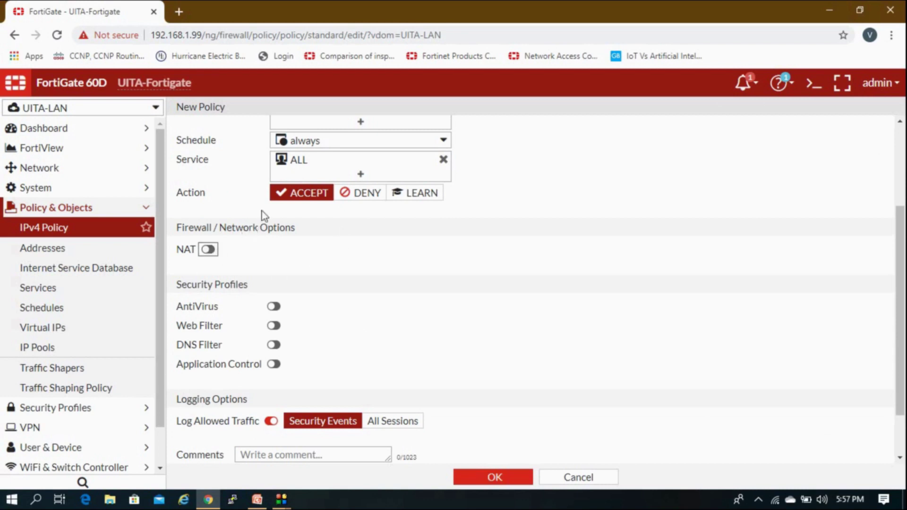
scroll(290, 245, "down", 2)
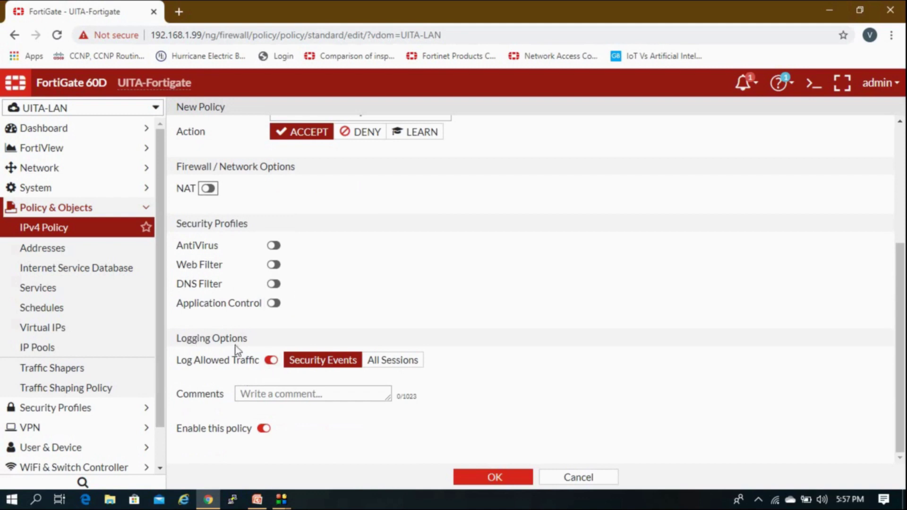
left_click(375, 364)
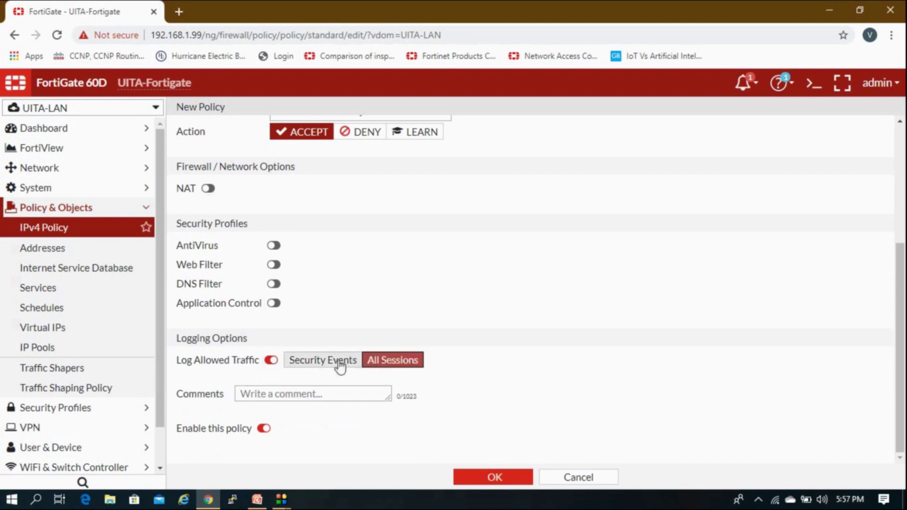
left_click(462, 477)
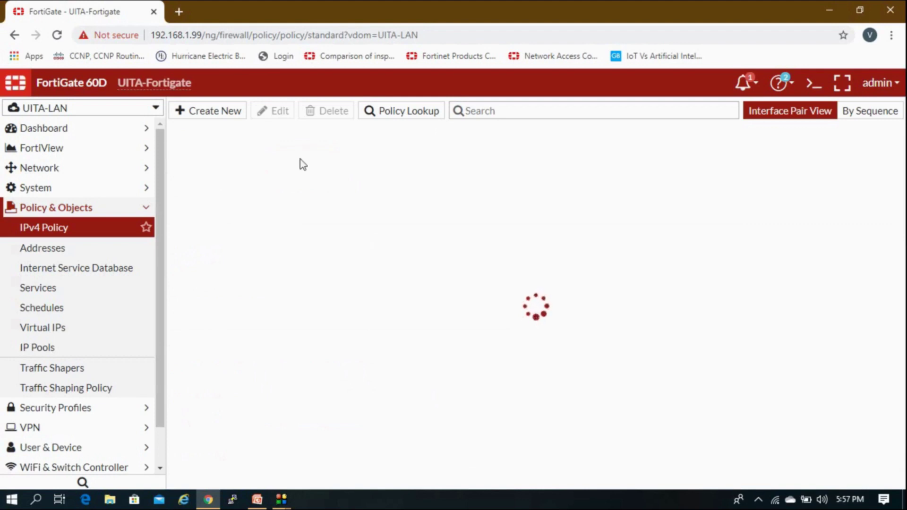
Clone the Lan-Root policy in reverse, from Test (internal4) to Root-Lan1.
left_click(179, 151)
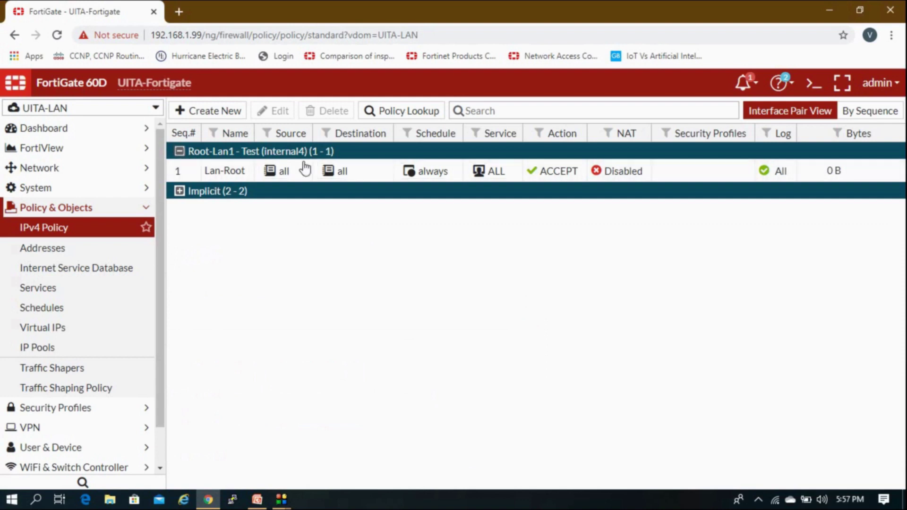
left_click(237, 173)
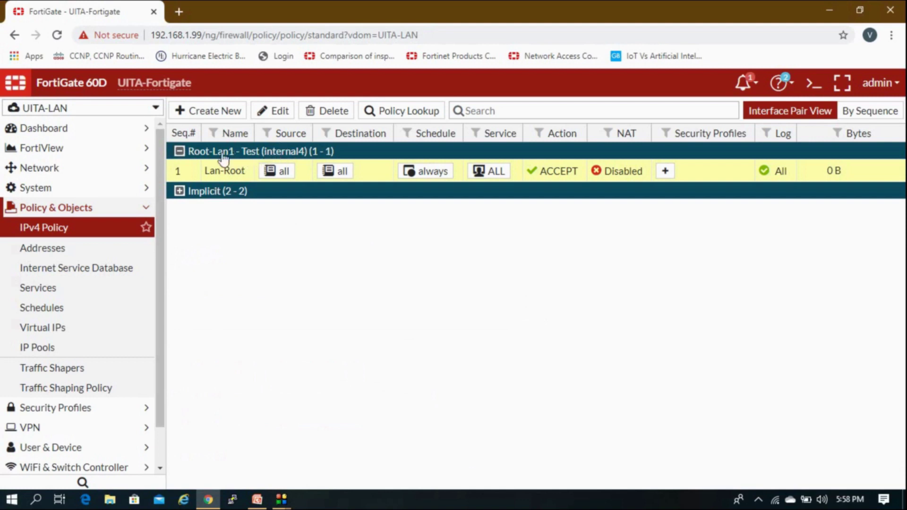
right_click(229, 174)
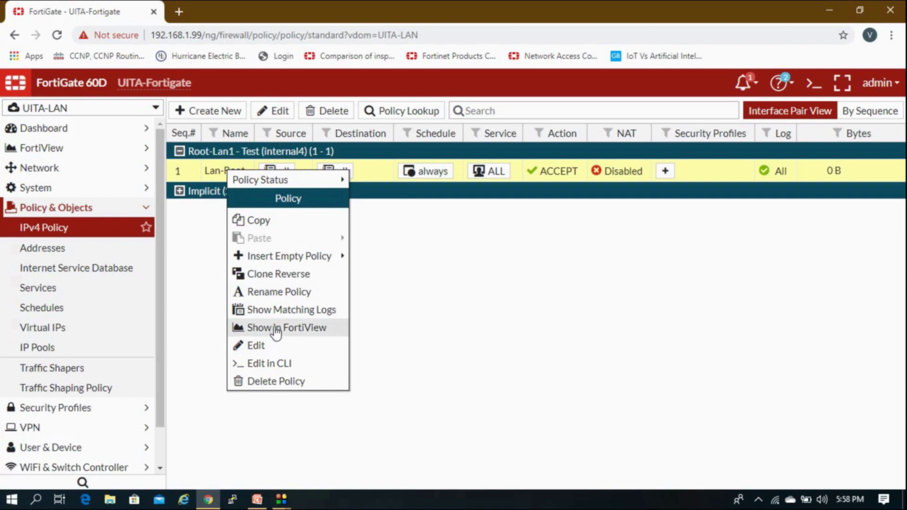
left_click(329, 279)
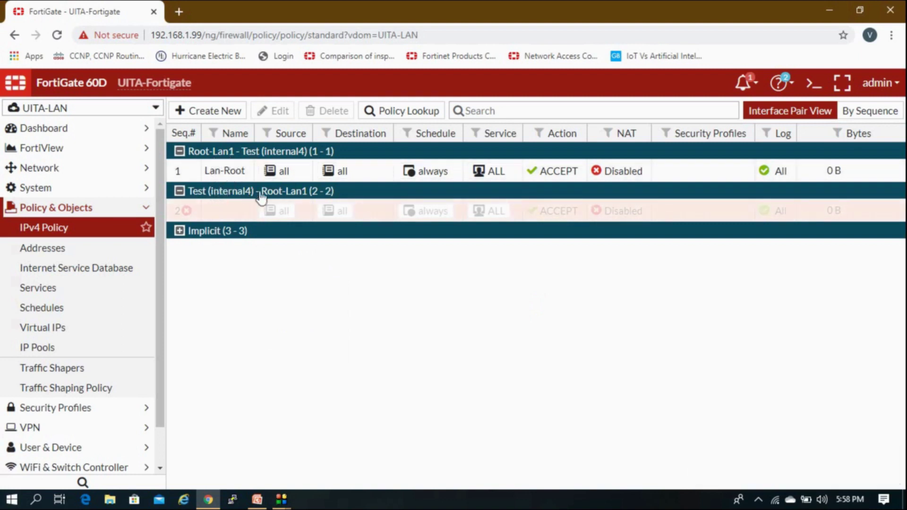
Enable reversed policy 2, delete its 'Reverse of Lan-Root' comment, name it Test-Root, and save.
double_click(242, 212)
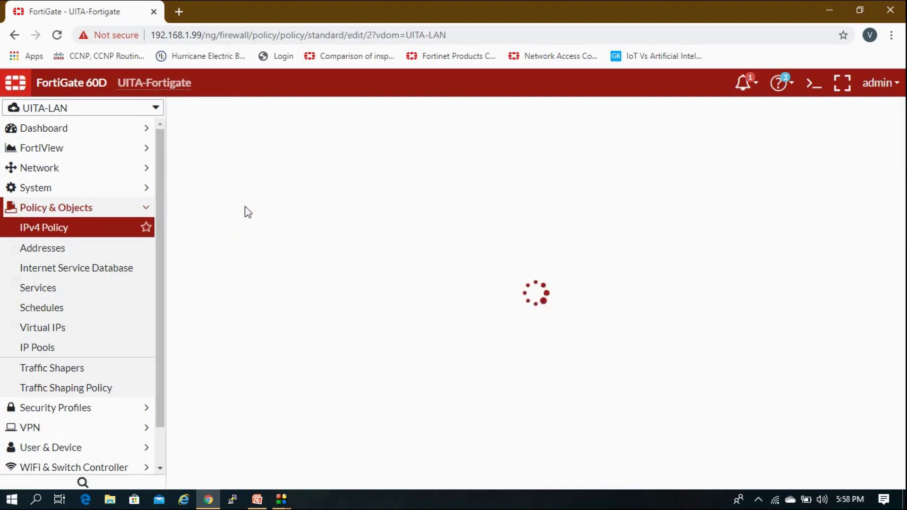
scroll(247, 279, "down", 4)
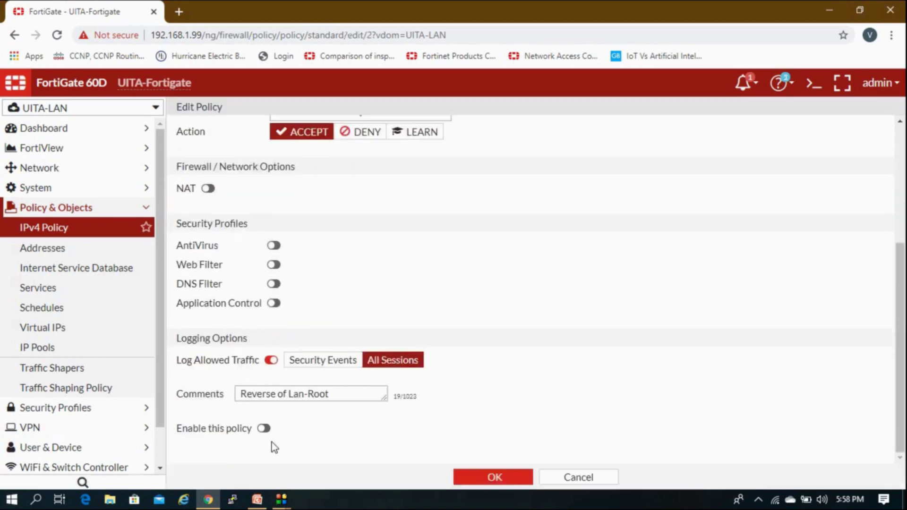
left_click(265, 428)
left_click_drag(348, 393, 195, 363)
key("BackSpace")
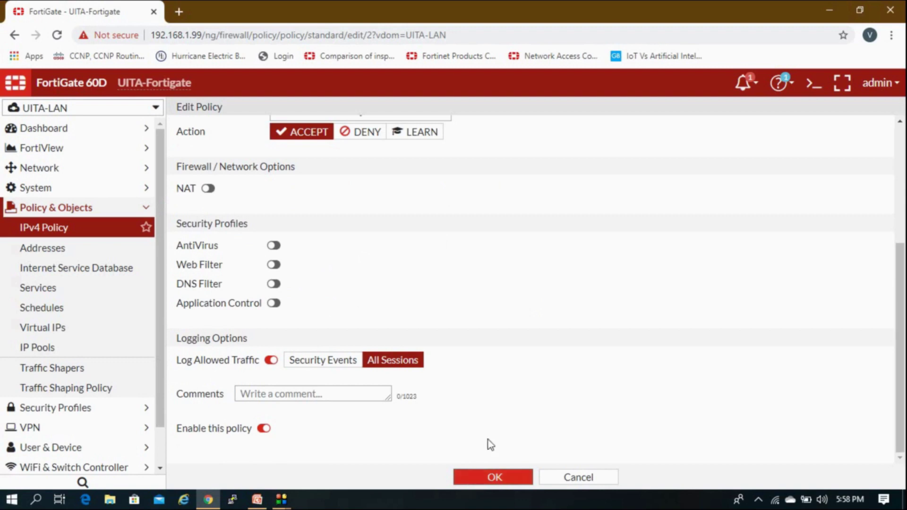
scroll(491, 445, "up", 5)
left_click(374, 149)
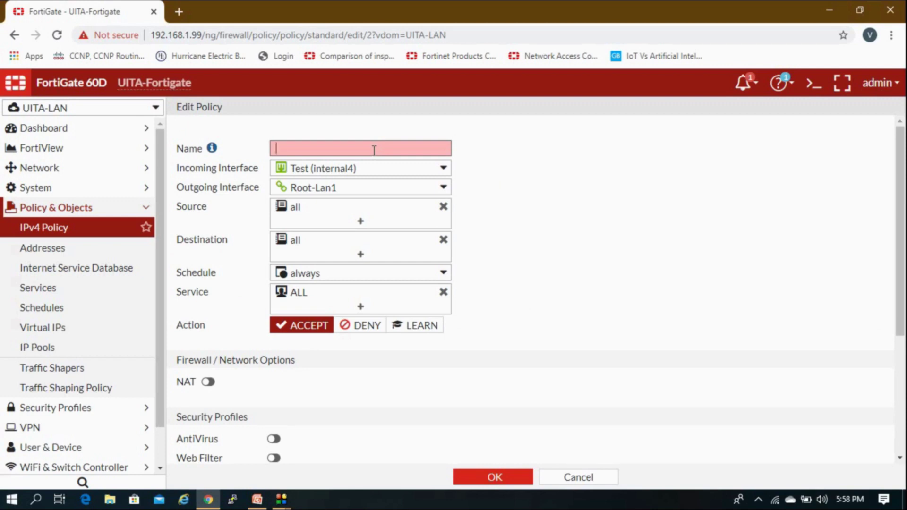
type("Test-Root")
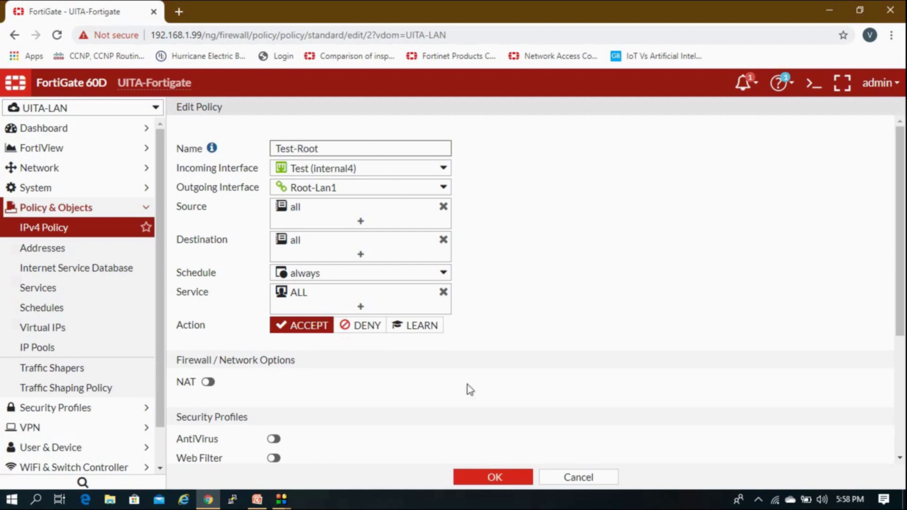
left_click(494, 477)
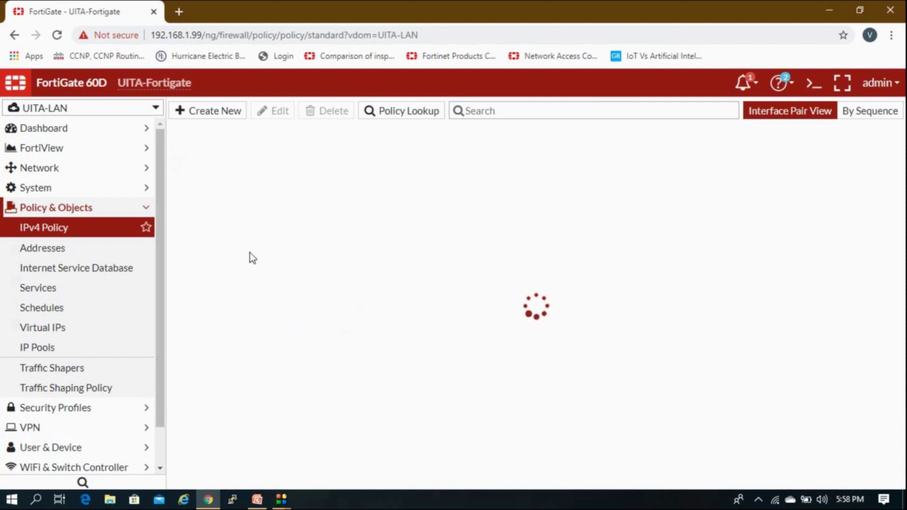
left_click(179, 192)
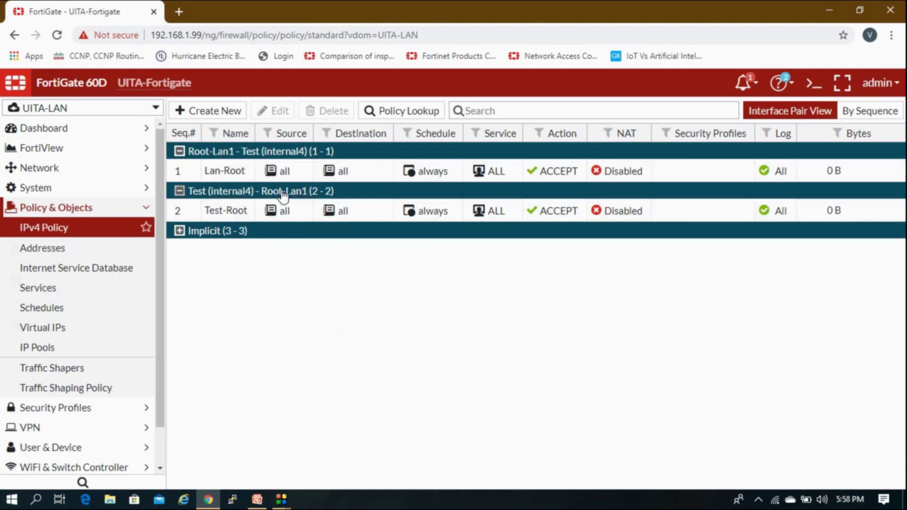
Switch to the root VDOM and start a policy from Root-Lan0 to internal.
left_click(93, 207)
left_click(83, 113)
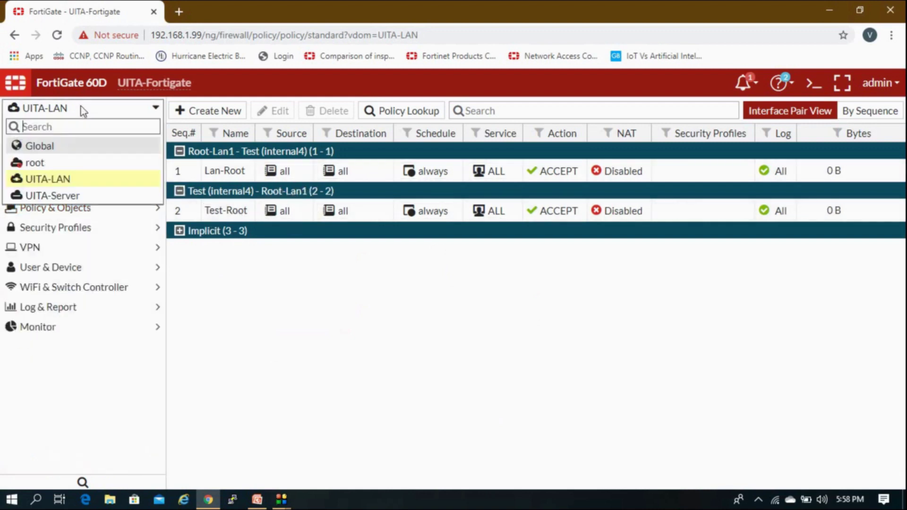
left_click(61, 162)
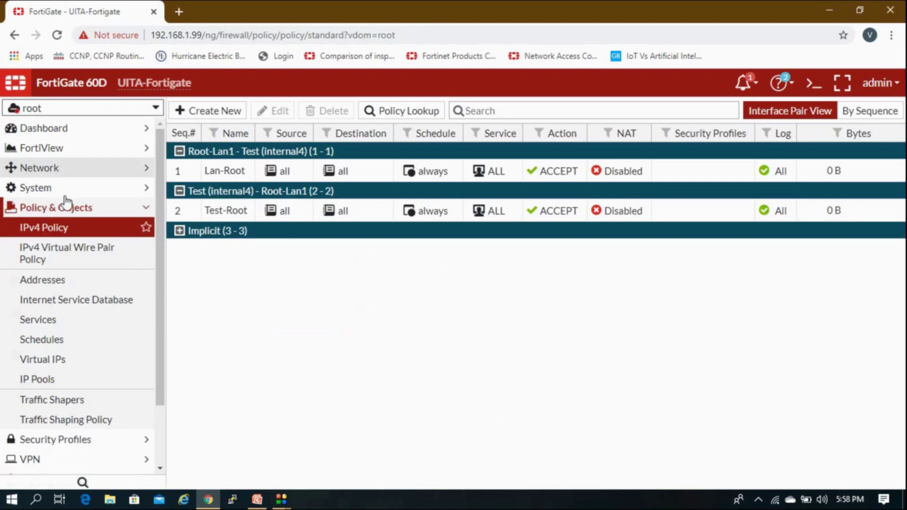
left_click(66, 229)
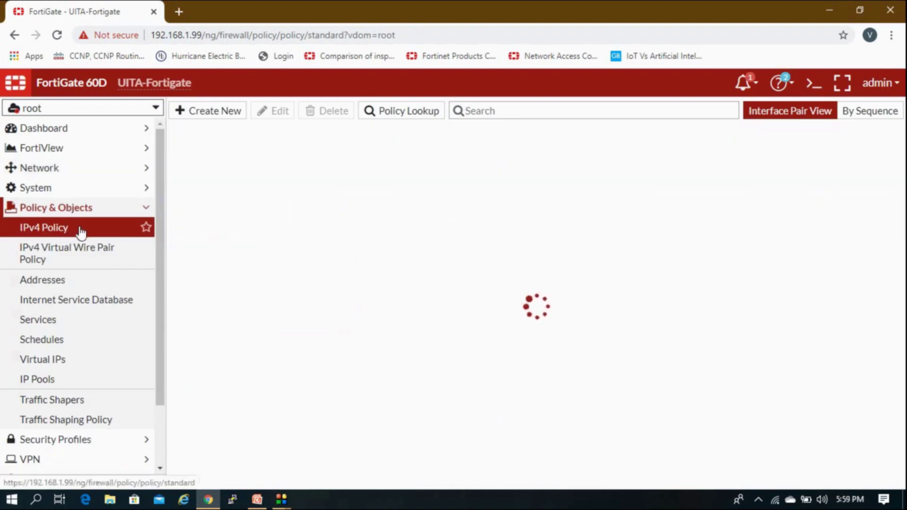
left_click(202, 113)
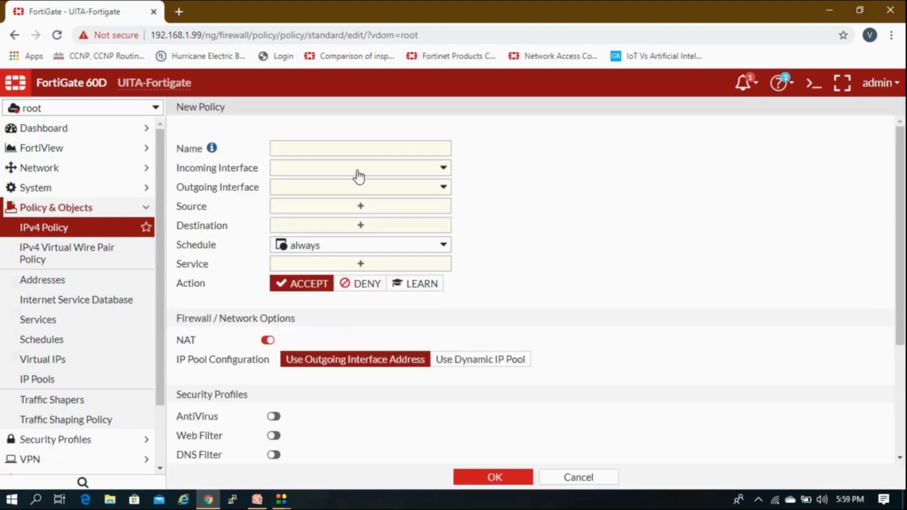
left_click(358, 176)
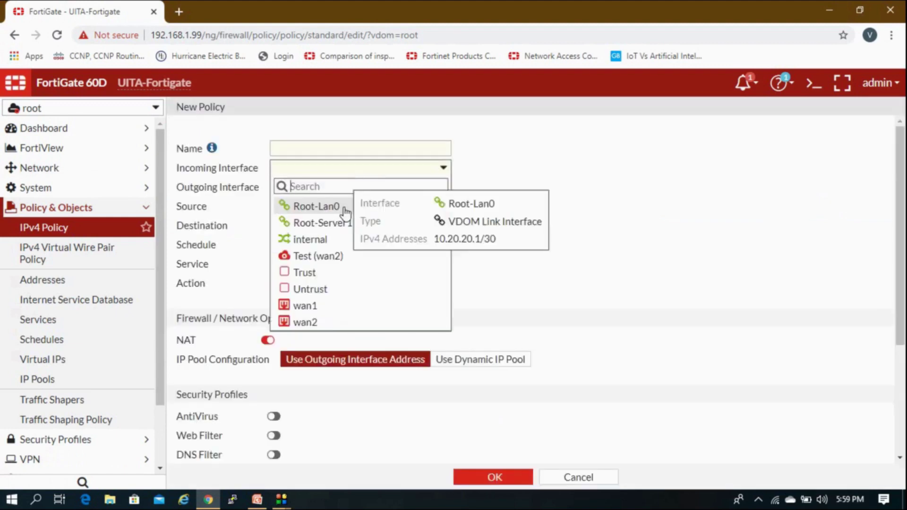
left_click(344, 210)
left_click(338, 193)
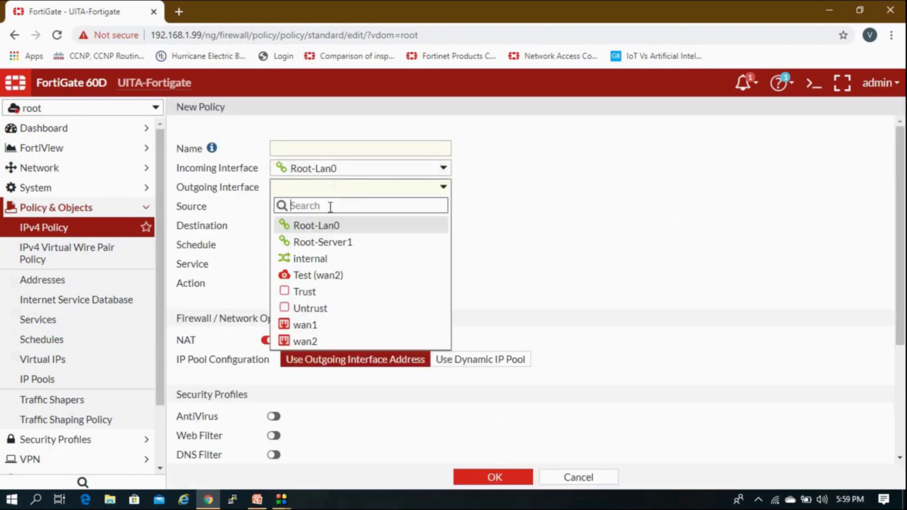
mouse_move(308, 266)
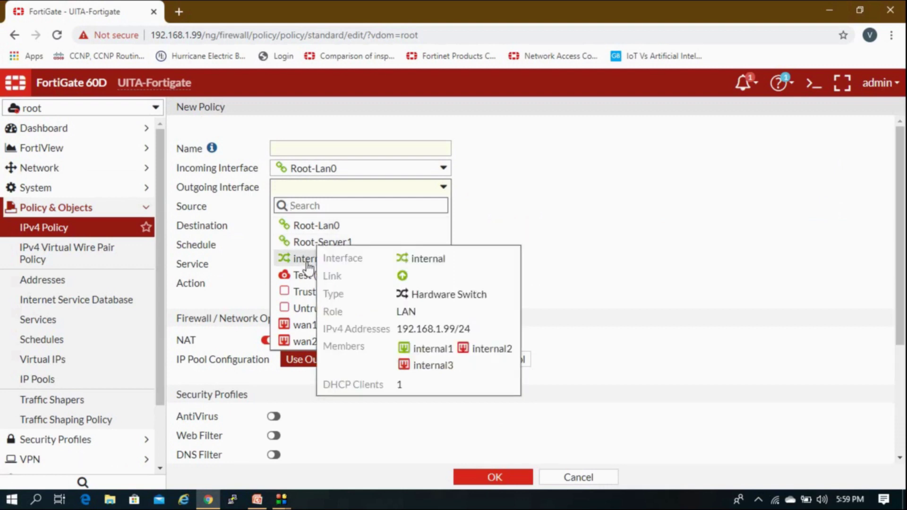
left_click(308, 266)
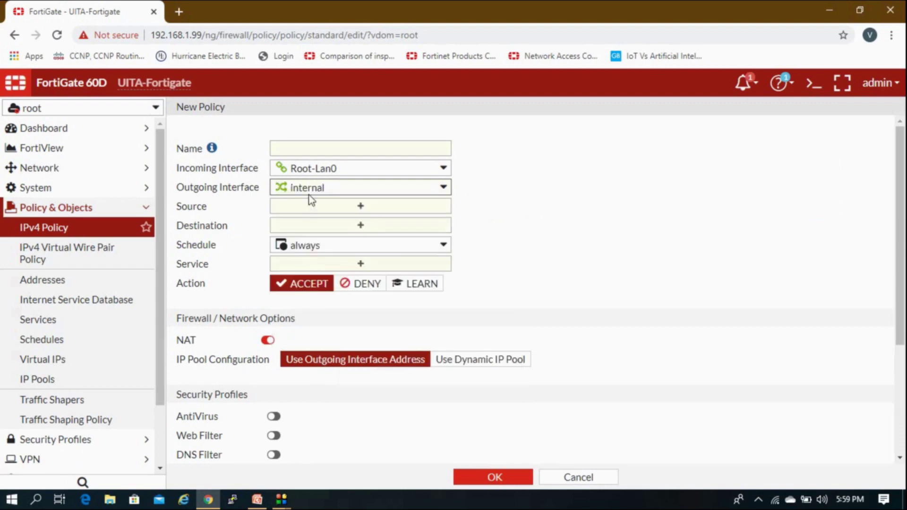
Set source and destination all, service ALL, name 12, NAT off, and save the policy.
left_click(306, 207)
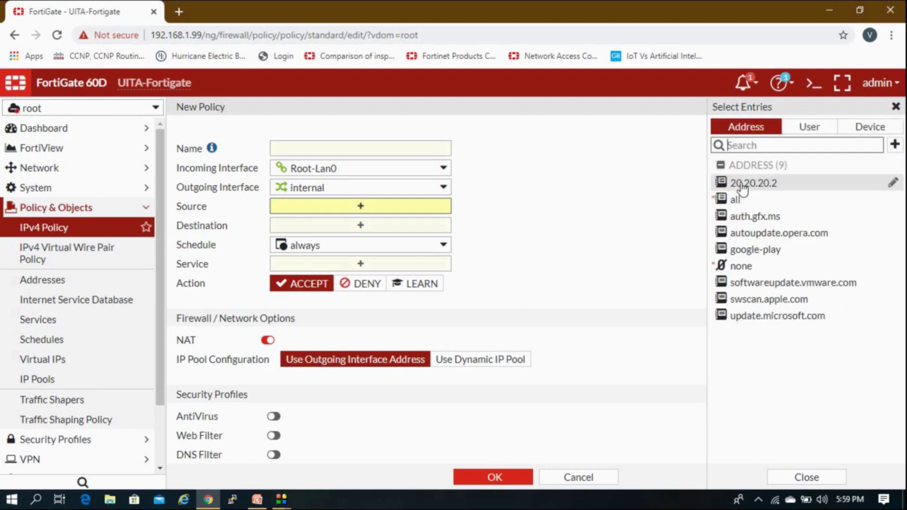
left_click(736, 200)
left_click(413, 242)
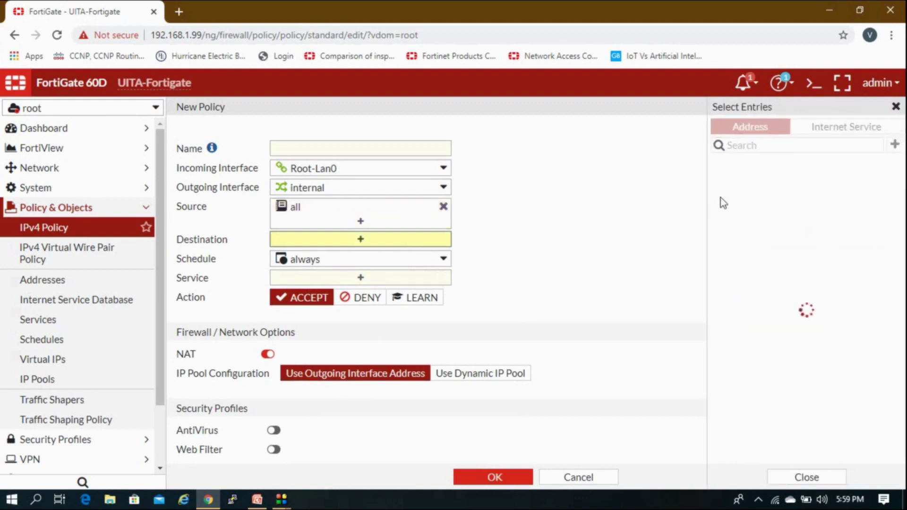
left_click(733, 202)
left_click(388, 292)
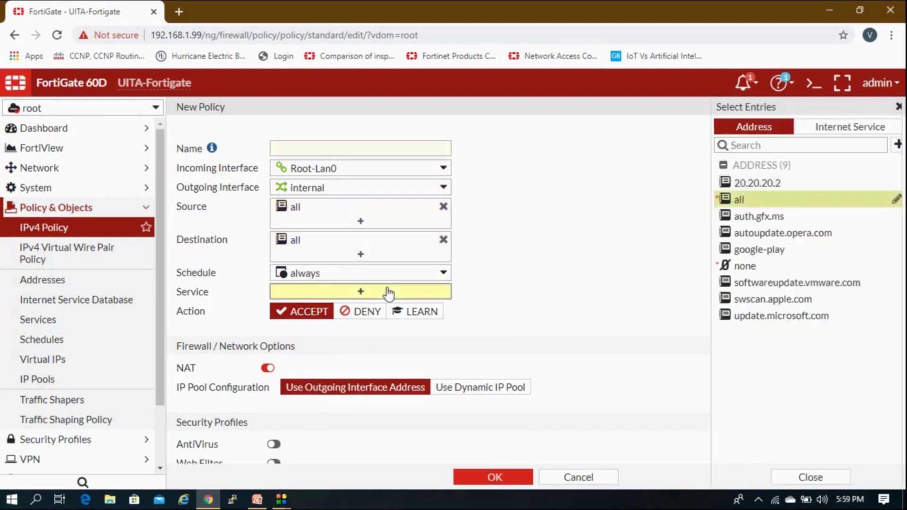
left_click(739, 179)
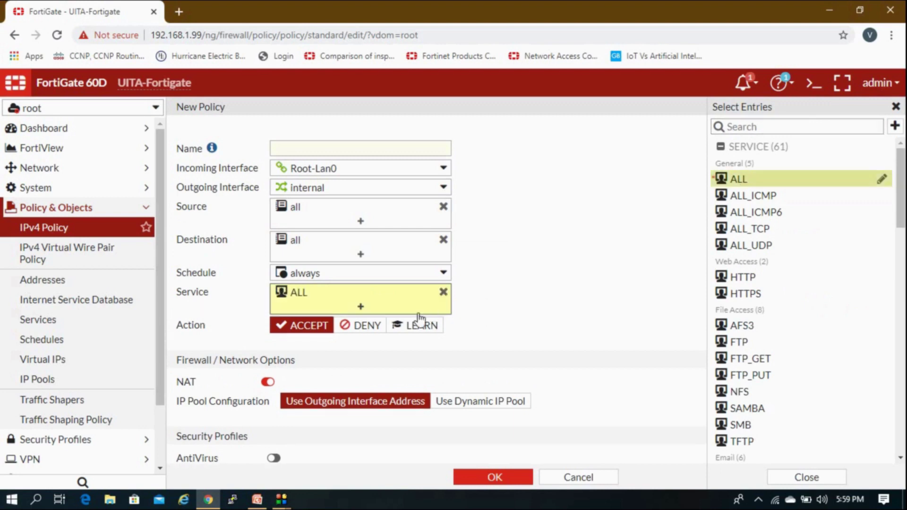
left_click(397, 356)
left_click(355, 147)
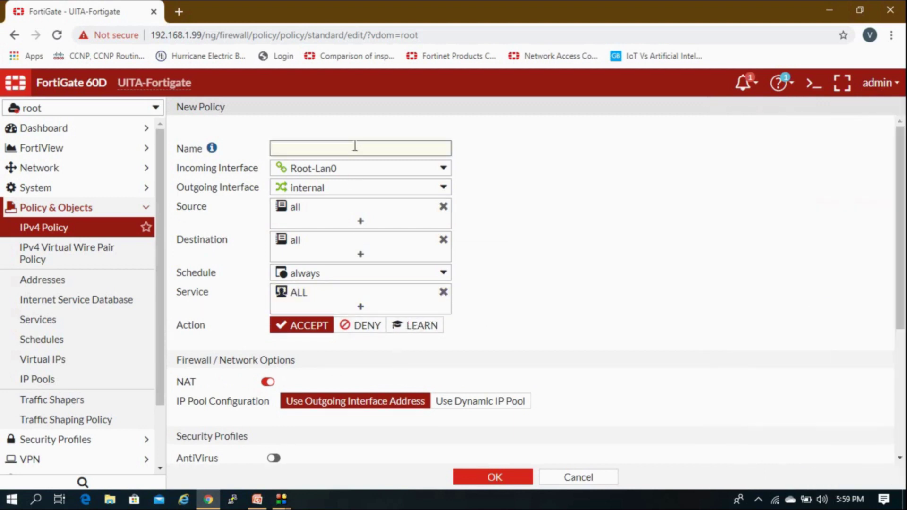
type("12")
left_click(270, 381)
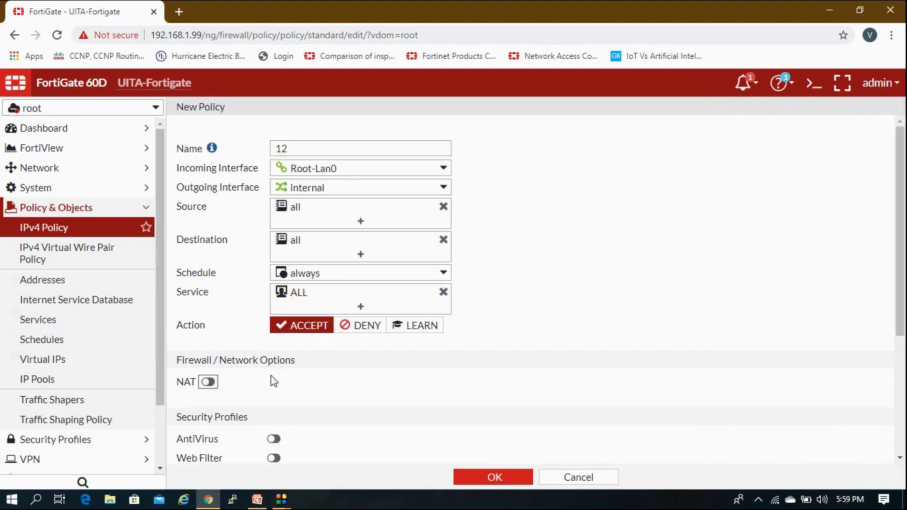
scroll(273, 381, "down", 4)
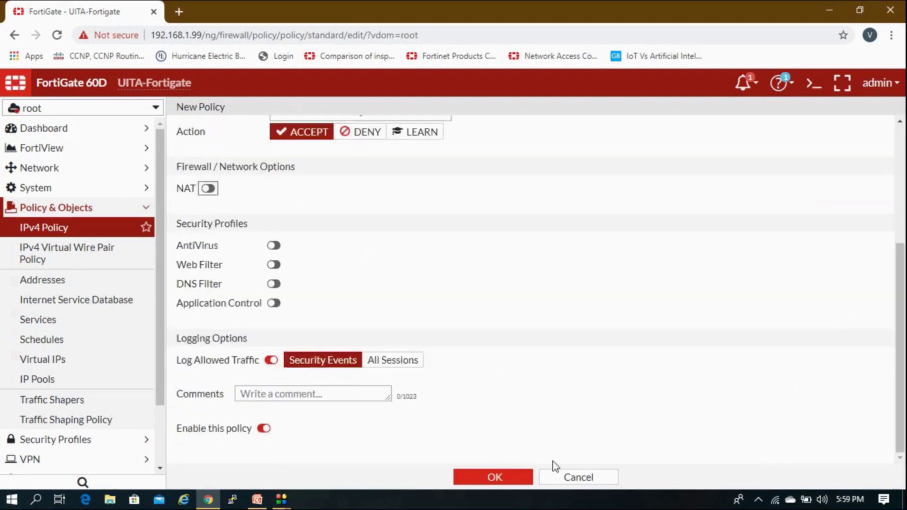
left_click(525, 478)
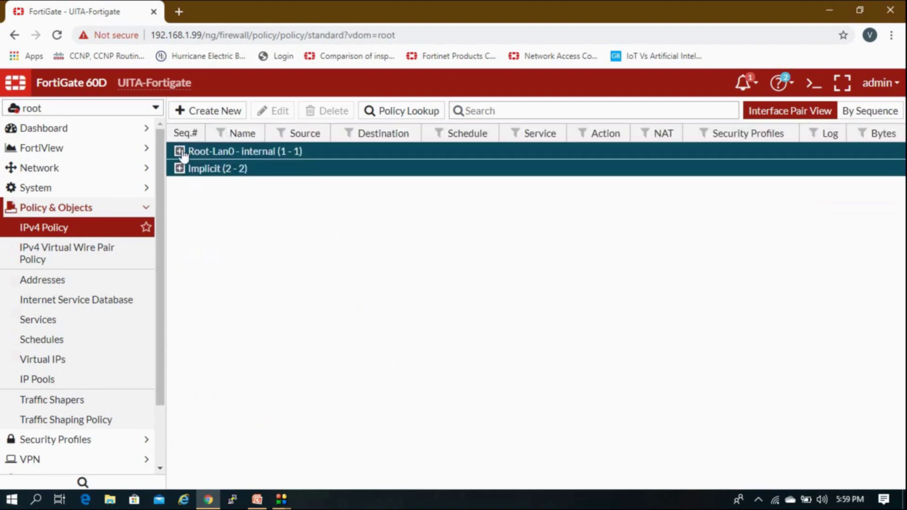
Clone policy 12 in reverse for traffic from internal to Root-Lan0.
left_click(180, 151)
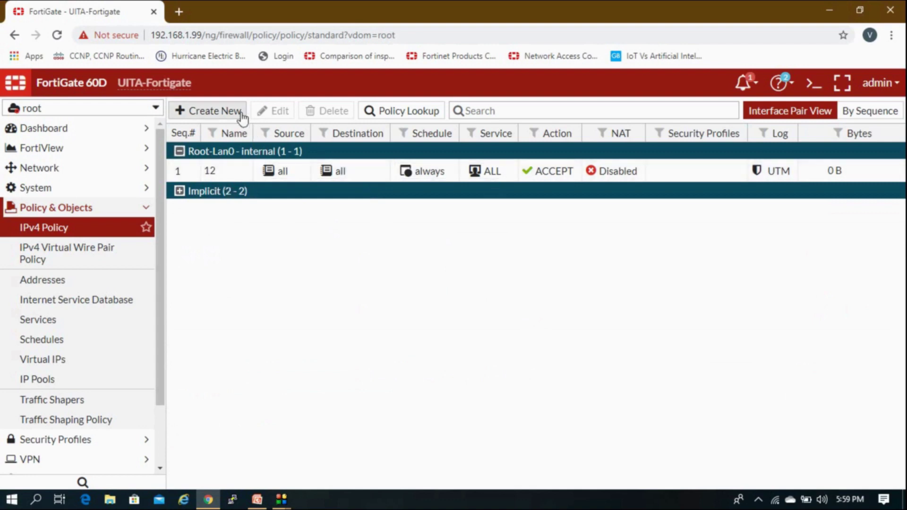
left_click(227, 171)
right_click(224, 173)
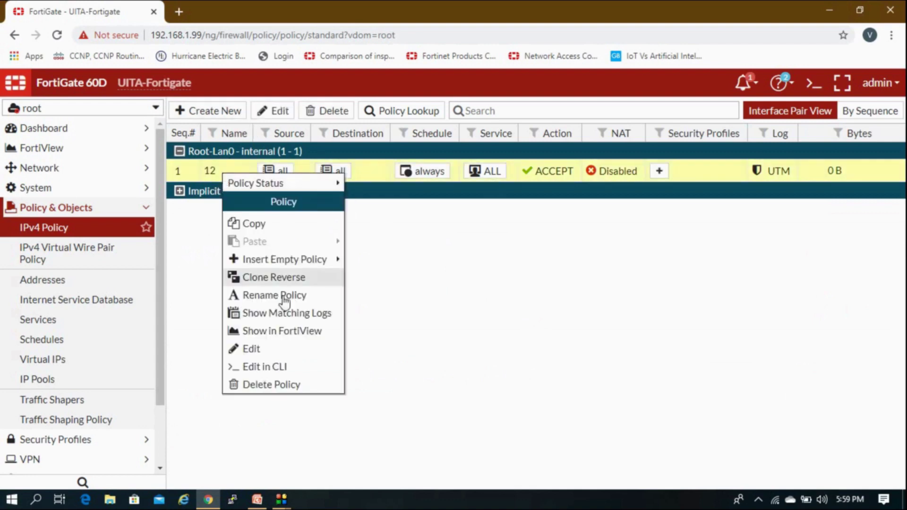
left_click(284, 280)
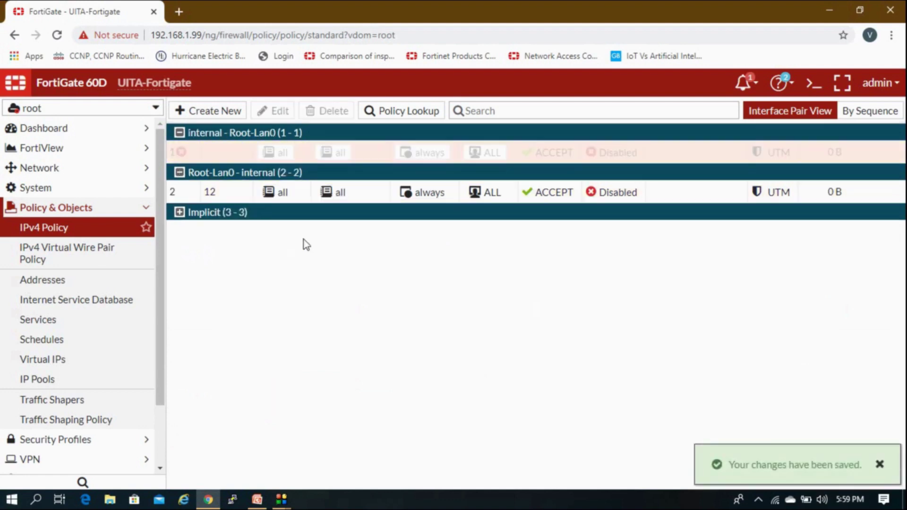
Enable the reversed internal-to-Root-Lan0 policy, refresh the list, and open the CLI console.
right_click(236, 171)
mouse_move(280, 182)
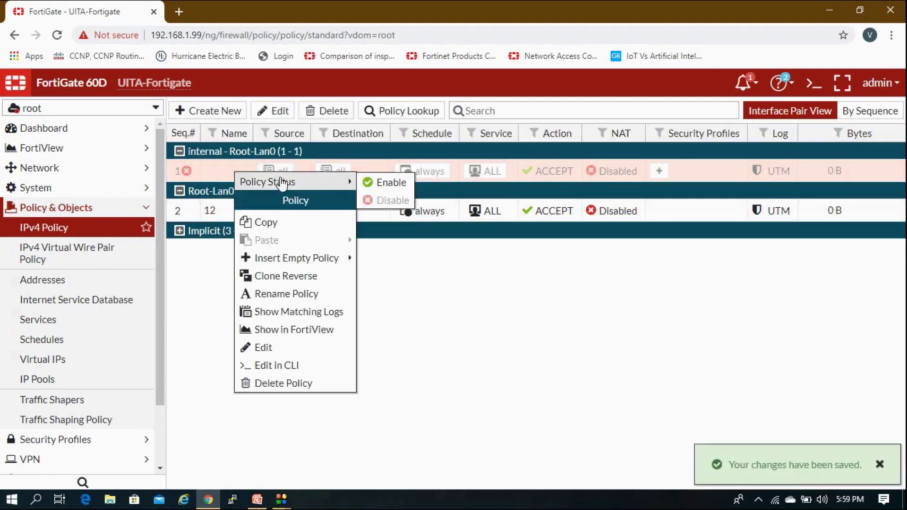
left_click(382, 182)
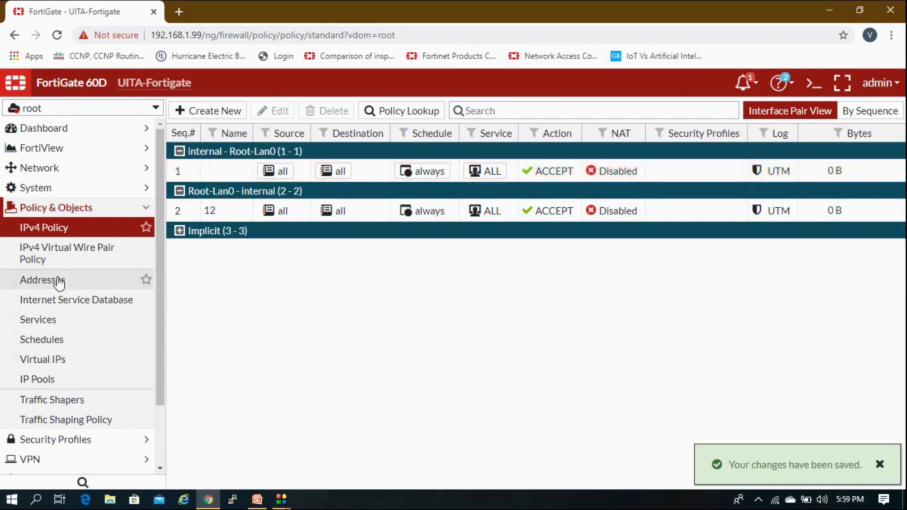
left_click(109, 231)
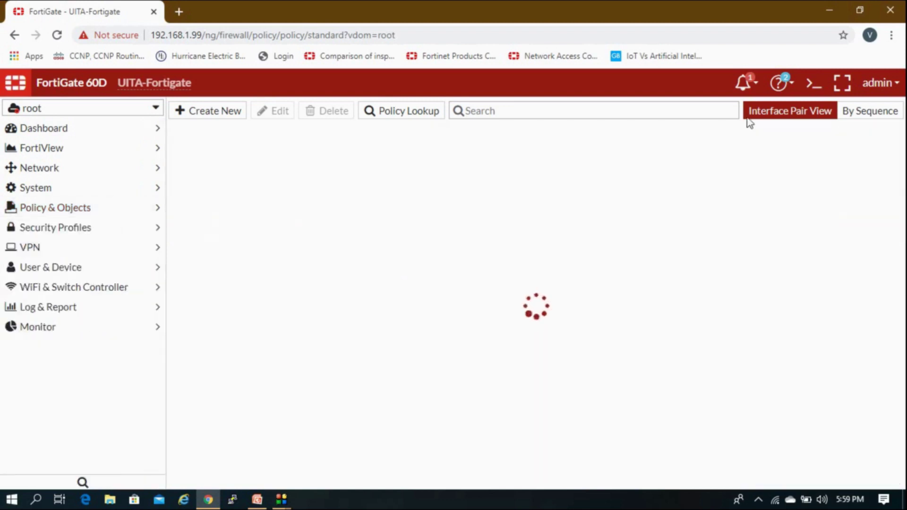
left_click(813, 83)
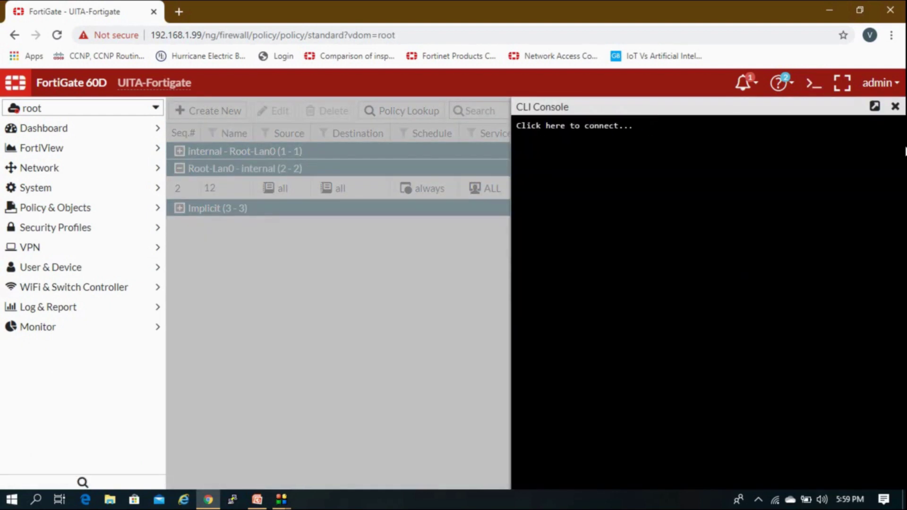
Reopen the CLI console and run 'execute ping 192.168.2.99' from the root VDOM.
left_click(894, 106)
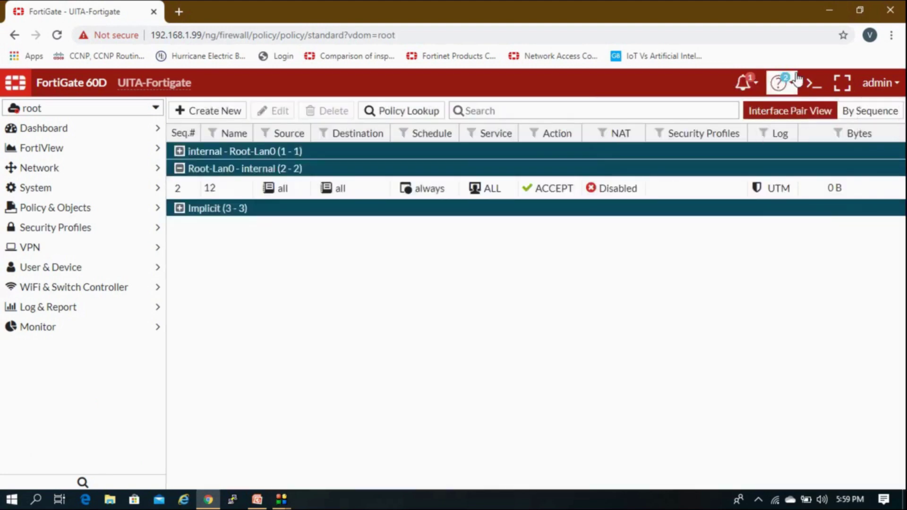
left_click(809, 84)
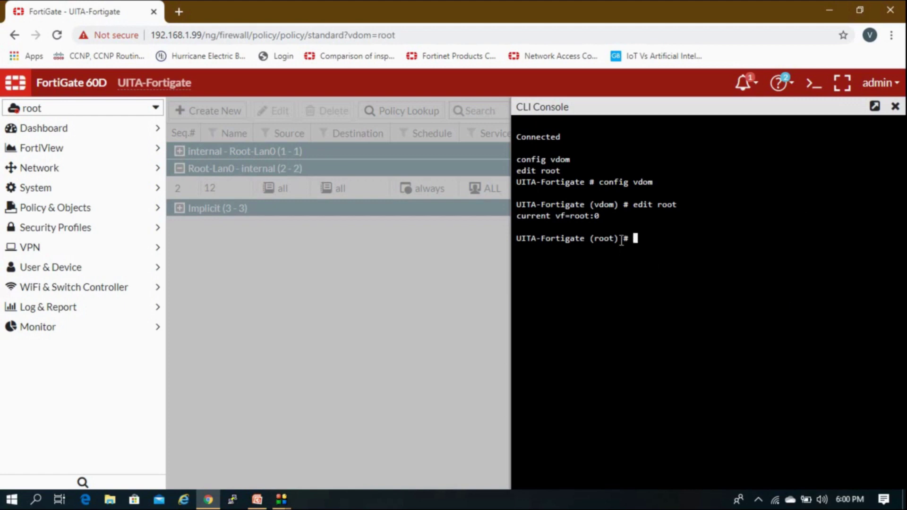
left_click_drag(618, 242, 537, 248)
left_click(537, 247)
type("execute ping 192.168")
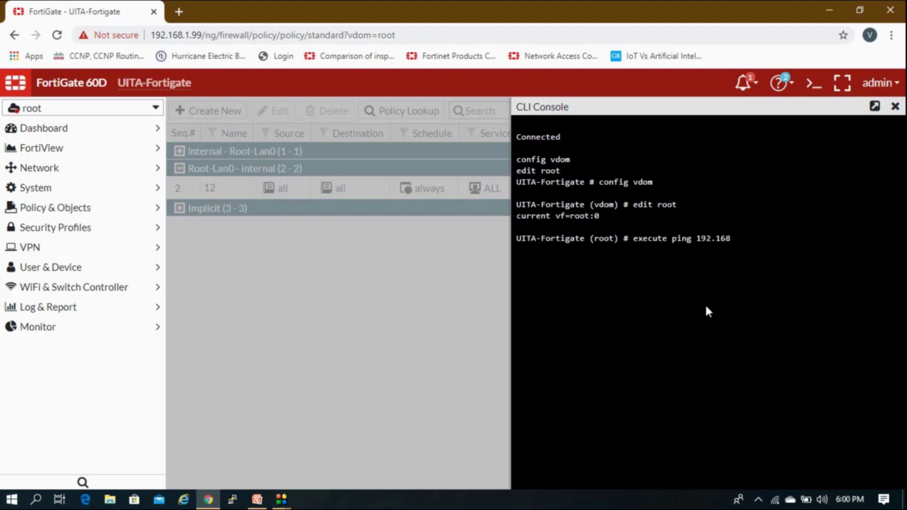
type(".2.99")
key("Return")
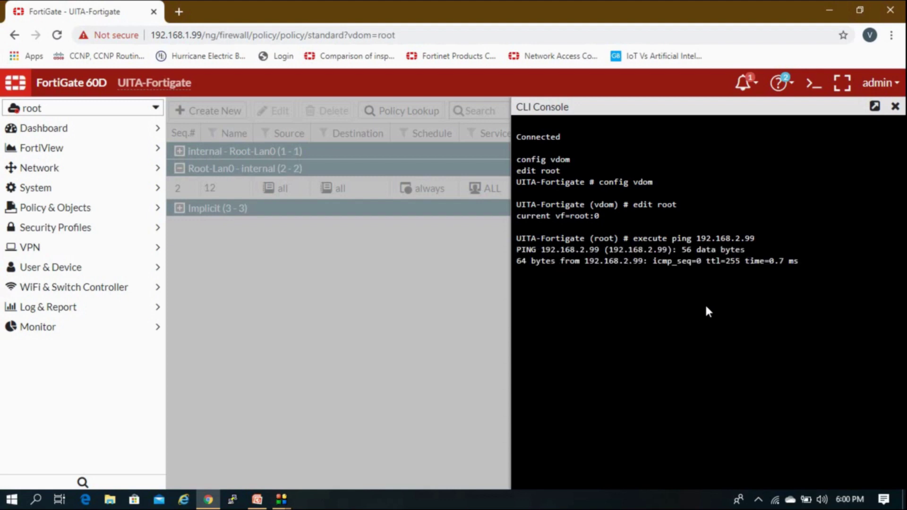
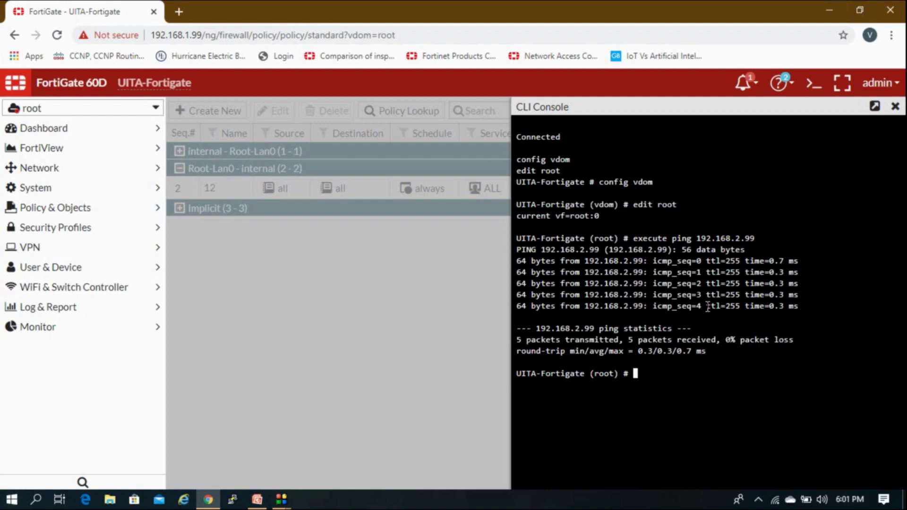
Run 'execute ping 192.168.2.2' in the FortiGate CLI (5/5 replies), then disconnect from Galaxy C5 Wi-Fi.
key("Up")
key("Up")
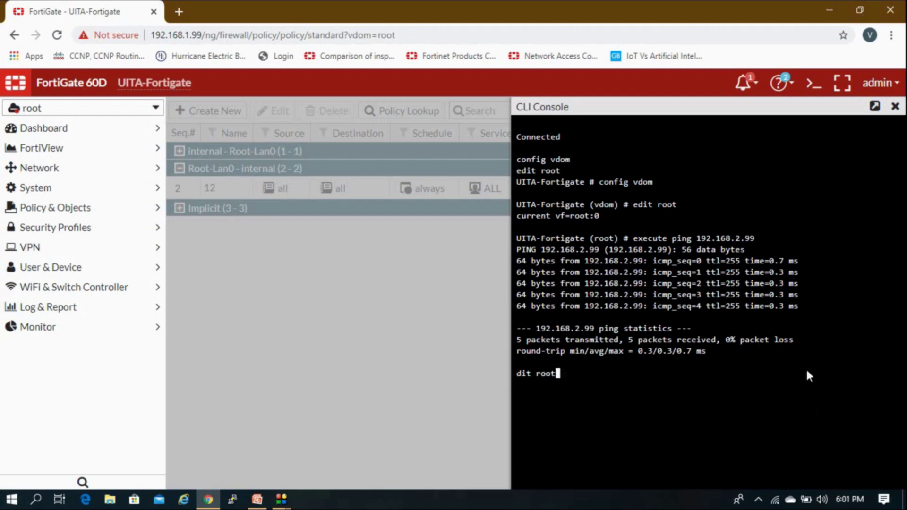
key("Return")
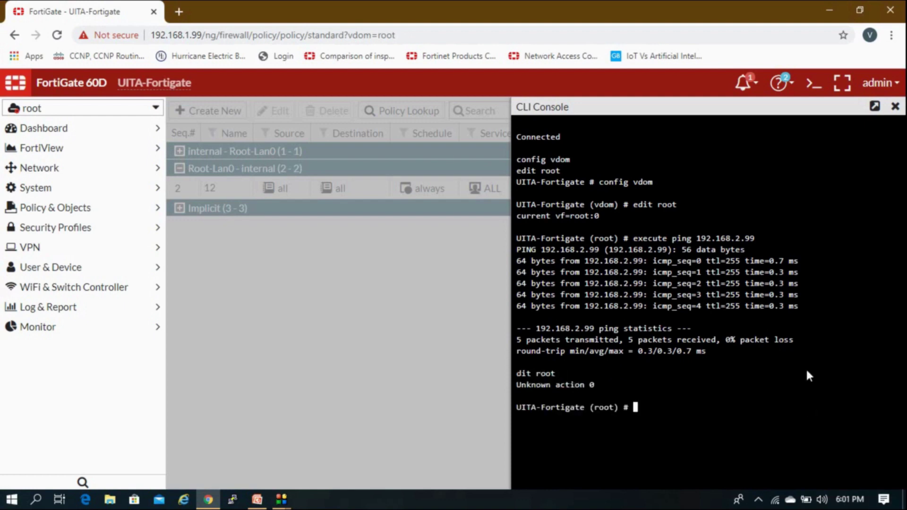
key("Up")
key("Up")
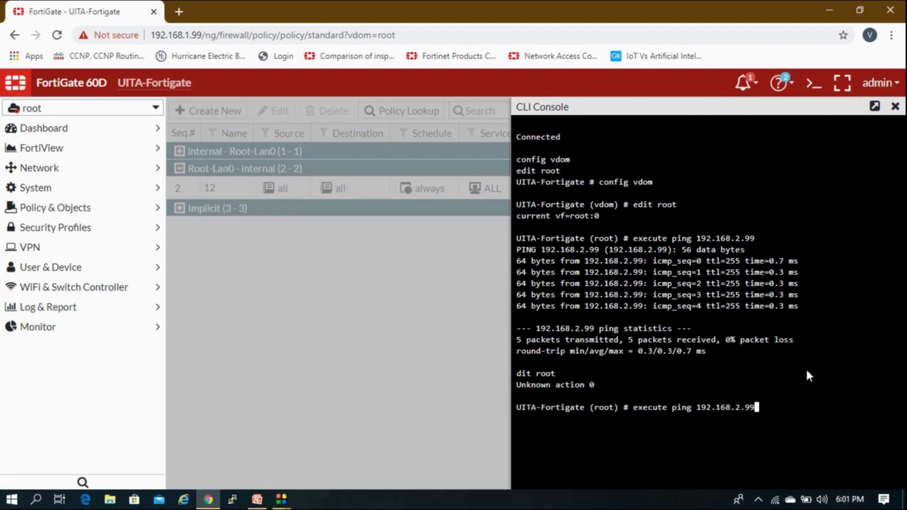
key("BackSpace")
key("BackSpace")
type("2")
key("Return")
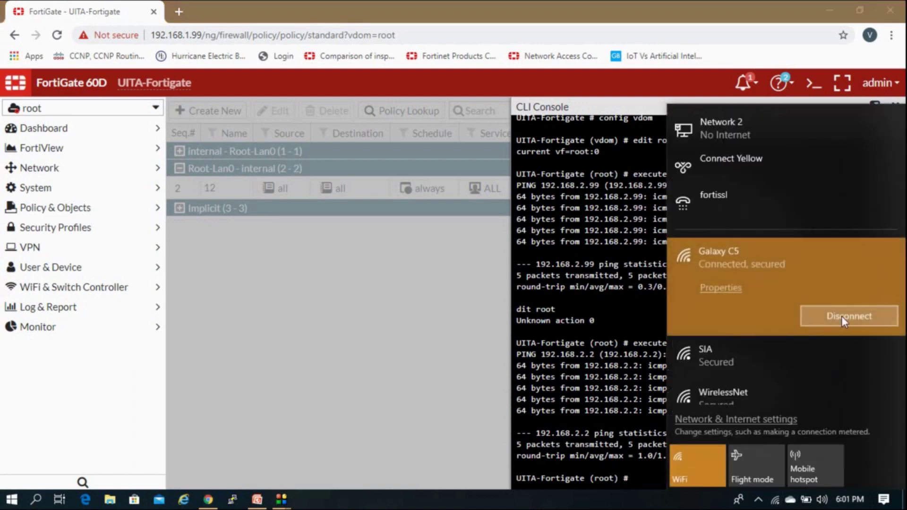
left_click(796, 327)
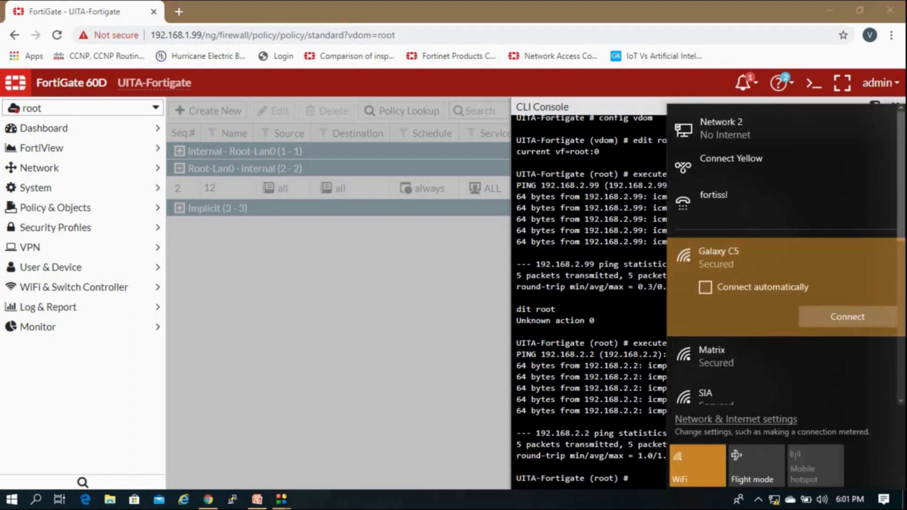
left_click(671, 482)
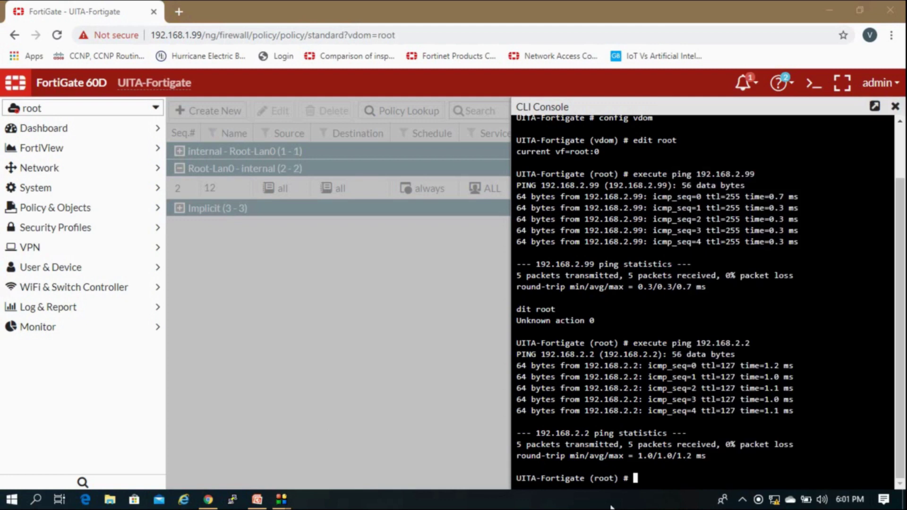
Open a Command Prompt on the PC and ping 192.168.2.2, getting 4 of 4 replies.
right_click(8, 502)
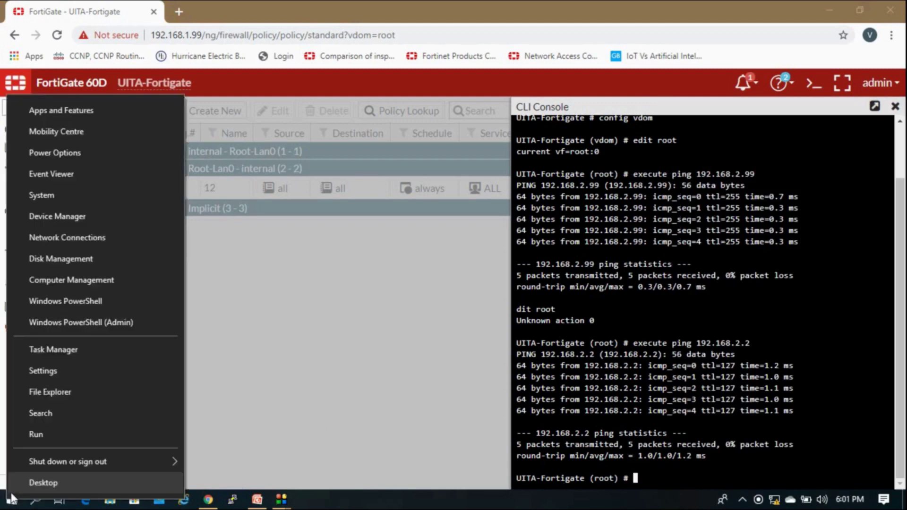
left_click(35, 437)
type("cmd")
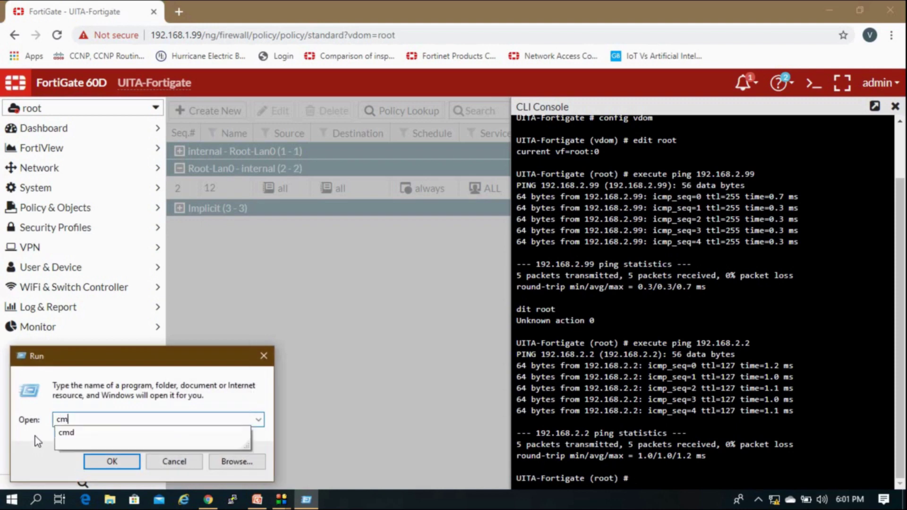
key("Return")
type("ping 1")
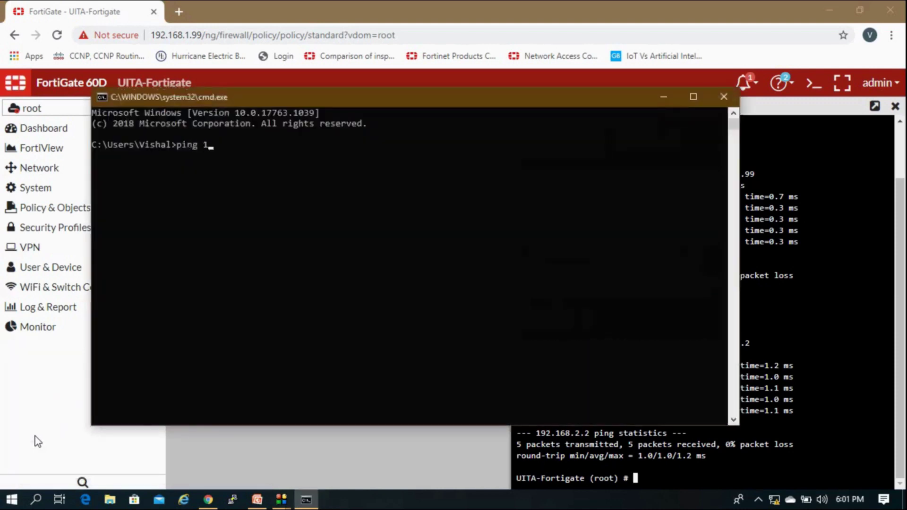
type("92.168.2.2")
key("Return")
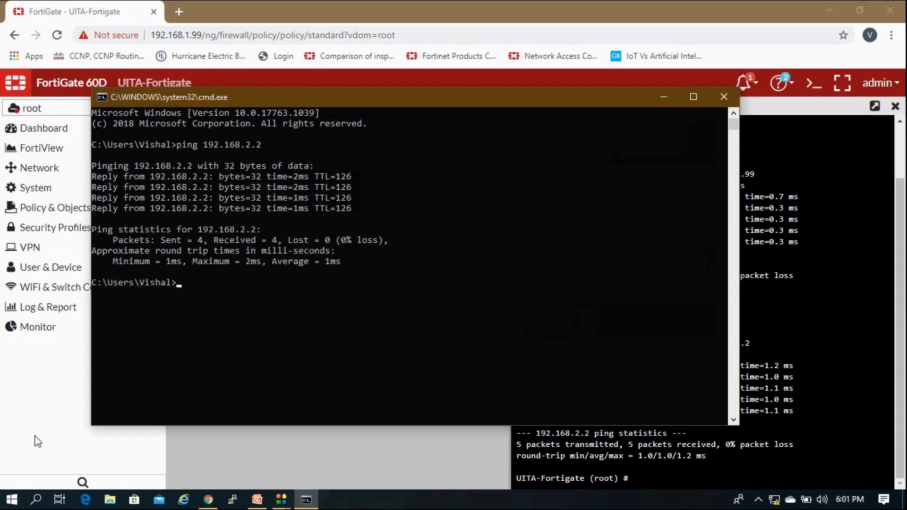
key("super+r")
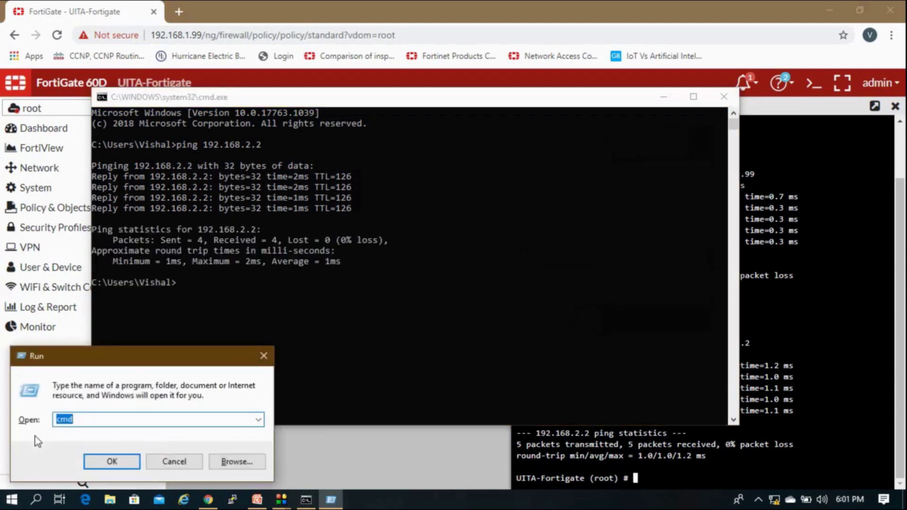
Start a Remote Desktop Connection (mstsc) to 192.168.2.2.
key("Return")
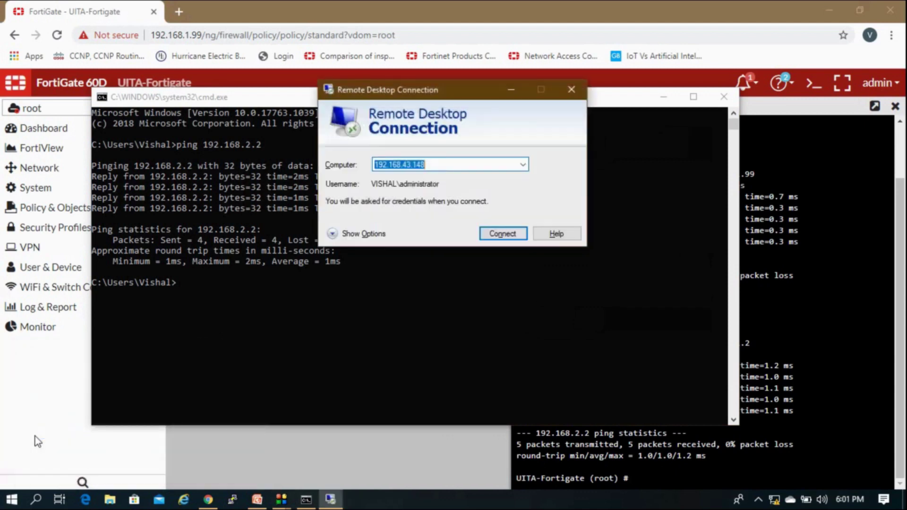
key("BackSpace")
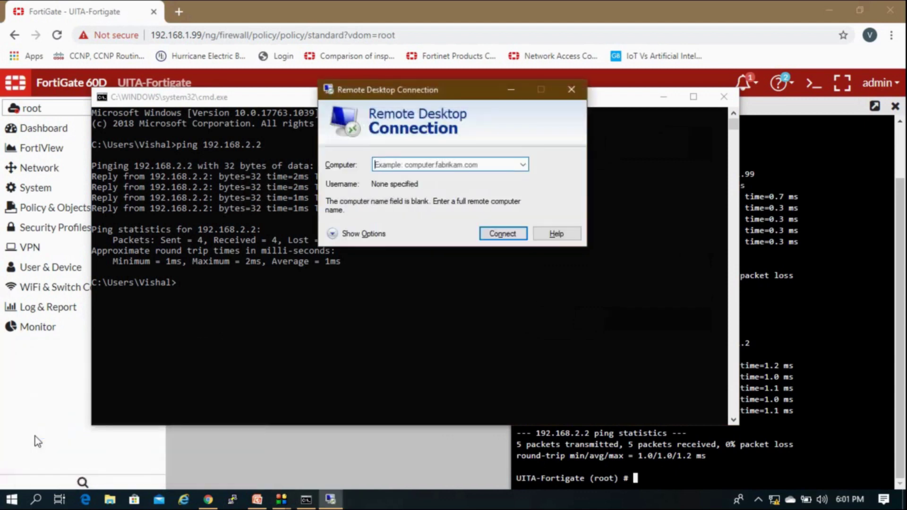
type("192.")
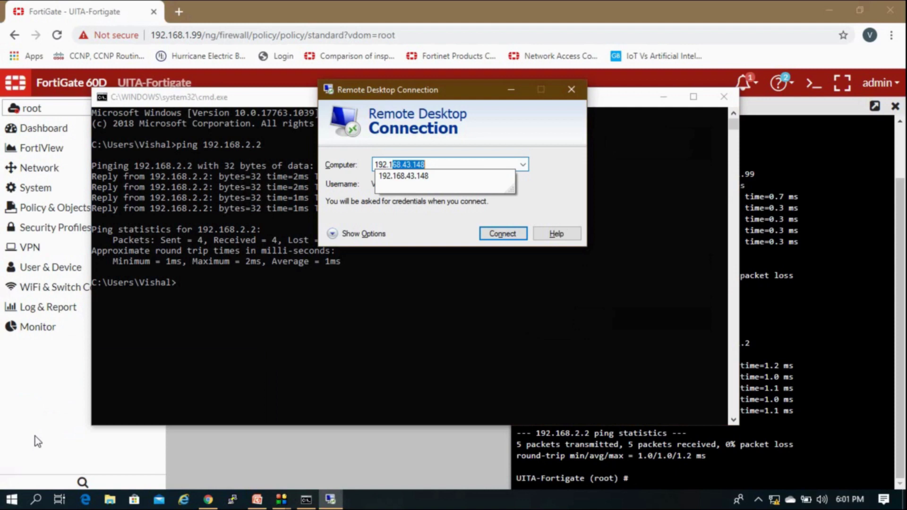
type("168.2.2")
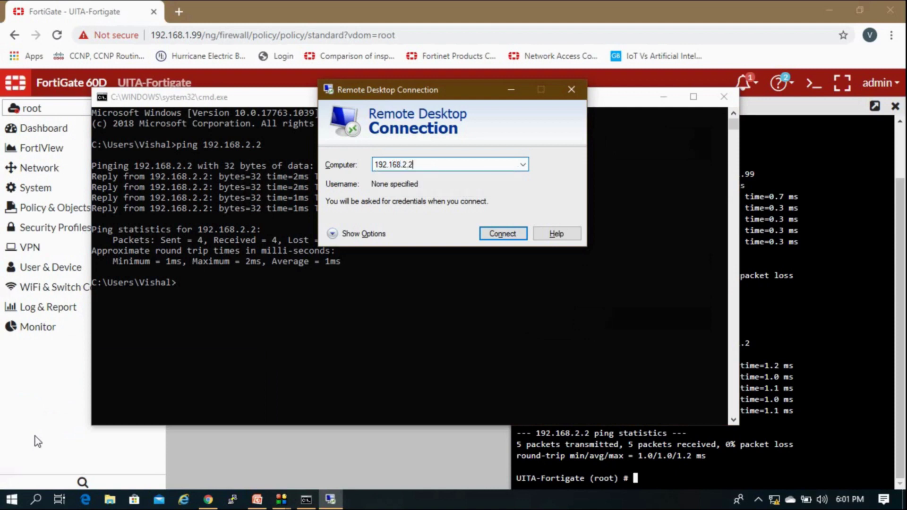
key("Return")
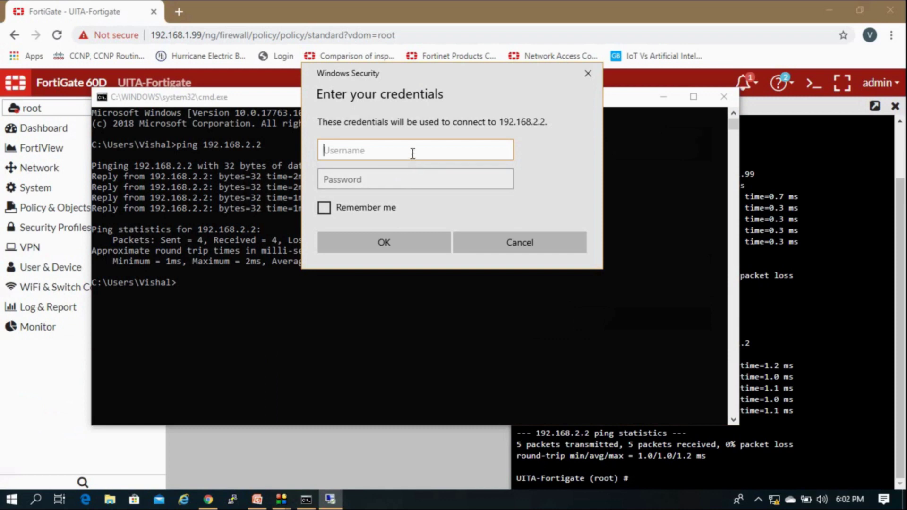
Sign in as .\administrator with the account password and accept the certificate warning.
type(".\\administrator")
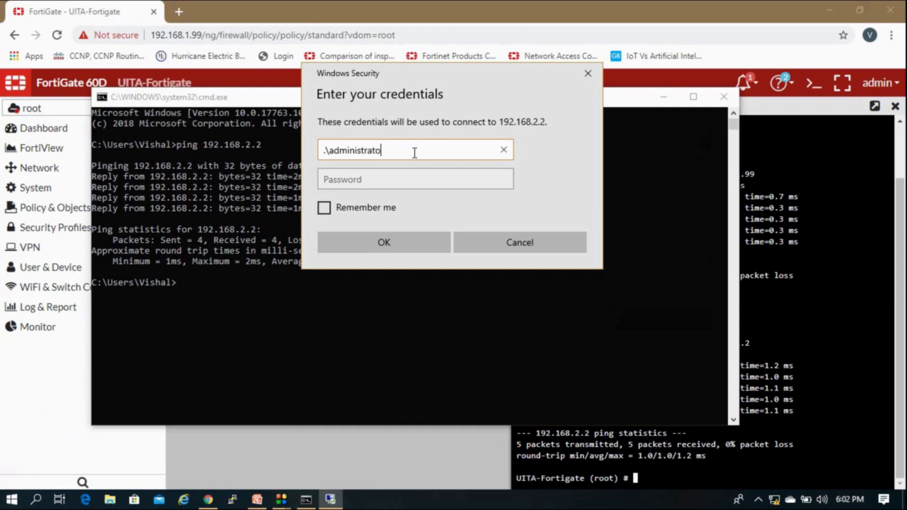
key("Tab")
key("Caps_Lock")
key("Caps_Lock")
type("***")
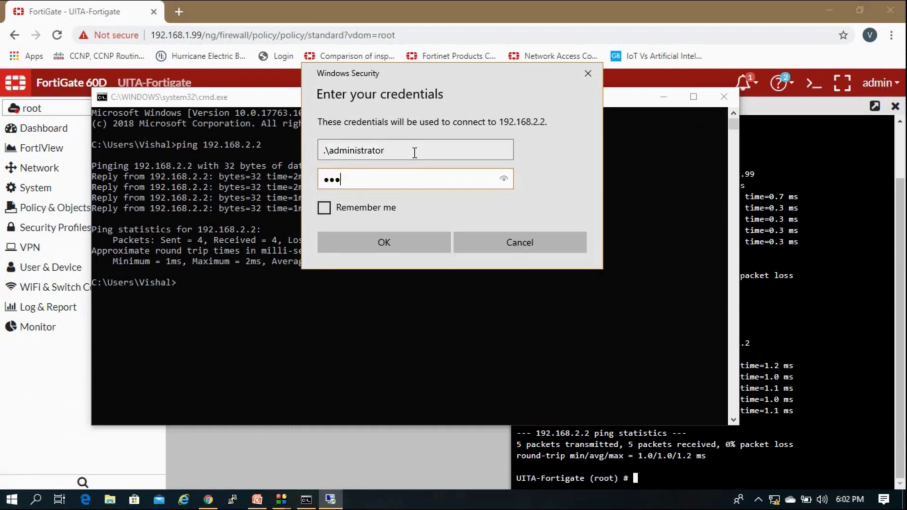
type("*")
key("Caps_Lock")
type("*")
key("Caps_Lock")
type("**")
key("Return")
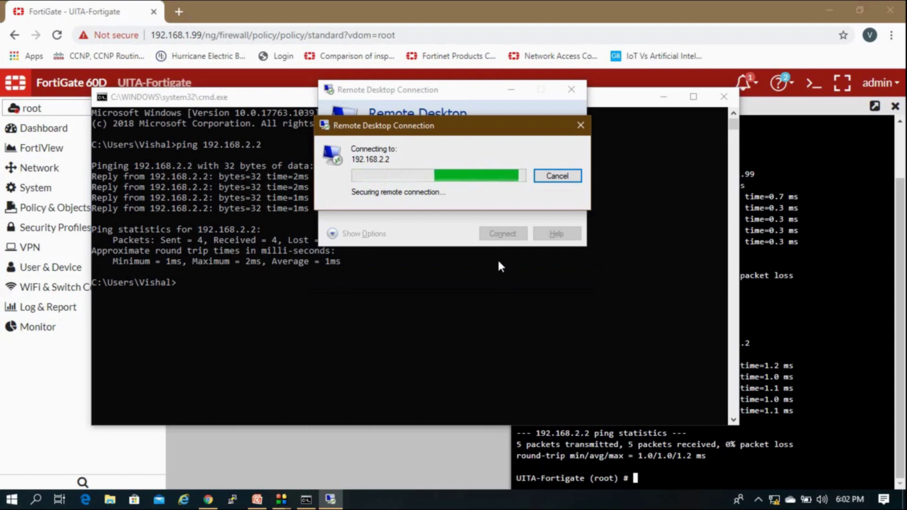
left_click(502, 275)
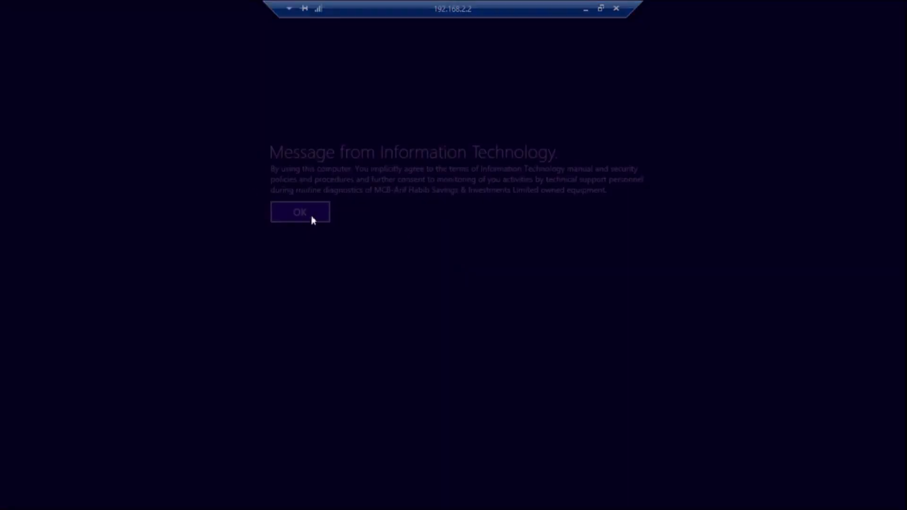
Acknowledge the IT usage notice, sign in disconnecting the other user, and refresh the remote desktop.
left_click(311, 218)
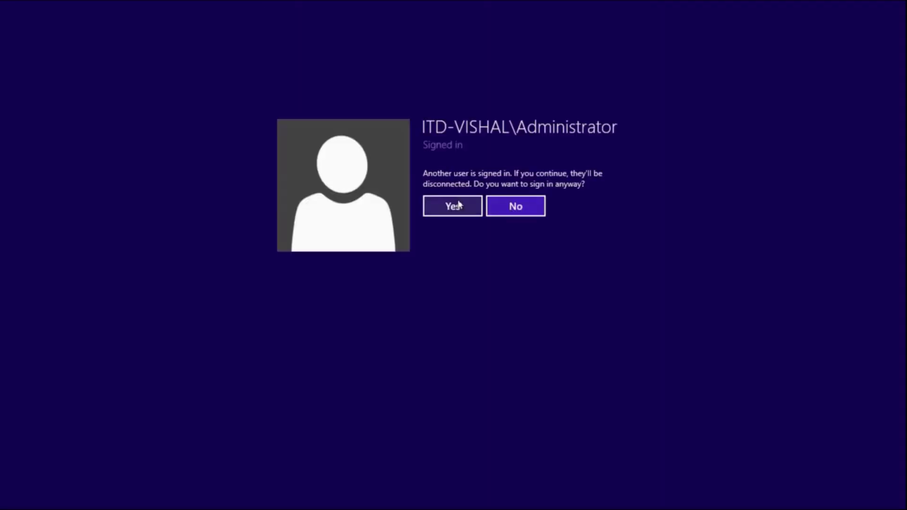
left_click(459, 204)
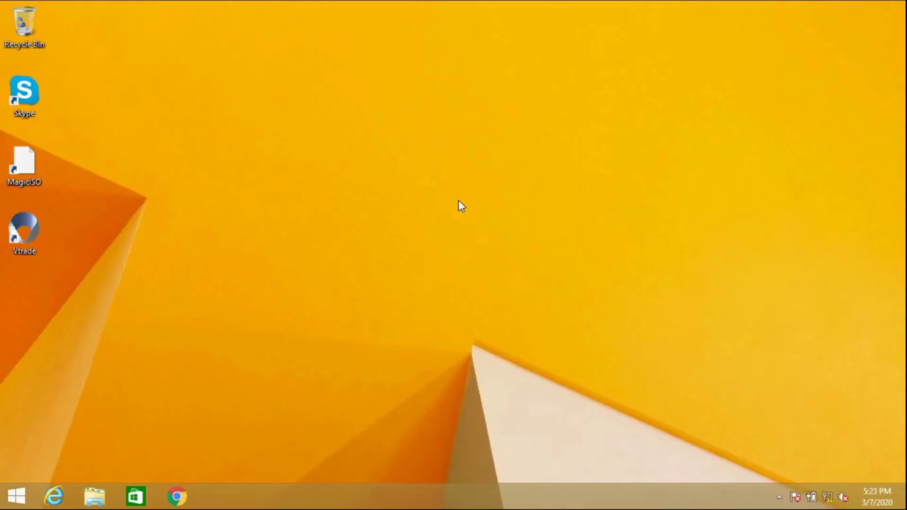
right_click(335, 178)
left_click(374, 214)
mouse_move(642, 6)
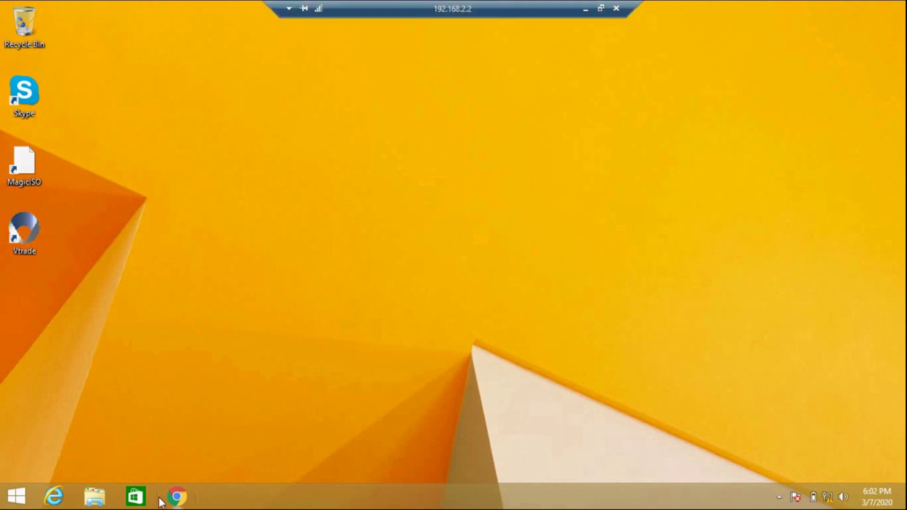
Open cmd on the remote machine, run ipconfig, and copy its IPv4 address 192.168.2.2.
left_click(7, 504)
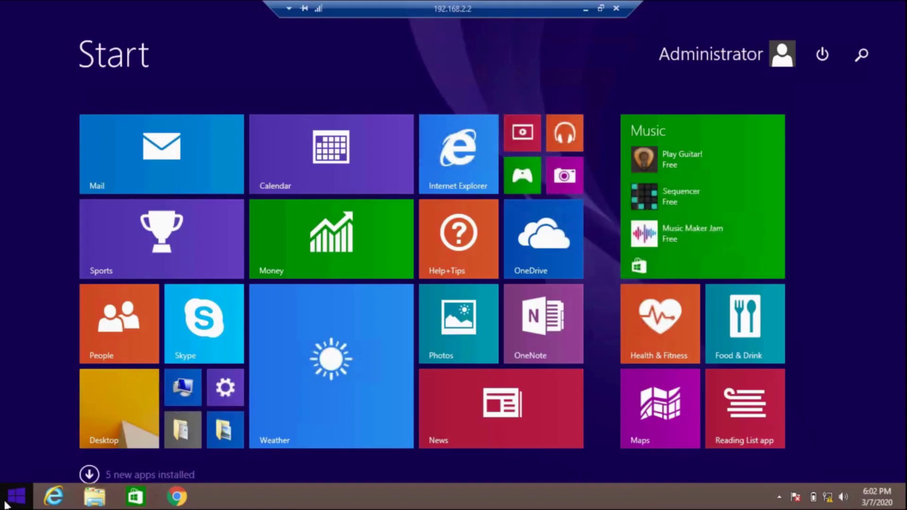
type("cmd")
key("Return")
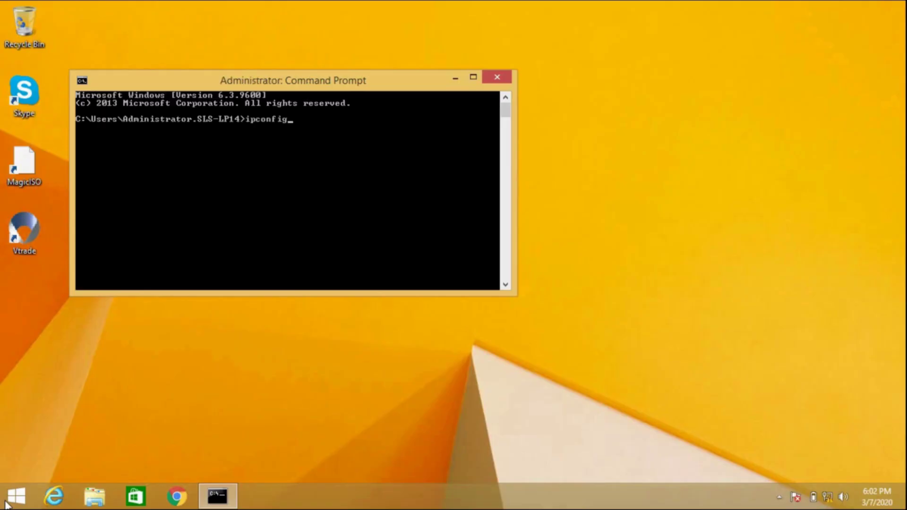
type("ipconfig")
key("Return")
scroll(429, 171, "up", 5)
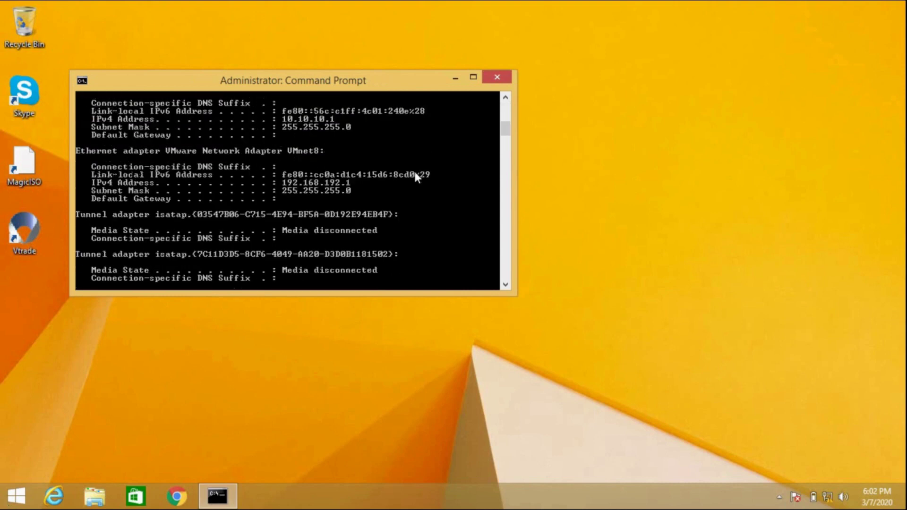
right_click(338, 124)
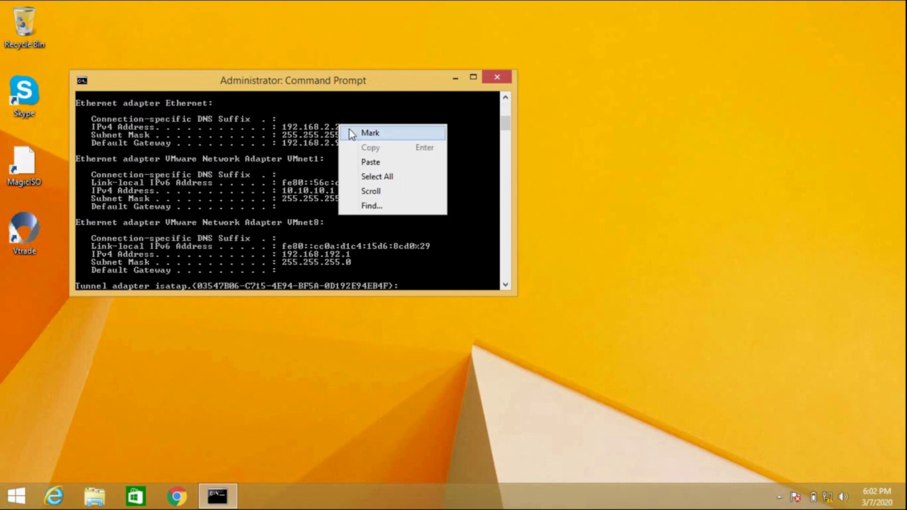
left_click(349, 130)
left_click_drag(285, 128, 327, 127)
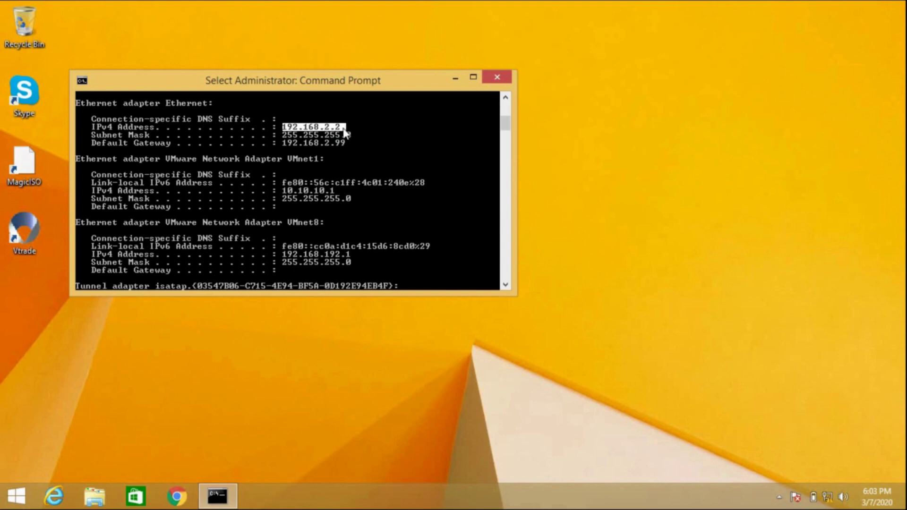
key("Return")
key("Return")
key("Return")
key("Return")
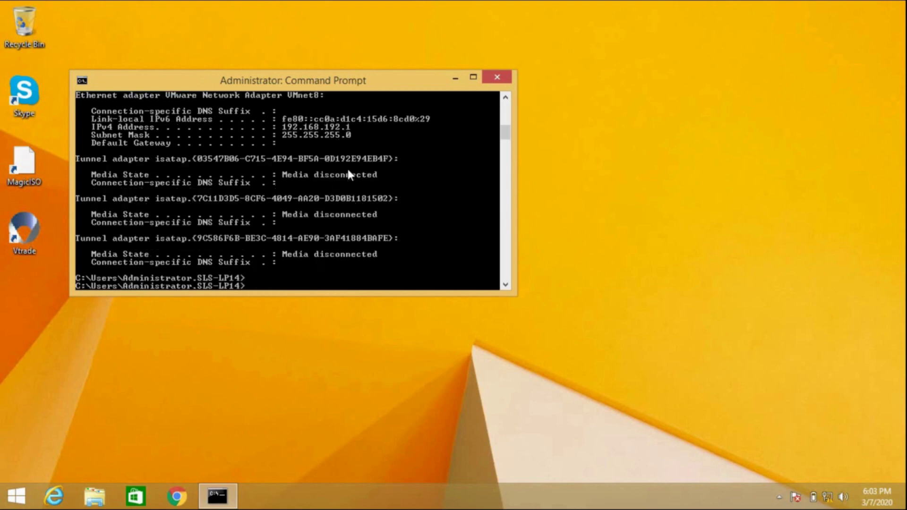
Ping 192.168.1.99 (4/4 replies), then try 192.168.1.110 and stop it with Ctrl+C.
type("ping ")
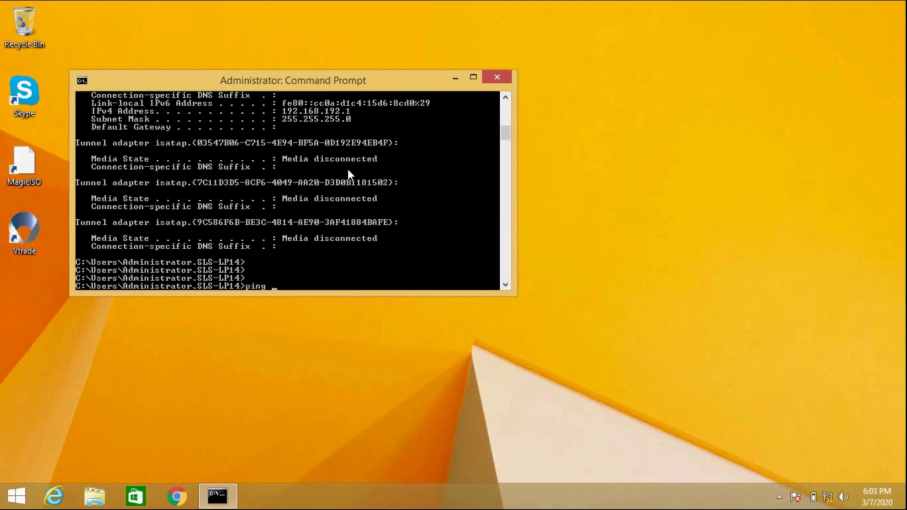
type("192.168.1.99")
key("Return")
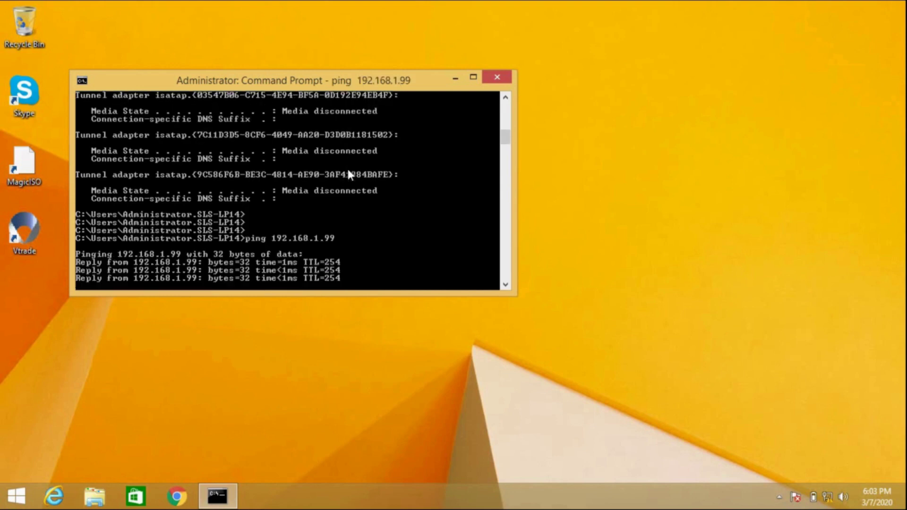
key("Up")
key("BackSpace")
key("BackSpace")
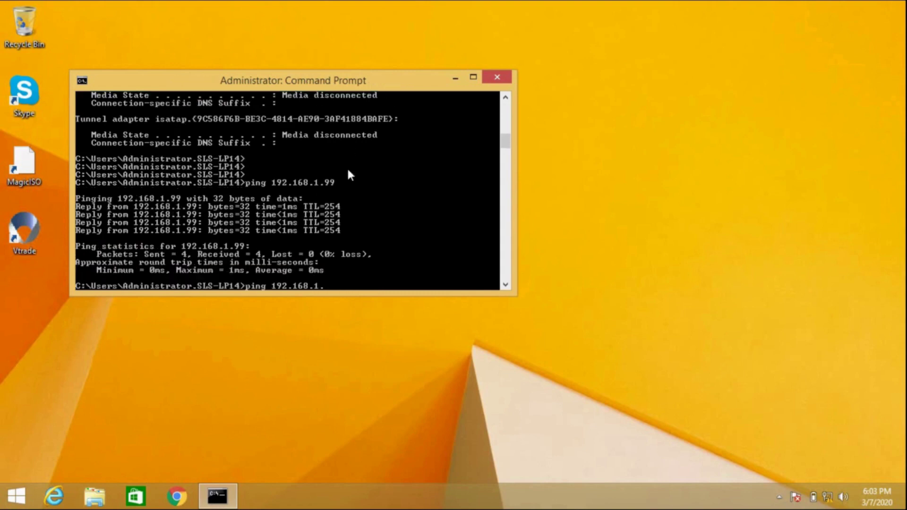
type("110")
key("Return")
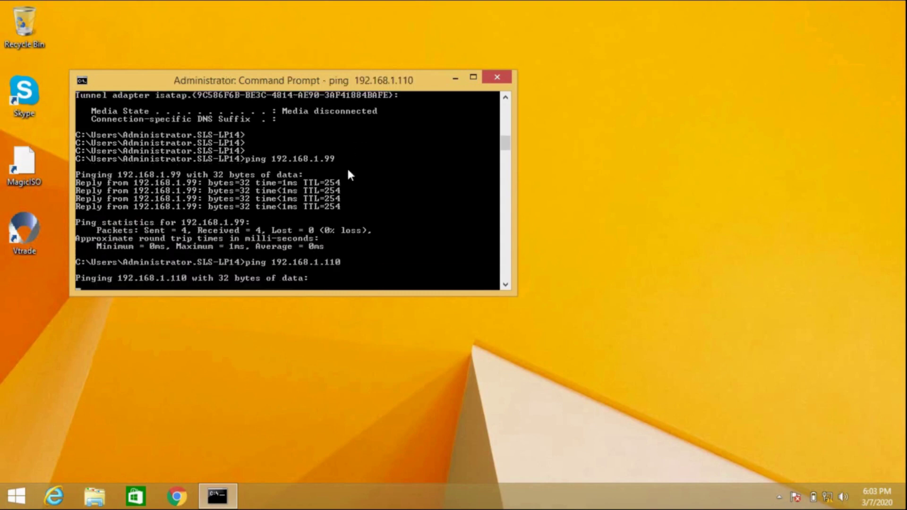
key("ctrl+c")
left_click(585, 9)
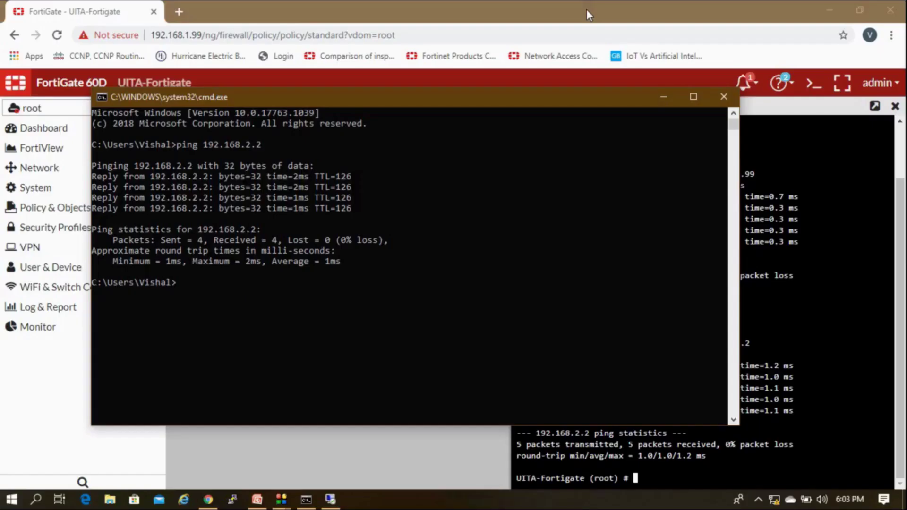
Run ipconfig on the local PC to confirm its address 192.168.1.110.
left_click(503, 253)
type("ipc")
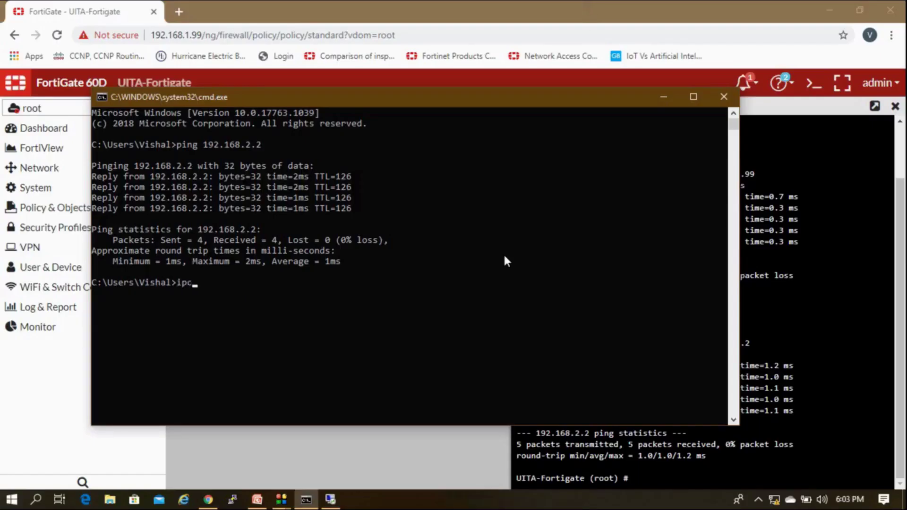
type("onfig")
key("Return")
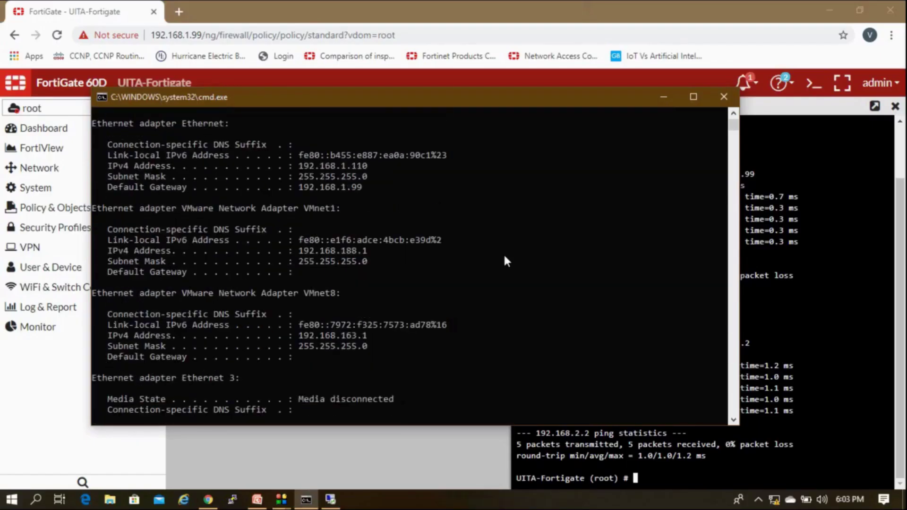
In the remote session, fix and rerun ping 192.168.1.110 until 4/4 replies, then minimise it.
key("alt+Tab")
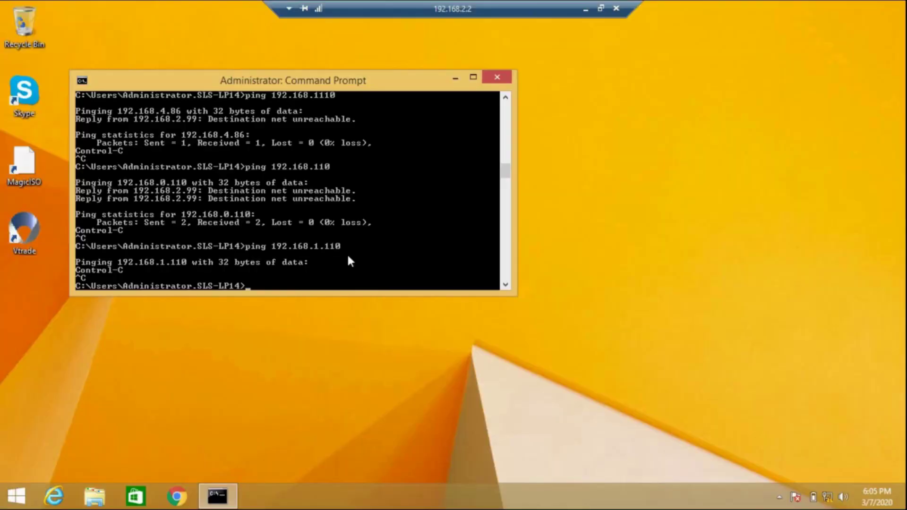
key("Up")
type("\\")
key("Return")
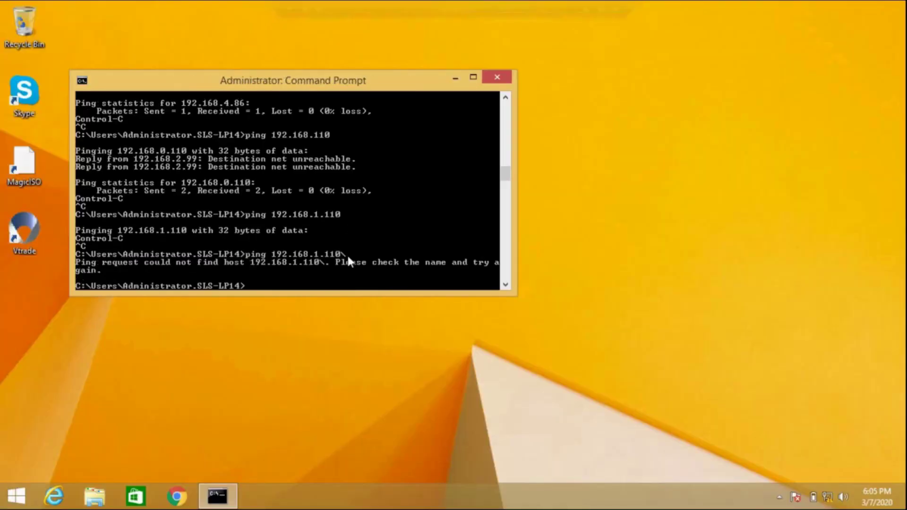
key("Up")
key("BackSpace")
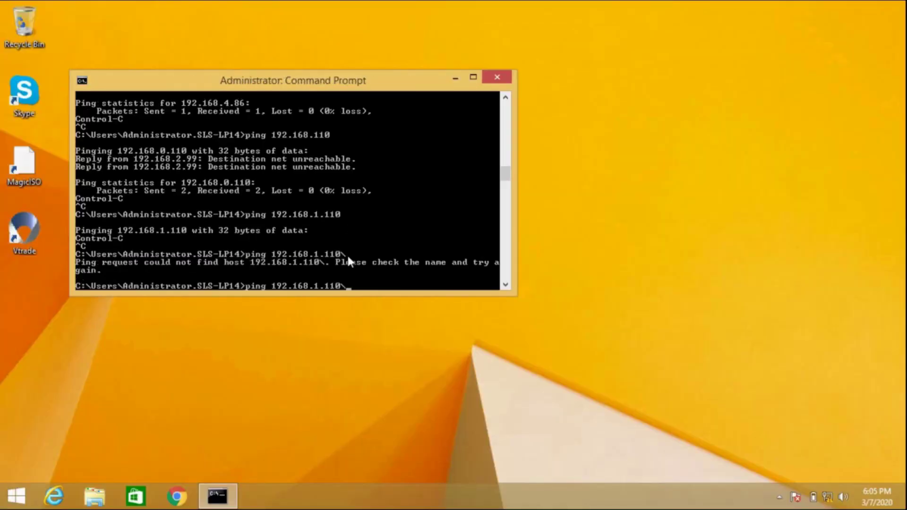
key("Return")
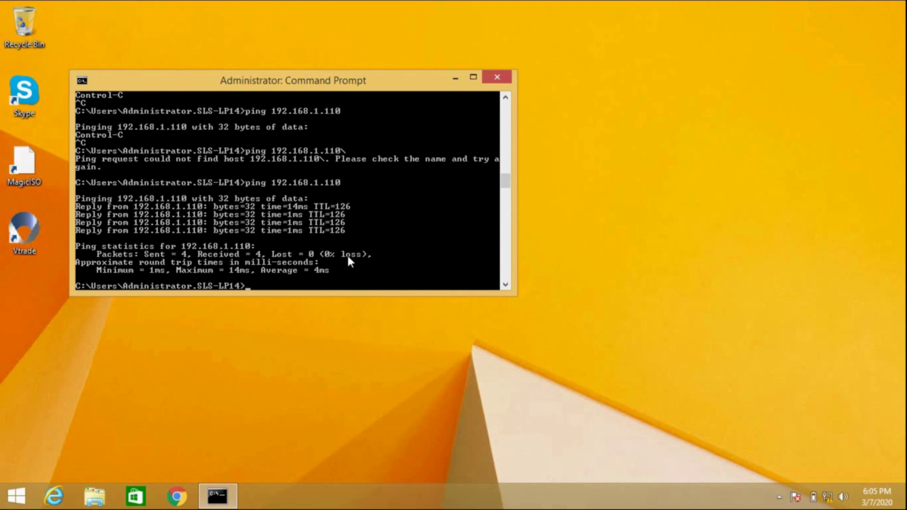
mouse_move(468, 2)
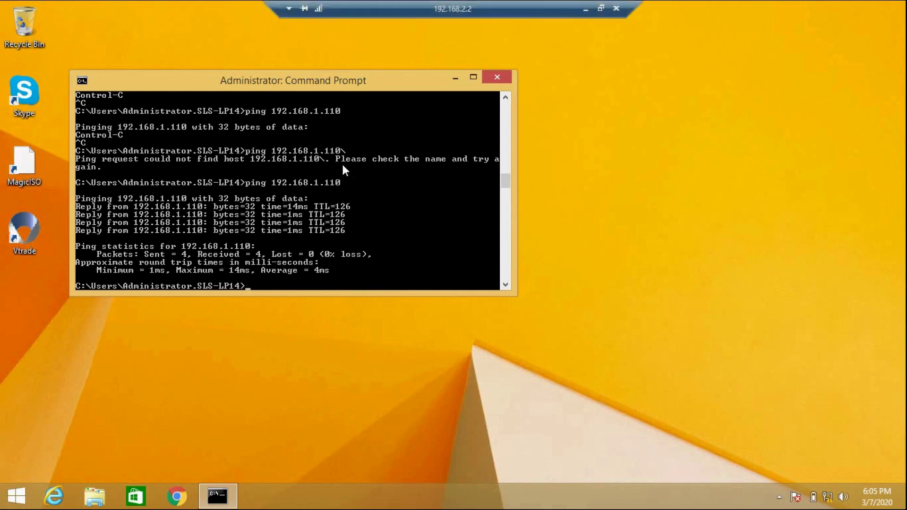
key("Up")
key("Return")
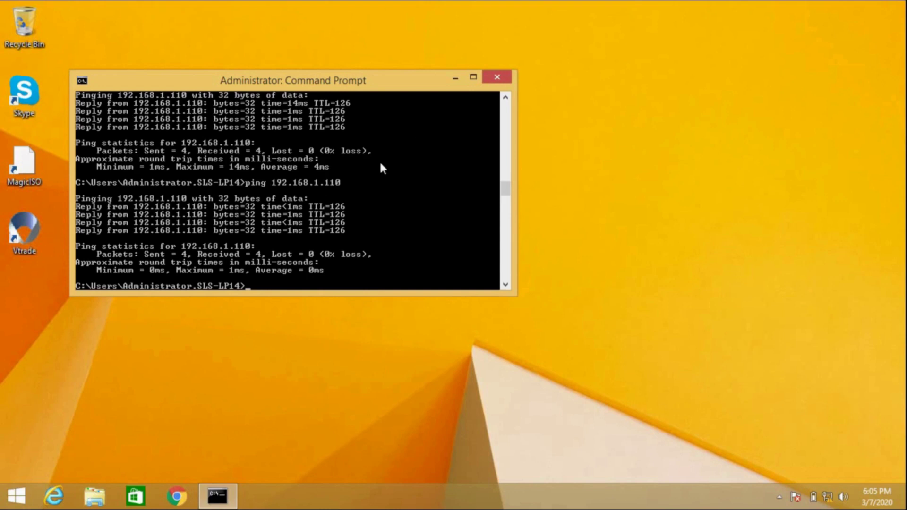
mouse_move(543, 1)
left_click(583, 12)
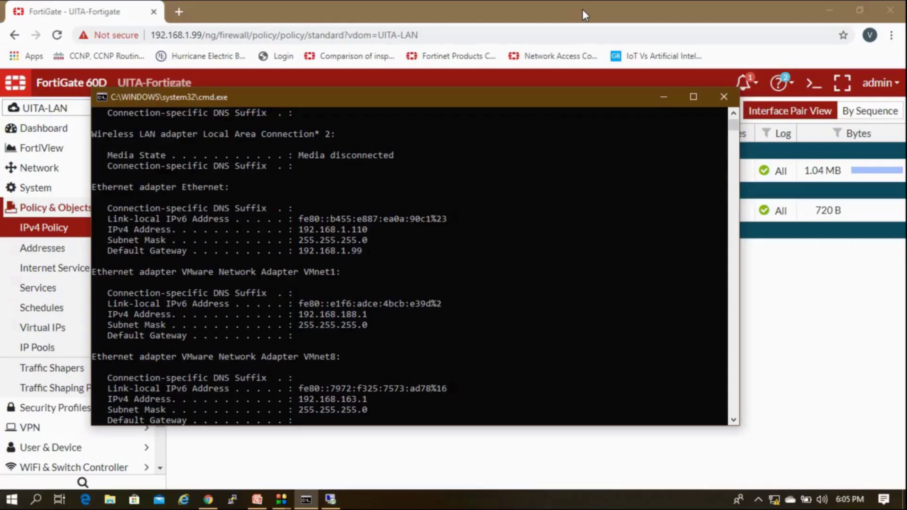
Edit the Lan-Root policy to replace service ALL with PING and save it.
left_click(664, 97)
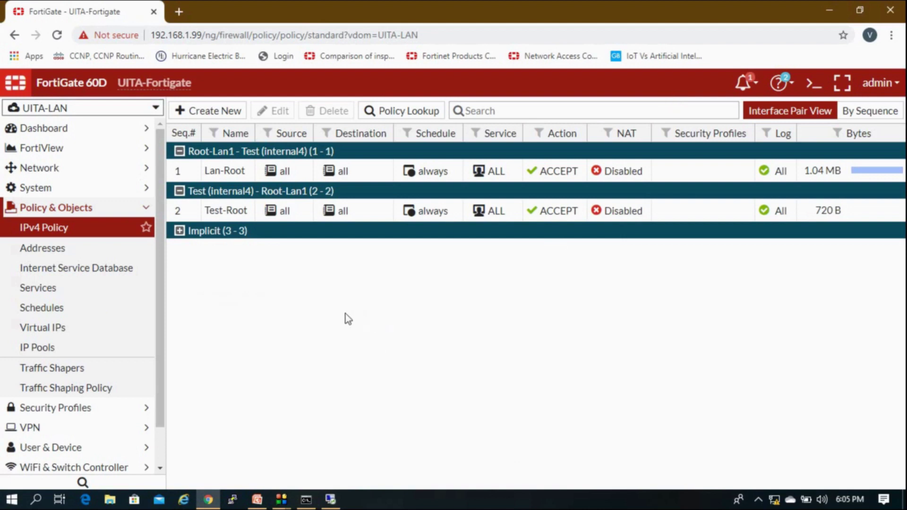
left_click(124, 209)
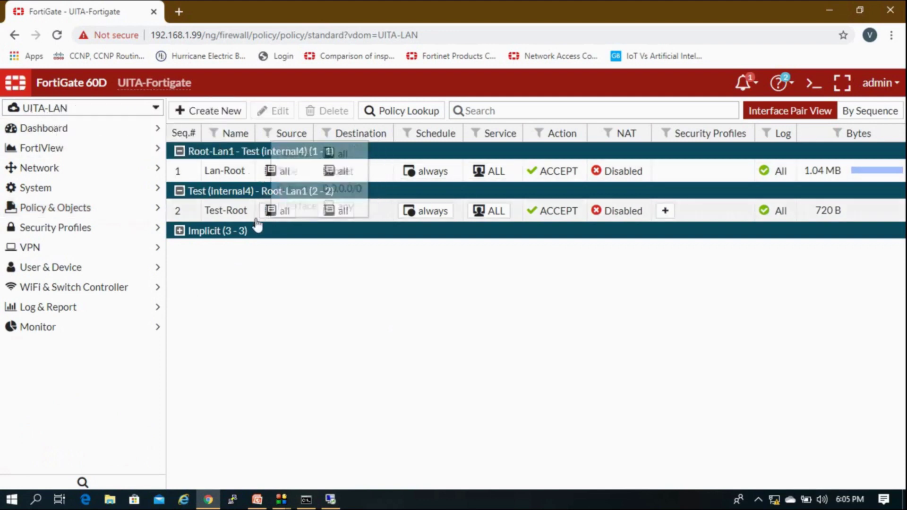
left_click(226, 174)
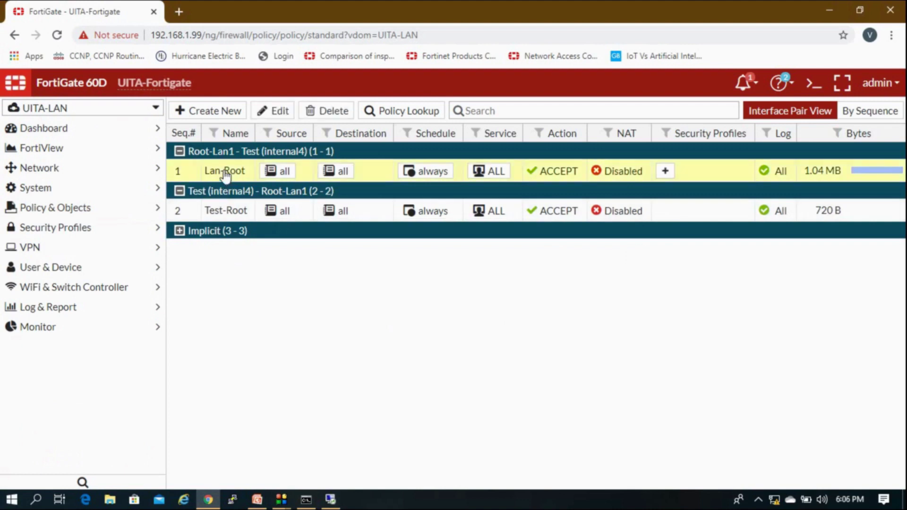
double_click(372, 176)
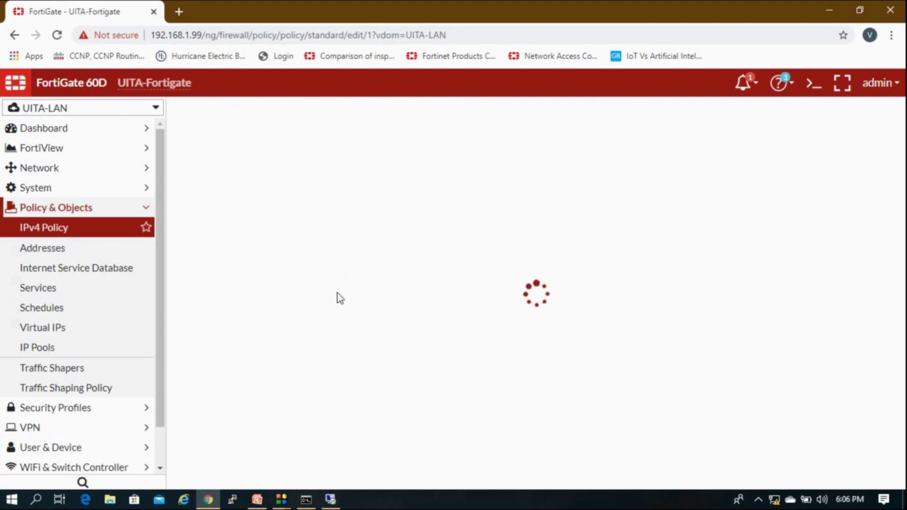
left_click(443, 291)
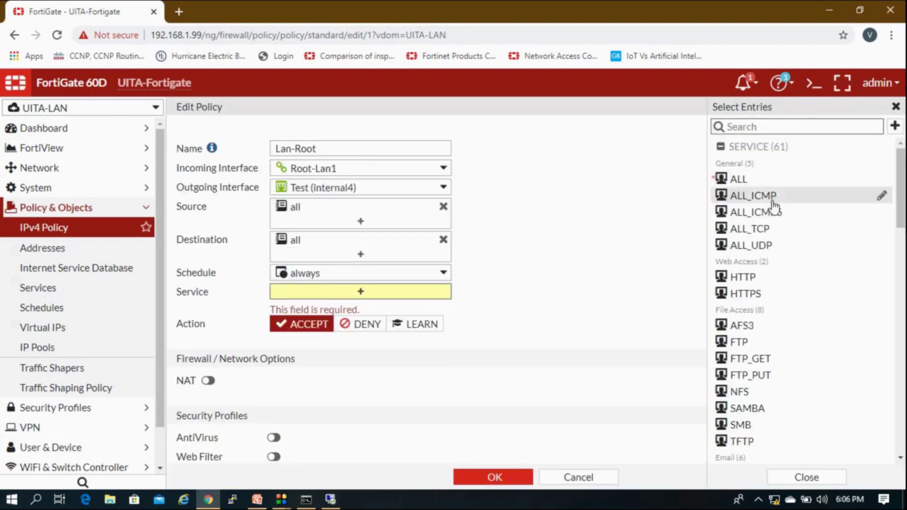
mouse_move(773, 207)
type("ping")
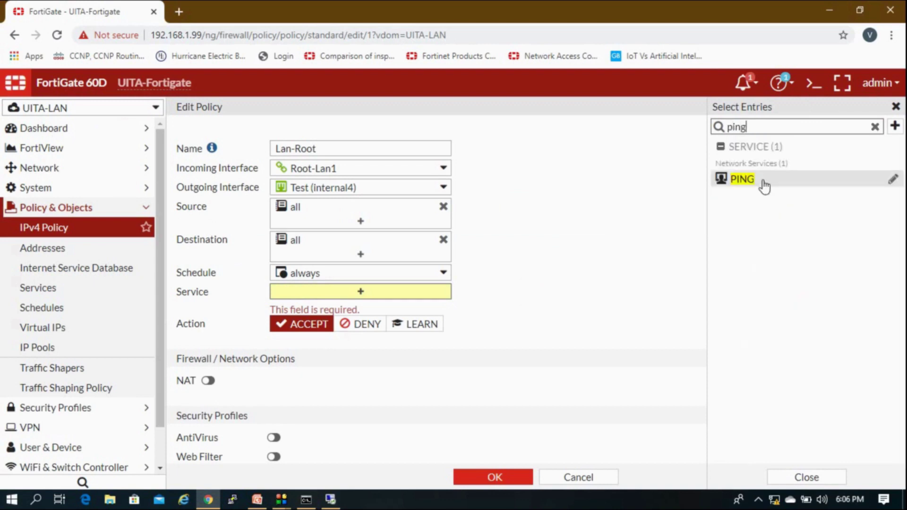
left_click(765, 186)
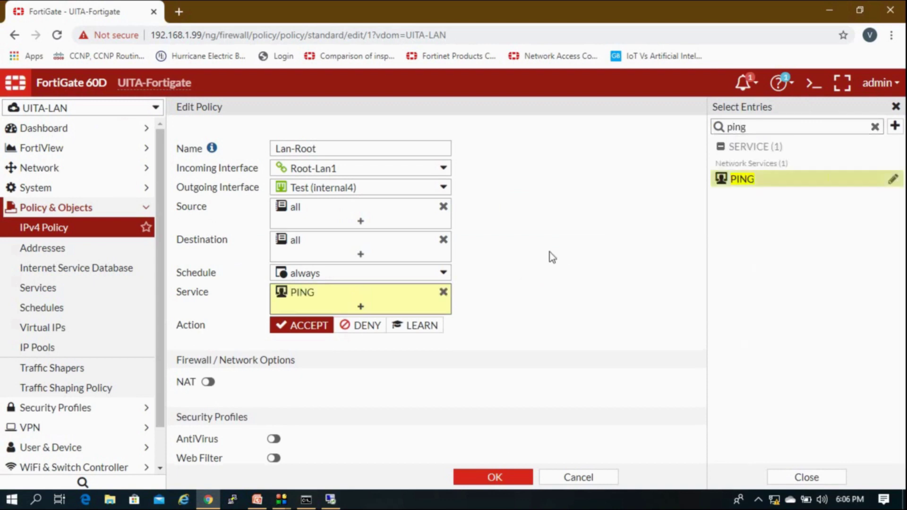
left_click(548, 255)
left_click(524, 479)
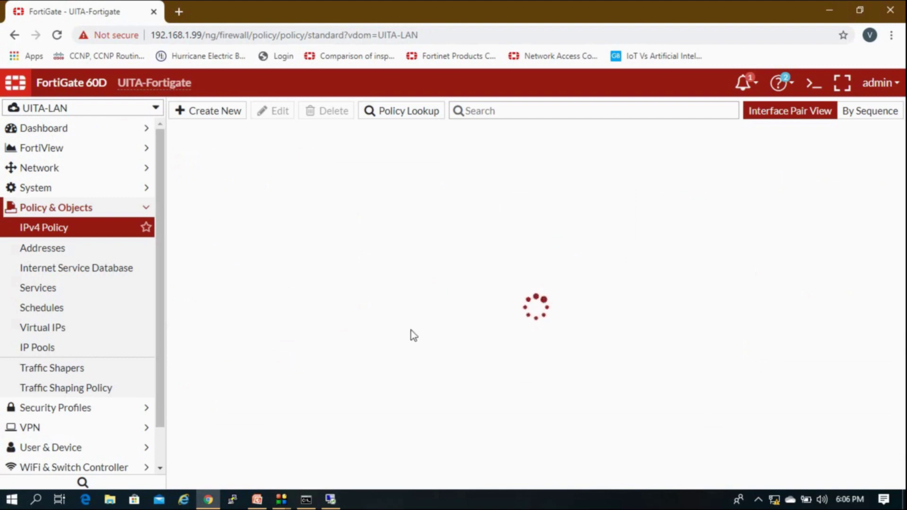
From a new local Command Prompt, ping 192.168.2.2 with 0% loss.
left_click(330, 499)
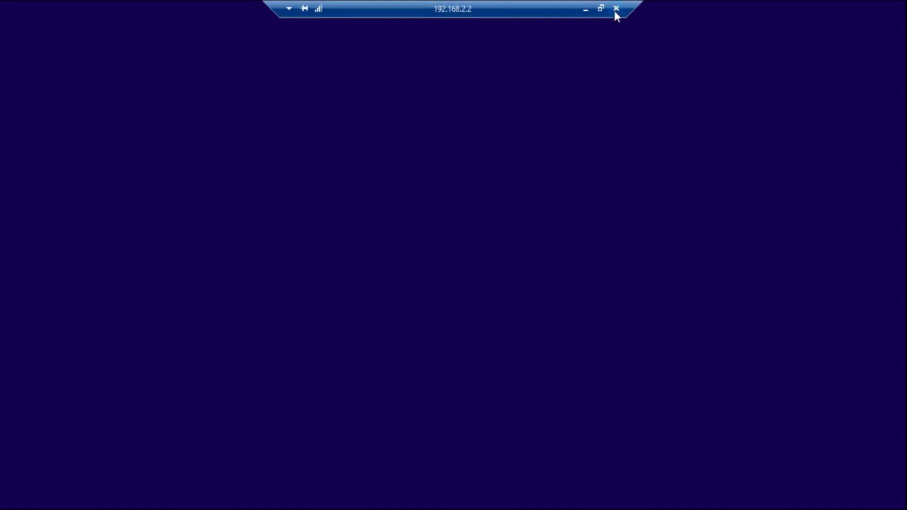
left_click(585, 10)
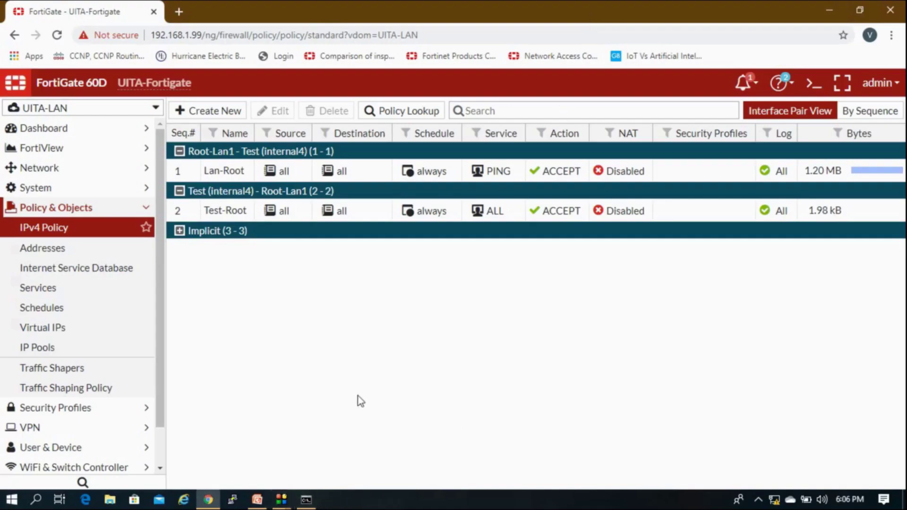
key("super+r")
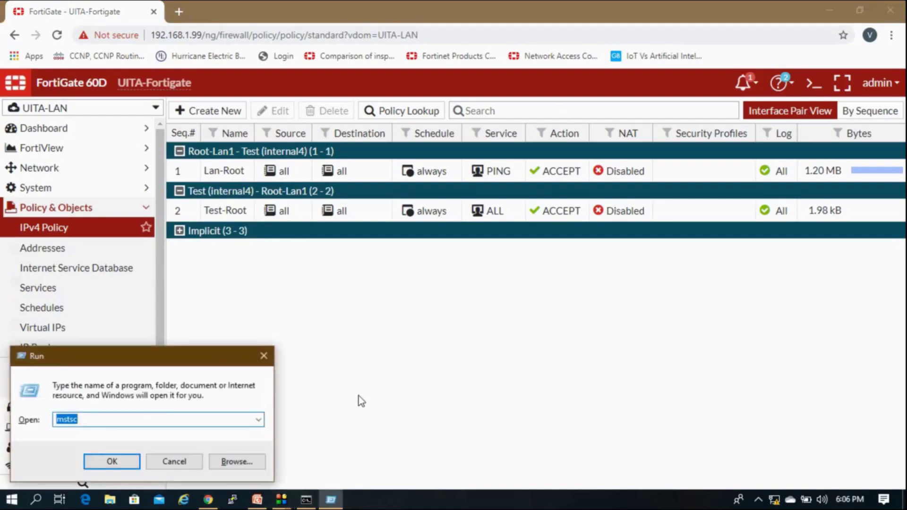
type("cmd")
key("Return")
type("ping 192.168.2.2")
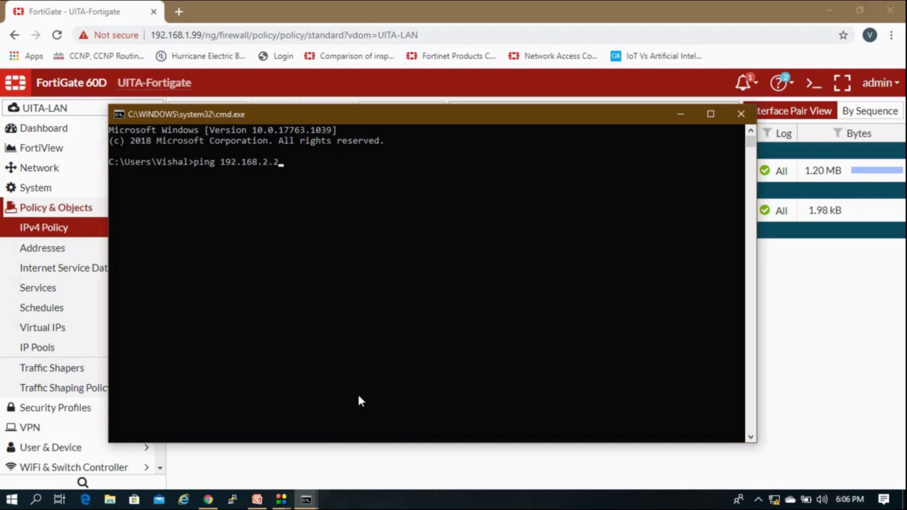
key("Return")
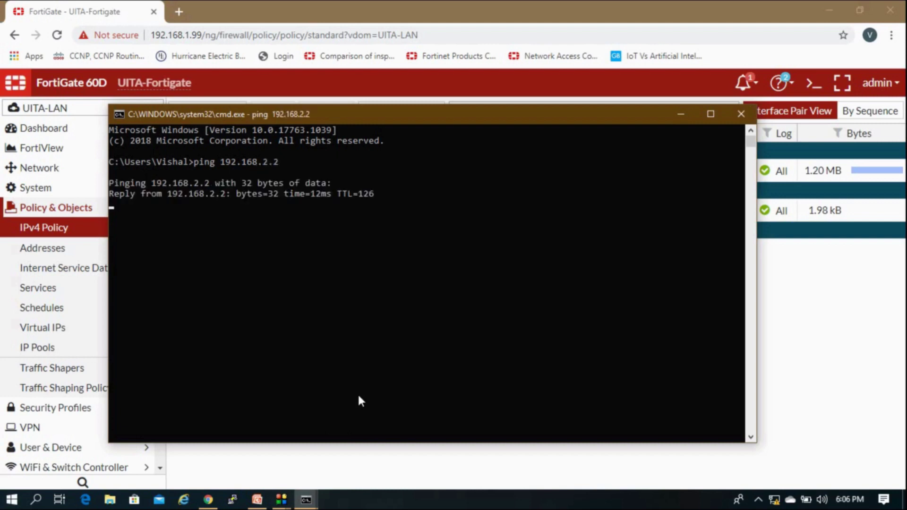
Launch mstsc and connect to 192.168.2.2.
key("super+r")
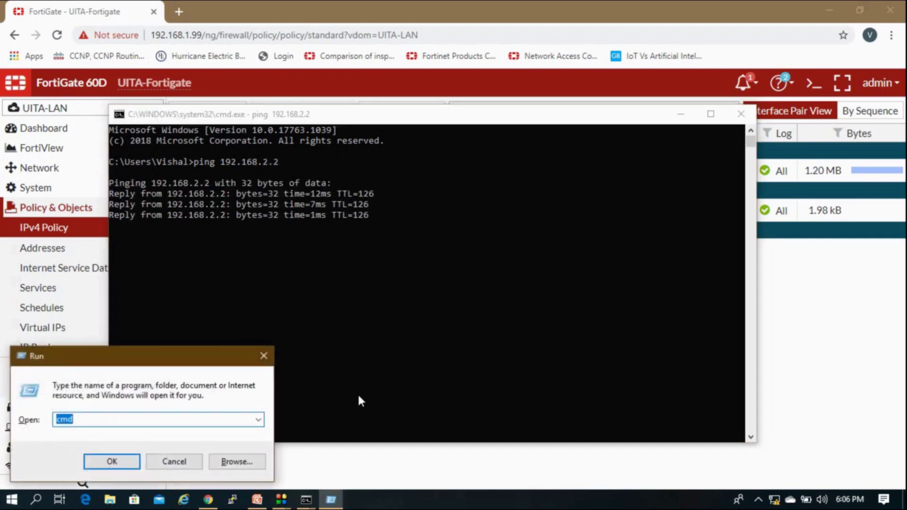
type("mstsc")
key("Return")
type("1")
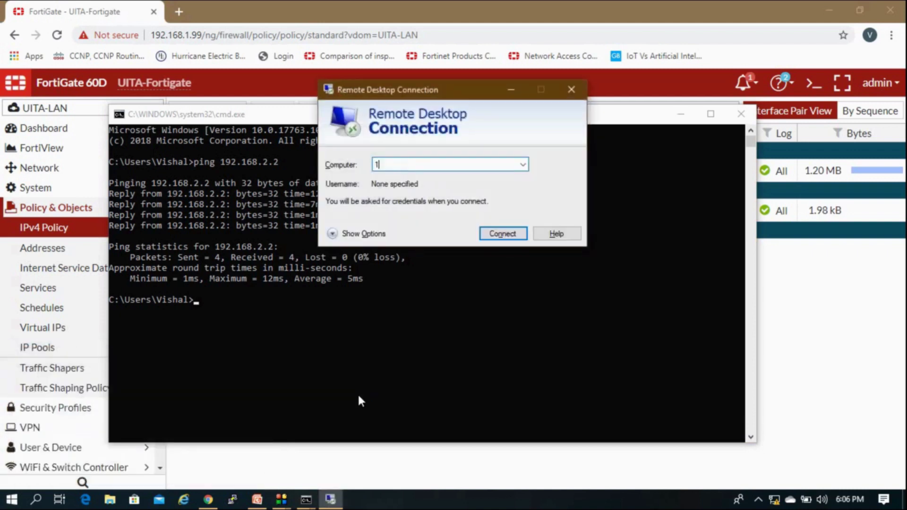
type("92")
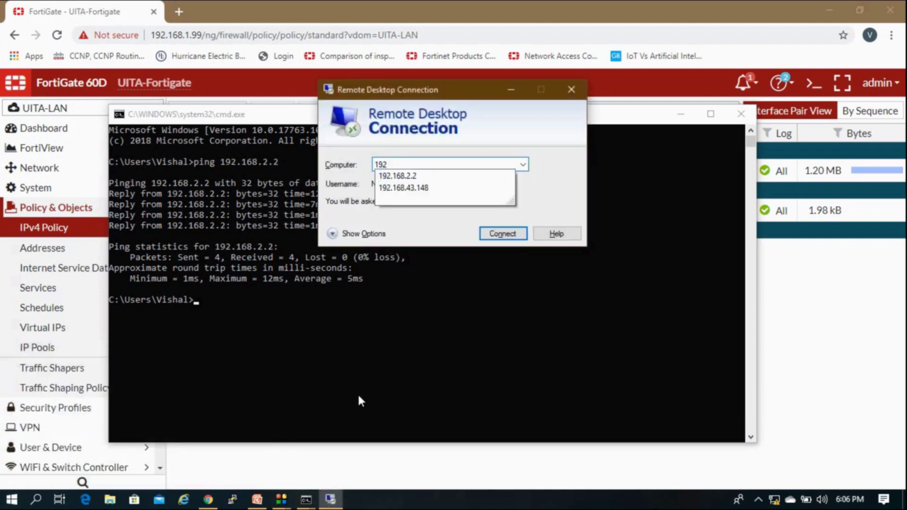
type(".168.2.2")
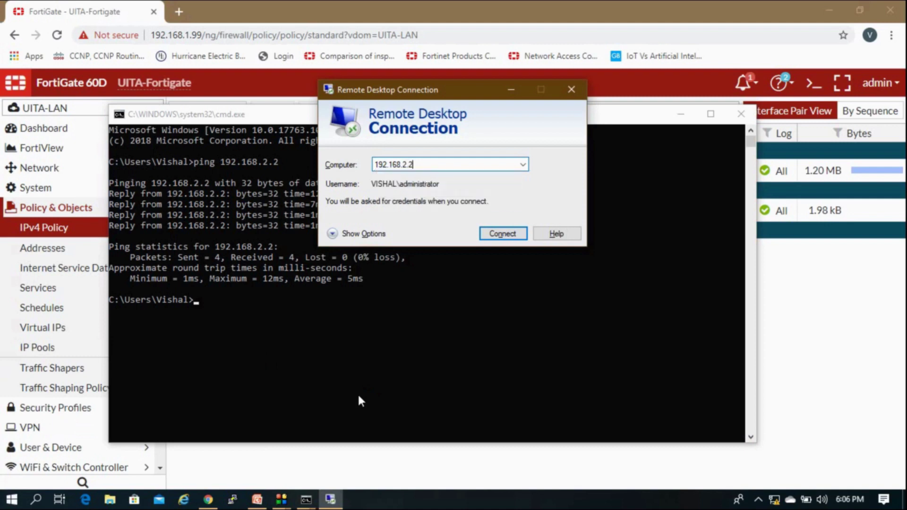
key("Return")
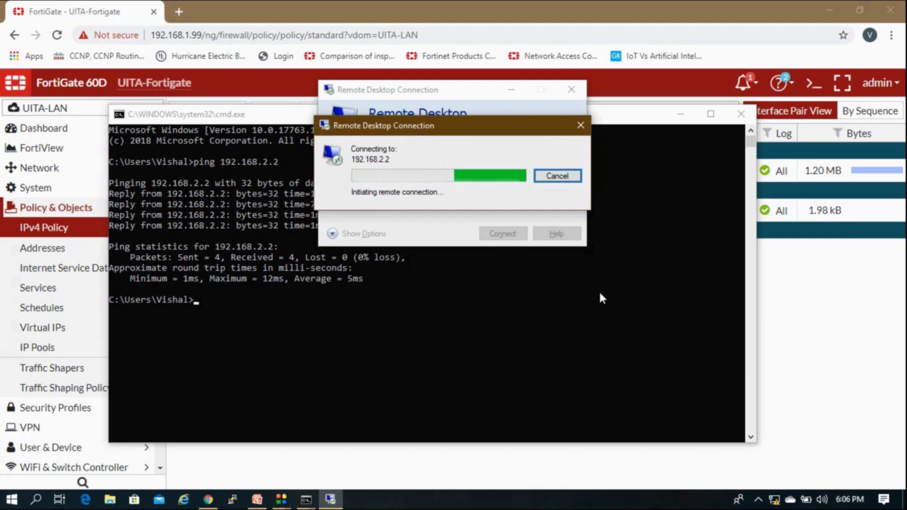
left_click(800, 270)
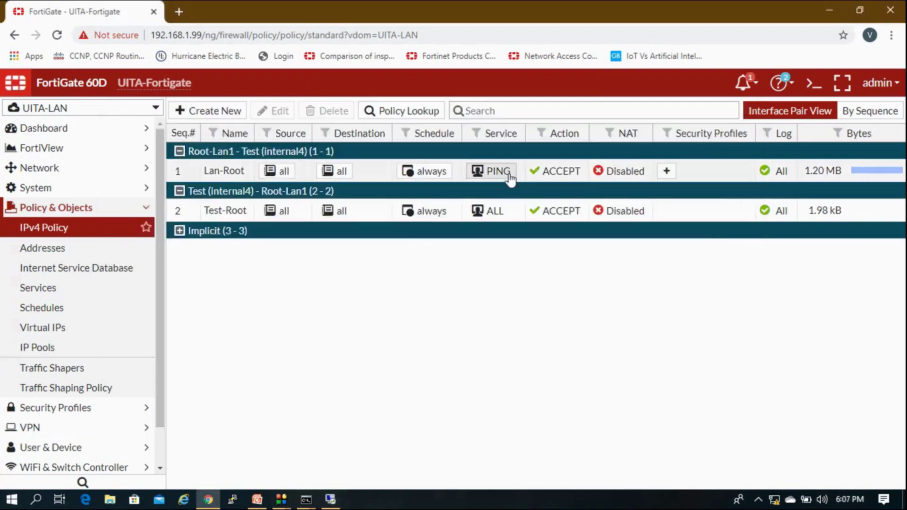
Show the Lan-Root policy in FortiView and browse its Destinations, Sessions, Applications, Countries and Sources.
right_click(700, 171)
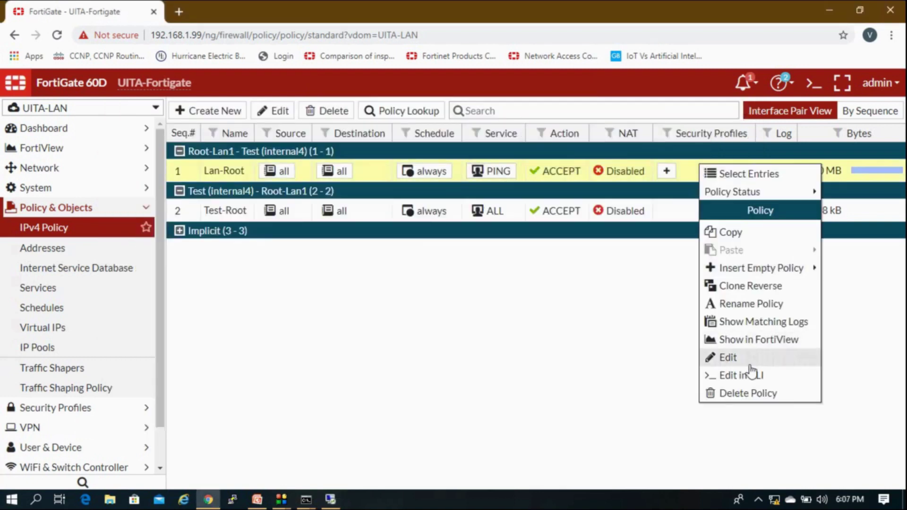
left_click(755, 341)
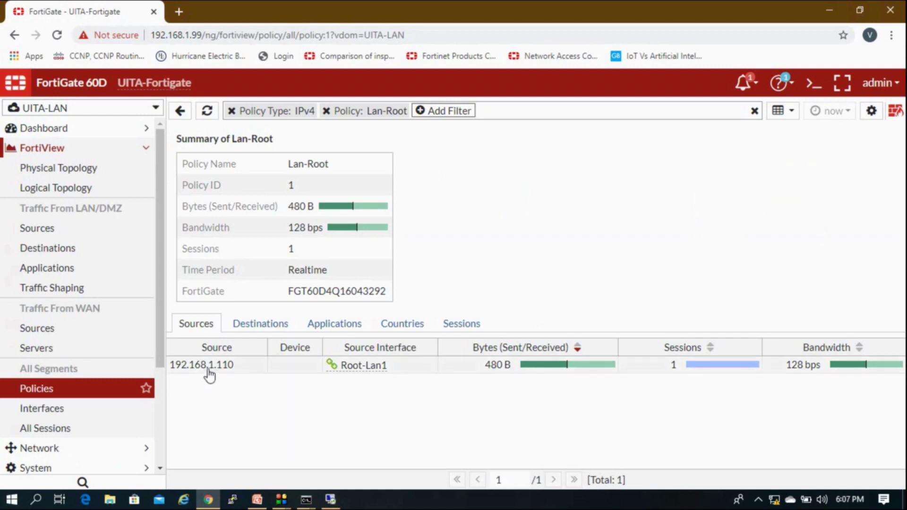
left_click(253, 329)
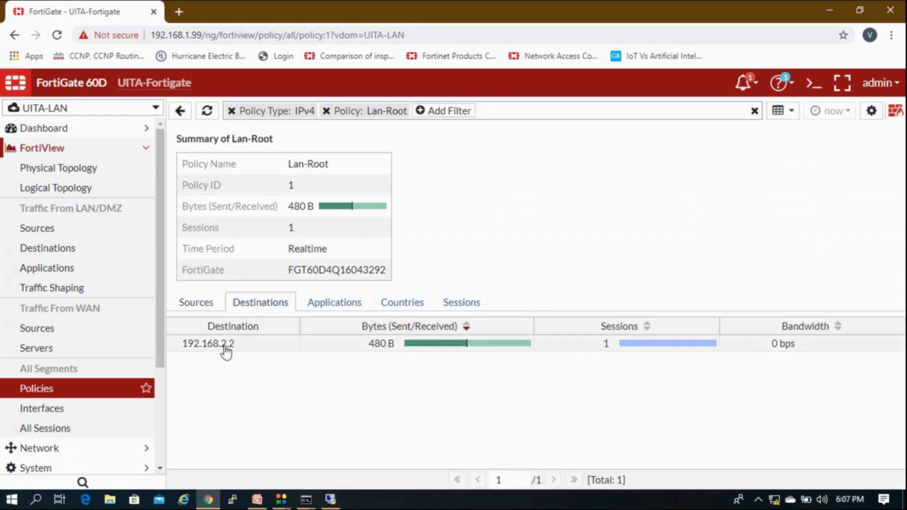
left_click(459, 309)
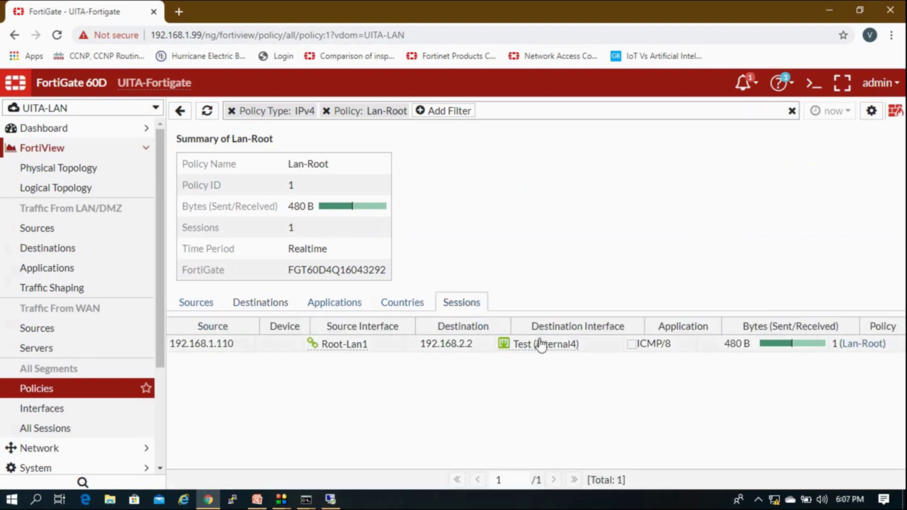
left_click(361, 309)
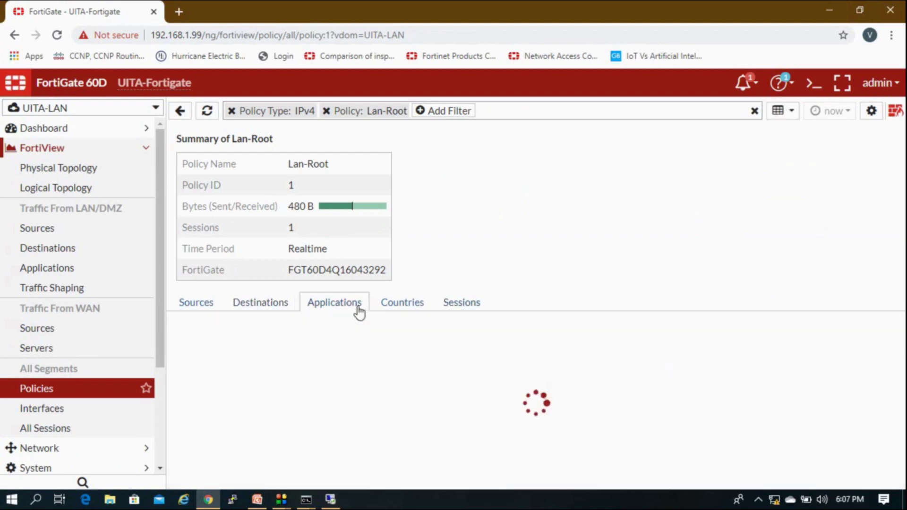
left_click(395, 286)
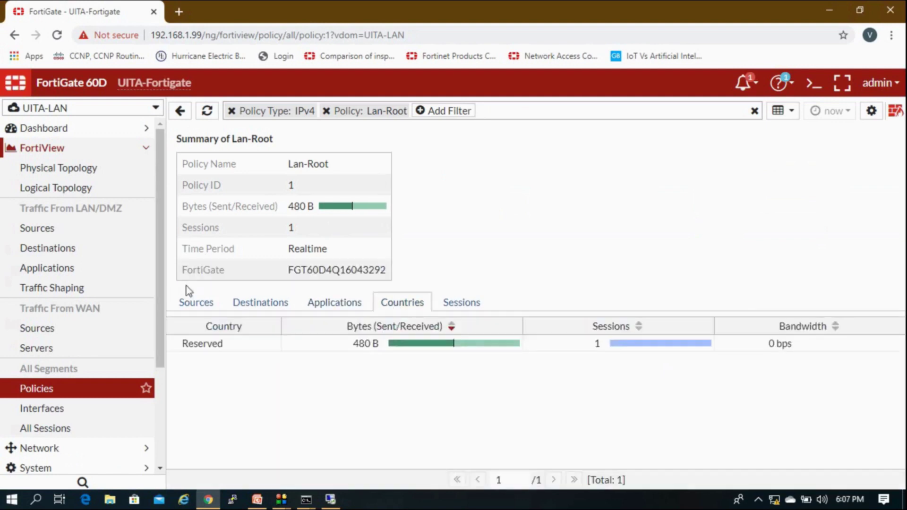
left_click(205, 304)
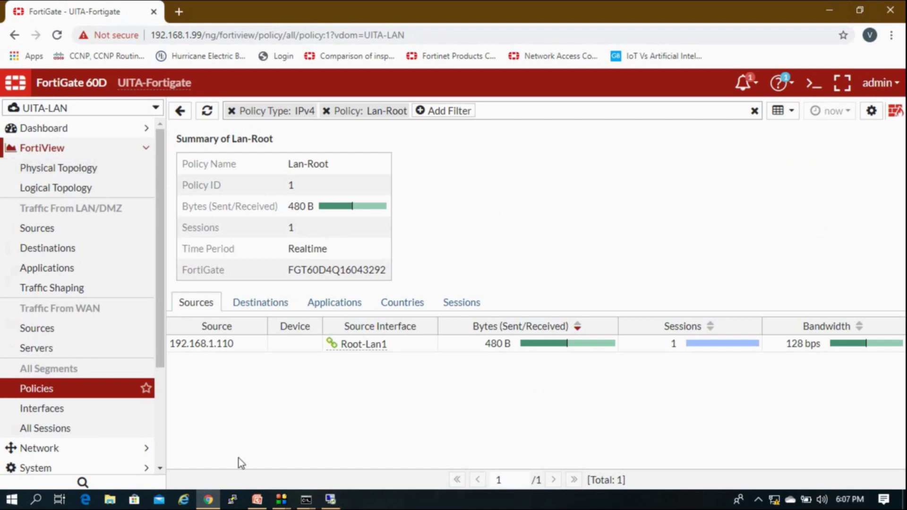
Dismiss the Remote Desktop connection error, close that window, and return to FortiGate.
left_click(330, 499)
left_click(566, 283)
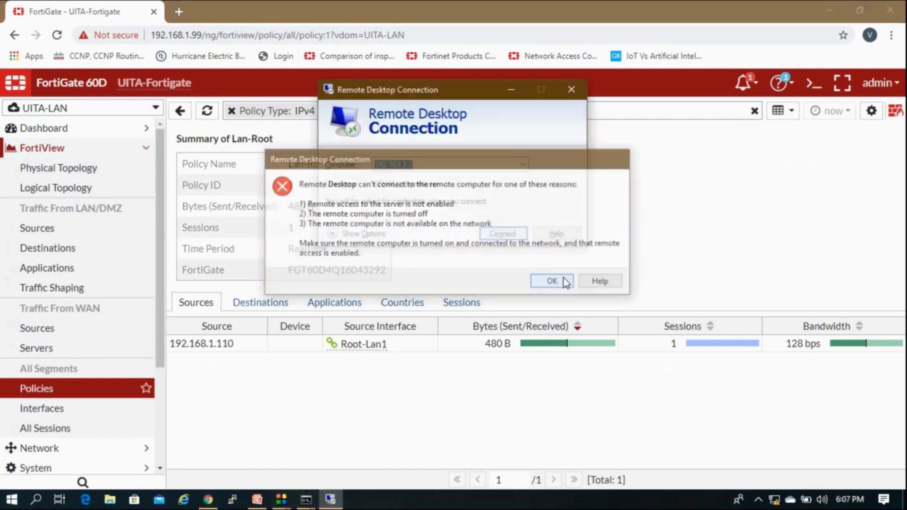
left_click(571, 90)
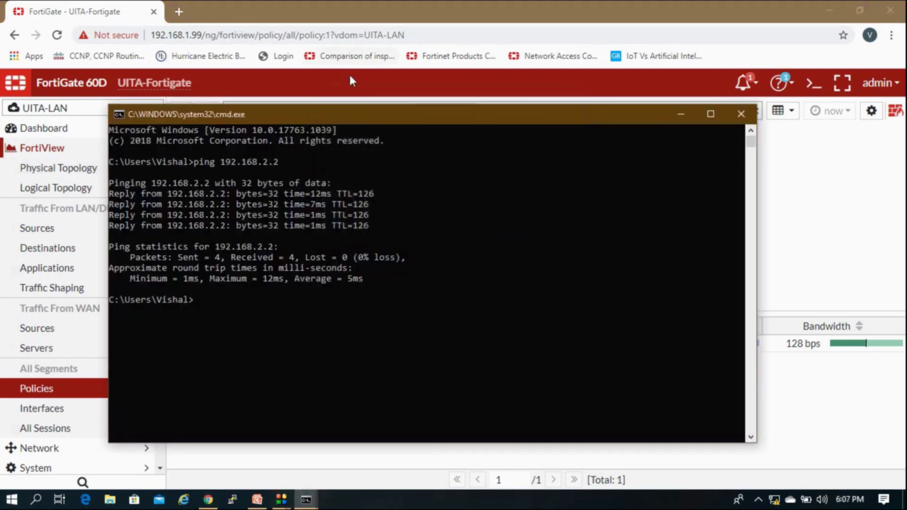
left_click(350, 82)
left_click(96, 150)
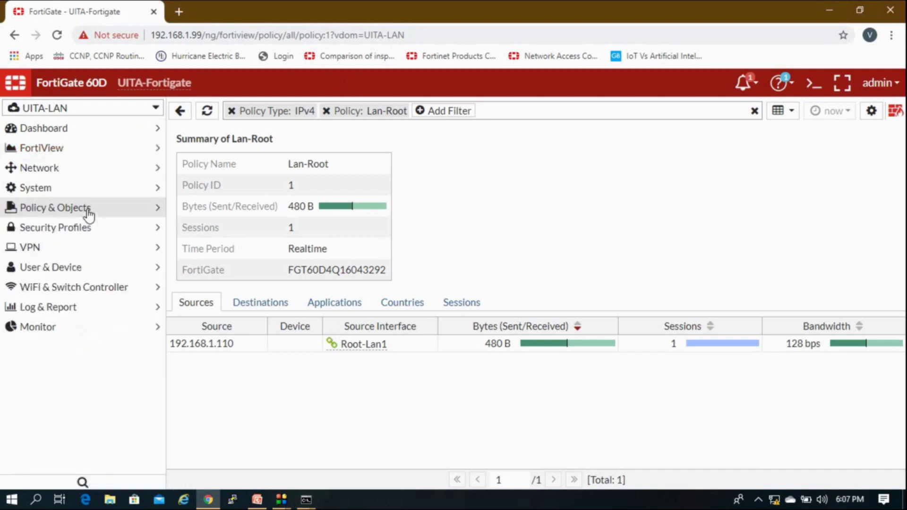
In IPv4 Policy, edit Lan-Root to swap the PING service for ALL and save.
left_click(86, 209)
left_click(72, 228)
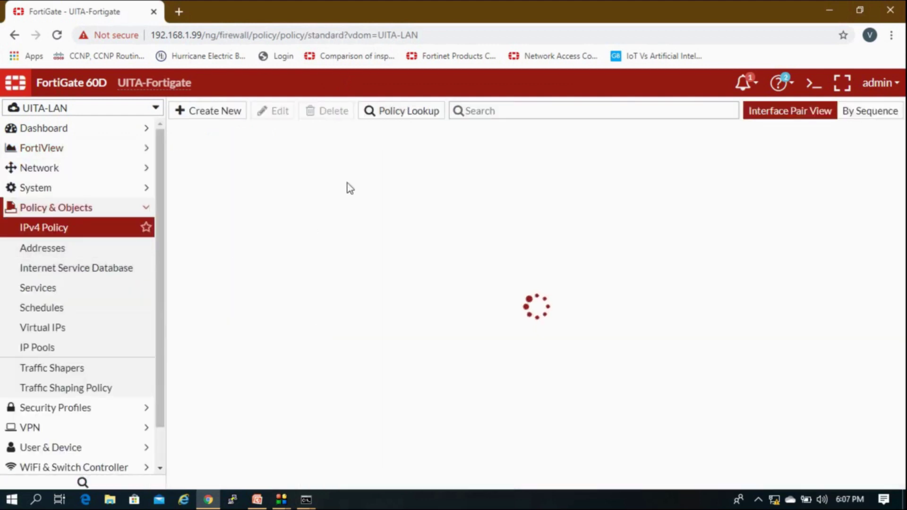
left_click(356, 177)
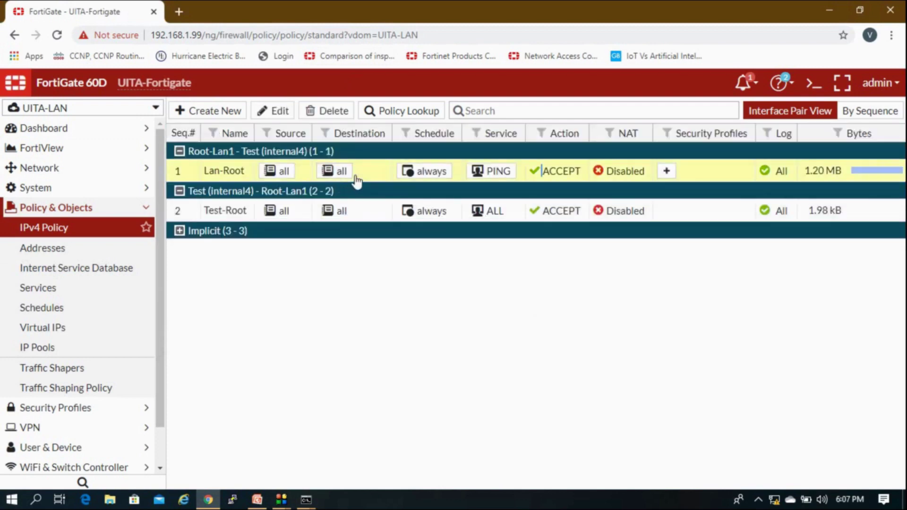
double_click(355, 178)
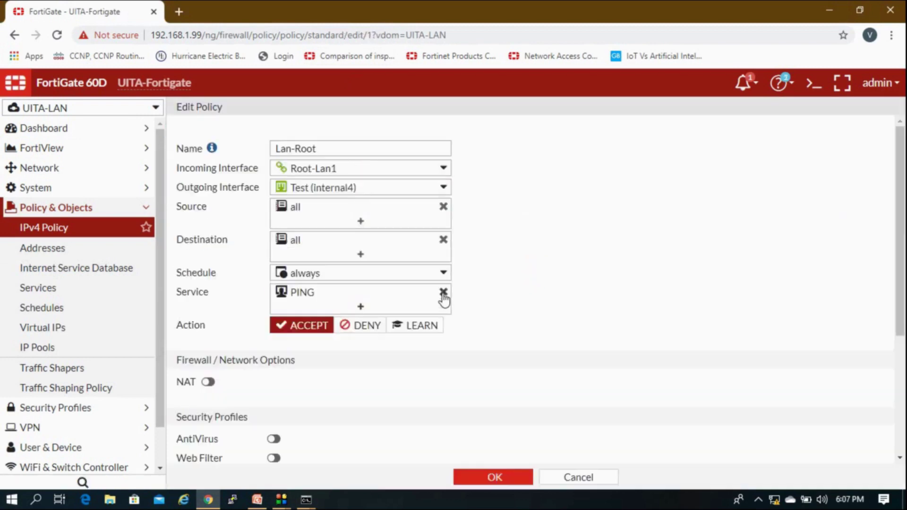
left_click(443, 292)
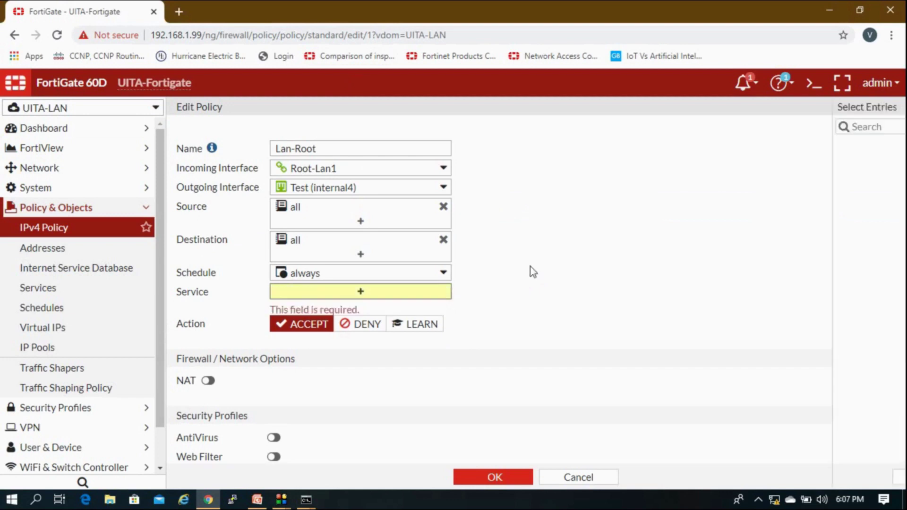
left_click(758, 178)
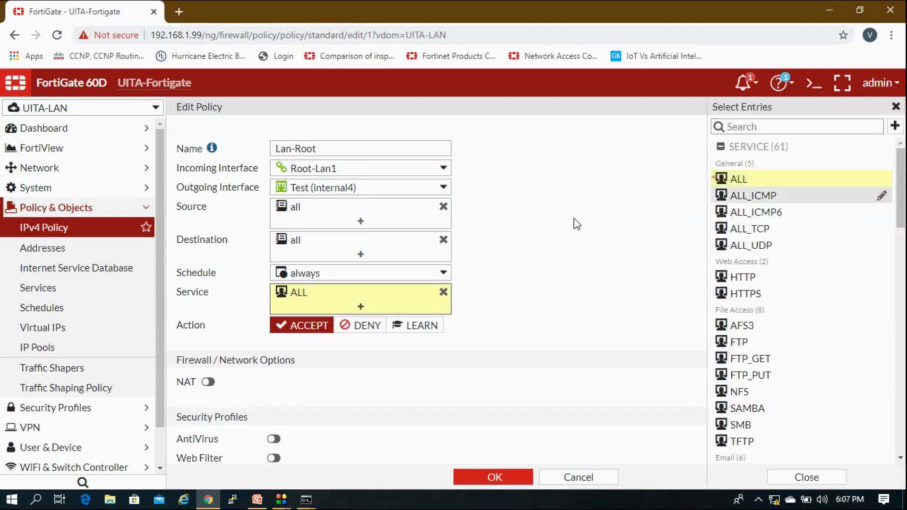
left_click(520, 482)
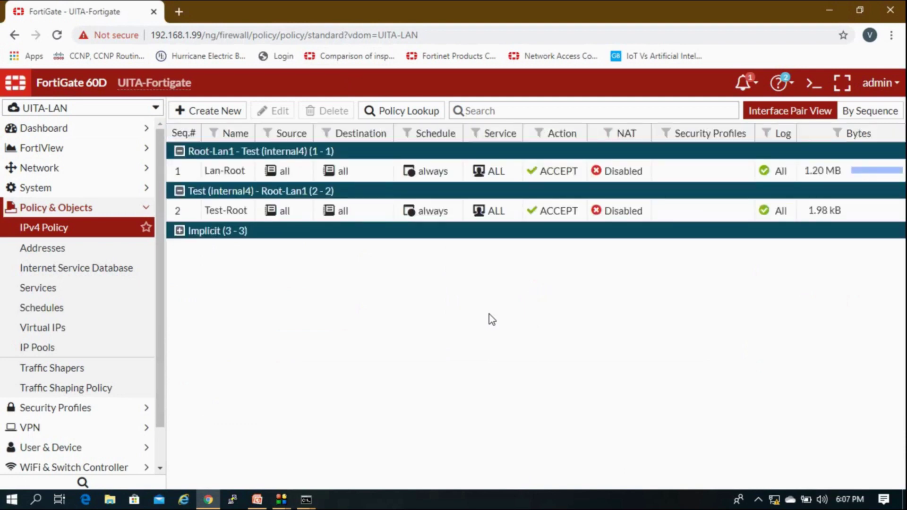
Check the VIP and IP pool addresses on the Lab Network slide, then switch FortiGate to the root VDOM.
left_click(257, 500)
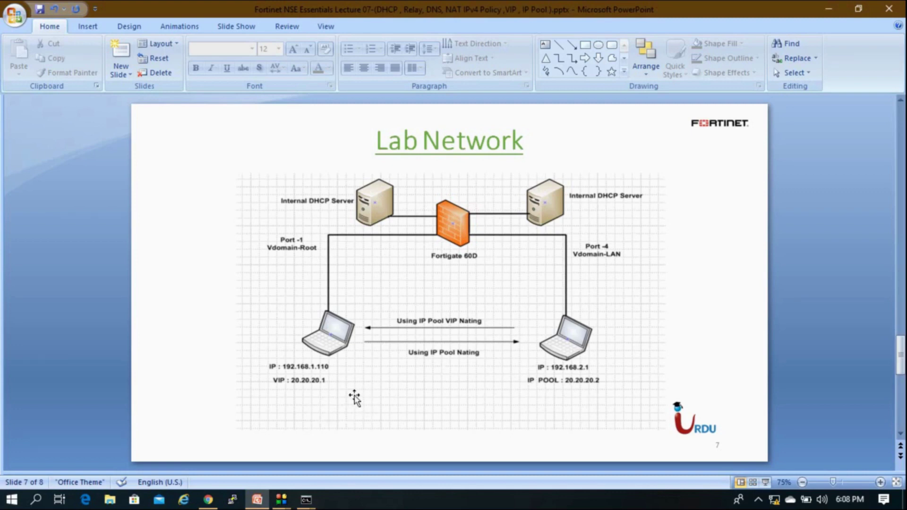
left_click(208, 499)
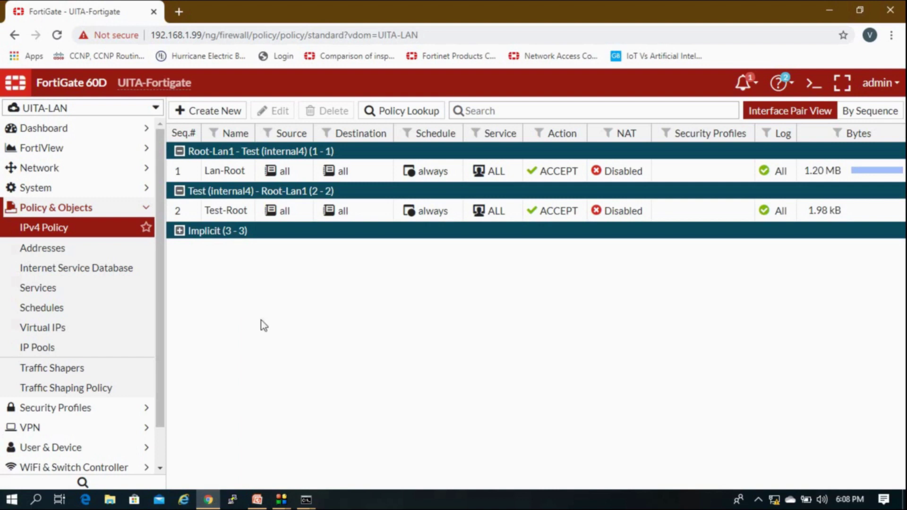
left_click_drag(162, 256, 163, 287)
scroll(162, 287, "up", 2)
mouse_move(208, 500)
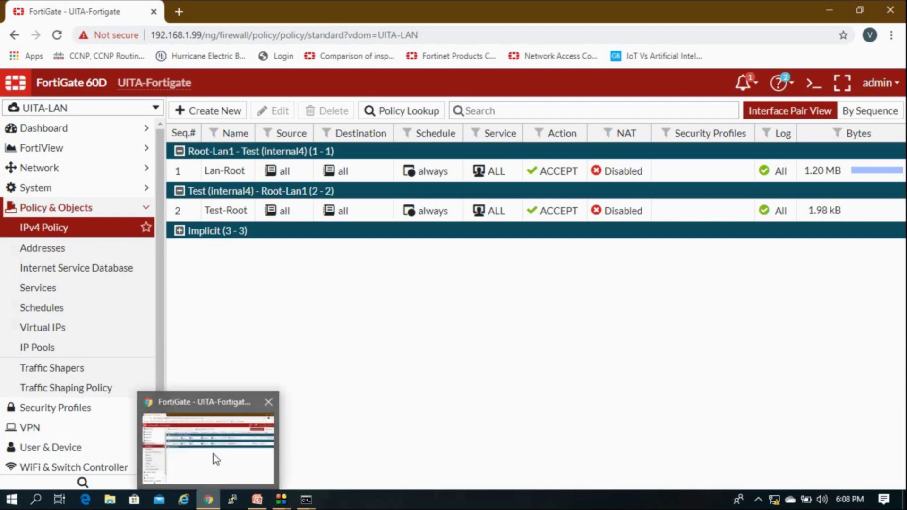
left_click(241, 444)
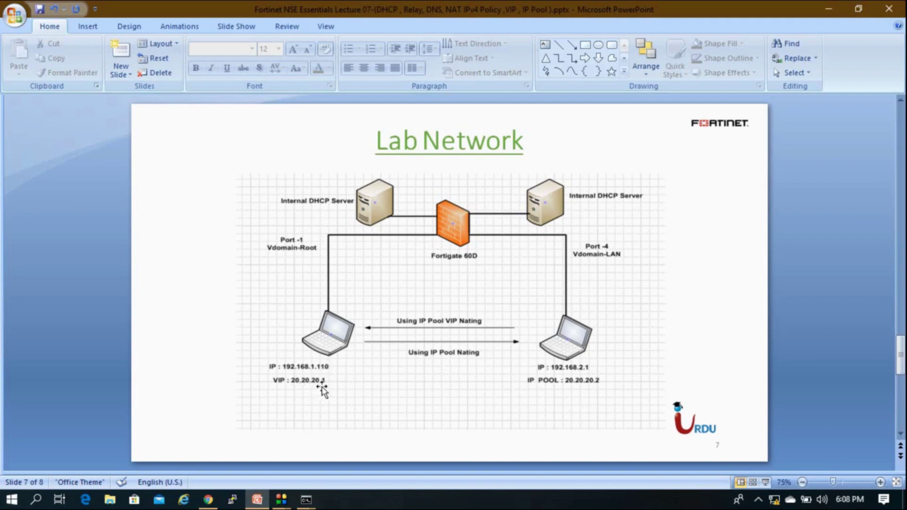
left_click(208, 500)
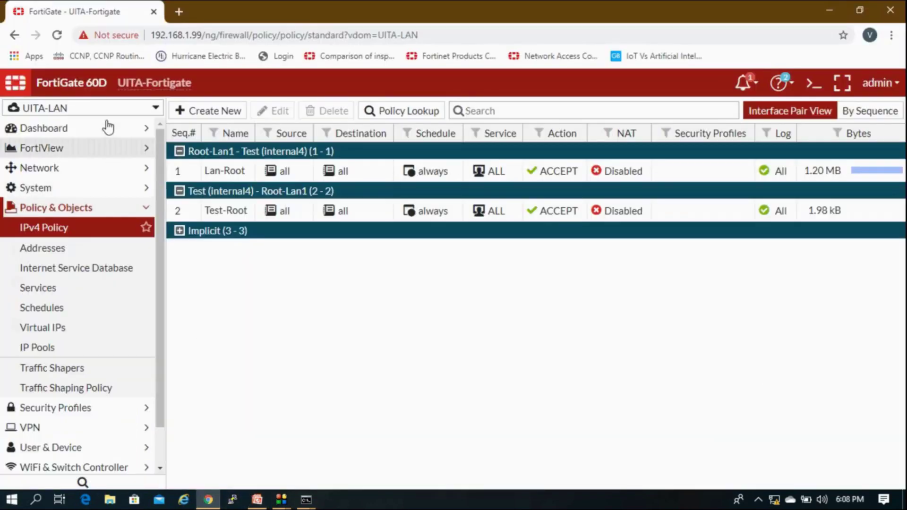
left_click(102, 109)
left_click(77, 162)
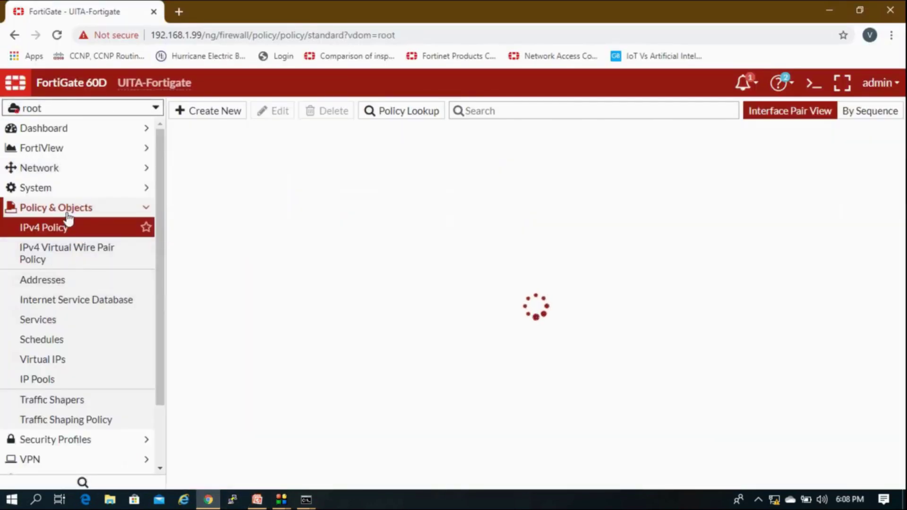
Start a new single virtual IP named Test-NAT, leaving the interface as any.
left_click(63, 364)
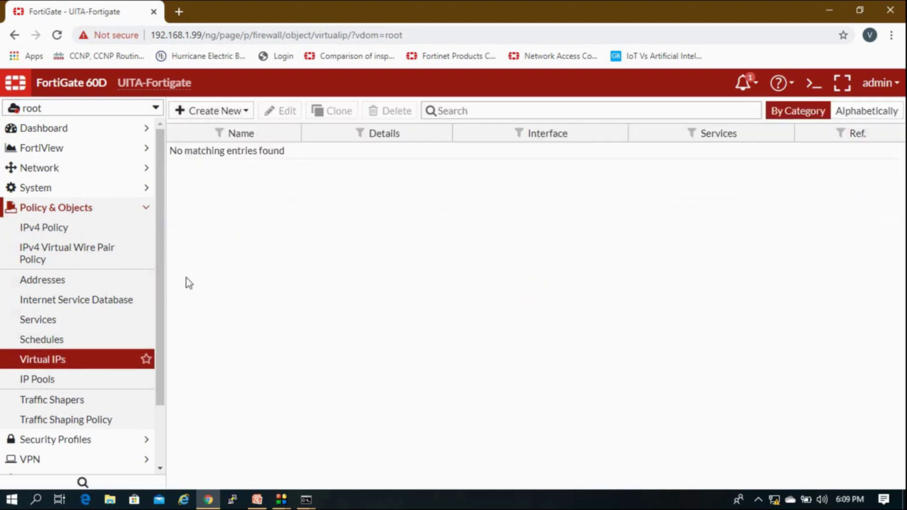
left_click(229, 111)
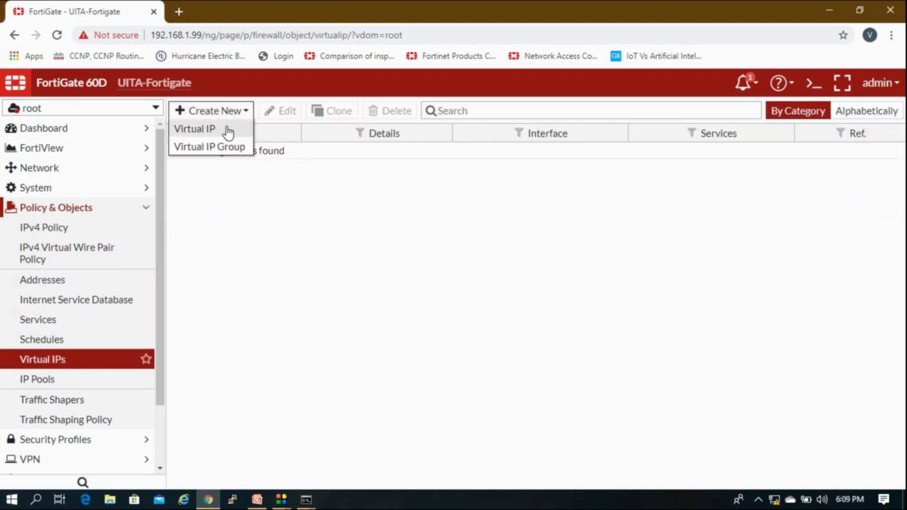
left_click(228, 131)
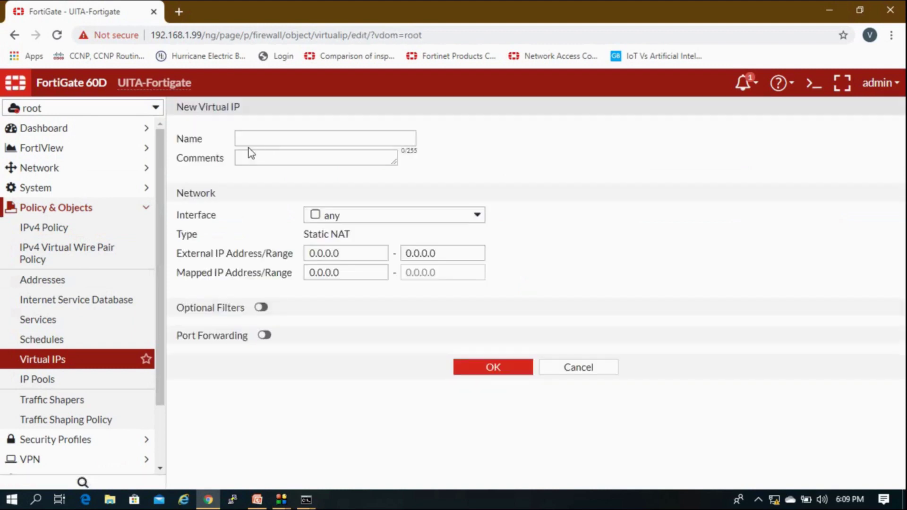
left_click(240, 138)
left_click(240, 137)
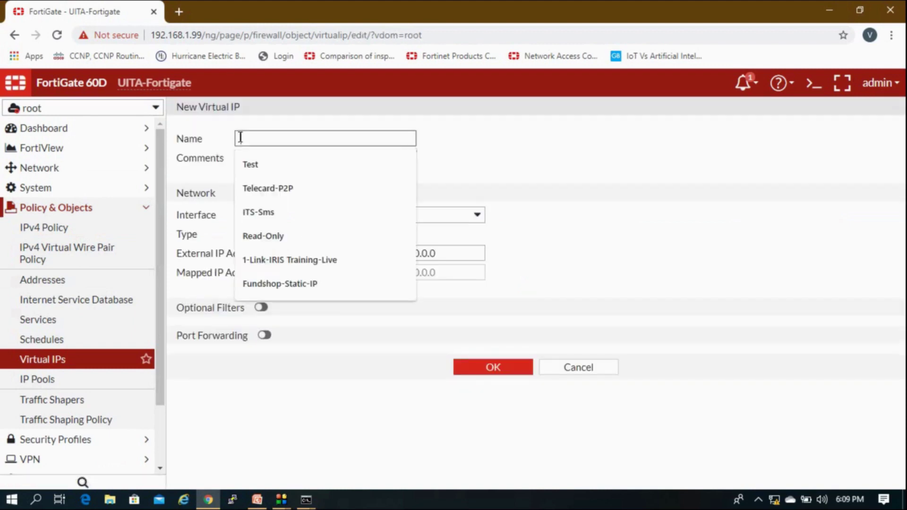
type("Test")
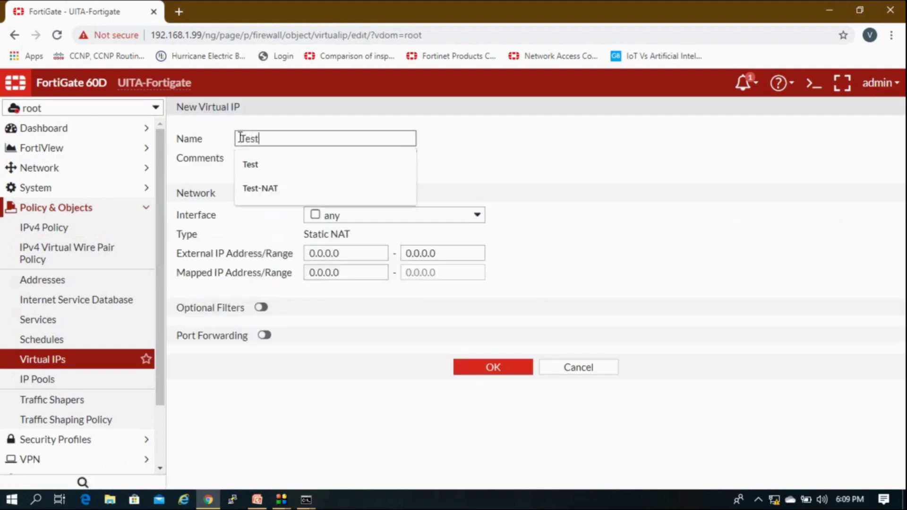
left_click(502, 149)
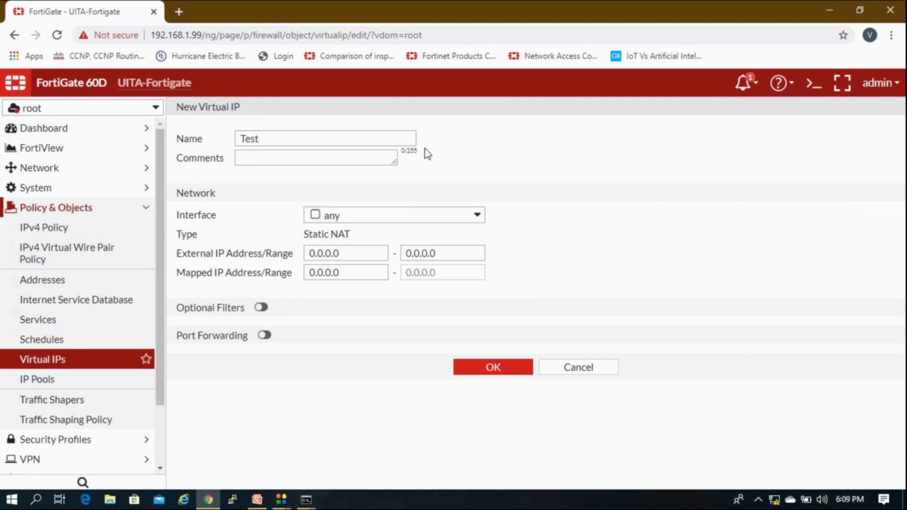
left_click(373, 134)
left_click(334, 185)
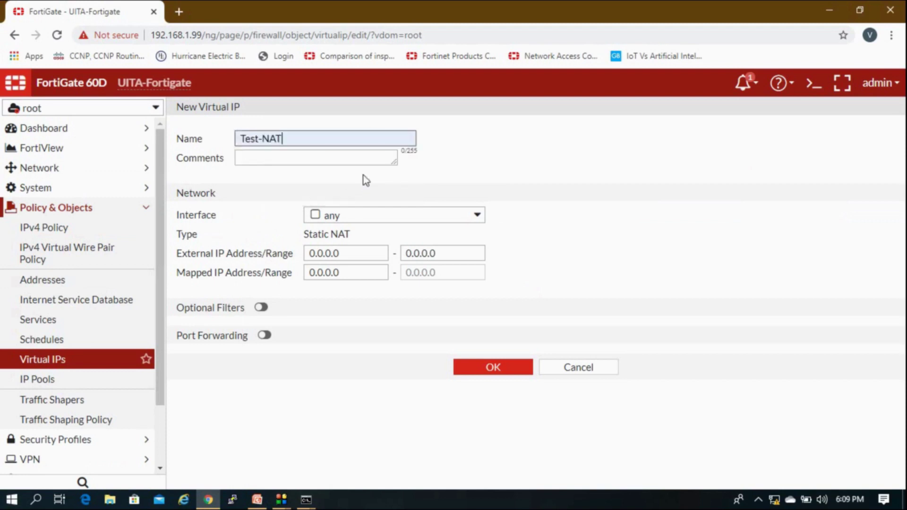
left_click(389, 218)
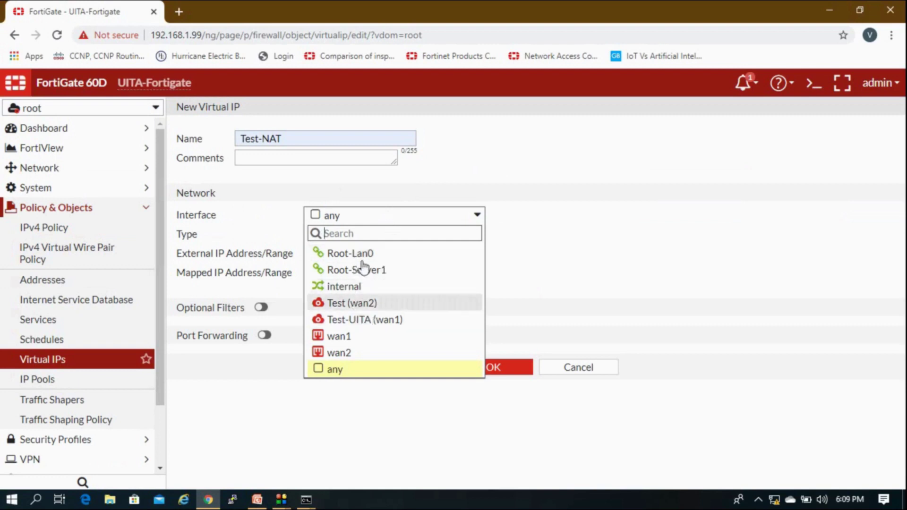
left_click(485, 158)
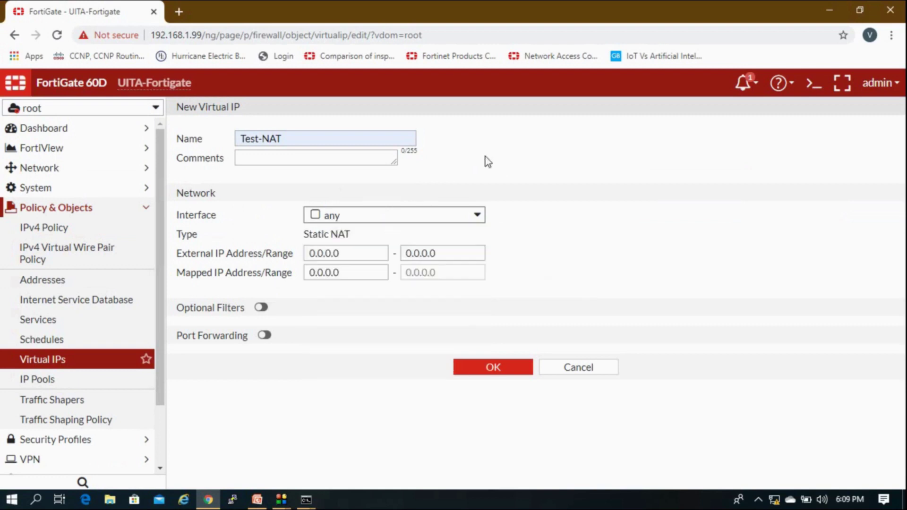
Map external IP 20.20.20.1 to 192.168.1.110 with port forwarding off, and save it.
left_click_drag(359, 259, 231, 259)
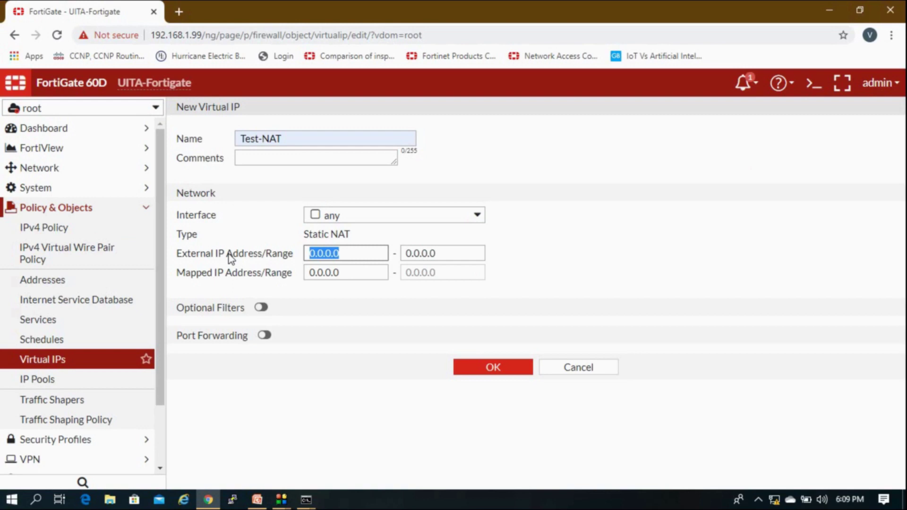
type("20.")
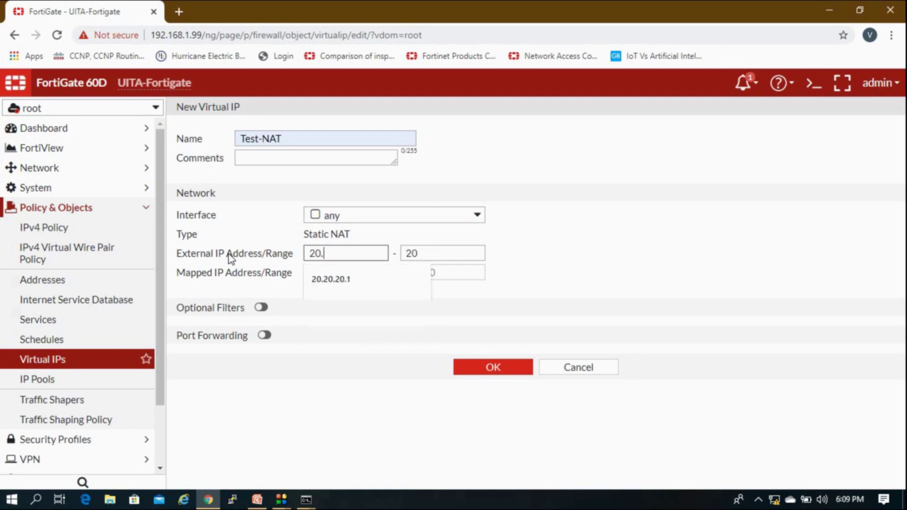
type("20.20.1")
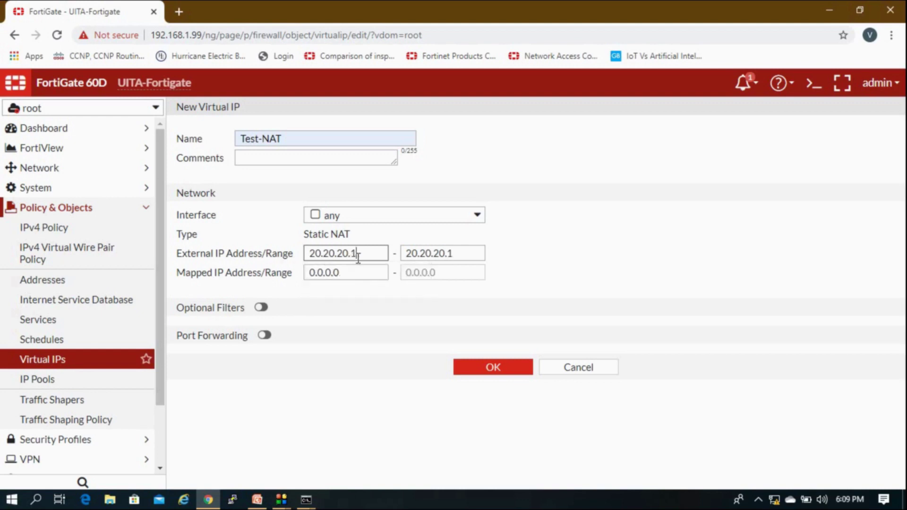
left_click_drag(361, 271, 309, 266)
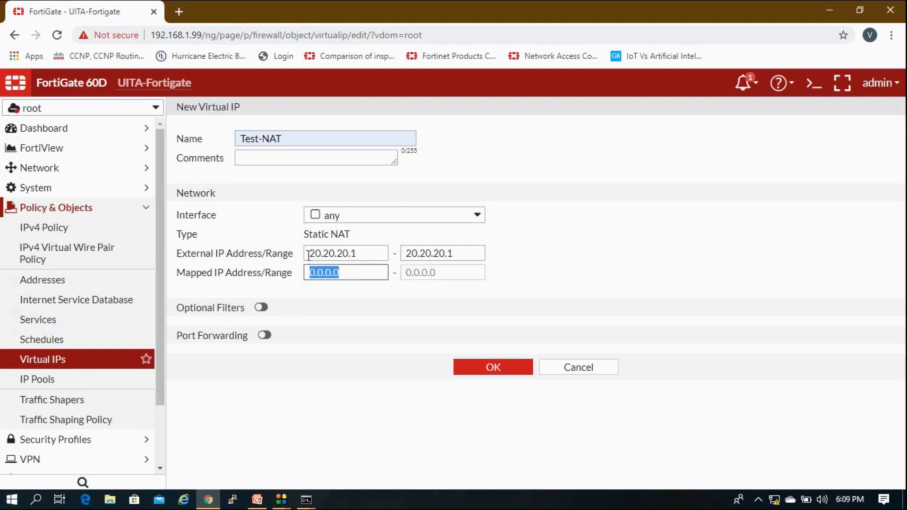
type("192.168")
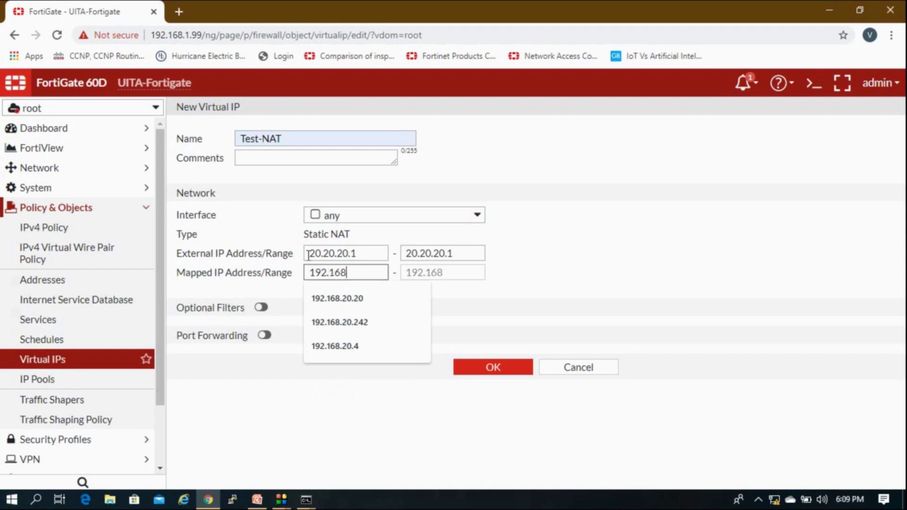
type(".1.110")
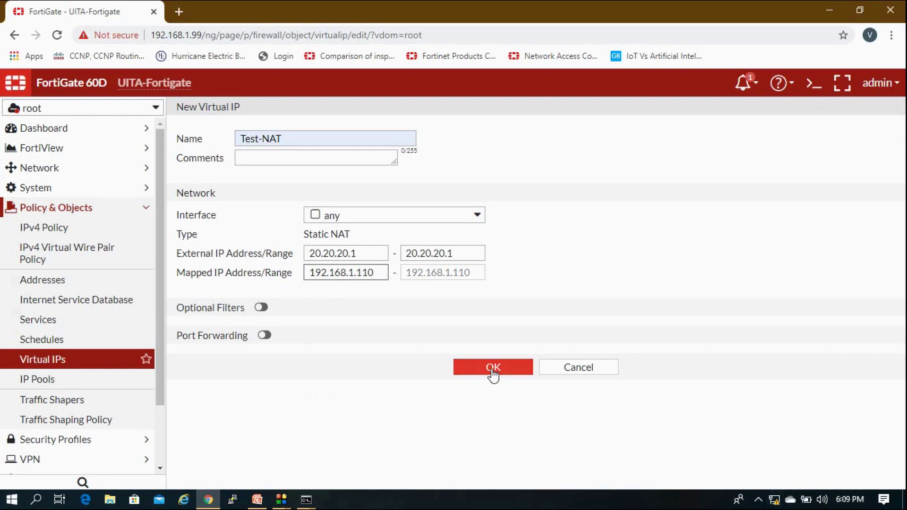
left_click(264, 337)
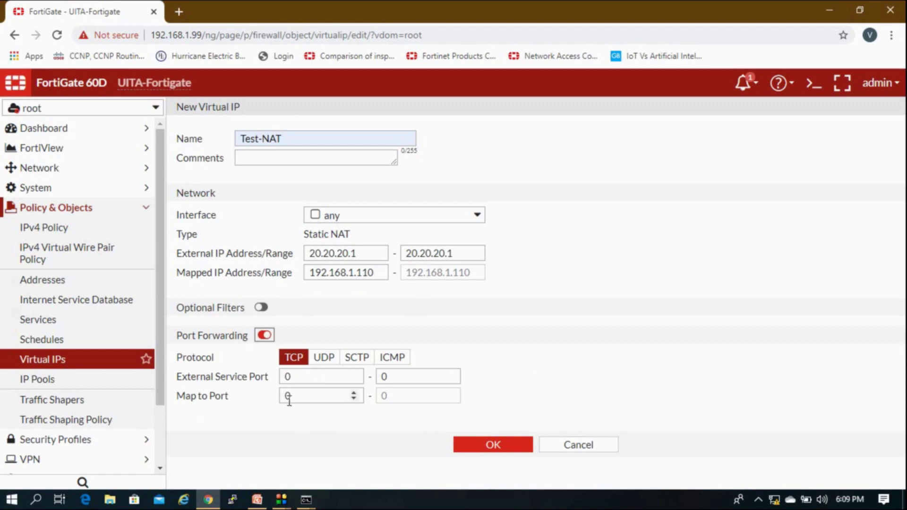
left_click(261, 336)
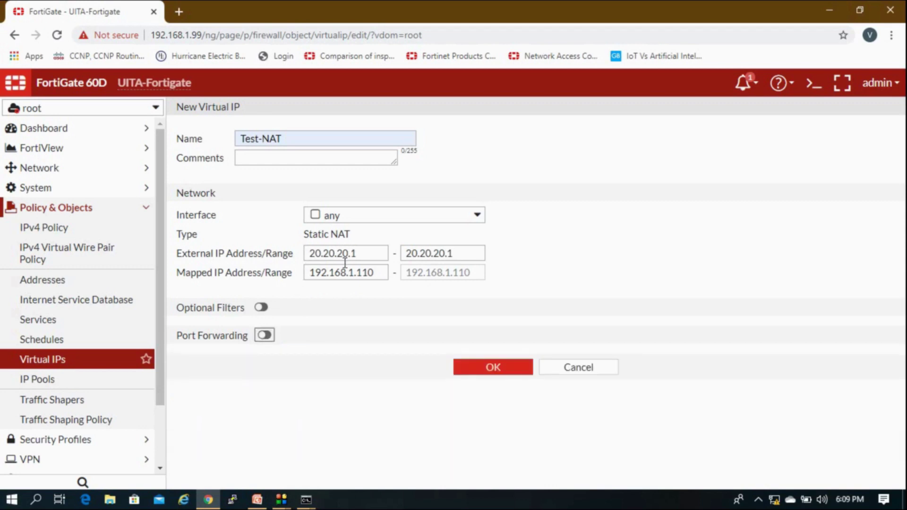
left_click(493, 367)
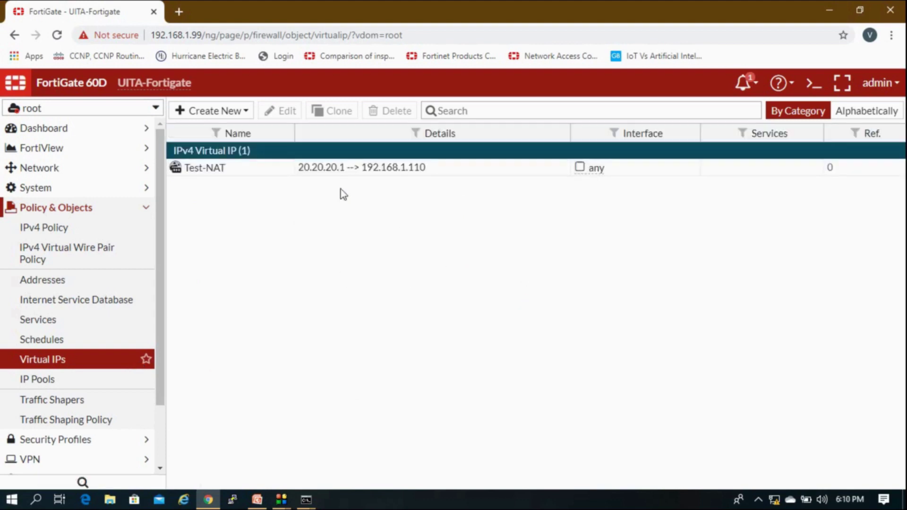
Open the IPv4 policy list, then launch mstsc to connect to 192.168.2.2.
left_click(366, 176)
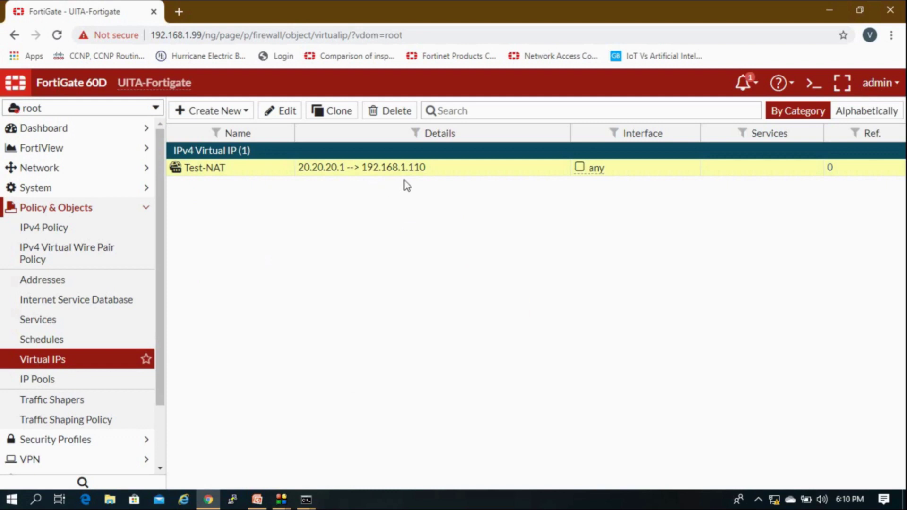
left_click(66, 237)
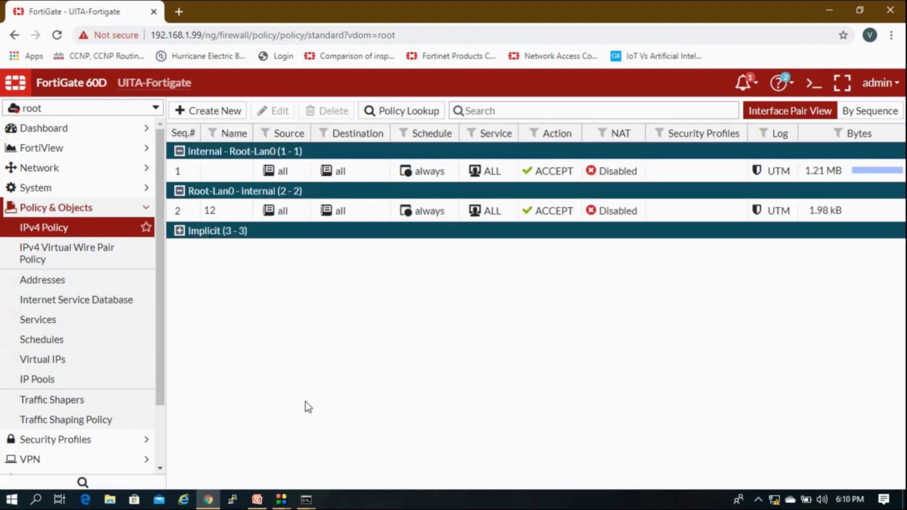
key("super+r")
key("Return")
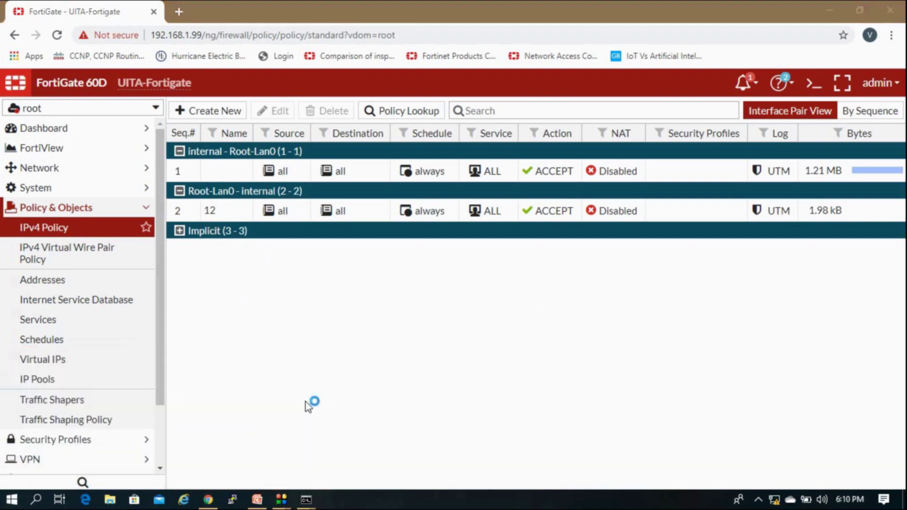
key("Return")
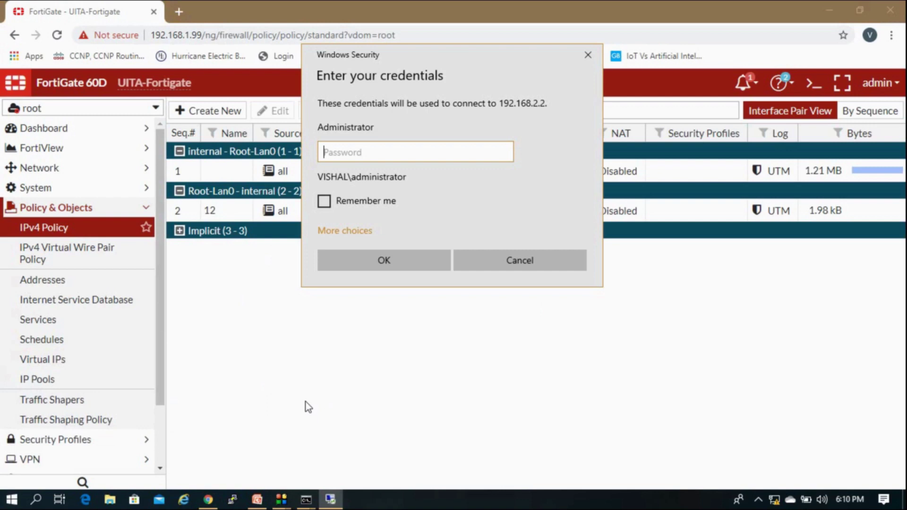
Log into 192.168.2.2 with the administrator password, accepting the certificate and IT notice.
key("Caps_Lock")
key("Caps_Lock")
key("Caps_Lock")
key("Return")
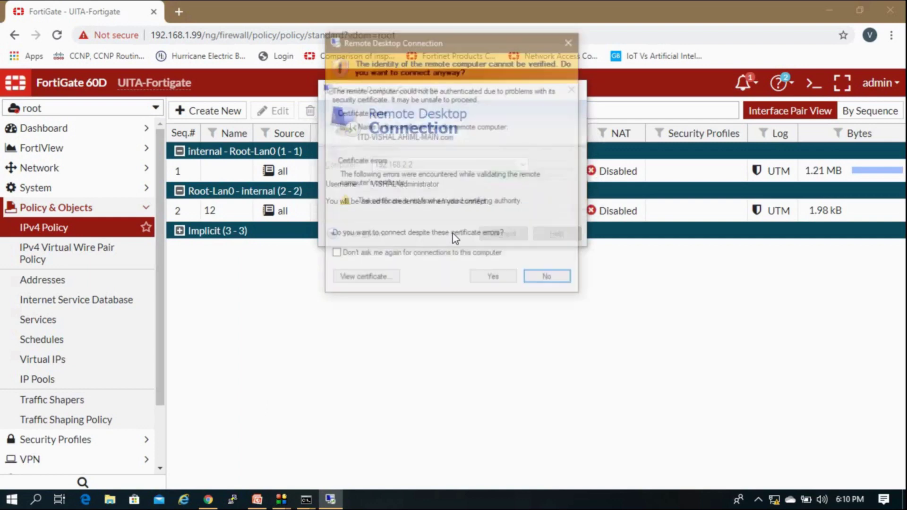
left_click(491, 279)
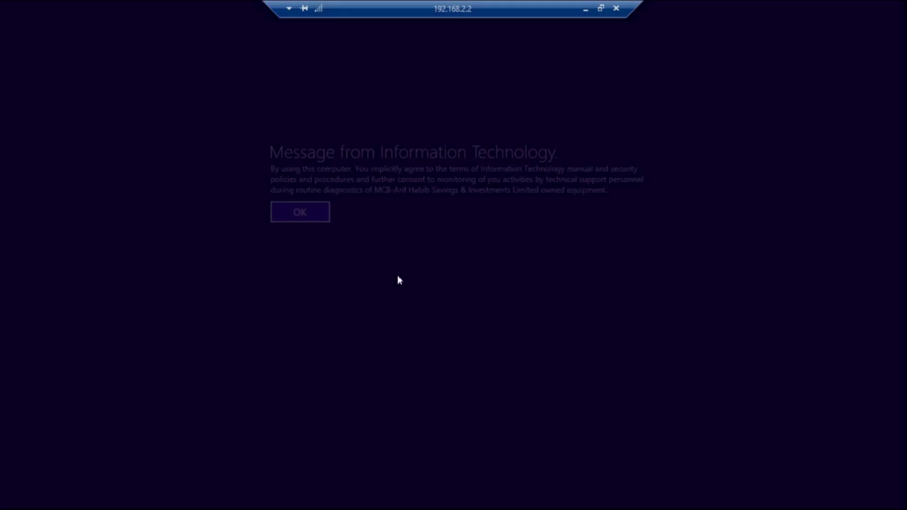
left_click(293, 219)
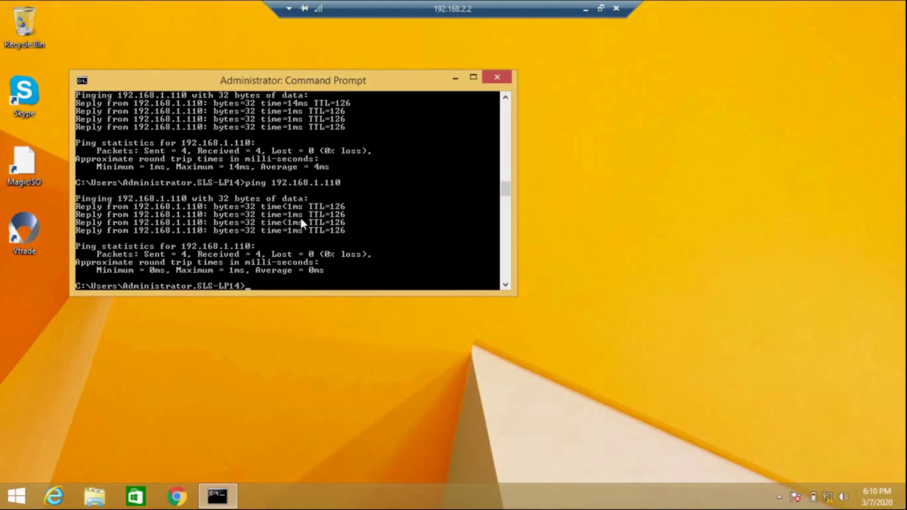
Run a continuous ping to 192.168.1.110 with -t.
key("Up")
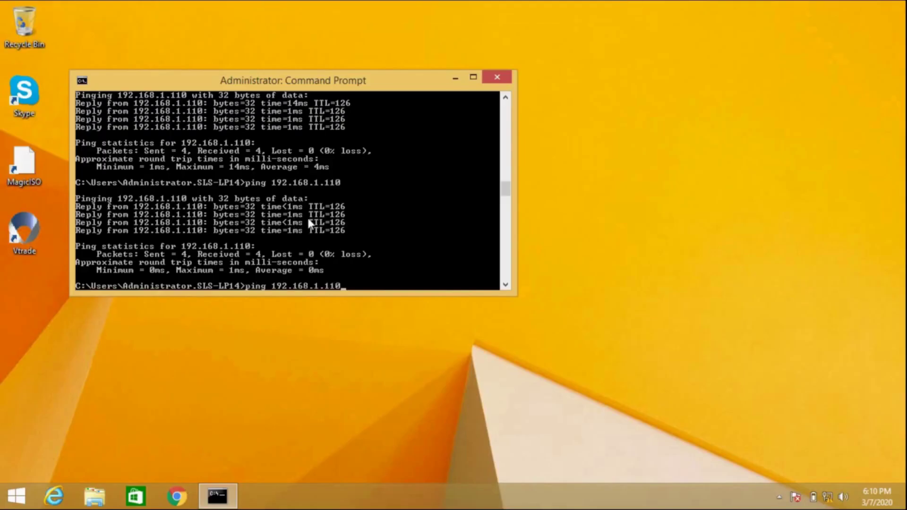
type("-t")
key("Return")
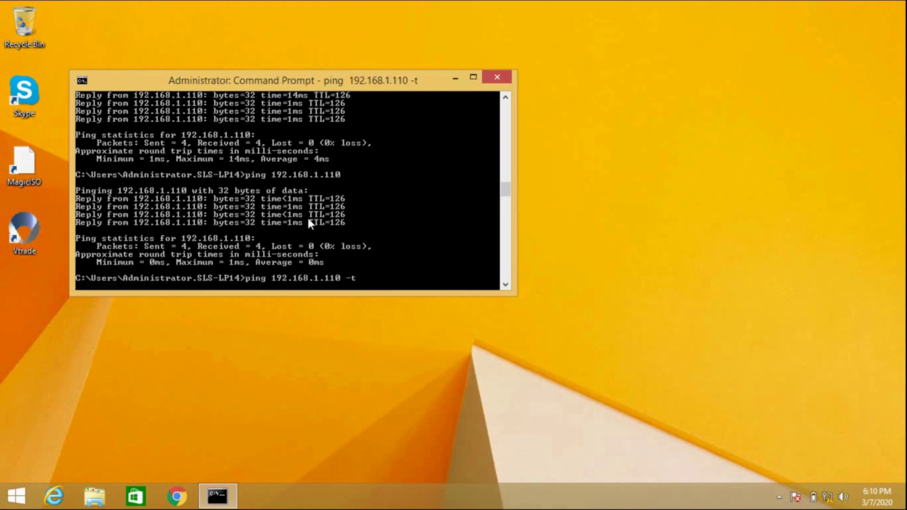
Run 'ping 20.20.20.1 -t' in a second cmd, arrange both windows, and minimize the session.
key("super+r")
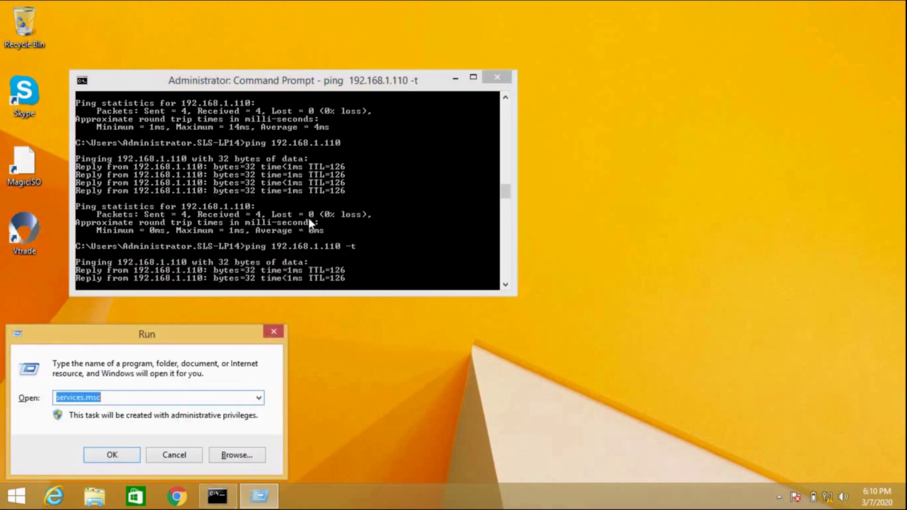
type("cmd")
key("Return")
type("pi")
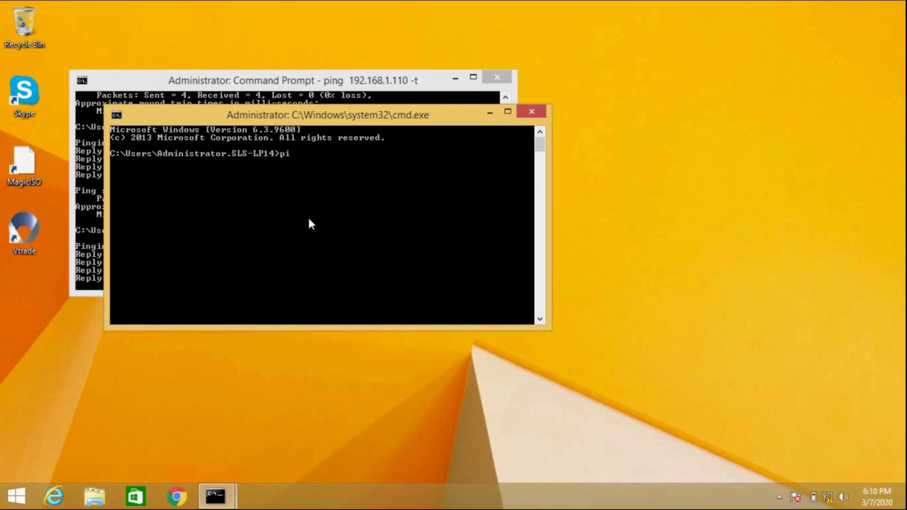
type("ng 20.20.20.20.")
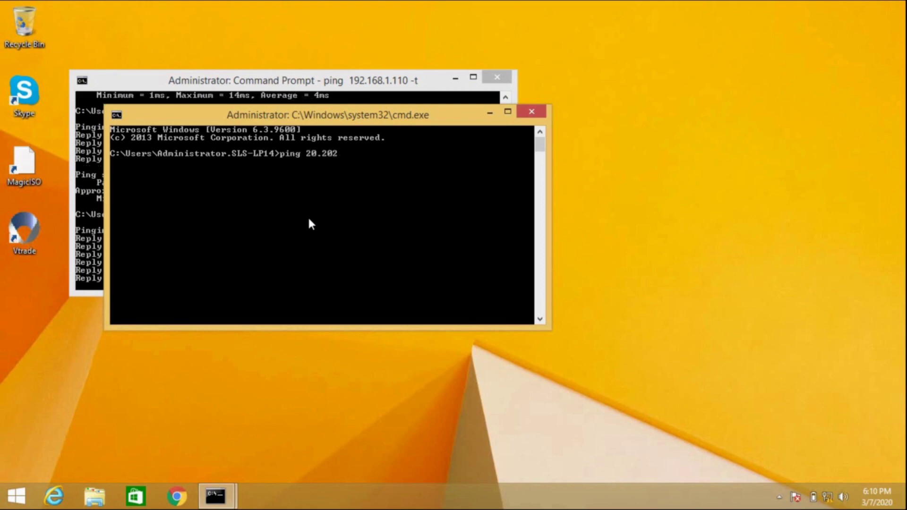
type("1 -t")
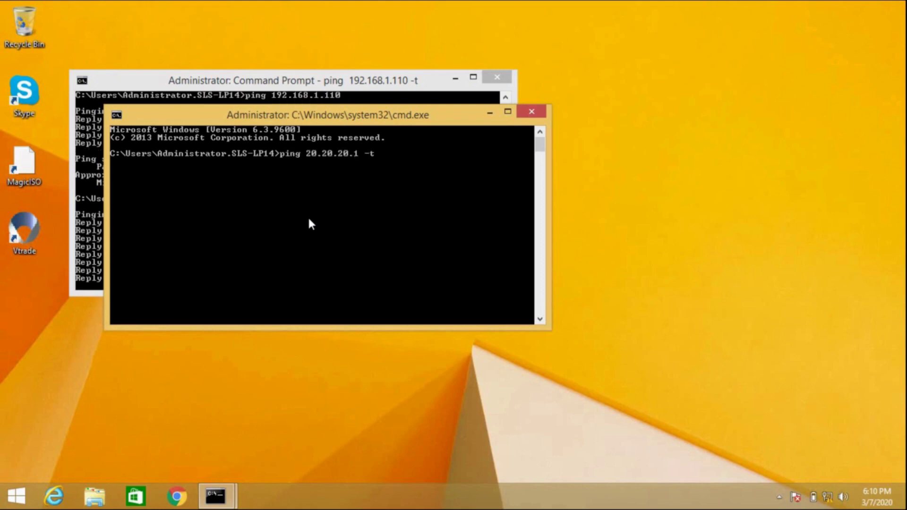
key("Return")
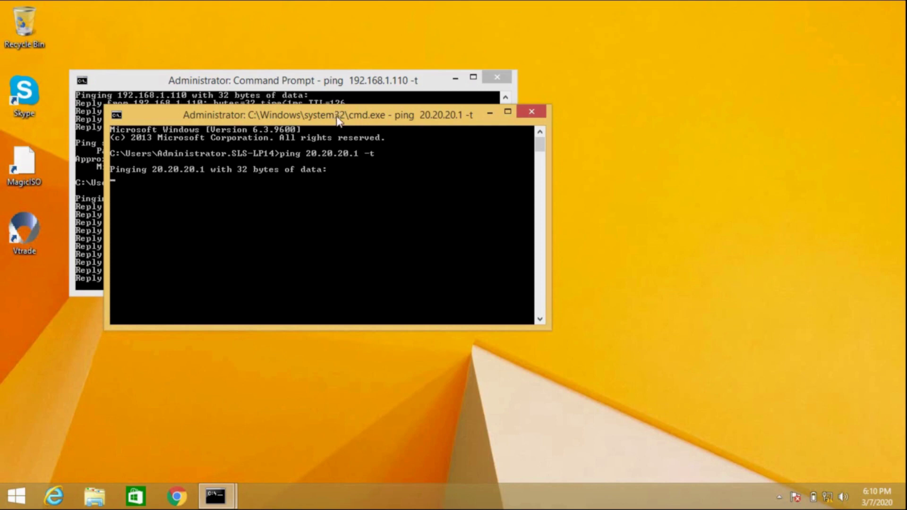
left_click_drag(338, 121, 654, 60)
left_click_drag(358, 72, 352, 45)
key("alt+Tab")
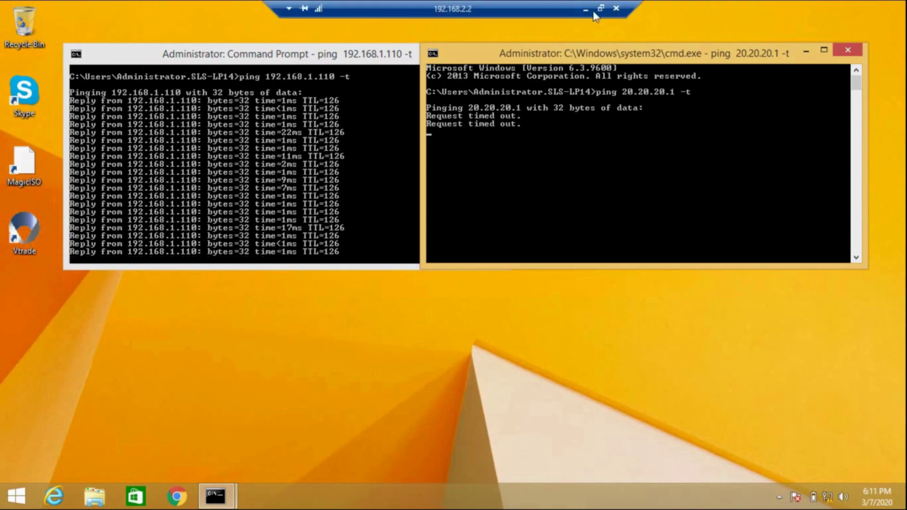
left_click(587, 10)
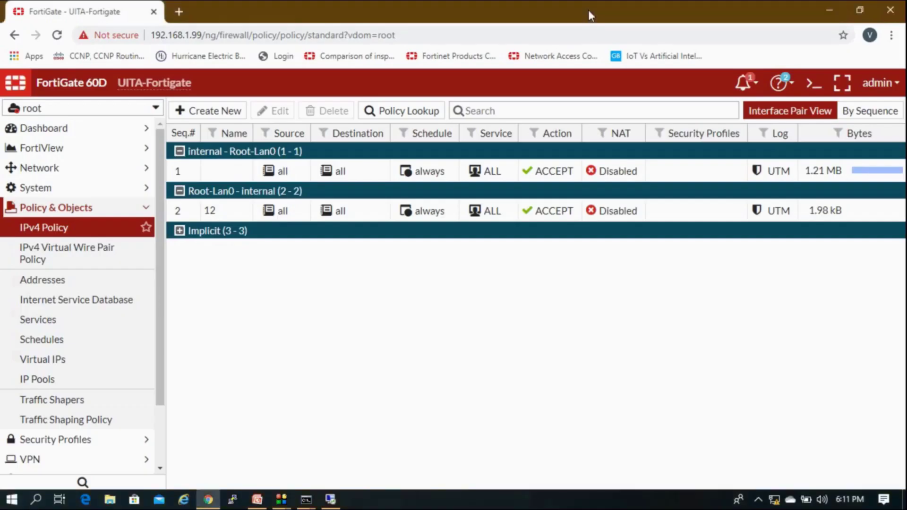
Open a blank New Policy form from the root VDOM's IPv4 policy list.
left_click(367, 220)
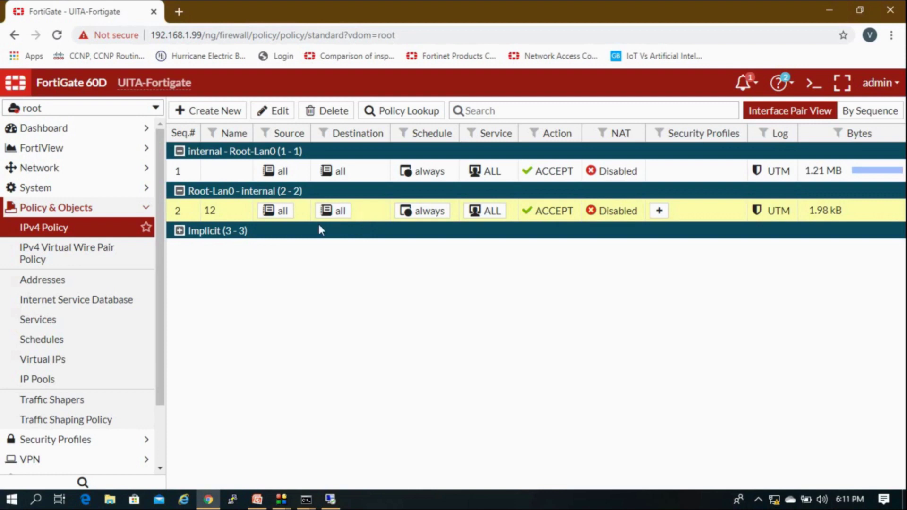
mouse_move(281, 212)
left_click(220, 175)
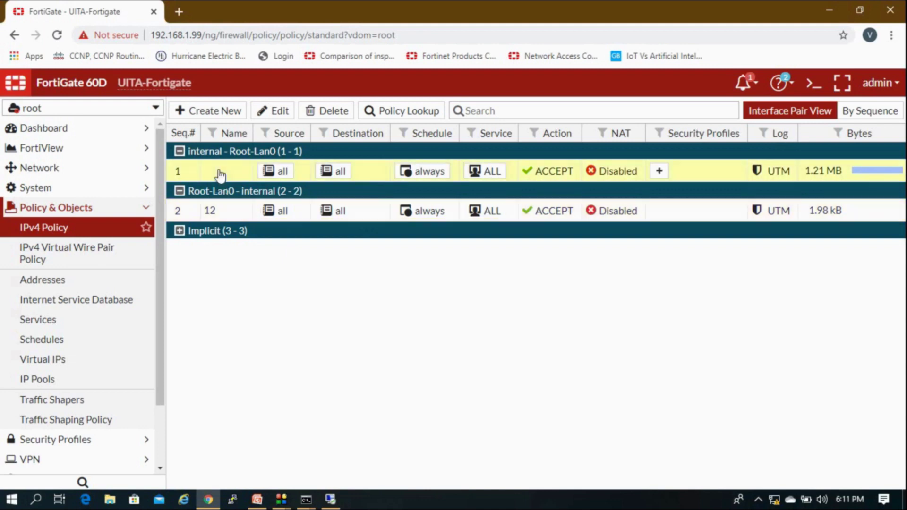
right_click(220, 174)
left_click(206, 121)
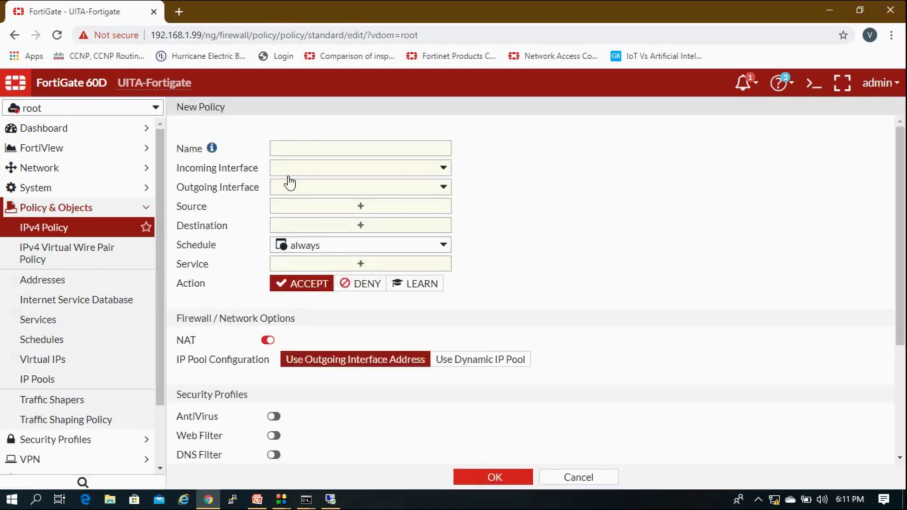
Set incoming interface Root-Lan0, outgoing interface internal, and source all.
left_click(298, 171)
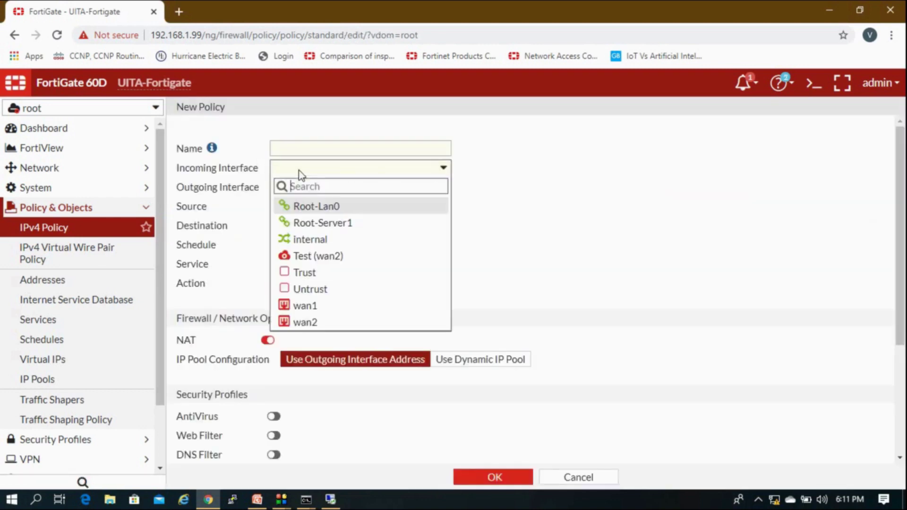
left_click(320, 207)
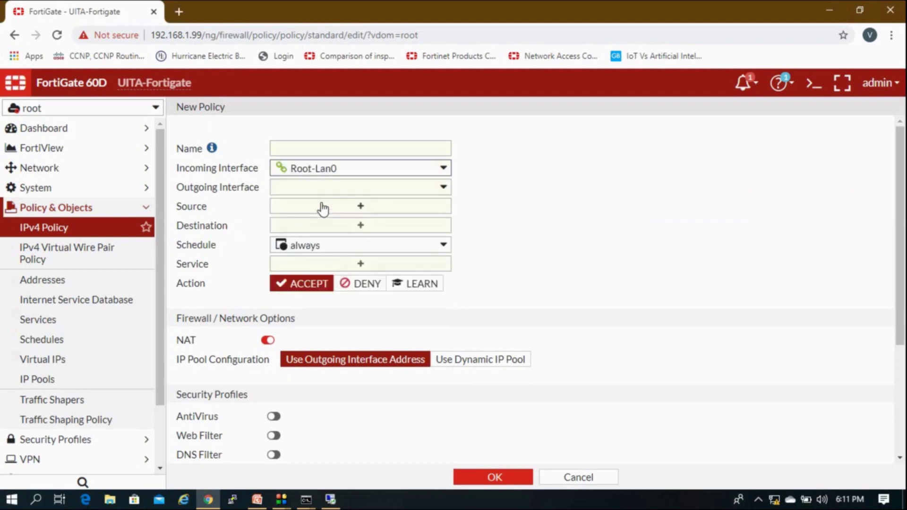
left_click(299, 192)
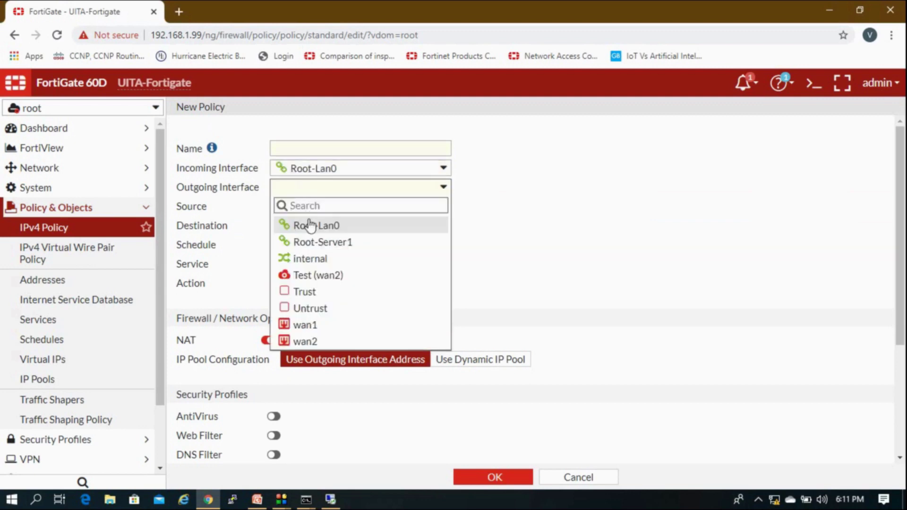
left_click(313, 261)
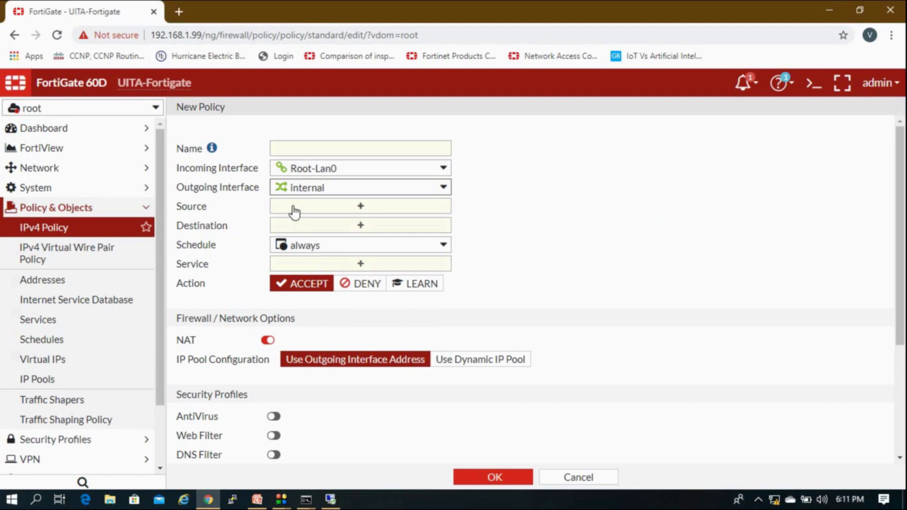
left_click(321, 207)
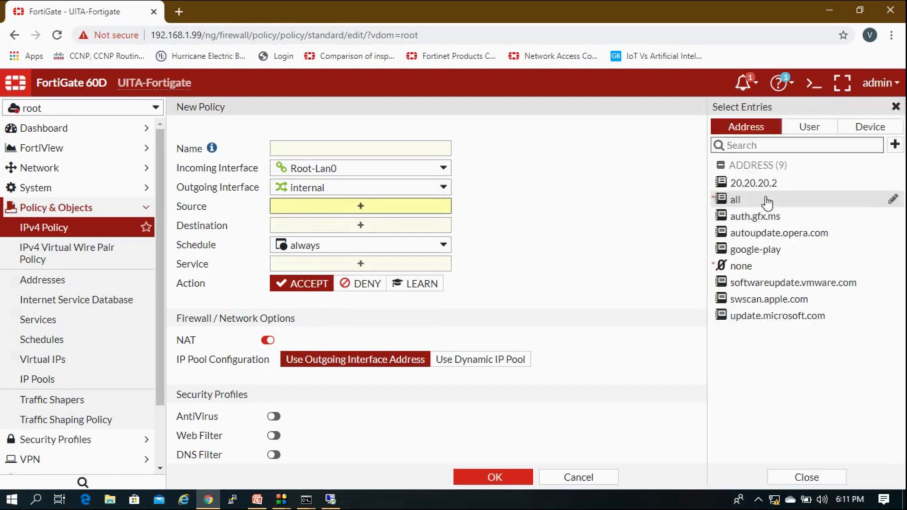
left_click(766, 203)
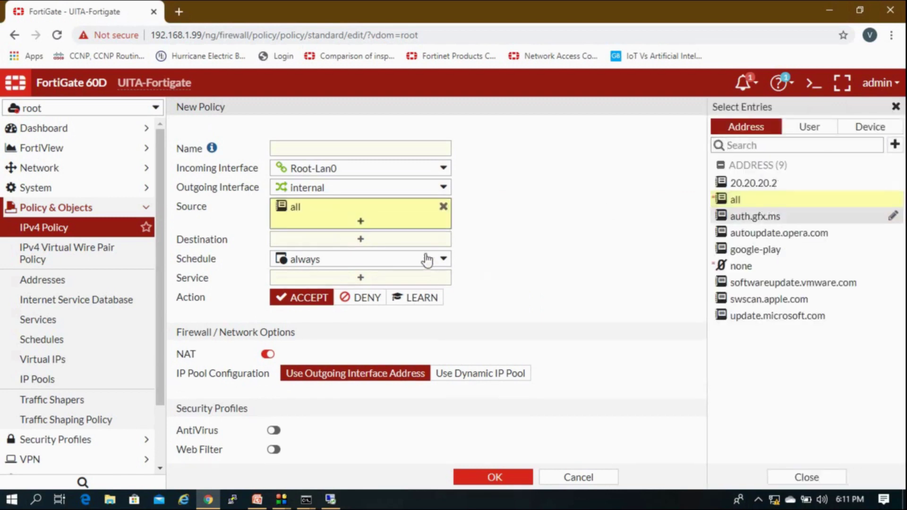
Set the destination to the Test-NAT virtual IP and the service to ALL.
left_click(432, 239)
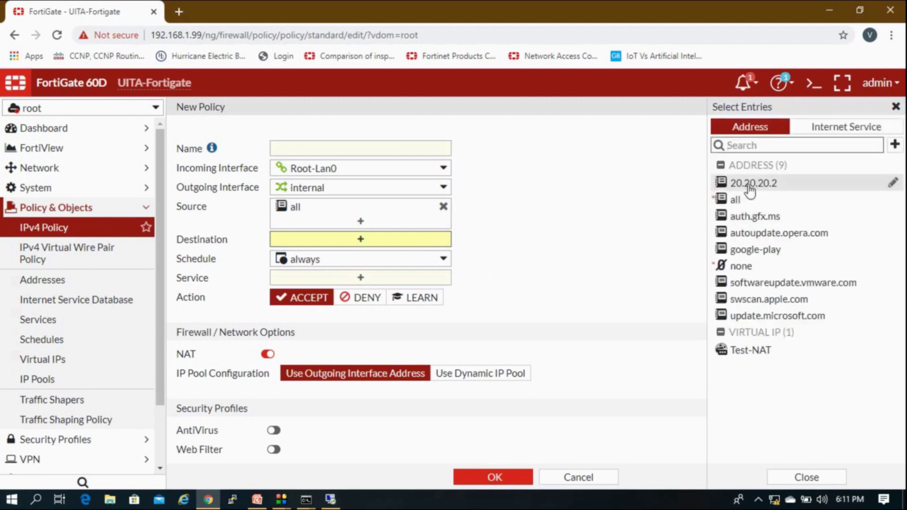
left_click(777, 353)
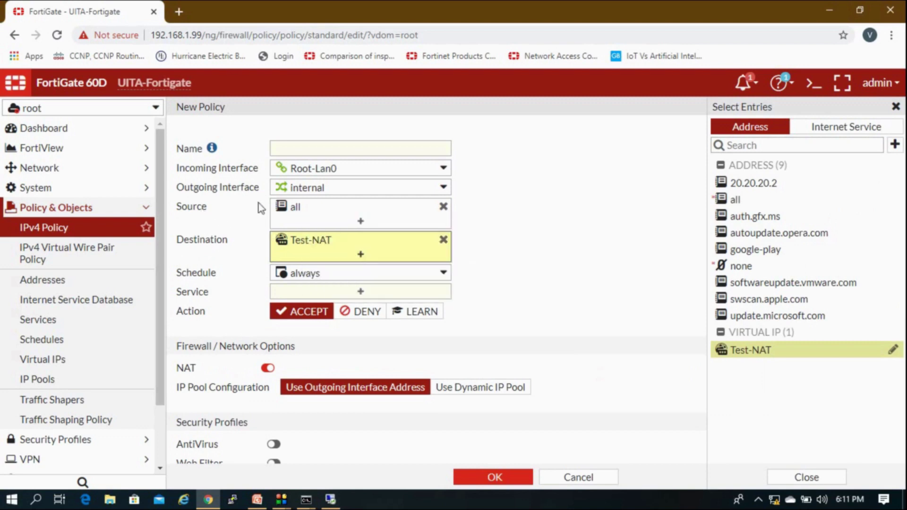
mouse_move(315, 249)
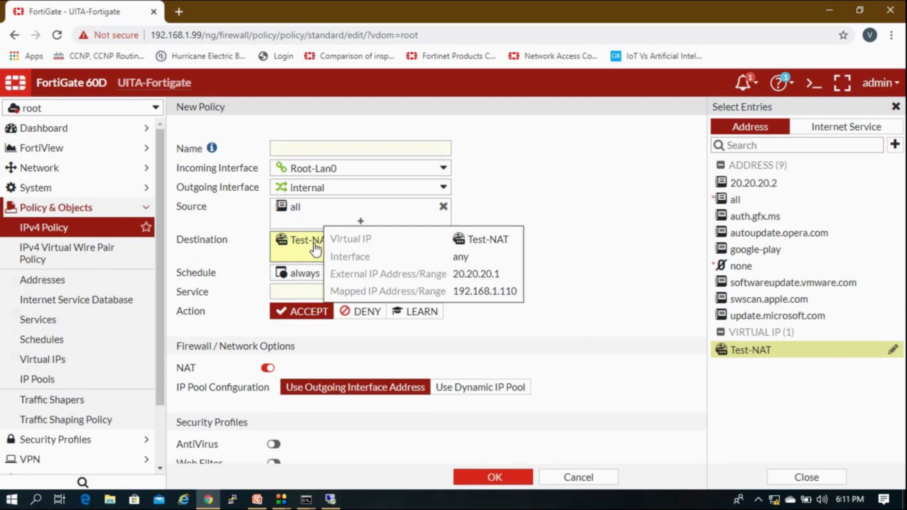
left_click(395, 293)
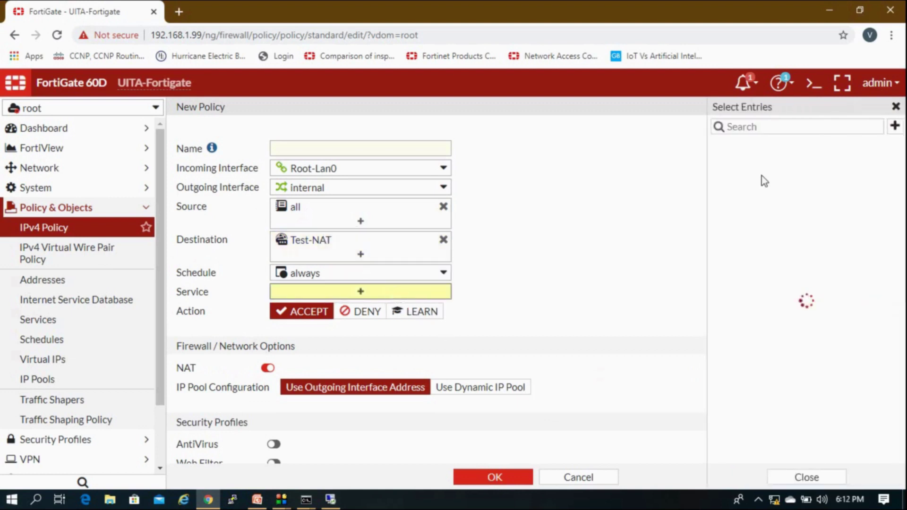
left_click(761, 178)
left_click(615, 231)
Turn NAT off and attempt to save, which flags the required policy name.
scroll(466, 367, "down", 4)
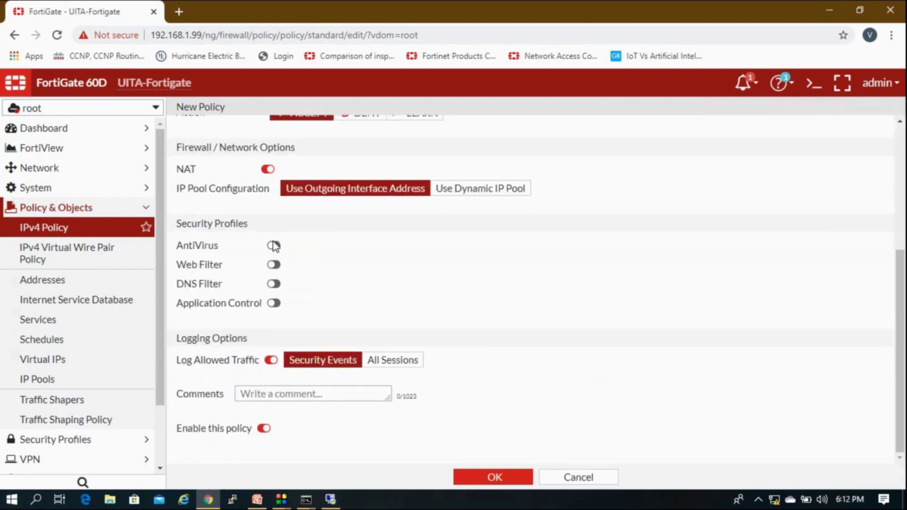
left_click(267, 170)
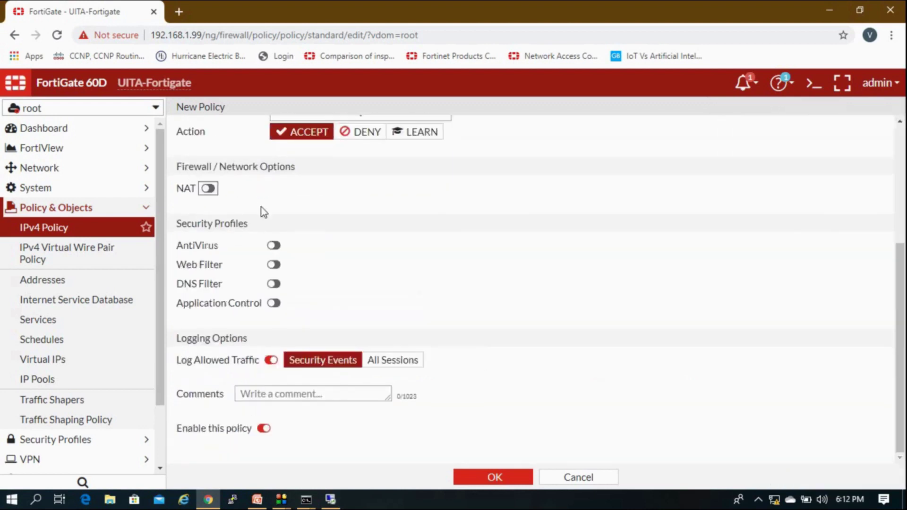
scroll(263, 211, "up", 4)
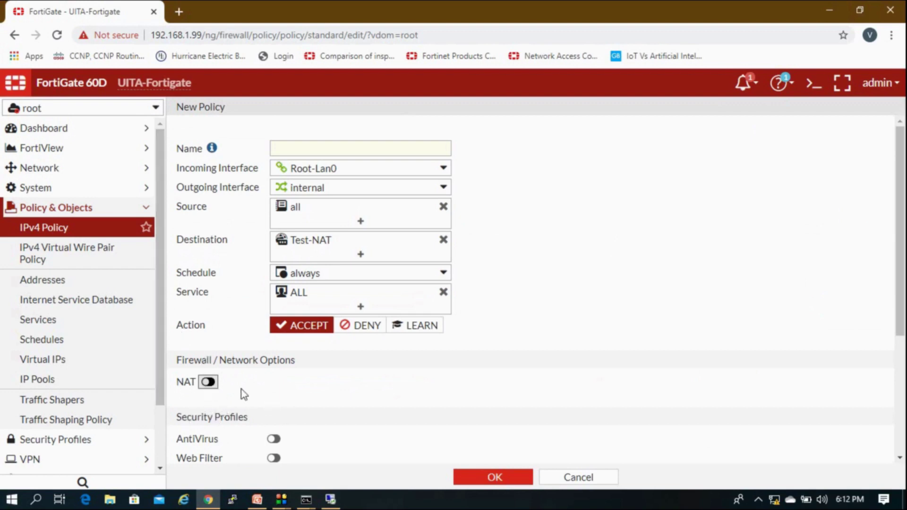
scroll(342, 427, "down", 4)
left_click(494, 482)
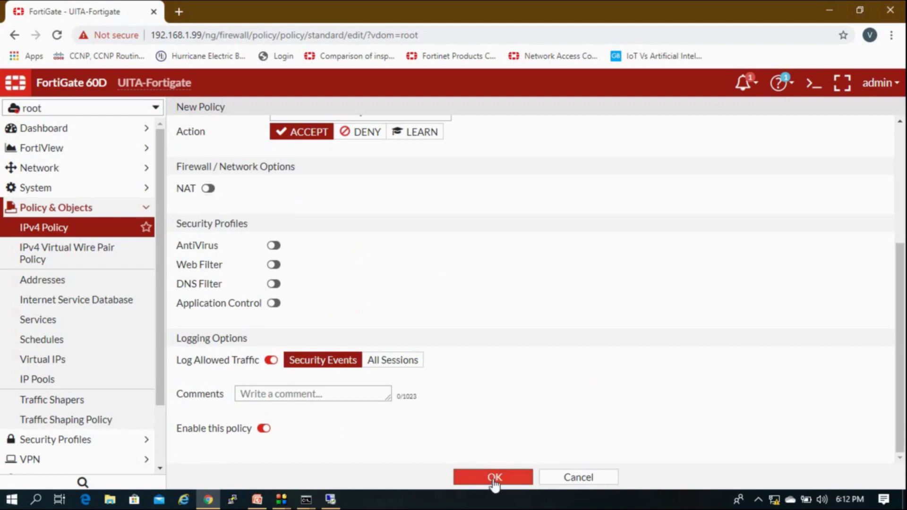
left_click(493, 478)
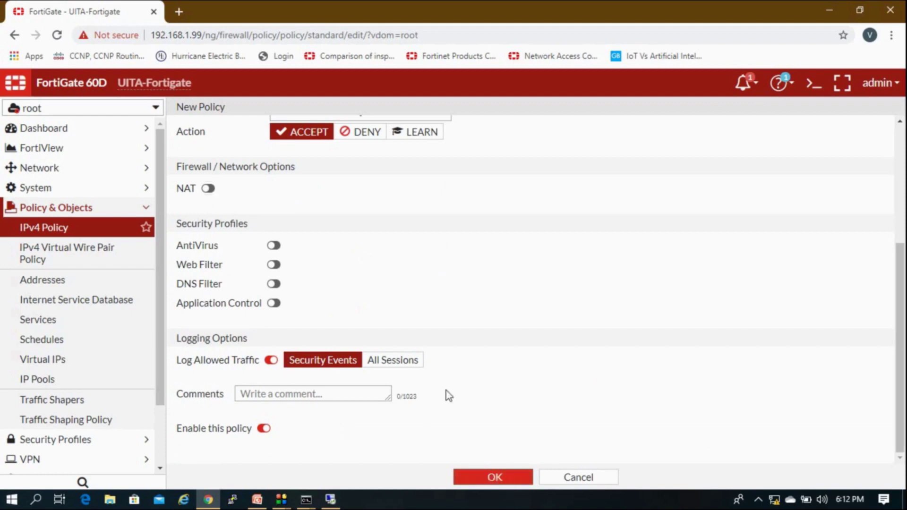
Name the policy 21 and save it.
type("213")
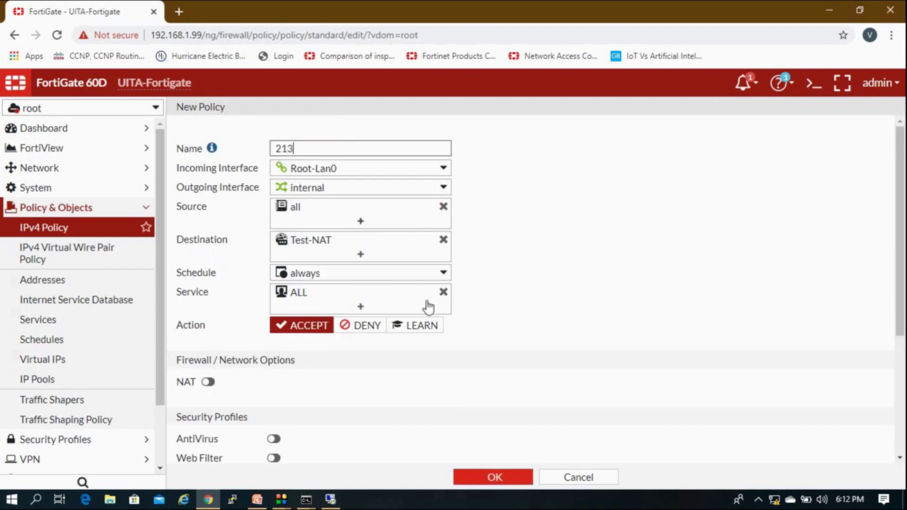
left_click(504, 478)
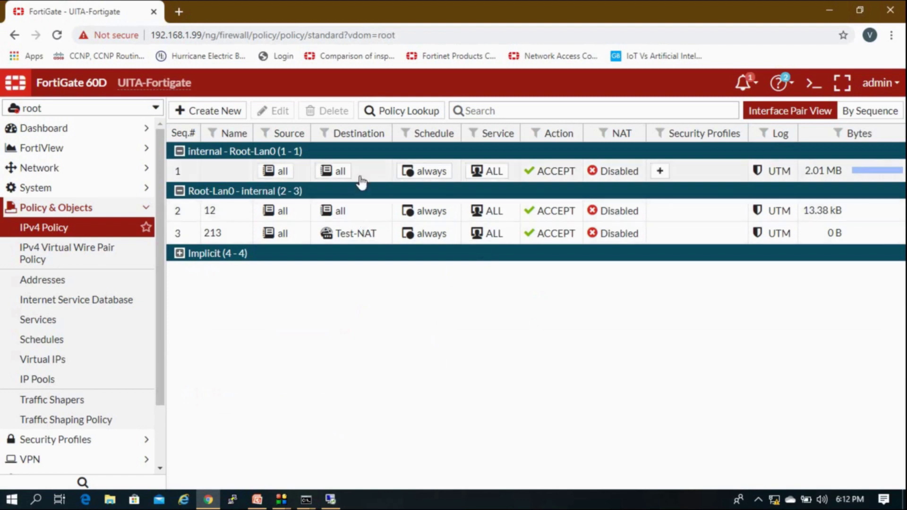
left_click(358, 176)
Switch to the UITA-LAN VDOM and open Network > Static Routes.
left_click(127, 108)
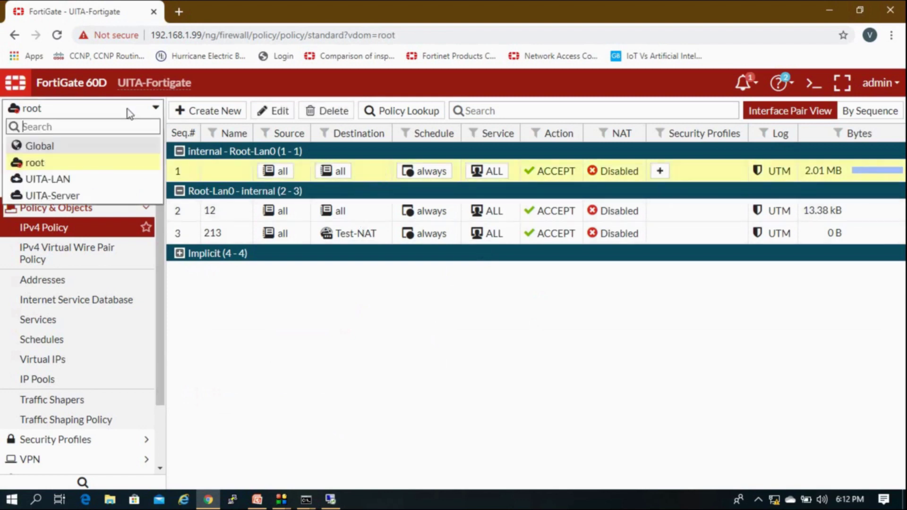
left_click(86, 182)
left_click(94, 224)
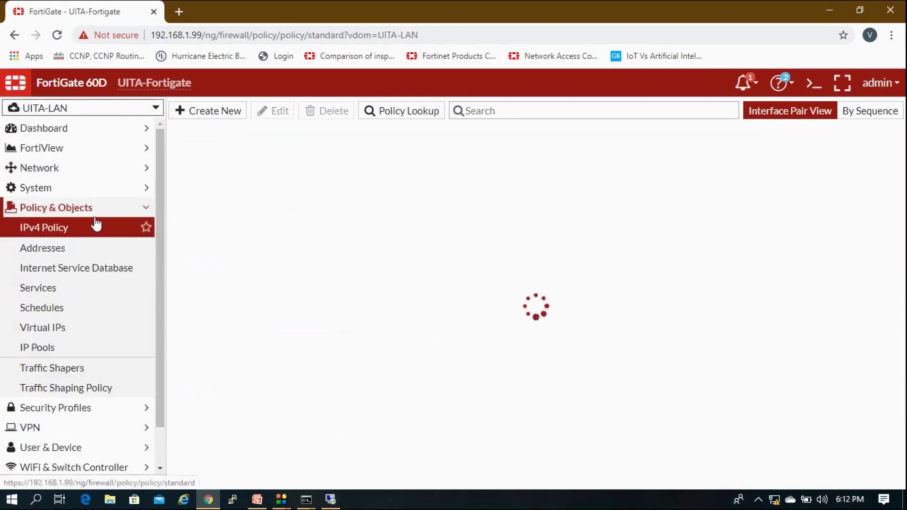
left_click(87, 174)
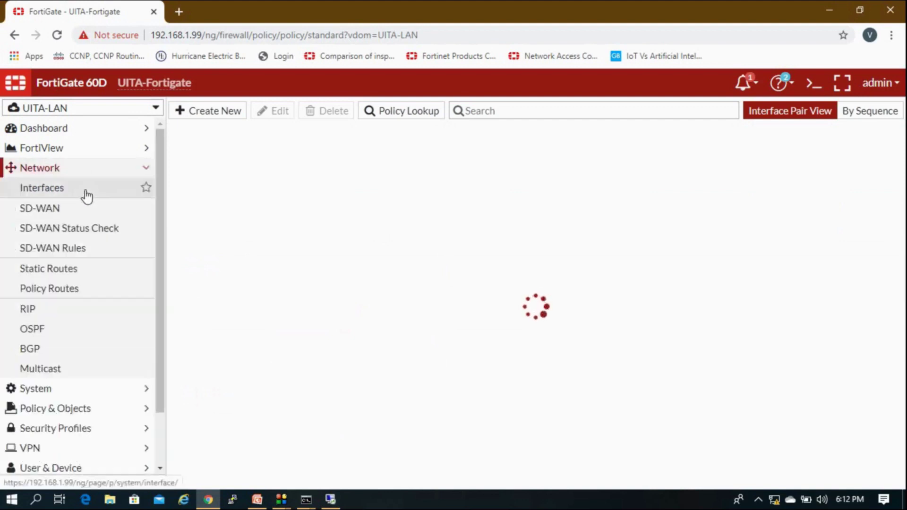
left_click(71, 270)
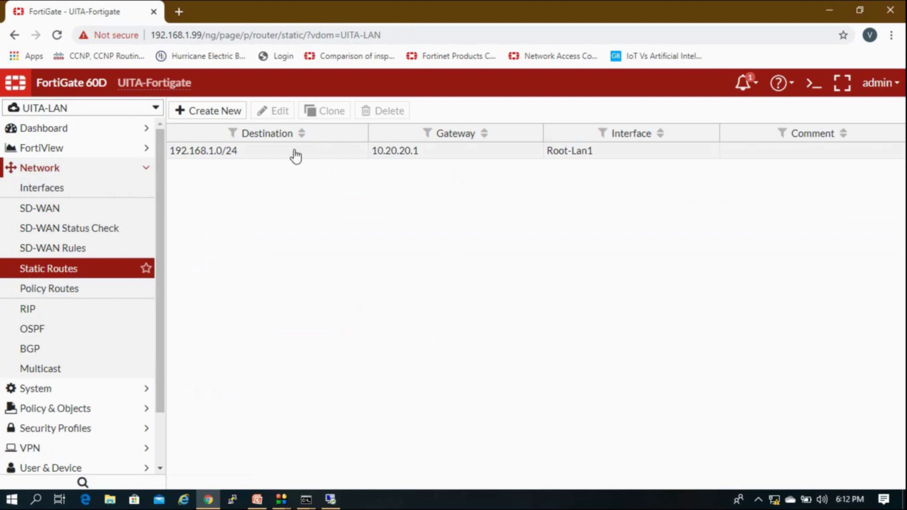
Try a static route to 20.20.20.0/24 via Root-Lan1 with gateway 10.20.20.2, which is rejected as invalid.
left_click(227, 114)
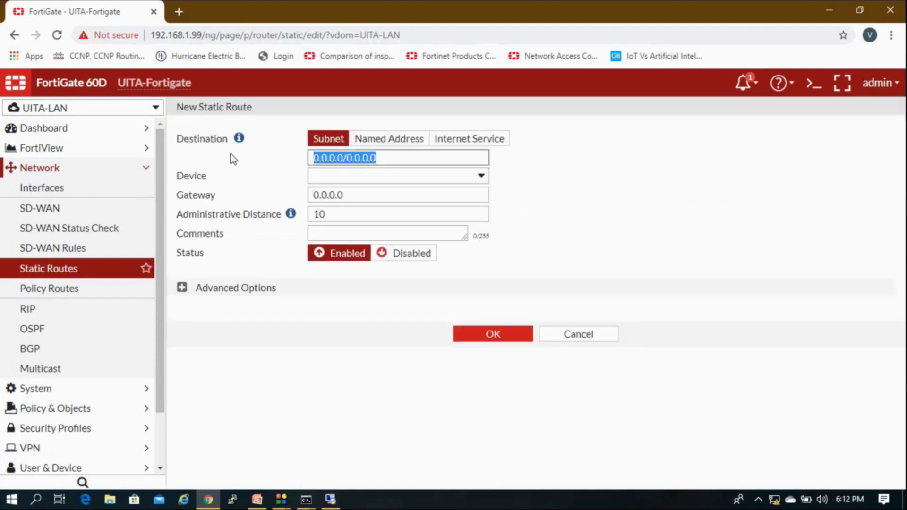
type("20.20.20.")
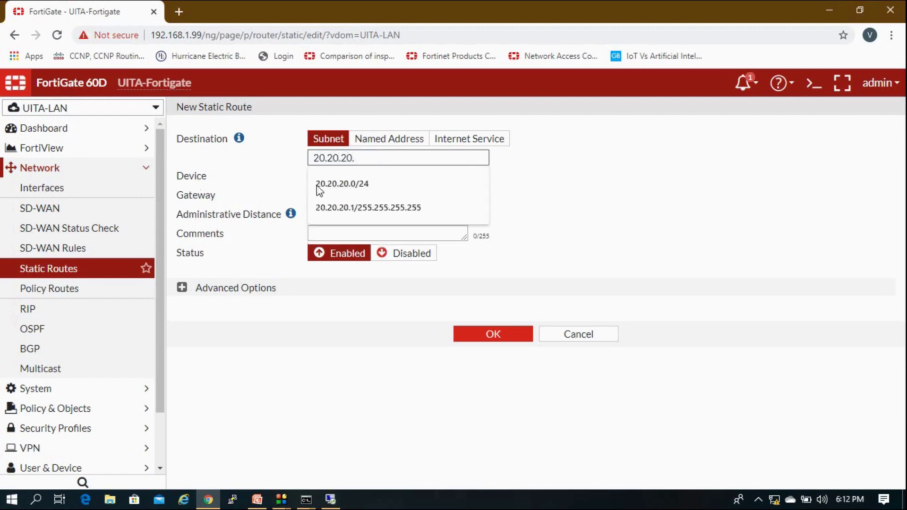
left_click(318, 186)
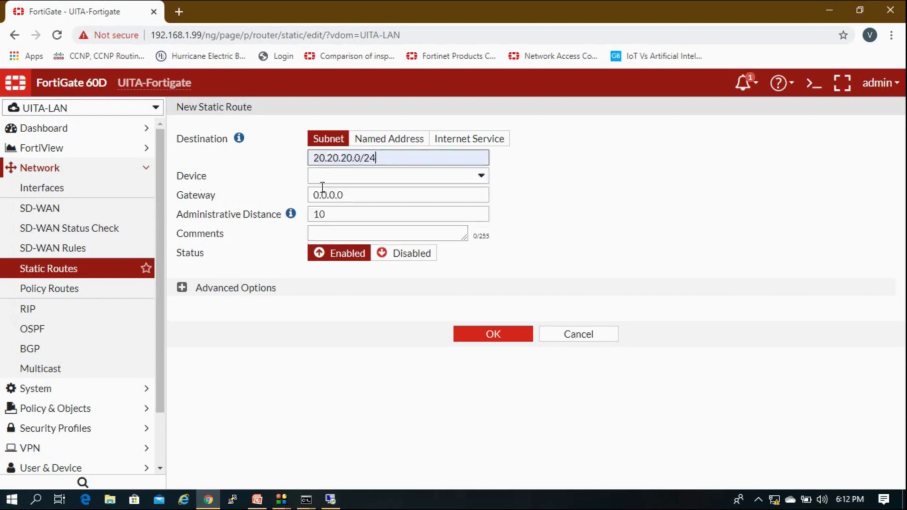
left_click(369, 181)
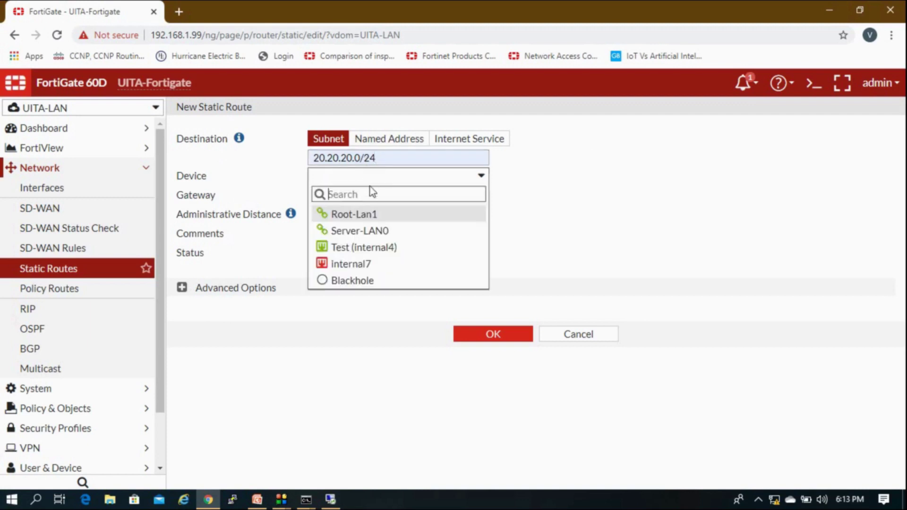
left_click(375, 220)
left_click_drag(348, 195, 204, 209)
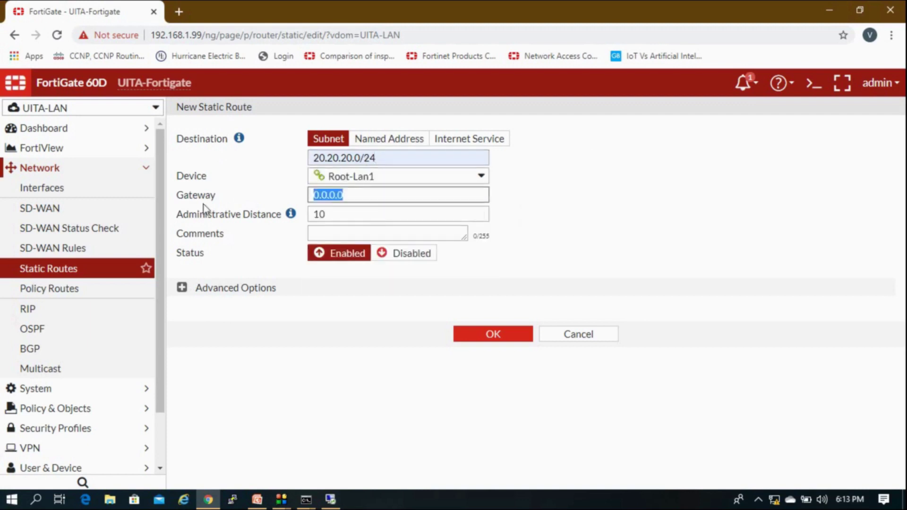
type("10.20.")
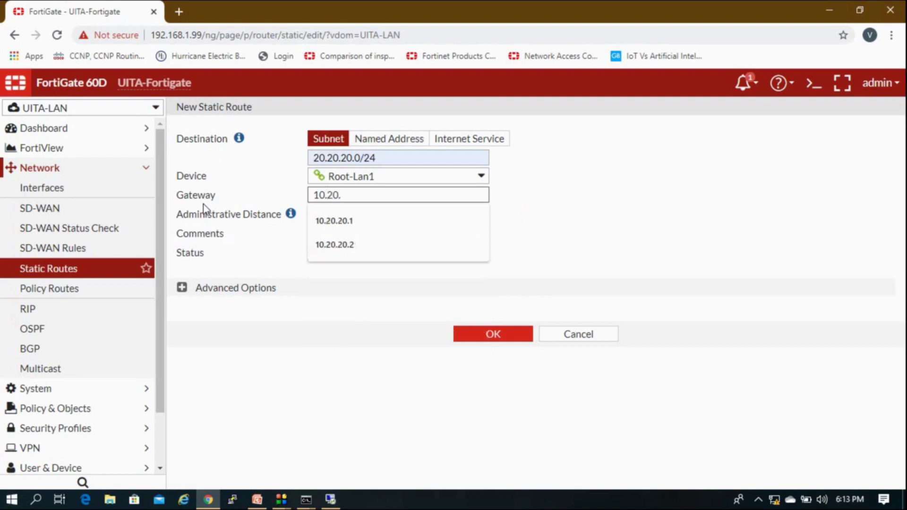
left_click(332, 242)
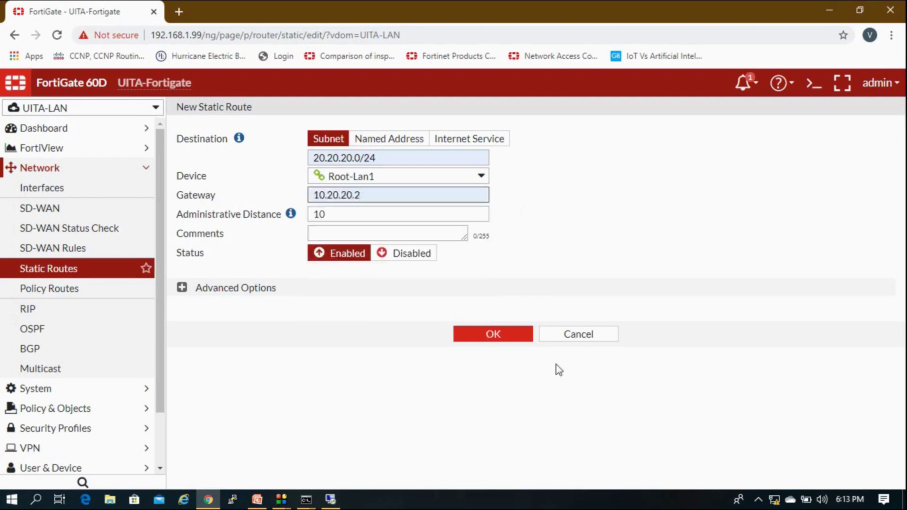
left_click(525, 338)
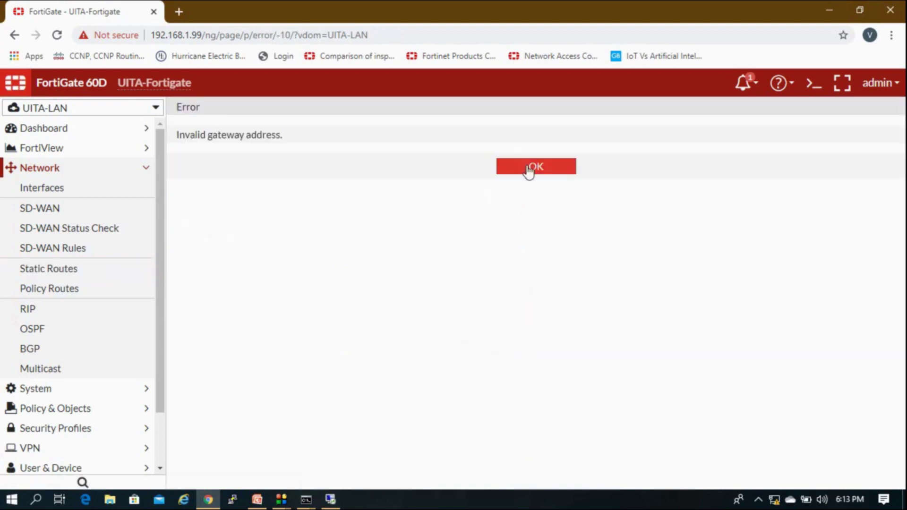
left_click(529, 167)
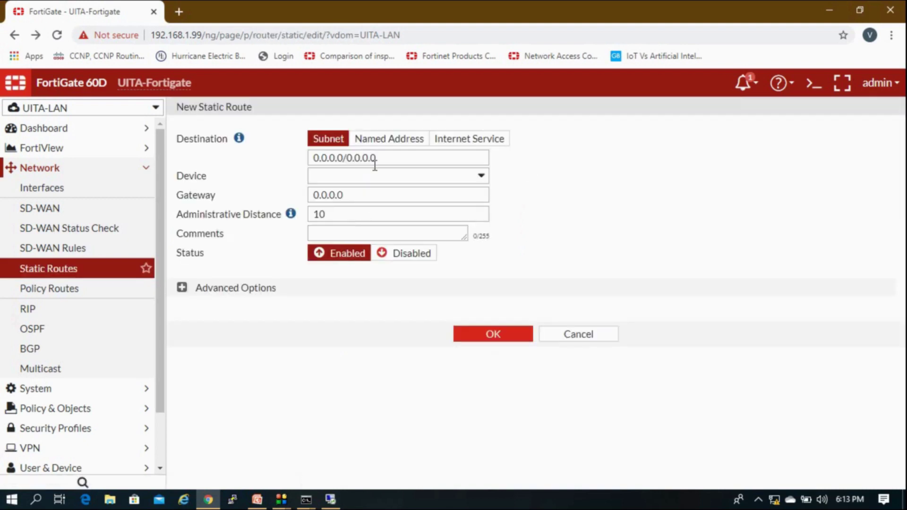
Re-enter destination 20.20.20.0/24, device Root-Lan1 and gateway 10.20.20.1, and save the route.
left_click_drag(375, 164, 309, 155)
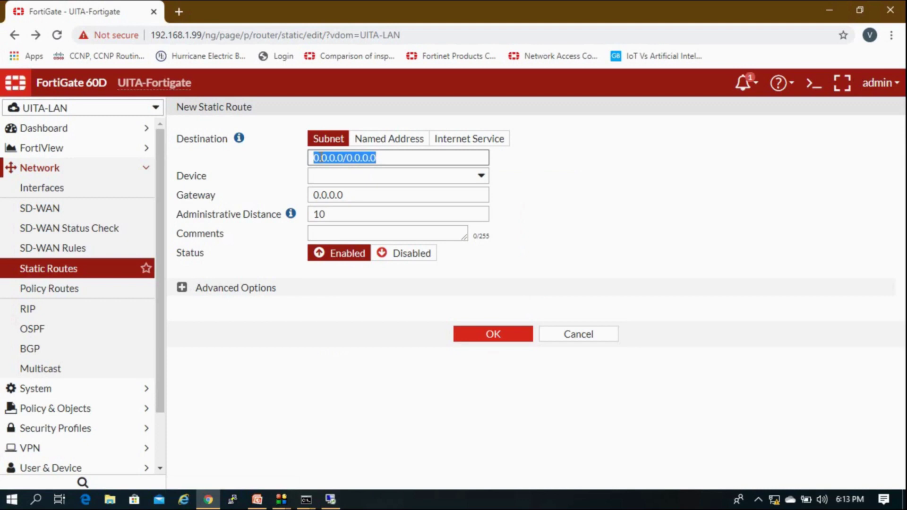
type("20.0")
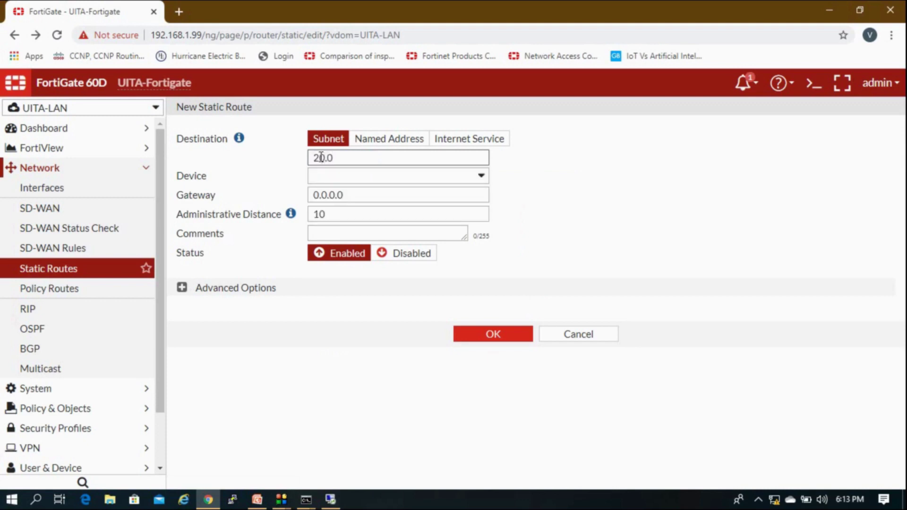
left_click(348, 182)
left_click(352, 178)
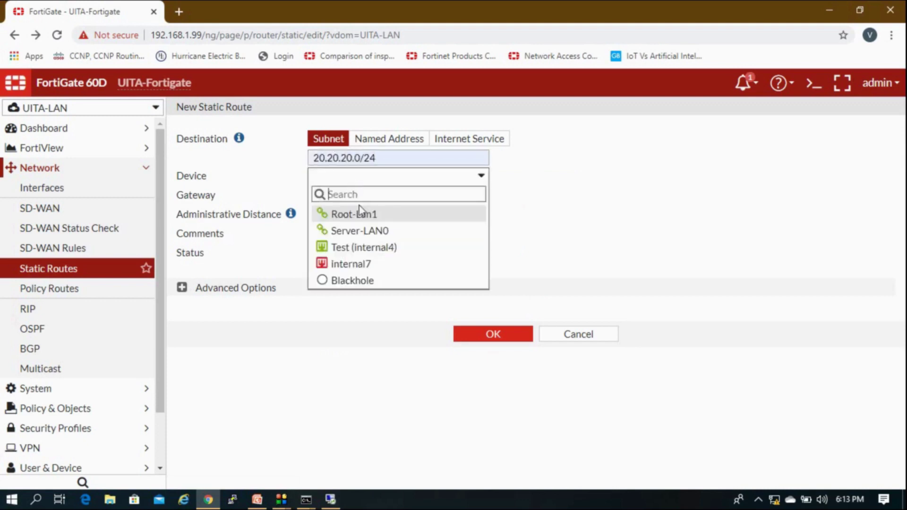
left_click(358, 214)
left_click_drag(353, 196, 281, 201)
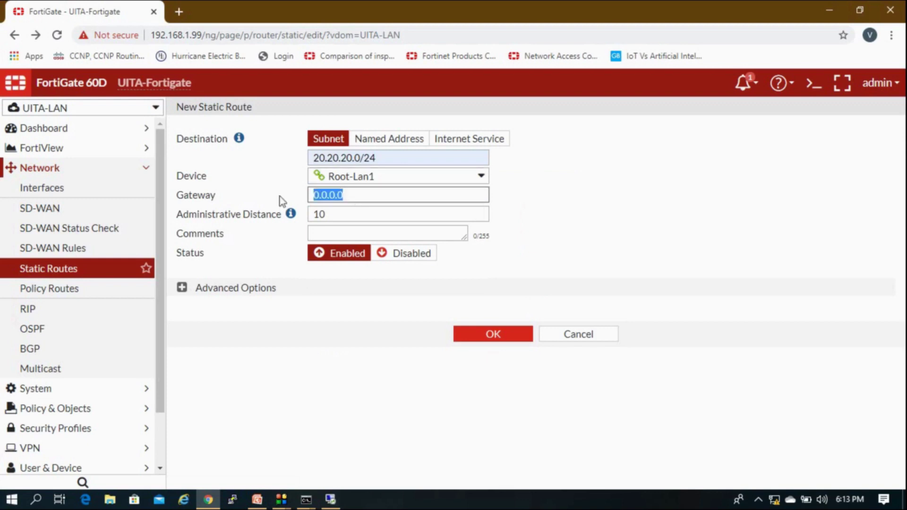
type("10.20.")
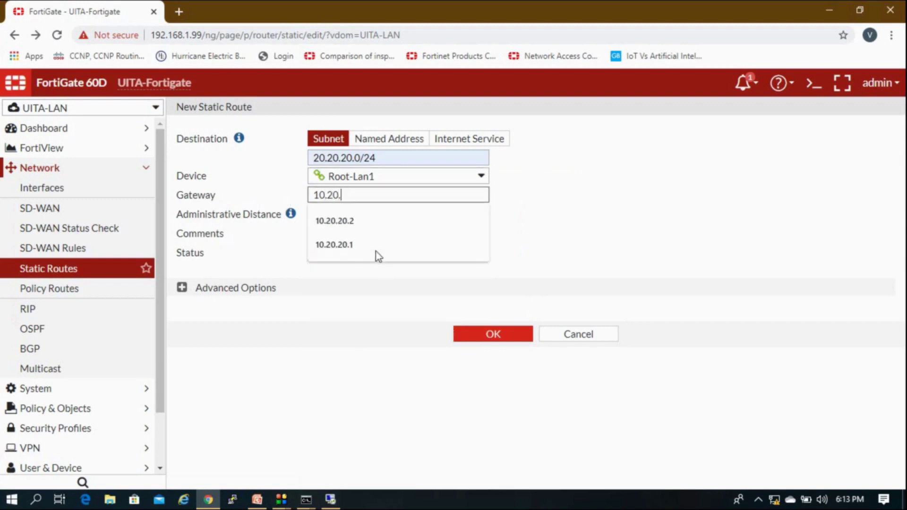
left_click(376, 255)
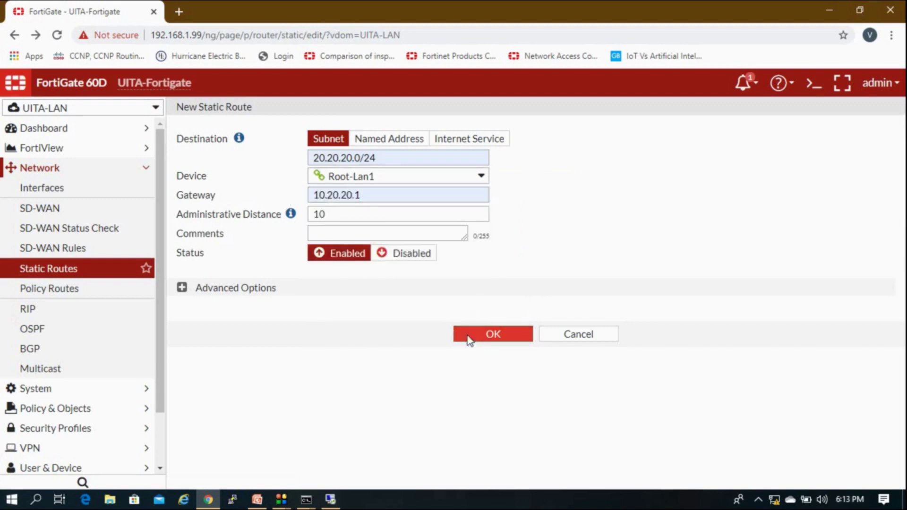
left_click(469, 337)
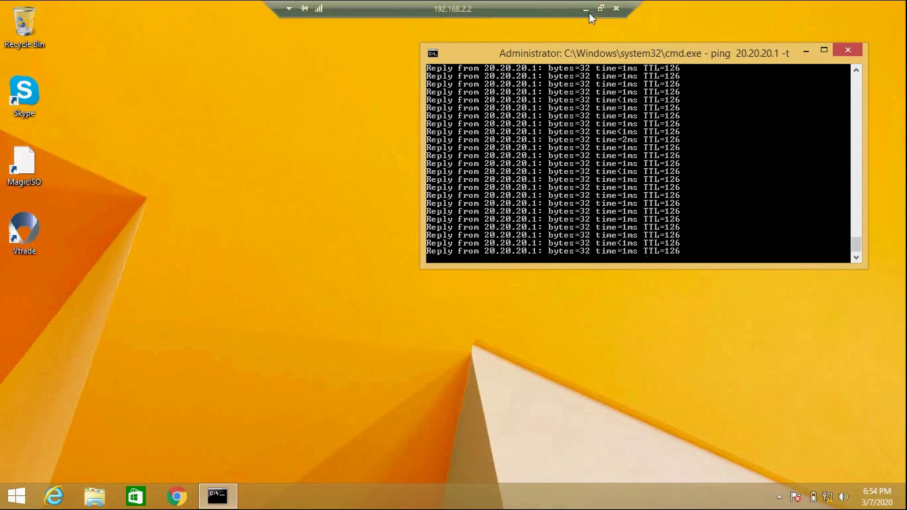
Confirm the 20.20.20.1 pings now get replies, then minimize the remote session.
left_click(590, 10)
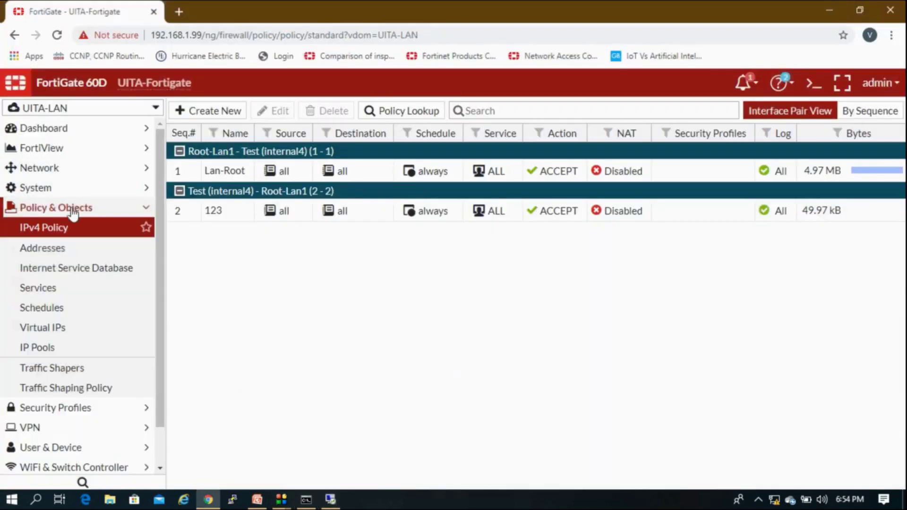
Switch to the root VDOM and check policy 12's traffic of 57.72 kB toward Test-NAT.
left_click(73, 210)
left_click(71, 107)
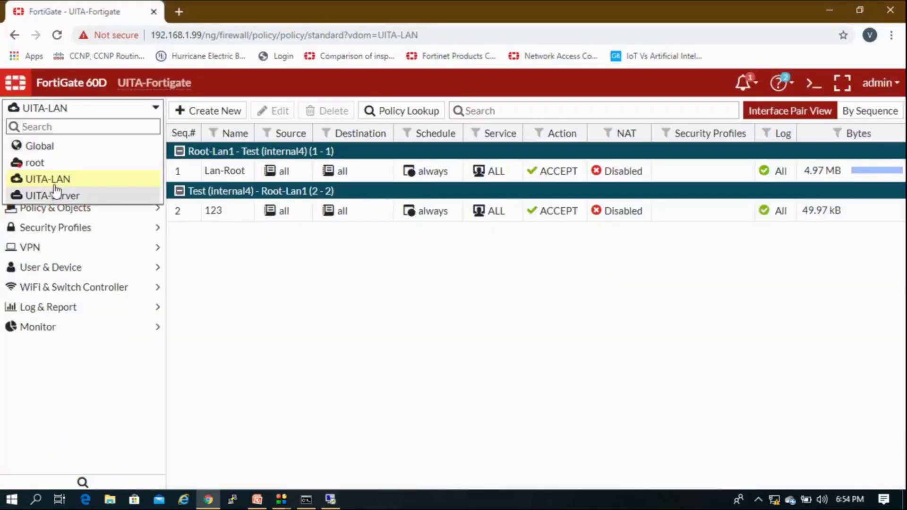
left_click(57, 164)
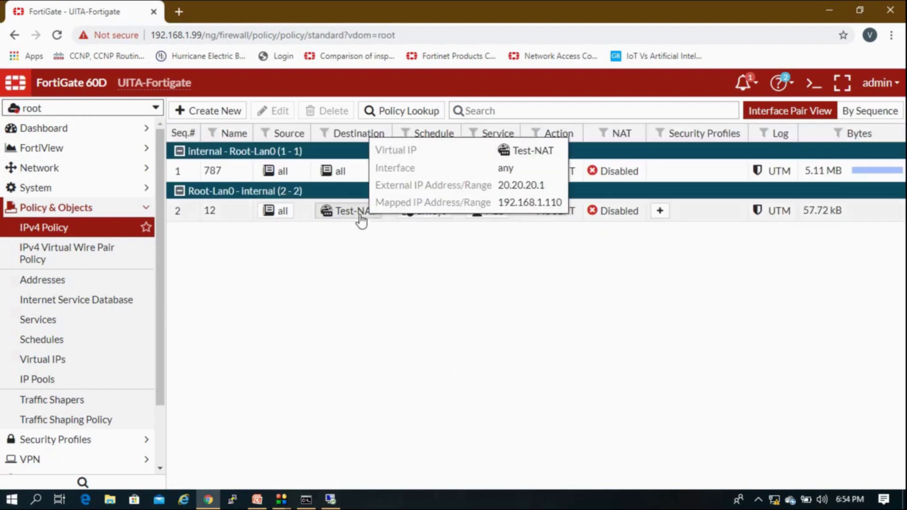
mouse_move(819, 219)
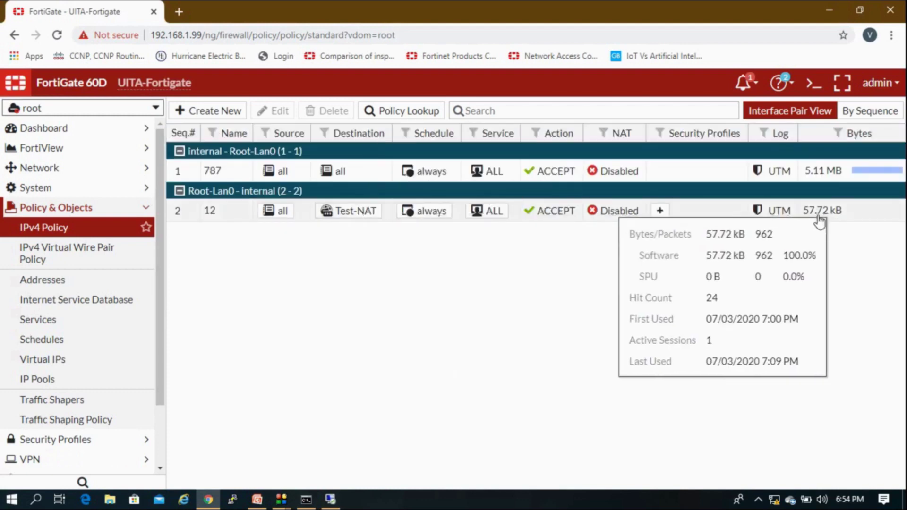
left_click(300, 219)
Copy policy 12 and paste the clone below it.
right_click(299, 219)
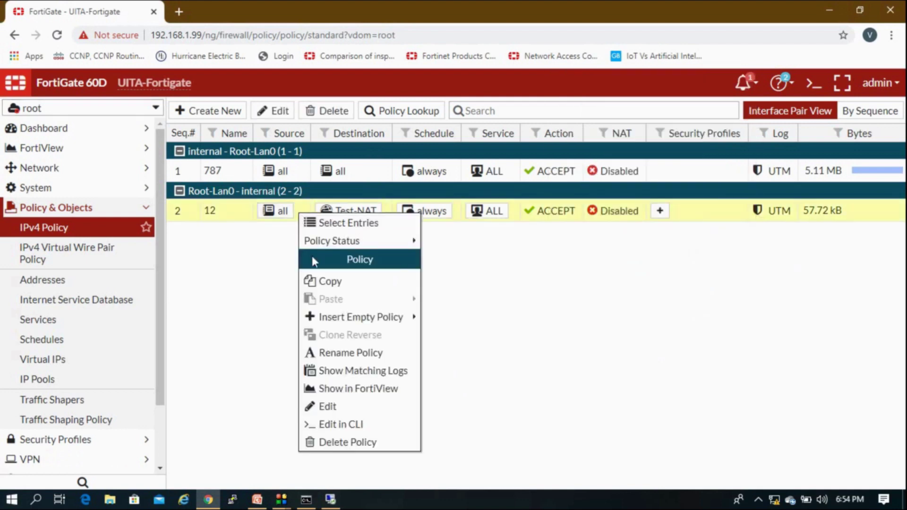
left_click(343, 282)
right_click(242, 222)
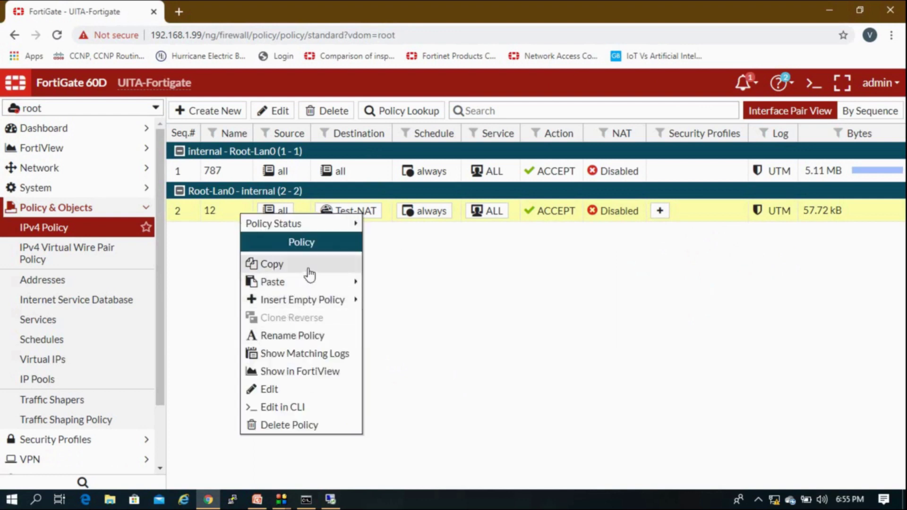
mouse_move(349, 281)
left_click(390, 302)
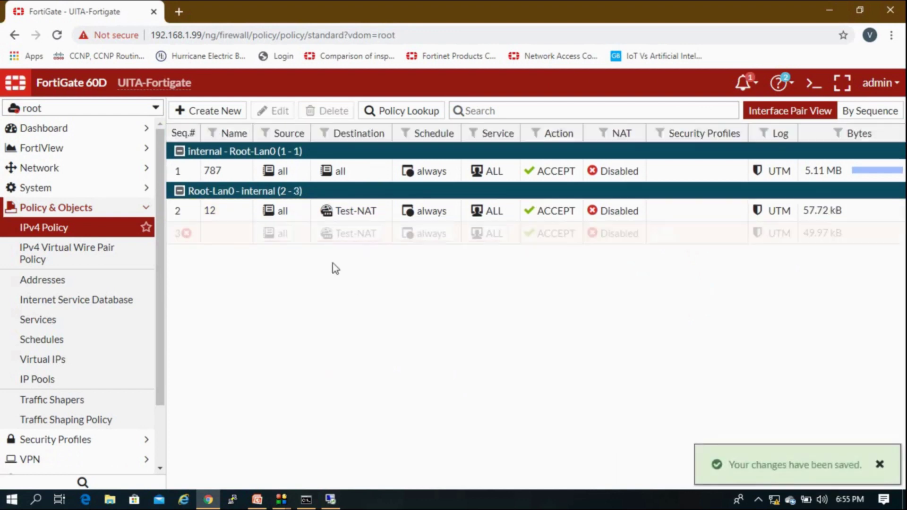
Edit the clone: destination all instead of Test-NAT, comment cleared, name 12357.
double_click(243, 234)
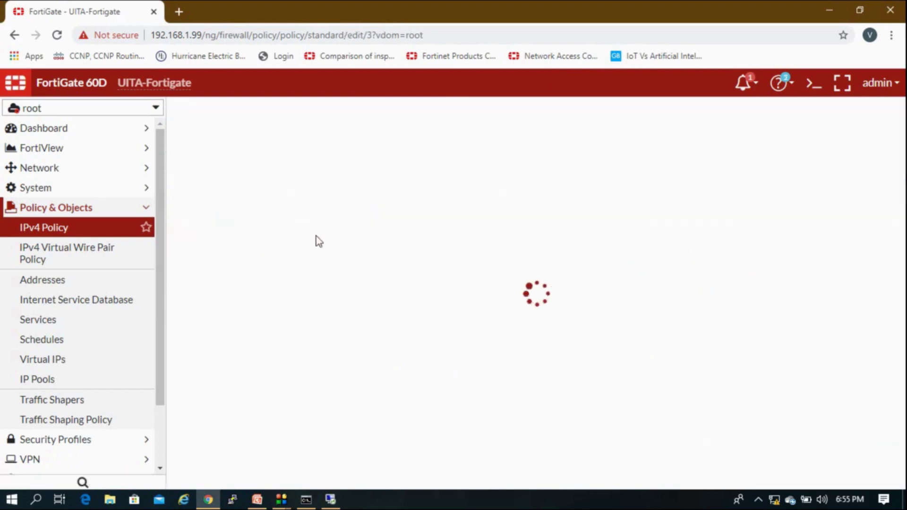
left_click(443, 241)
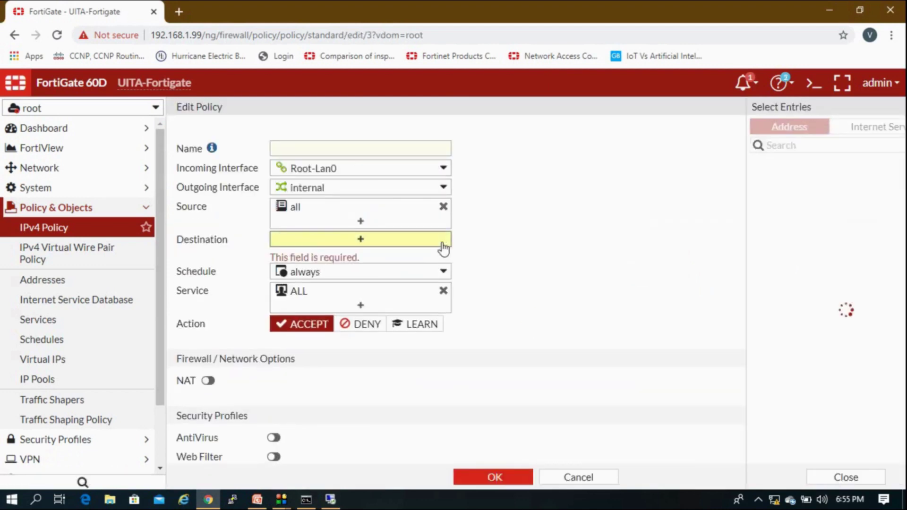
left_click(730, 199)
left_click(567, 270)
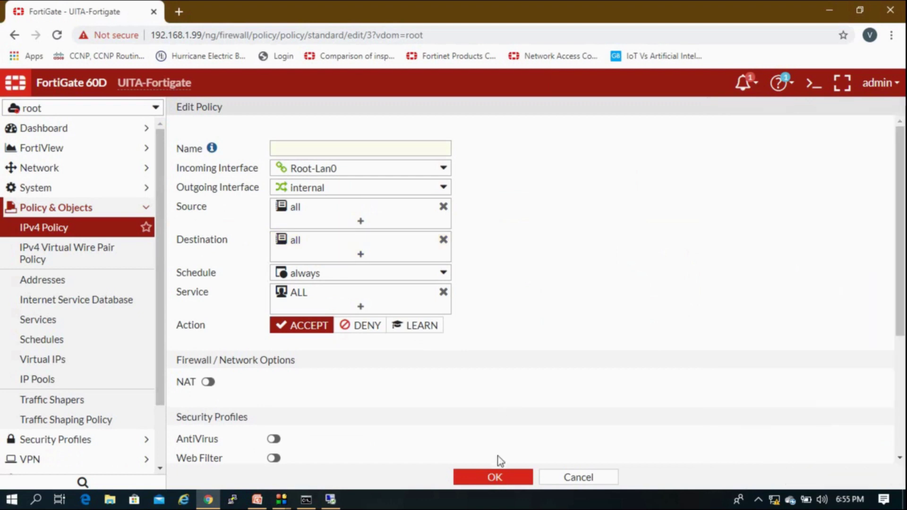
scroll(354, 443, "down", 4)
triple_click(284, 396)
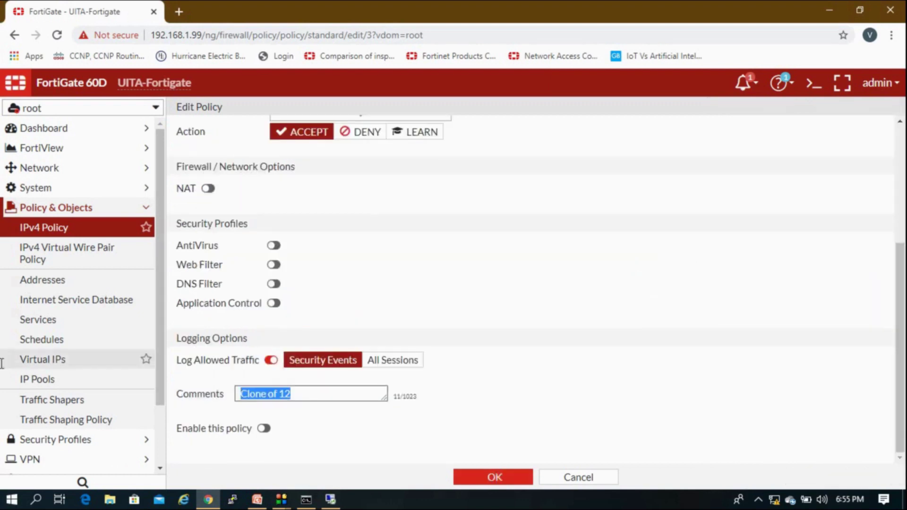
key("BackSpace")
scroll(293, 408, "up", 4)
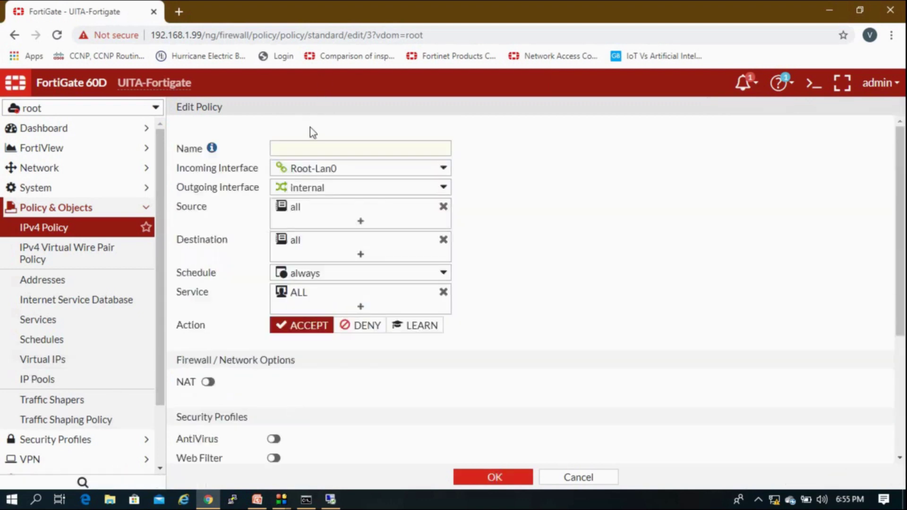
left_click(307, 148)
type("12357")
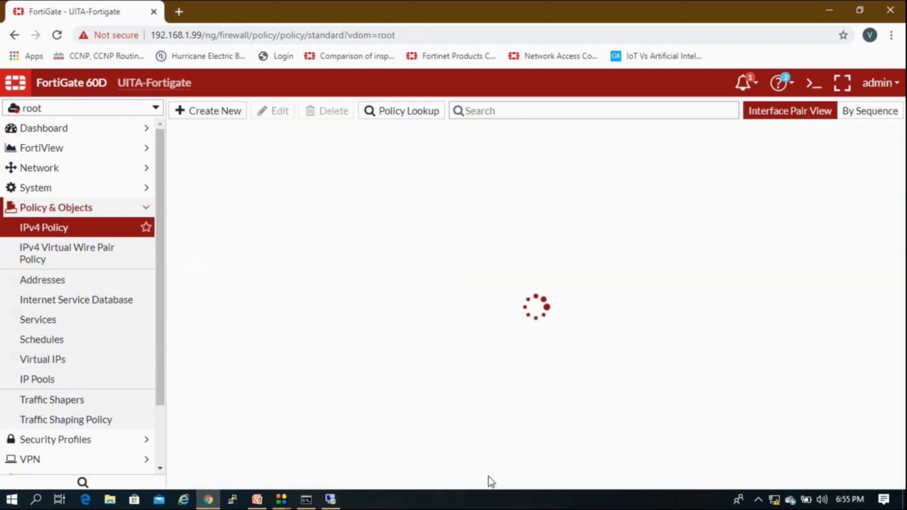
Start a continuous ping to 192.168.1.110 with ping -t in a new remote command prompt.
mouse_move(340, 504)
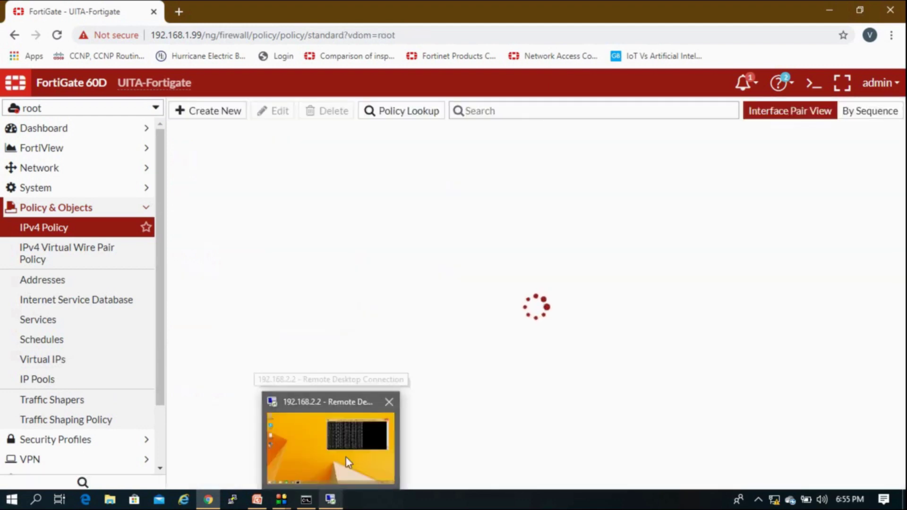
left_click(346, 461)
key("super+r")
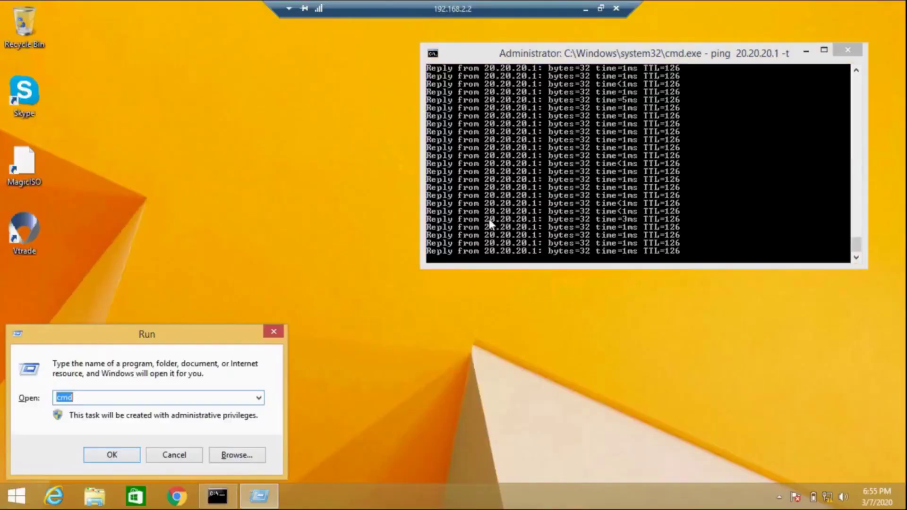
type("cmd")
key("Return")
type("ping")
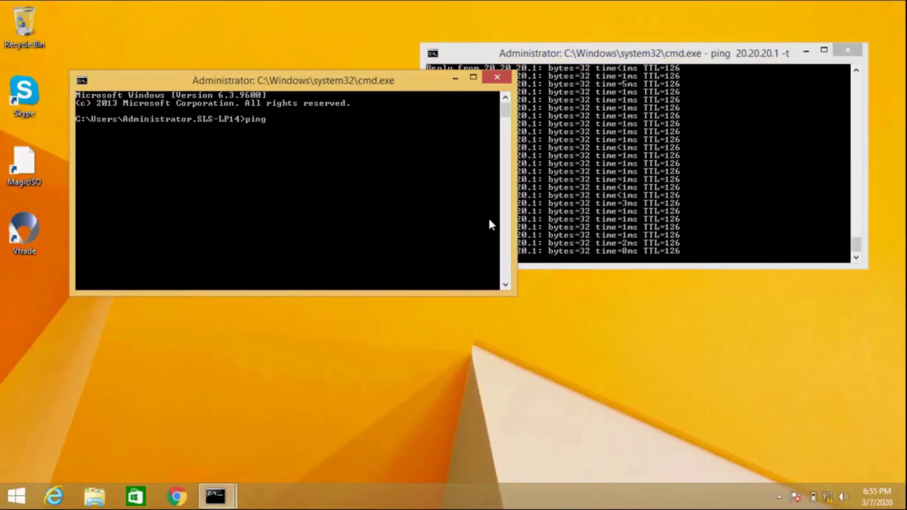
type(" 192.168")
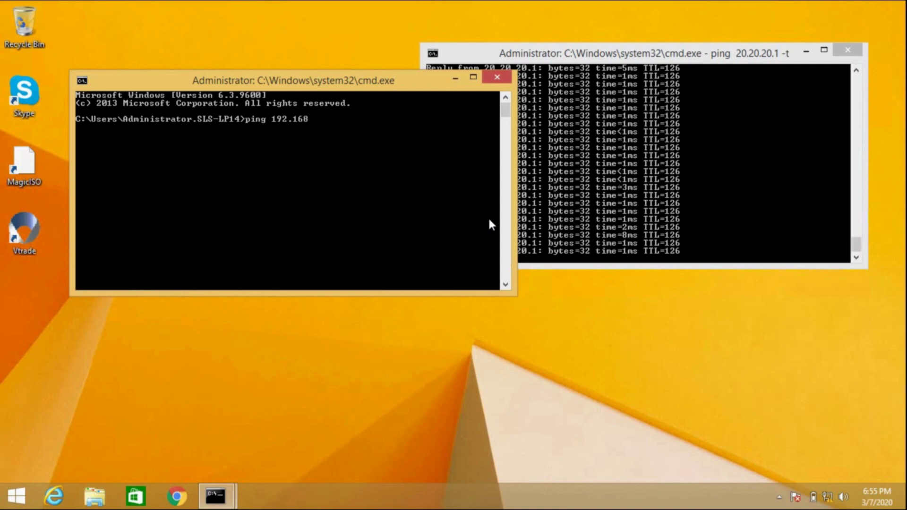
type(".1.110 -t")
key("Return")
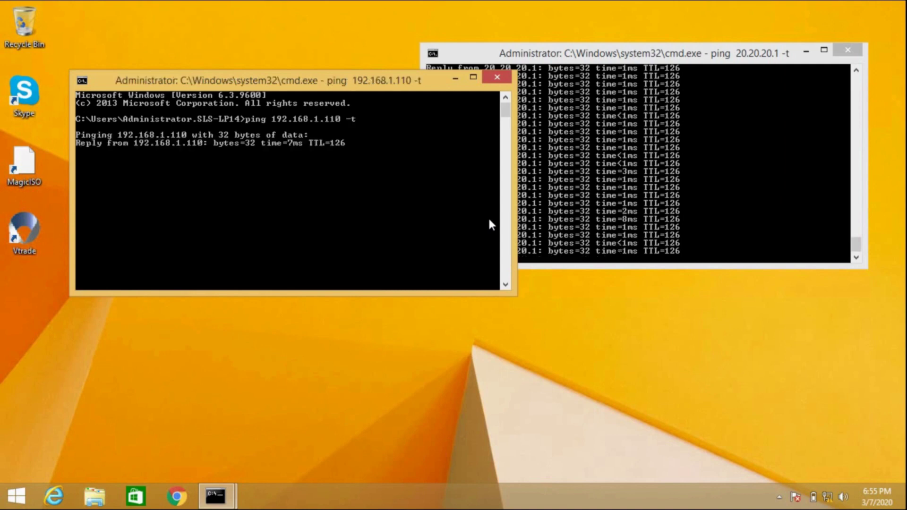
Compare the 192.168.1.110 and 20.20.20.1 ping windows, both still replying.
left_click(568, 186)
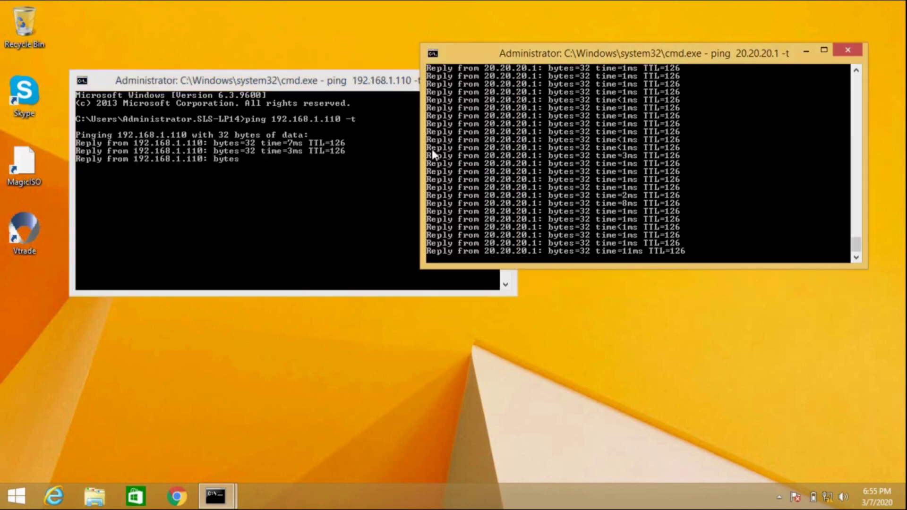
left_click(239, 143)
left_click(565, 150)
left_click(146, 219)
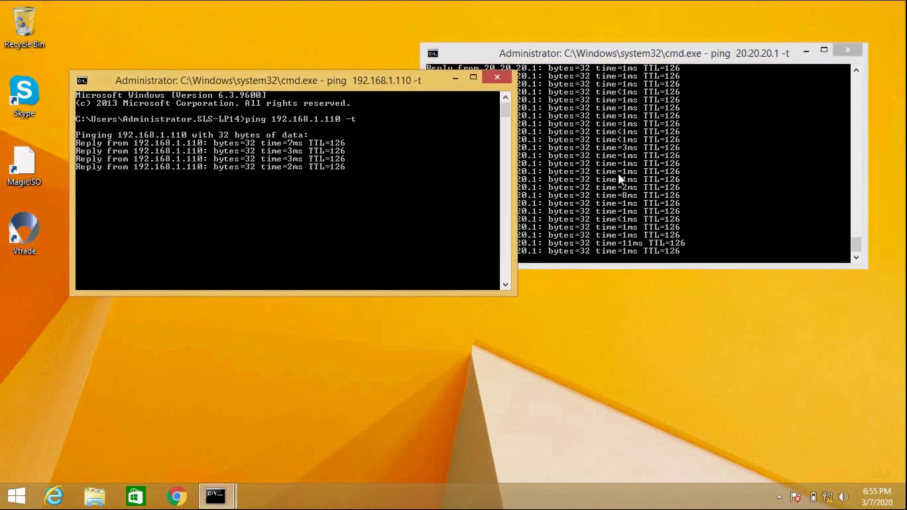
left_click(617, 172)
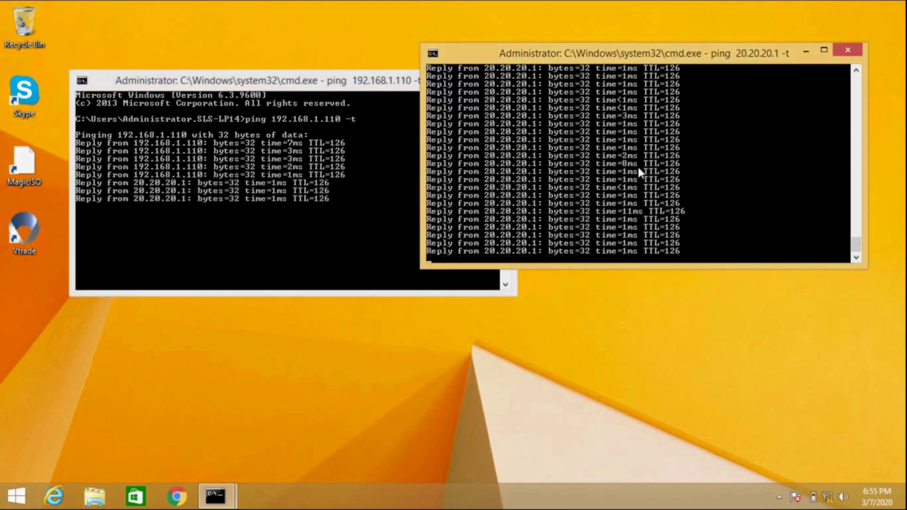
mouse_move(554, 1)
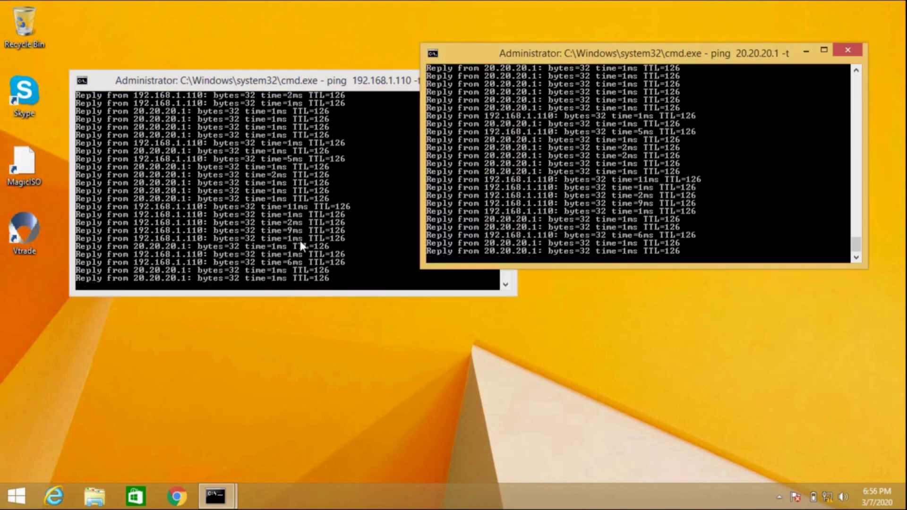
left_click(299, 240)
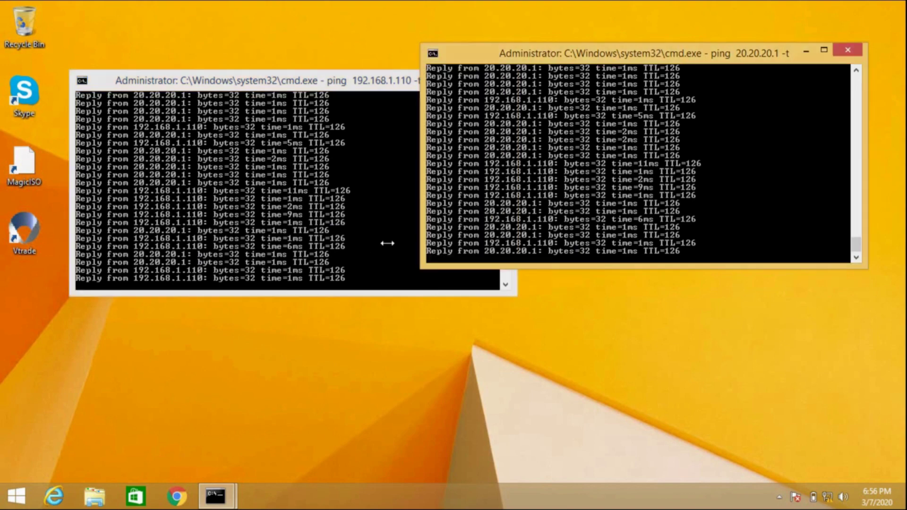
left_click(567, 177)
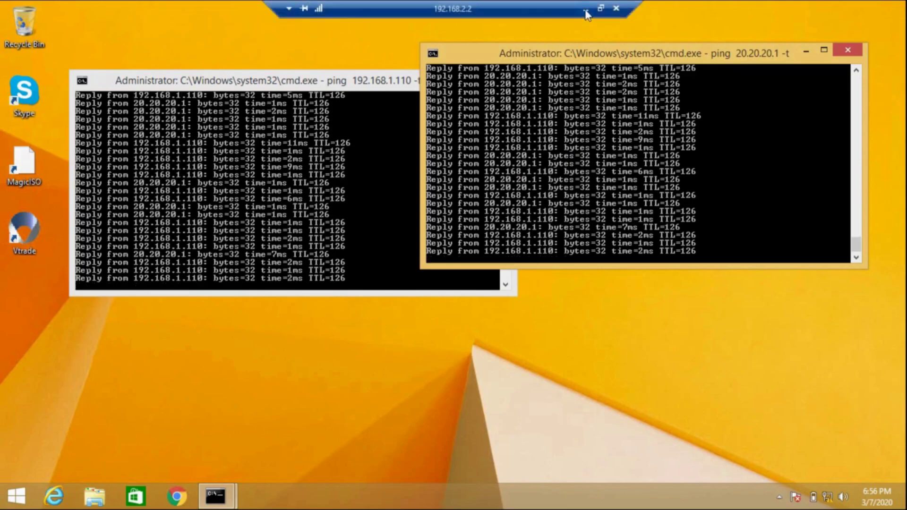
Disable FortiGate policy 12357 via Policy Status, then return to the remote session.
left_click(585, 10)
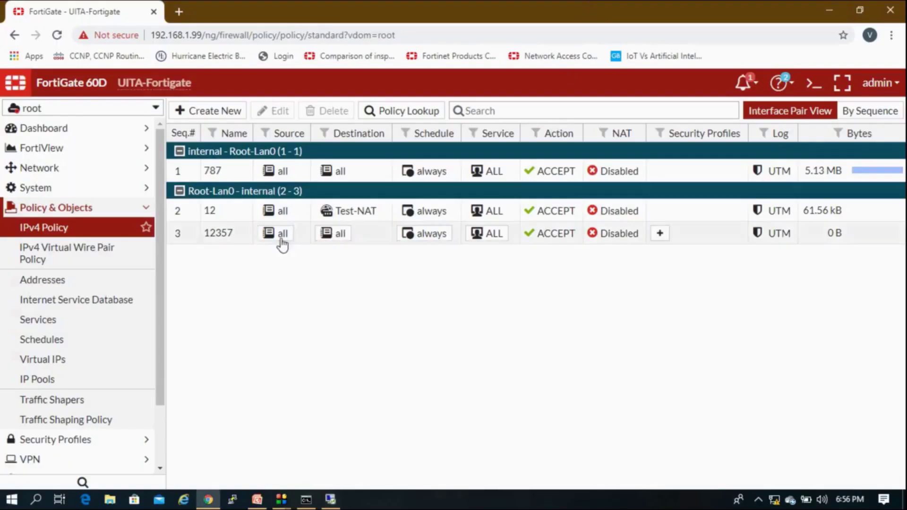
left_click(221, 240)
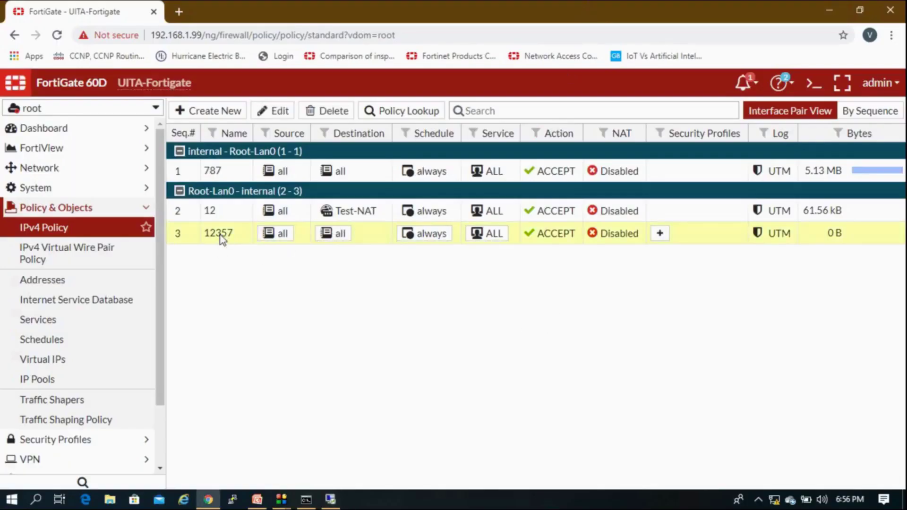
right_click(220, 240)
mouse_move(328, 245)
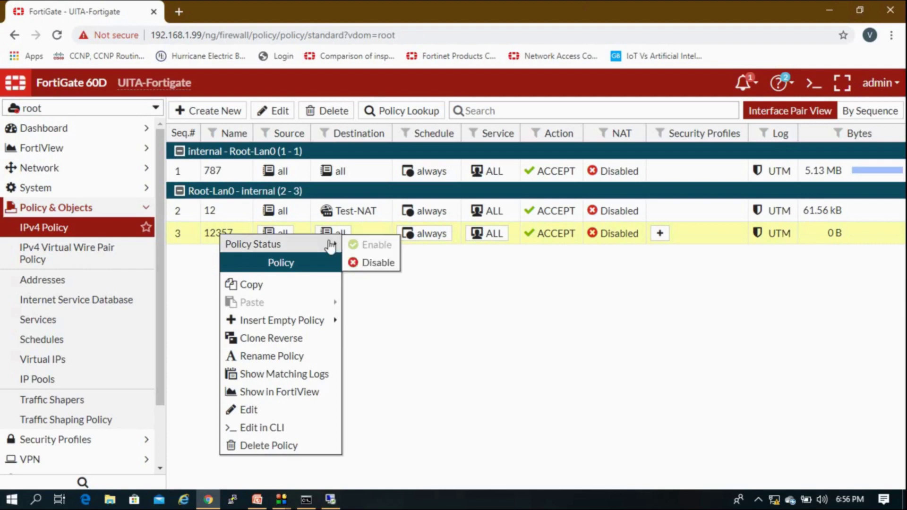
left_click(353, 261)
left_click(330, 499)
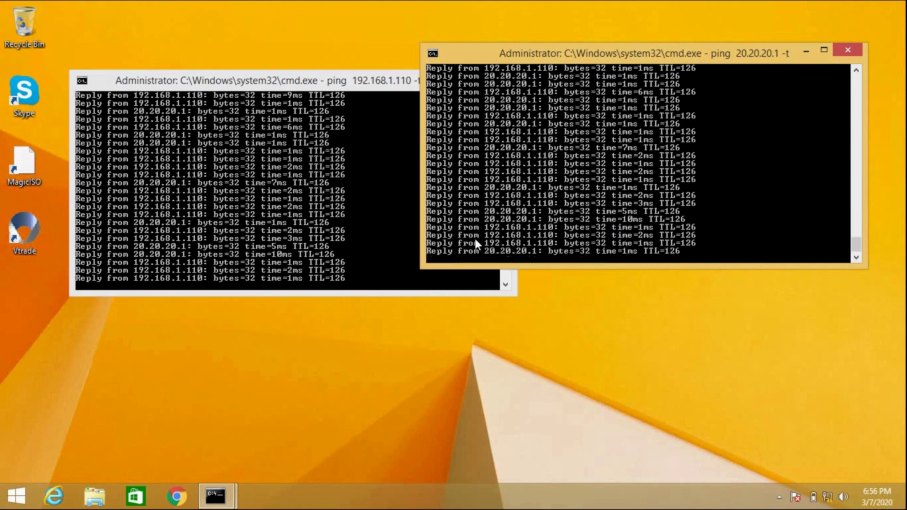
Confirm 192.168.1.110 pings now time out while 20.20.20.1 still replies, then minimise the remote session.
left_click(262, 269)
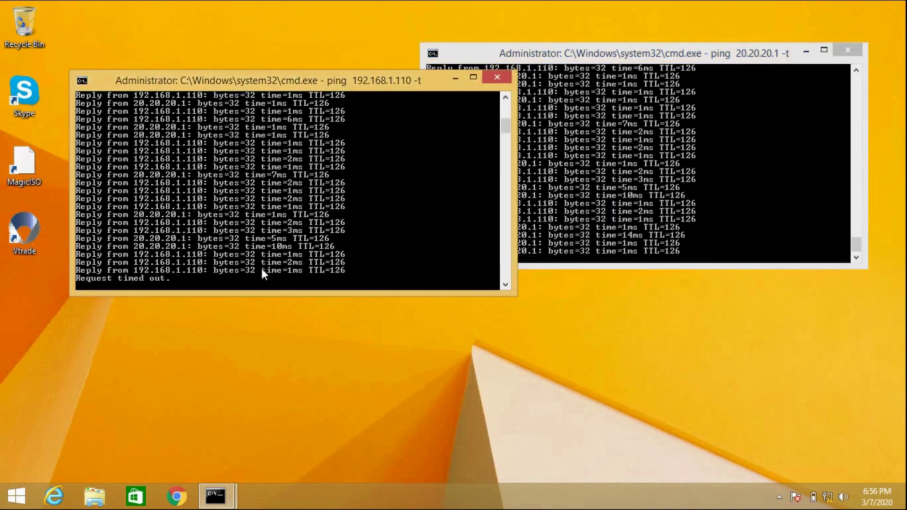
left_click(602, 198)
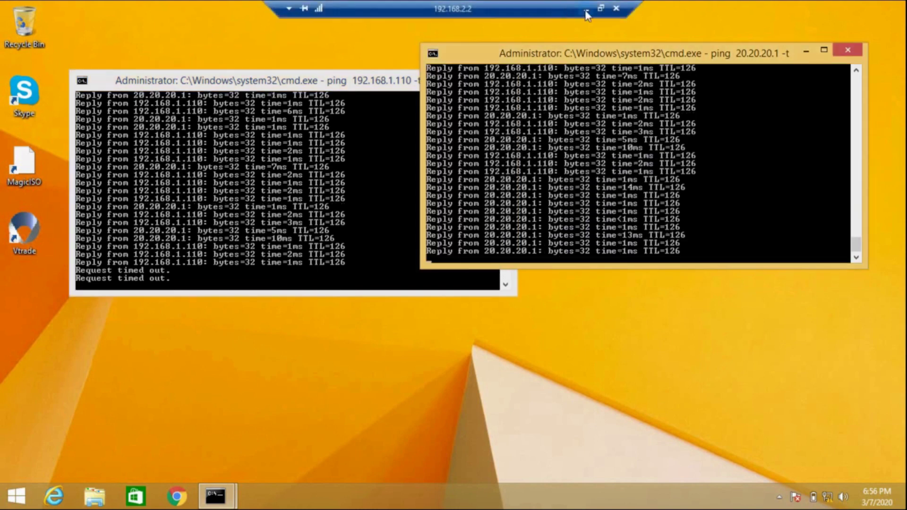
left_click(585, 10)
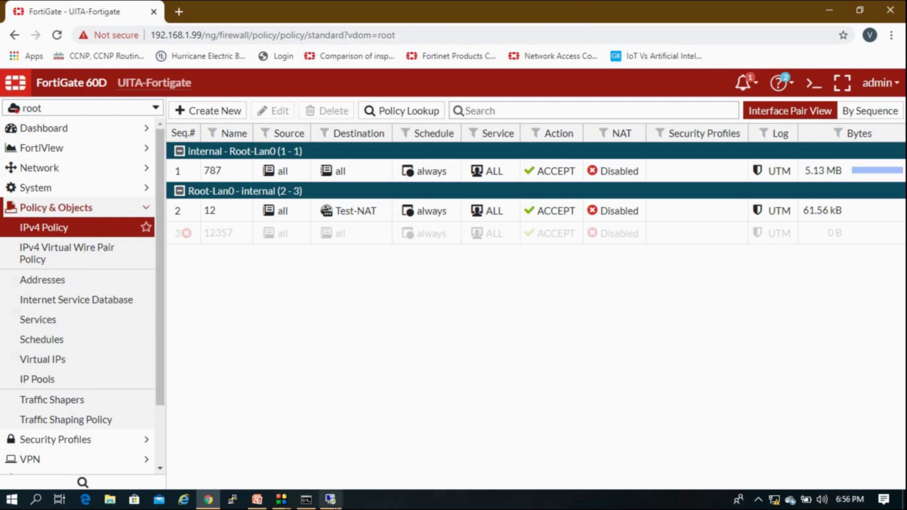
Show the Lab Network slide mapping VIP 20.20.20.1 to 192.168.1.110 and IP pool 20.20.20.2.
left_click(257, 499)
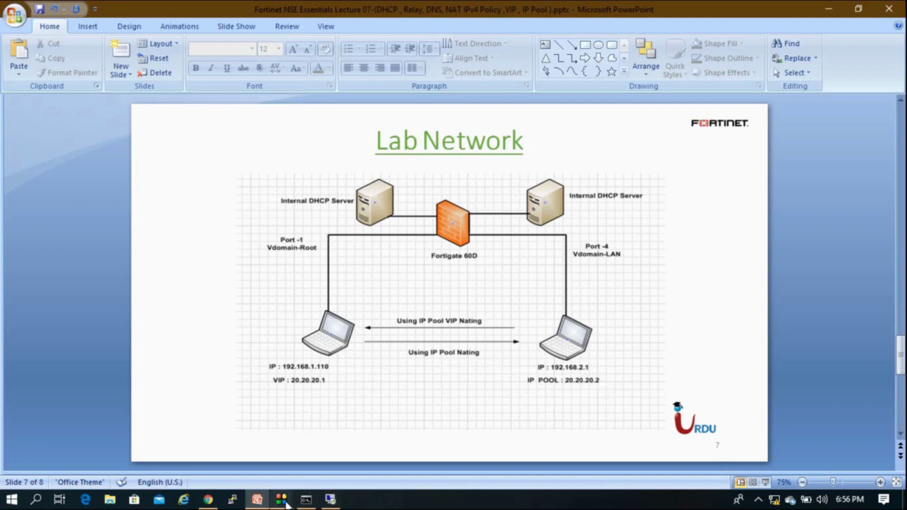
Hide the screen recorder window and bring the FortiGate UITA-LAN policy list back to the front.
left_click(282, 500)
left_click(357, 434)
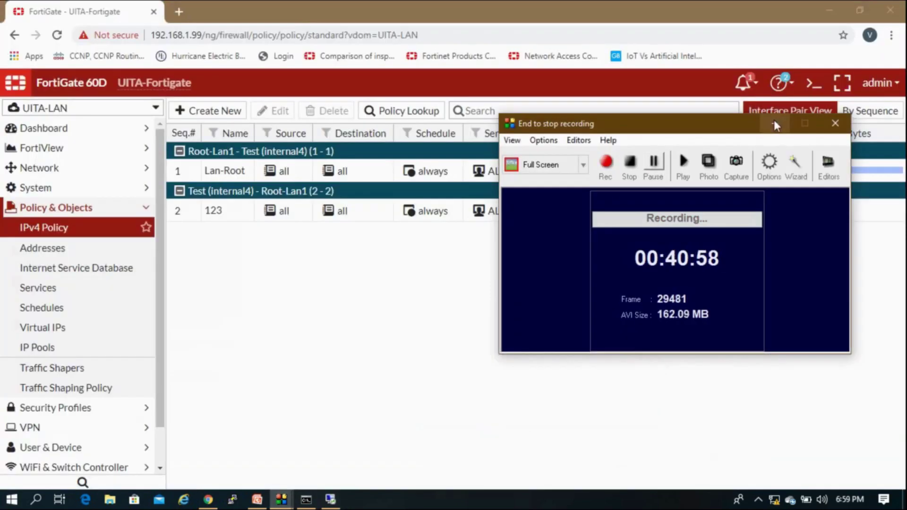
left_click(775, 124)
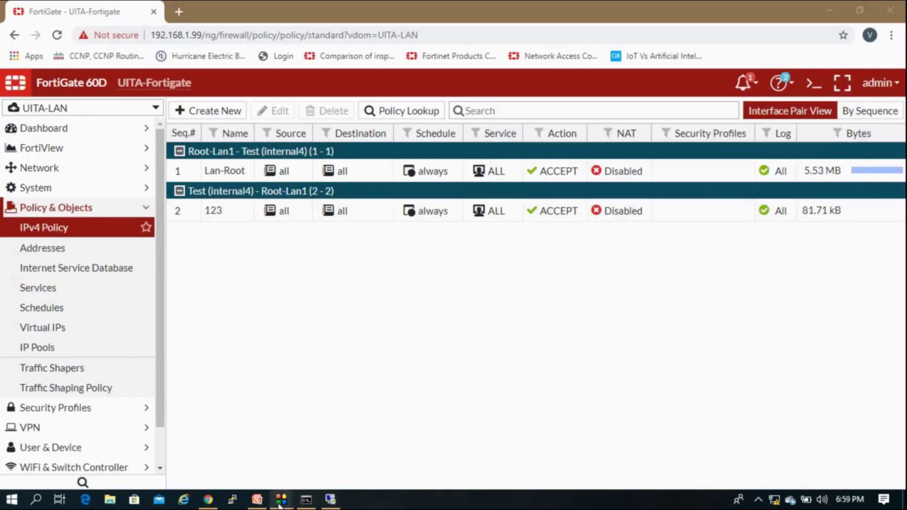
mouse_move(282, 500)
left_click(344, 448)
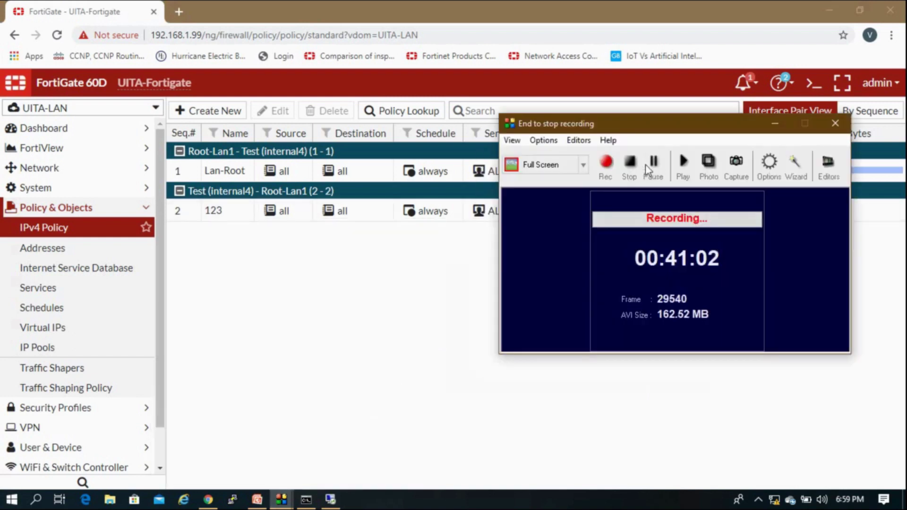
left_click(774, 124)
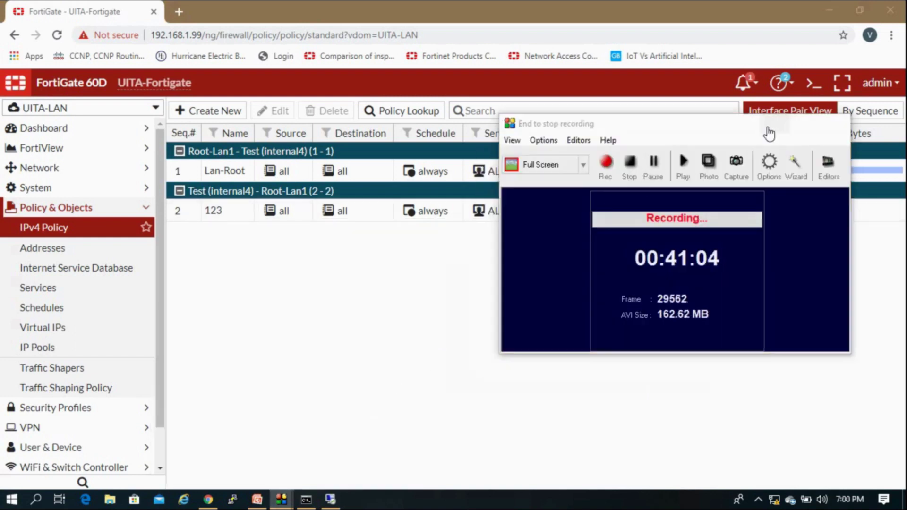
left_click(481, 315)
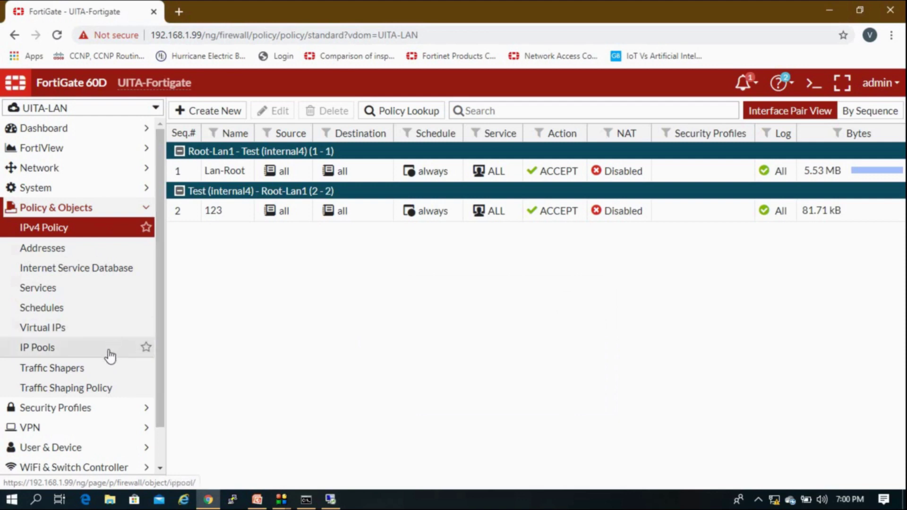
Switch the VDOM to UITA-LAN and open its IP Pools list under Policy & Objects.
left_click(91, 208)
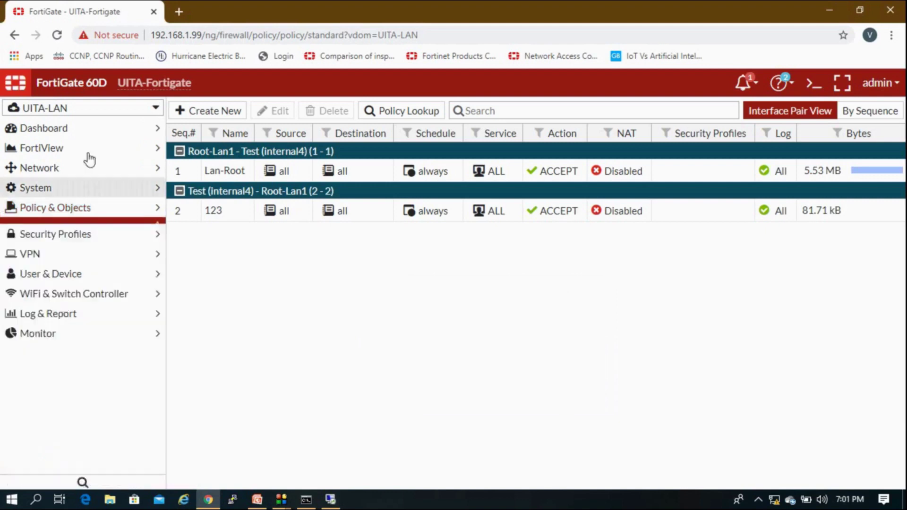
left_click(88, 116)
left_click(70, 163)
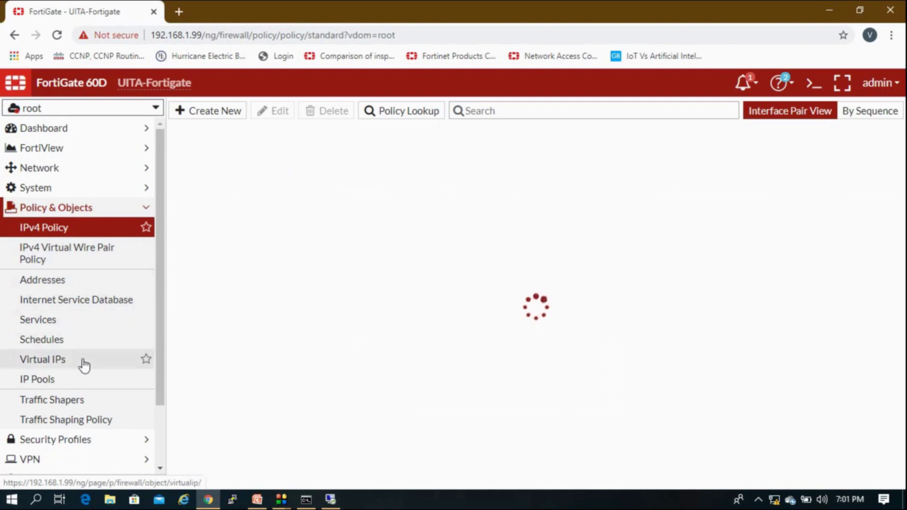
left_click(87, 113)
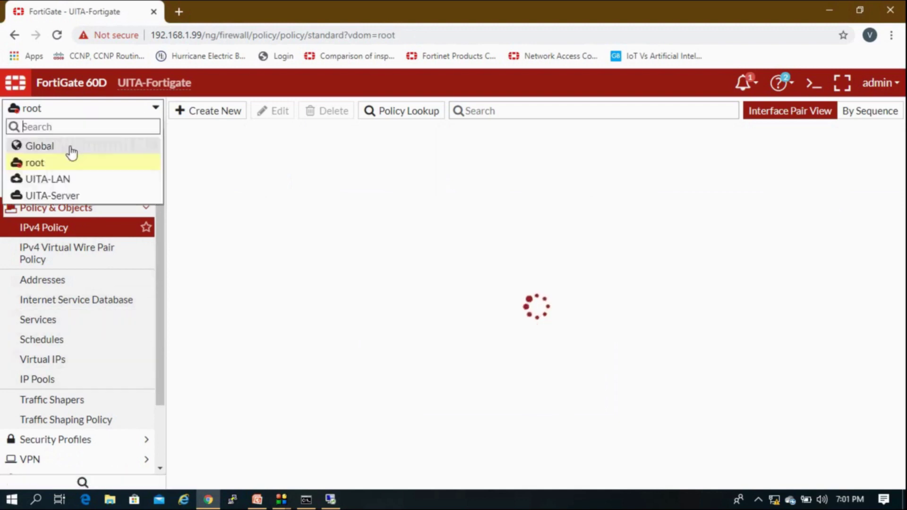
left_click(63, 179)
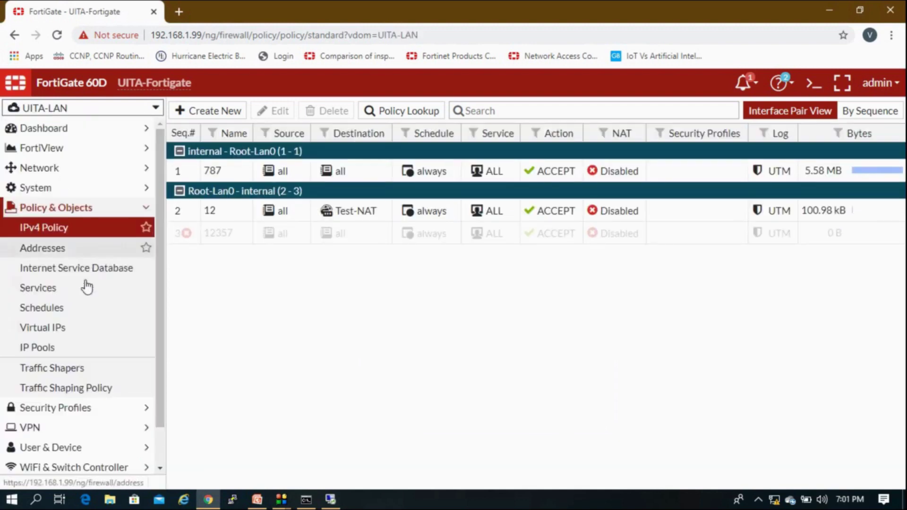
left_click(67, 349)
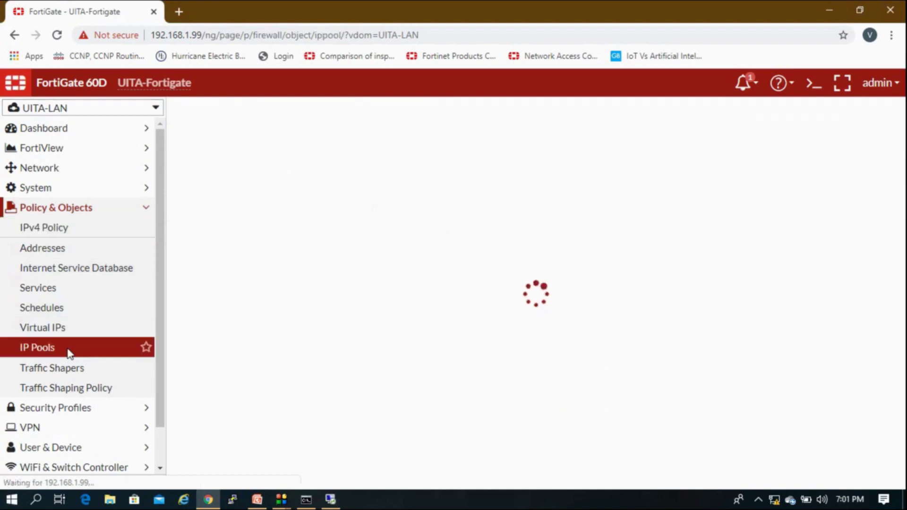
Add Overload IP pool '20.20.20.2' using 20.20.20.2 as both range start and end, then select it.
left_click(222, 107)
left_click(327, 137)
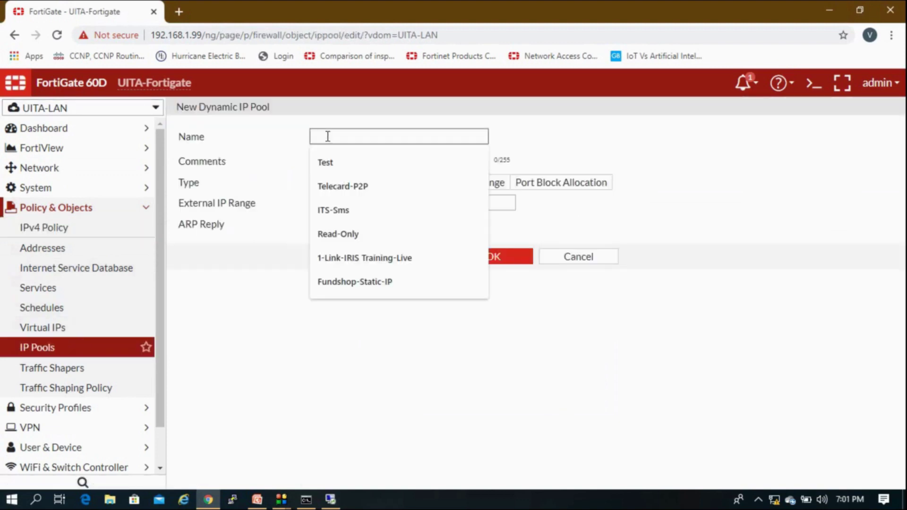
type("20.20.20.")
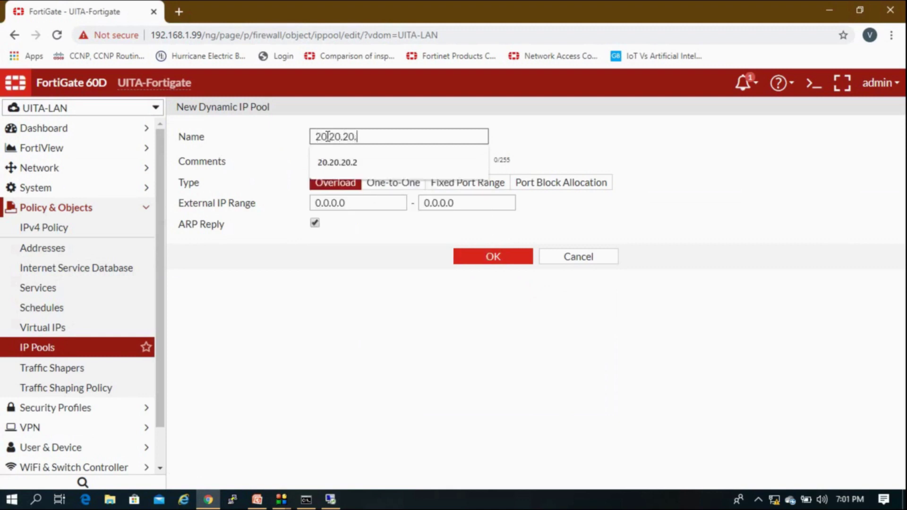
type("2")
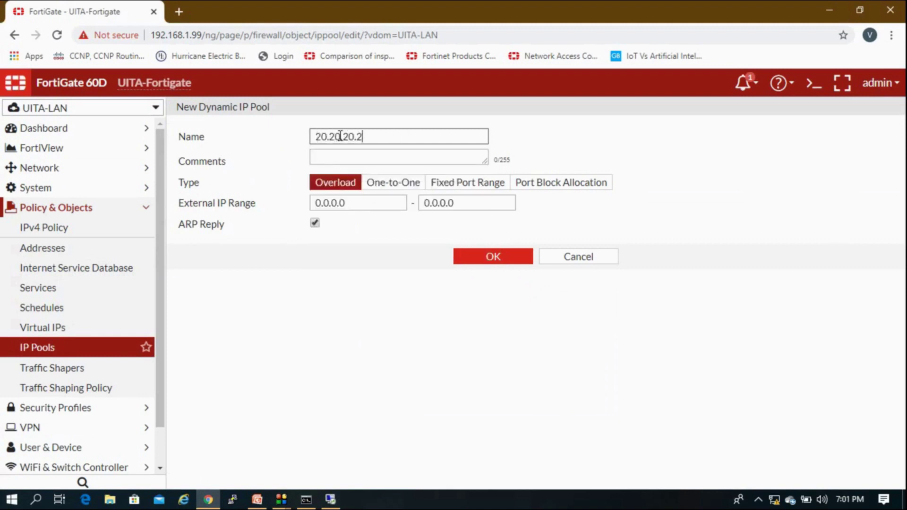
key("ctrl+a")
key("ctrl+c")
key("Tab")
key("Tab")
key("Tab")
key("ctrl+v")
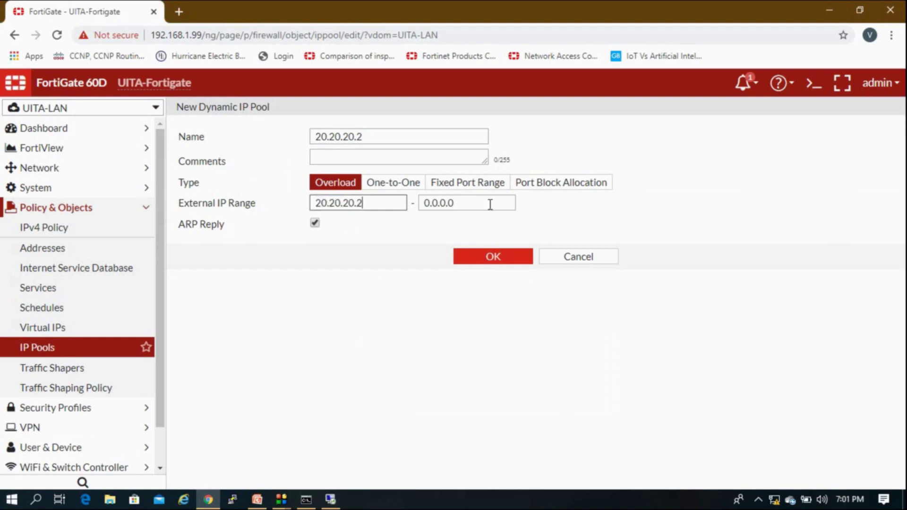
key("Tab")
key("ctrl+v")
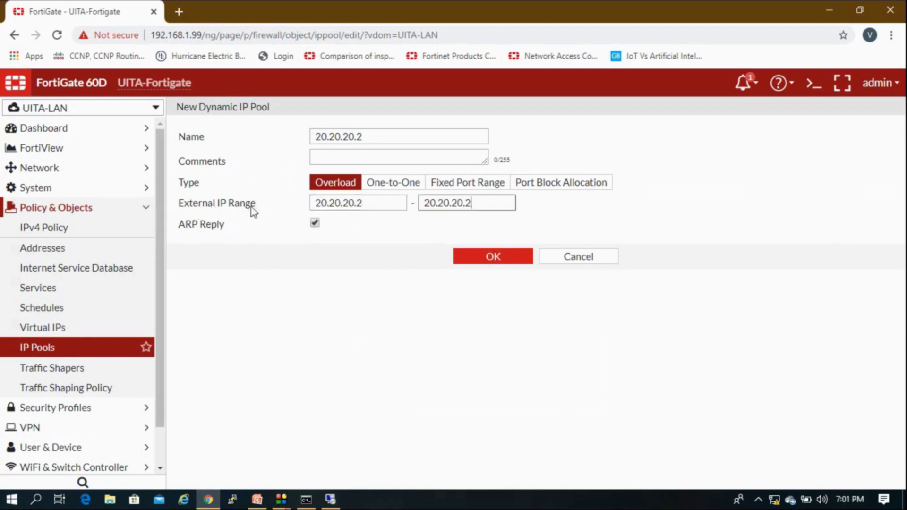
left_click(454, 257)
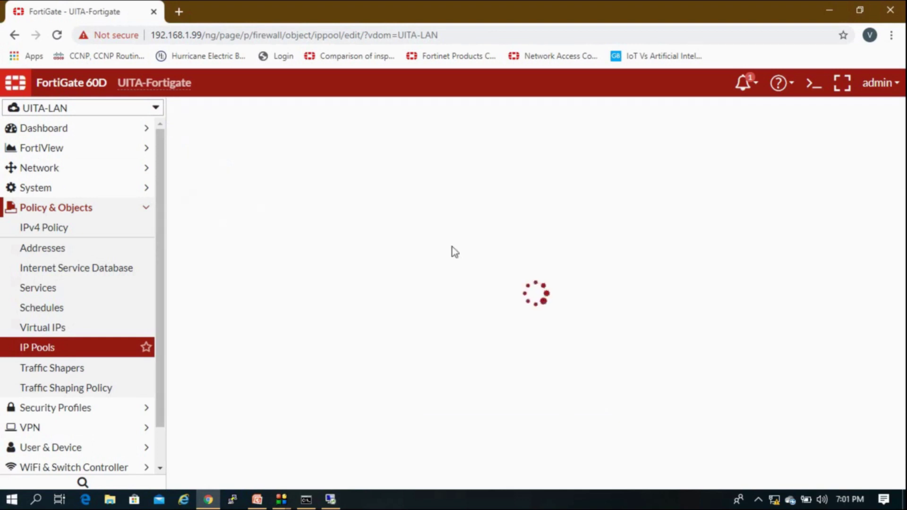
left_click(219, 154)
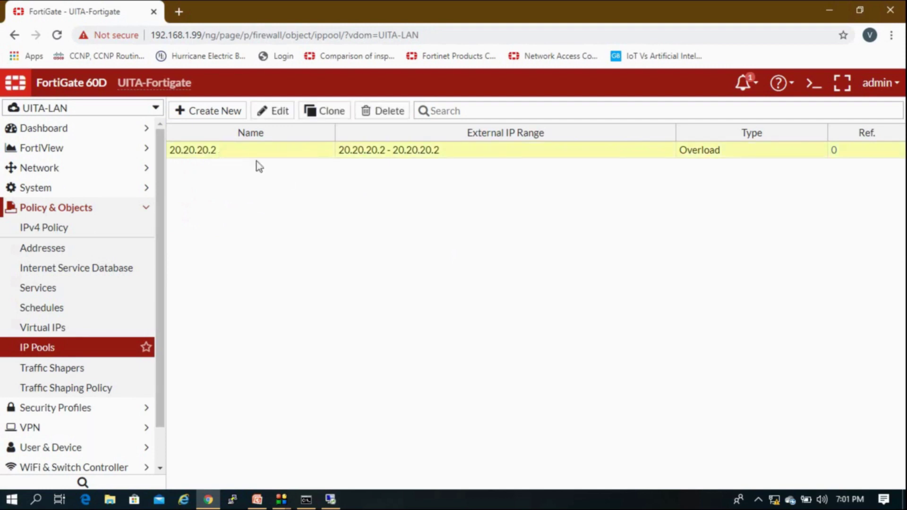
Edit policy 123 to enable NAT with dynamic IP pool 20.20.20.2 and save it.
left_click(91, 235)
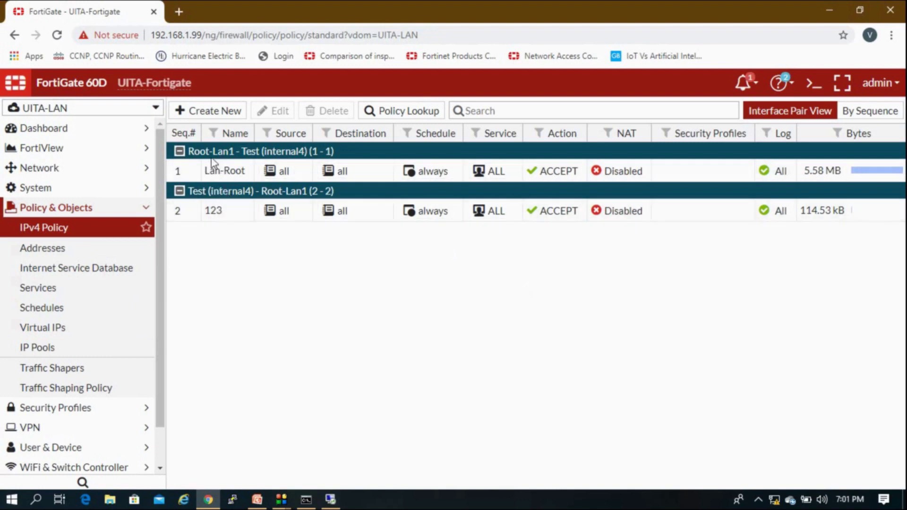
double_click(213, 211)
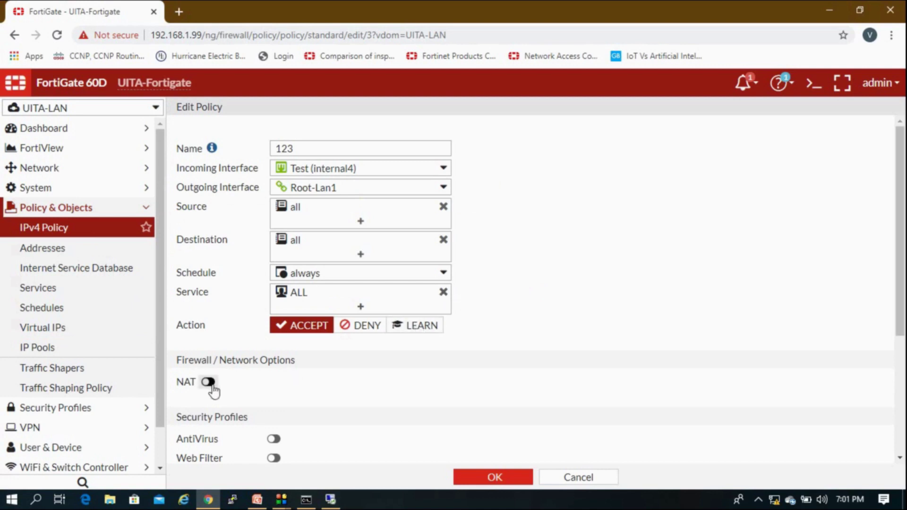
left_click(209, 382)
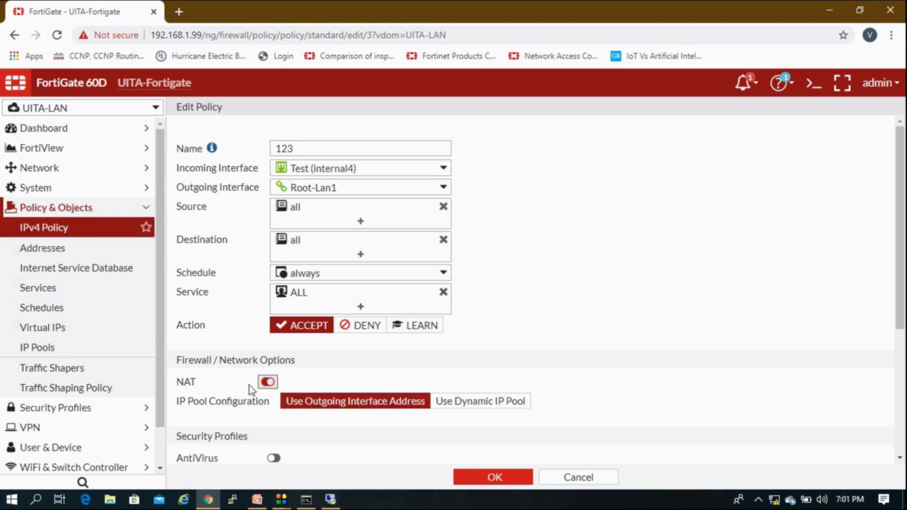
scroll(274, 403, "down", 3)
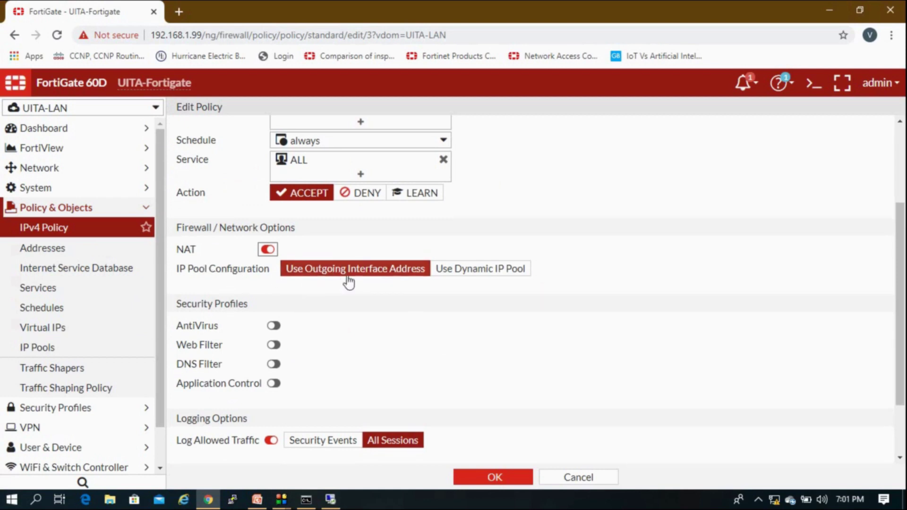
scroll(354, 276, "up", 3)
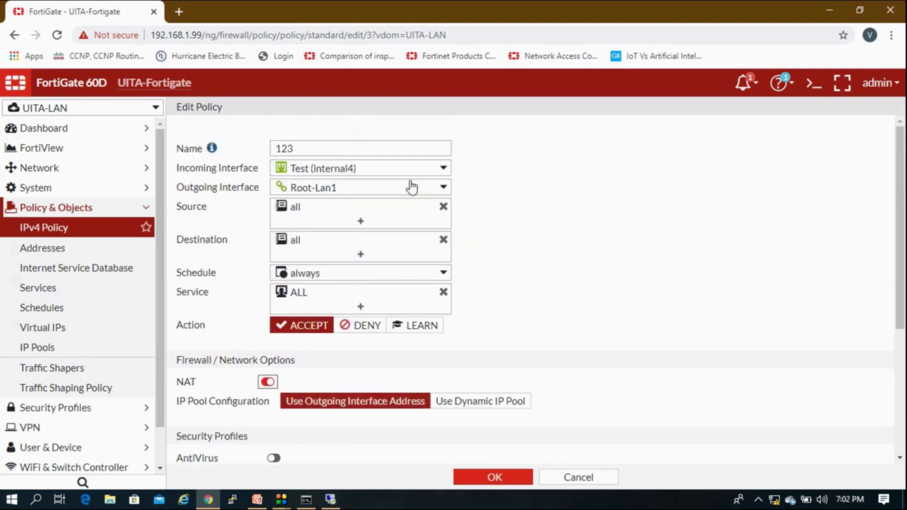
left_click(474, 402)
left_click(442, 427)
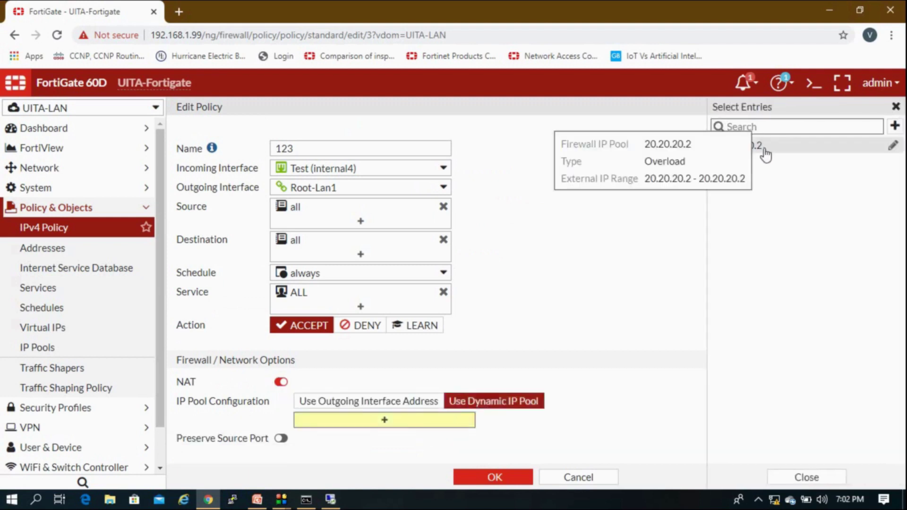
left_click(765, 153)
left_click(530, 278)
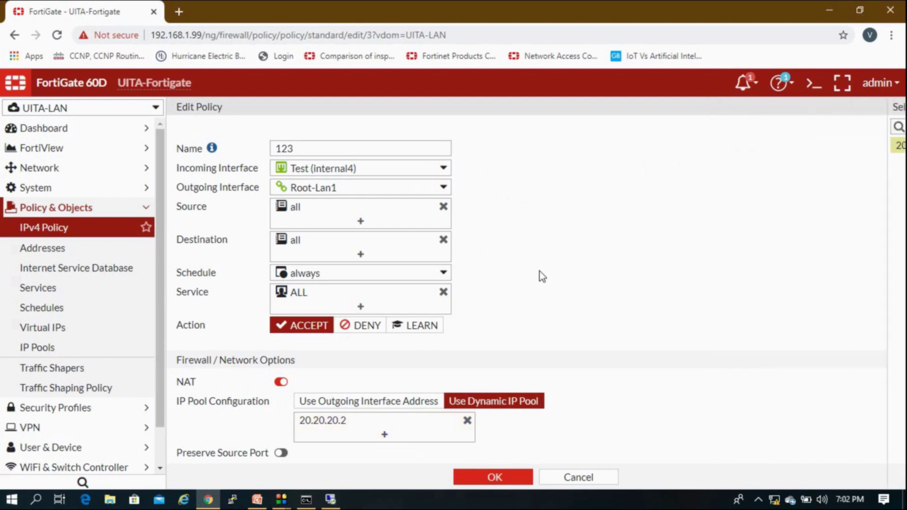
left_click(510, 478)
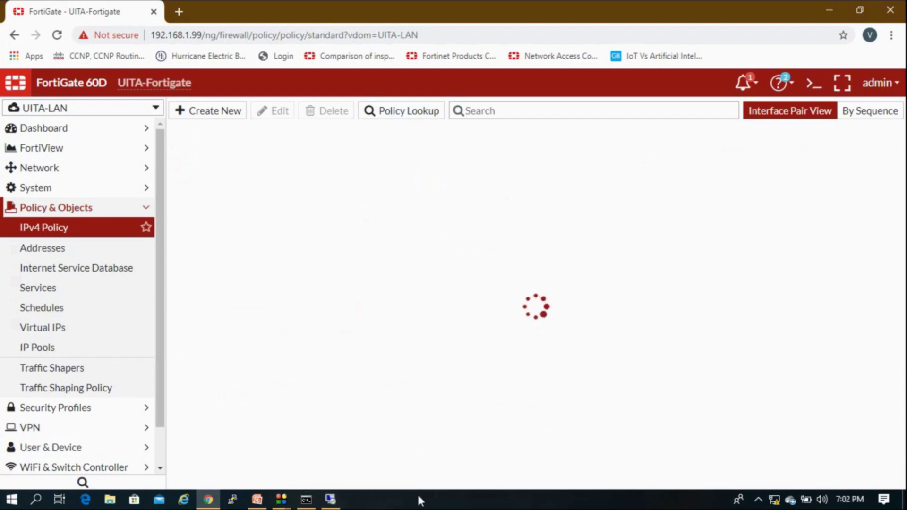
Close the timed-out 192.168.1.110 ping window and confirm the 20.20.20.1 ping still replies.
left_click(330, 499)
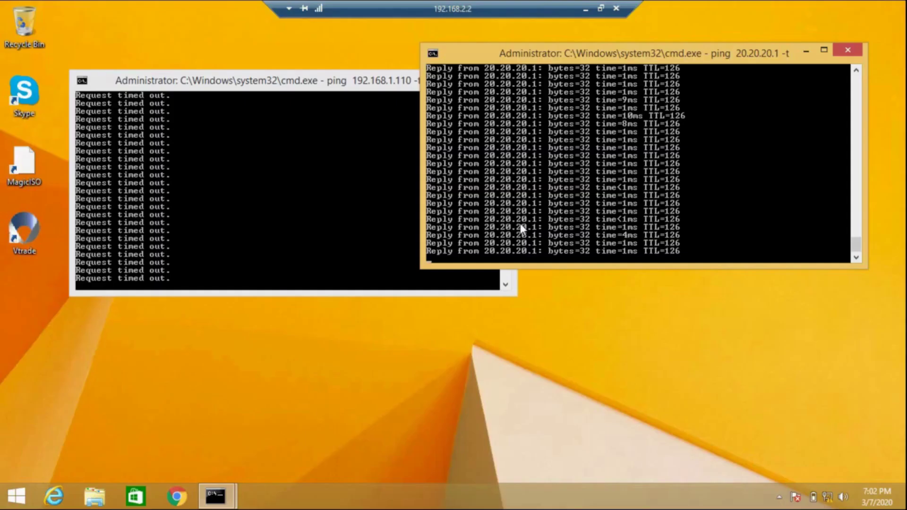
left_click(405, 158)
left_click(492, 80)
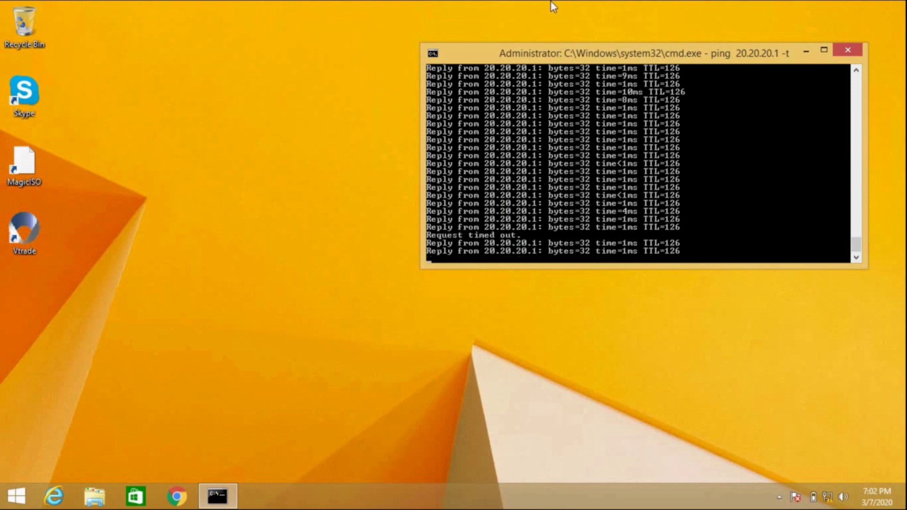
mouse_move(551, 1)
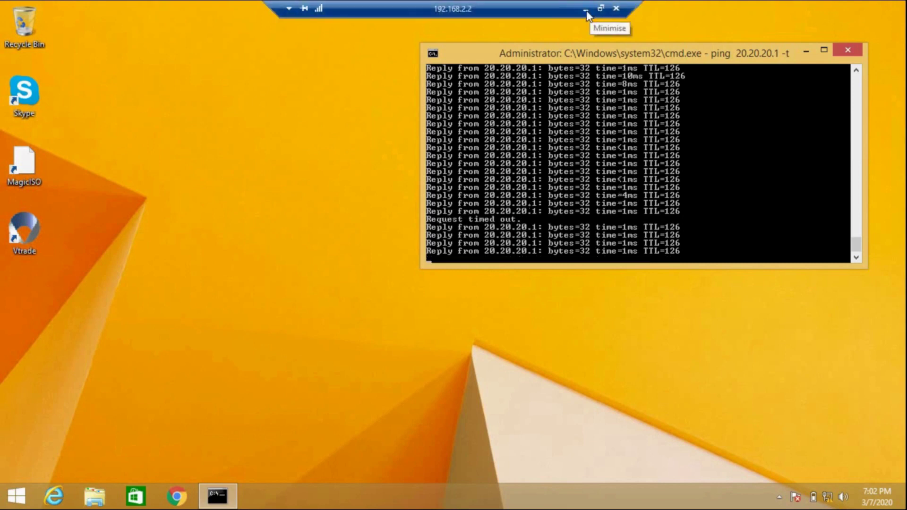
left_click(586, 12)
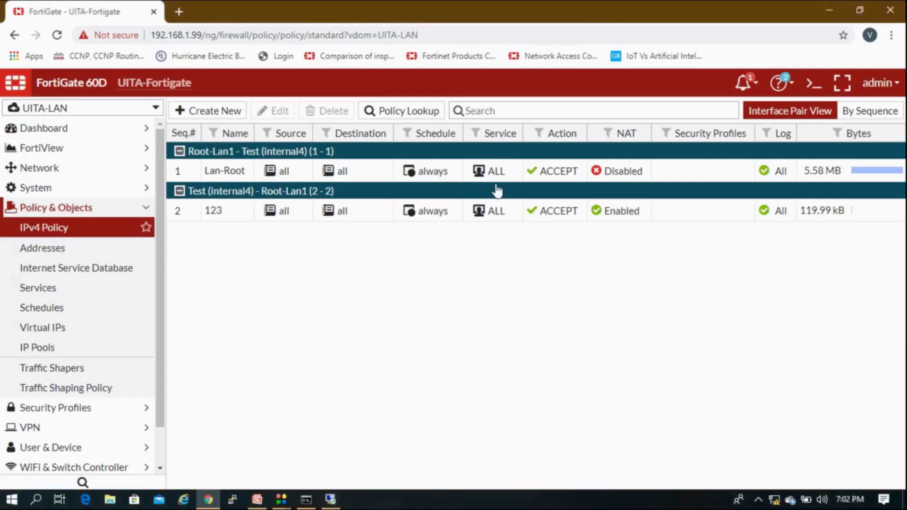
left_click(128, 207)
left_click(330, 500)
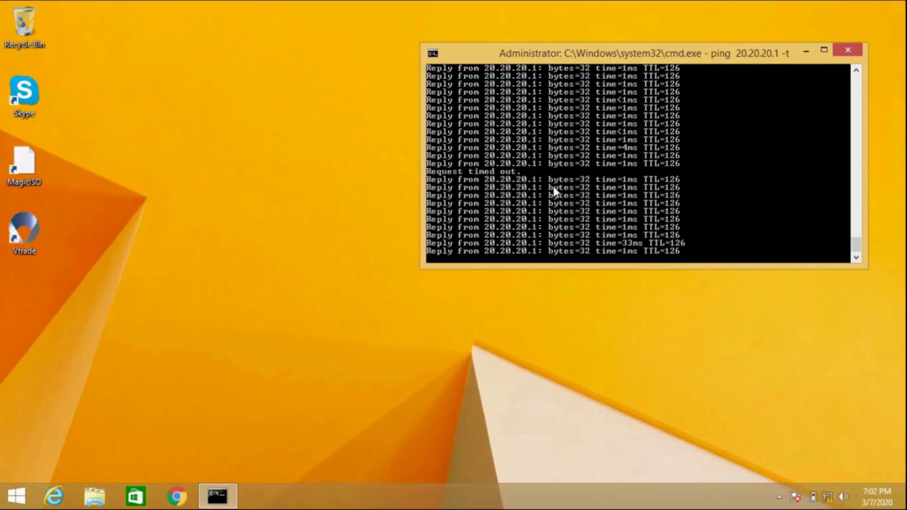
left_click(588, 17)
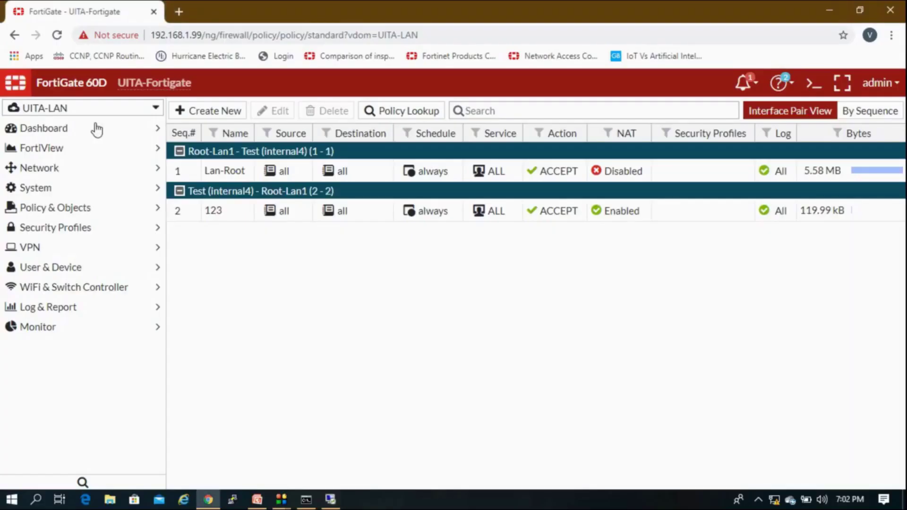
In the root VDOM, replace policy 12's source 'all' with the 20.20.20.2 address and save.
left_click(63, 111)
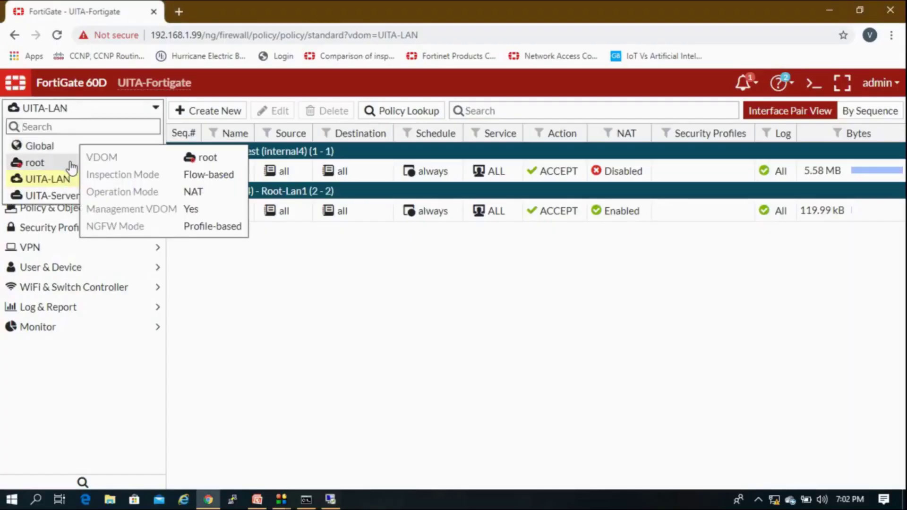
left_click(71, 163)
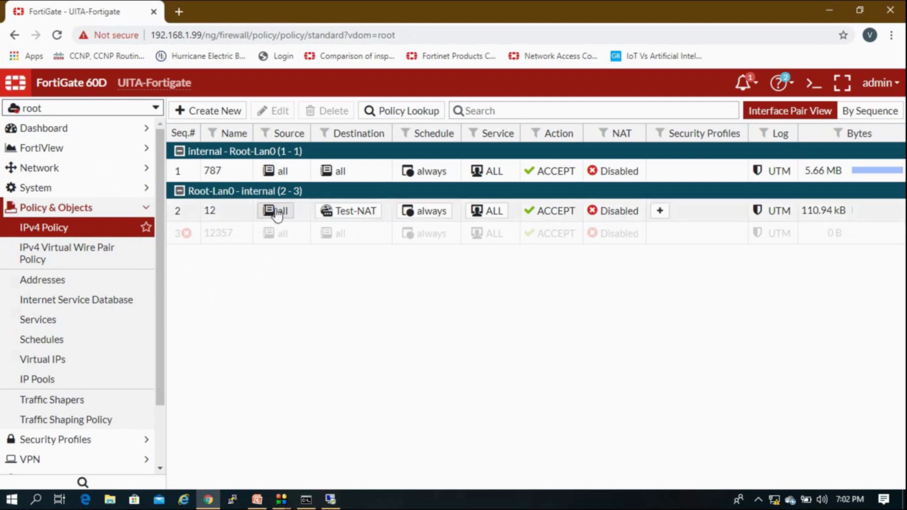
mouse_move(280, 214)
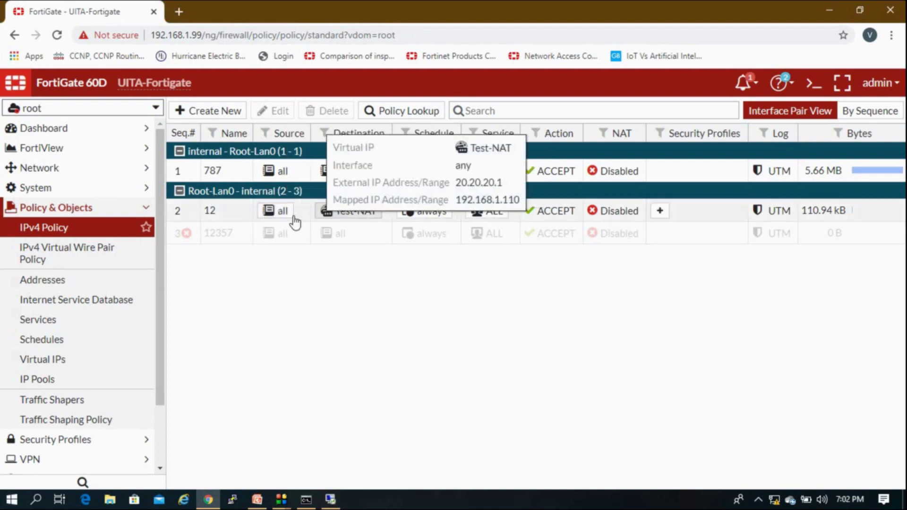
double_click(231, 219)
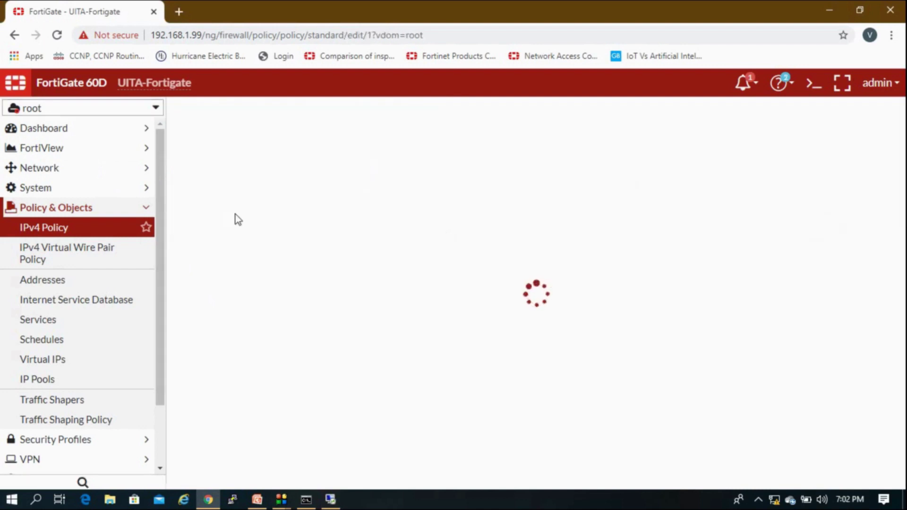
left_click(443, 206)
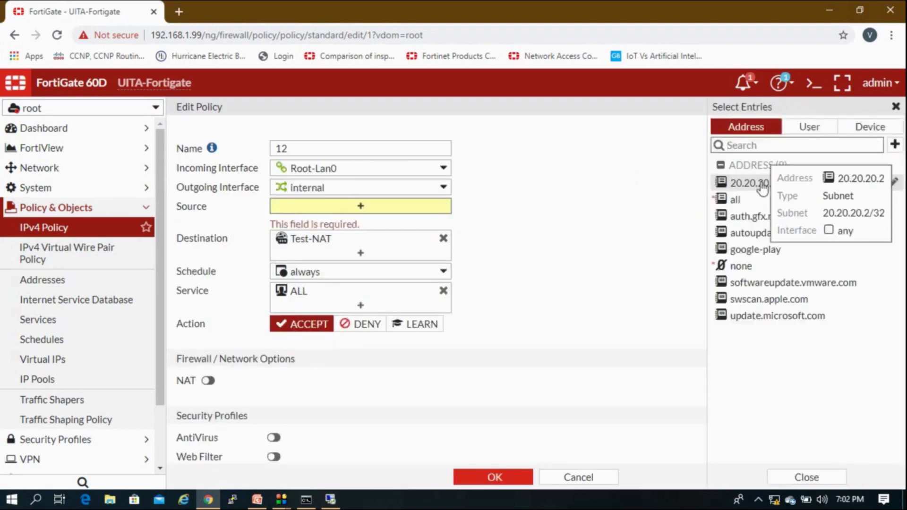
left_click(755, 183)
left_click(491, 477)
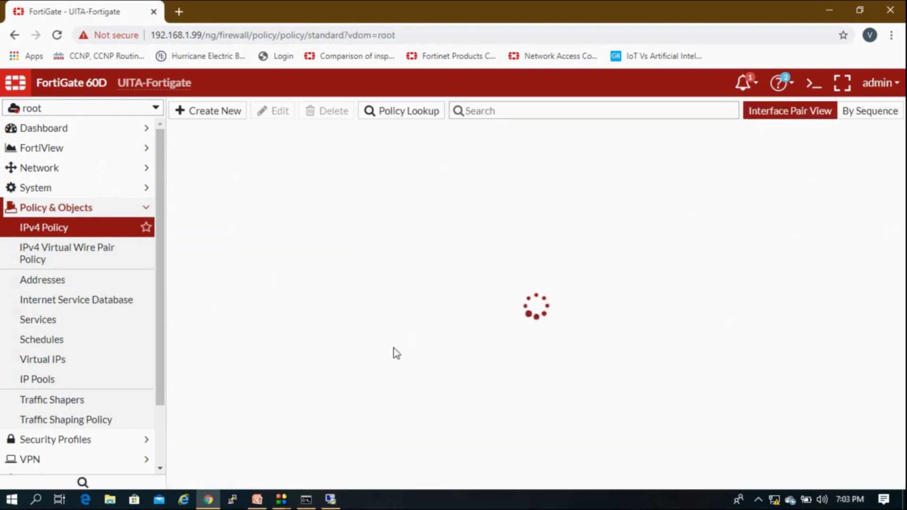
Check the remote ping, then switch the VDOM back to UITA-LAN.
left_click(334, 501)
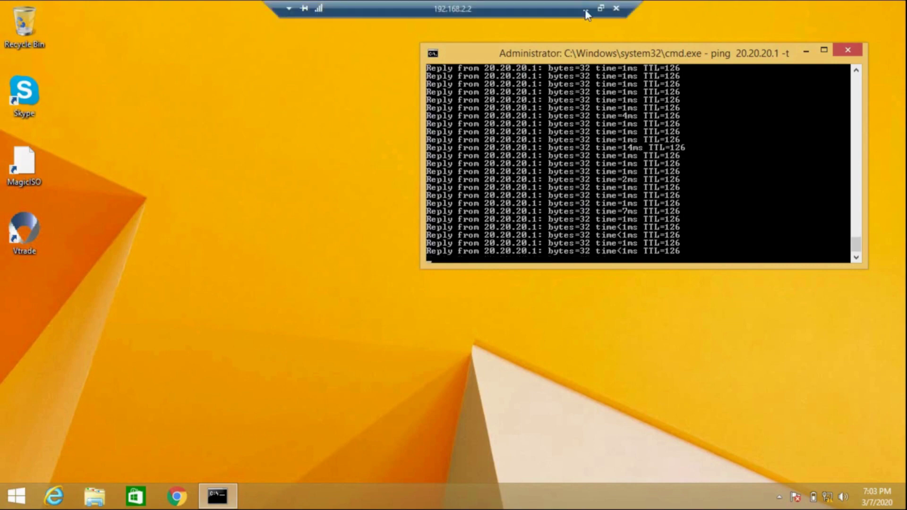
left_click(585, 8)
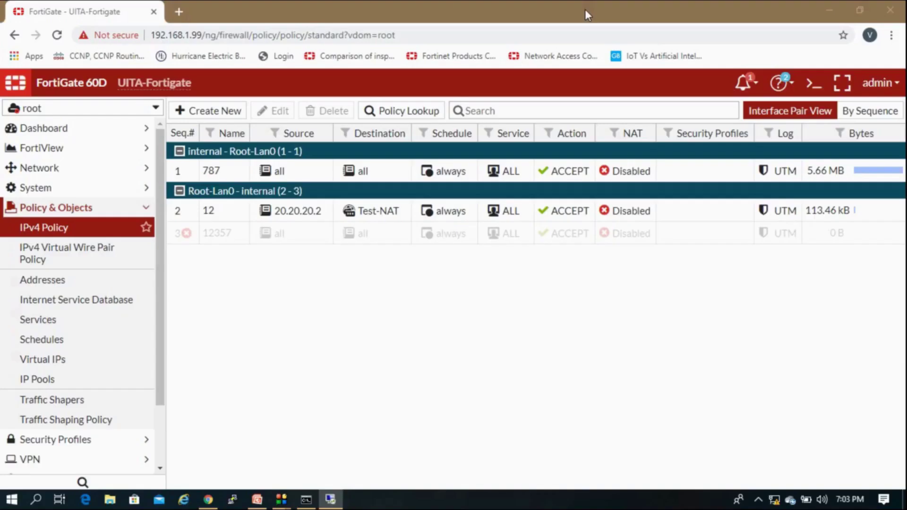
left_click(121, 109)
left_click(95, 181)
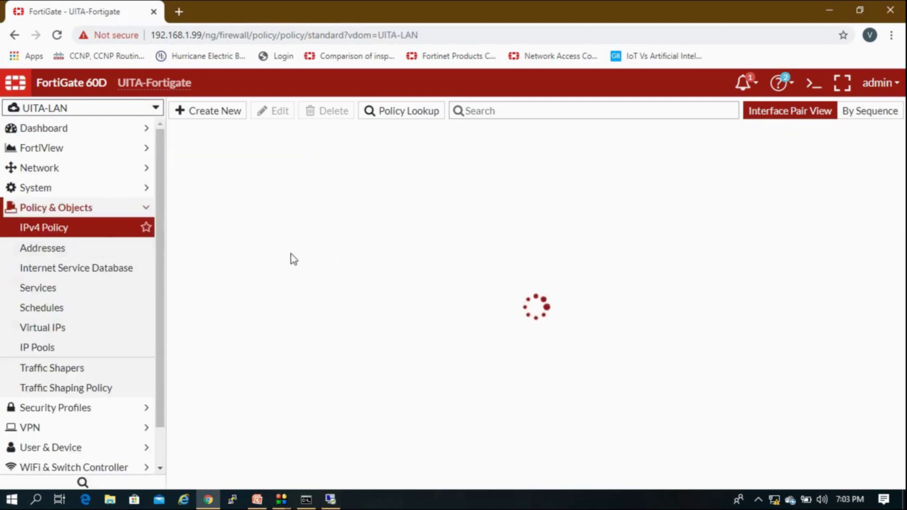
Turn off NAT on policy 123 and save it.
double_click(220, 215)
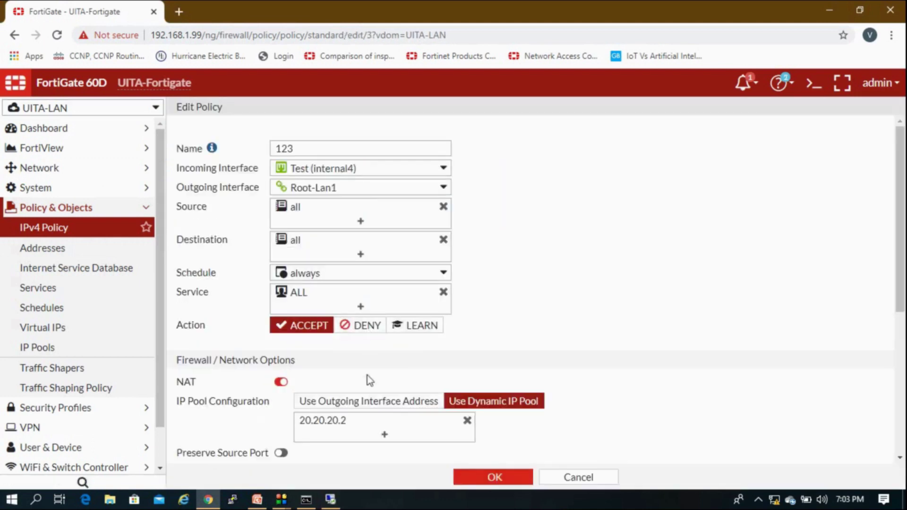
left_click(288, 382)
left_click(494, 478)
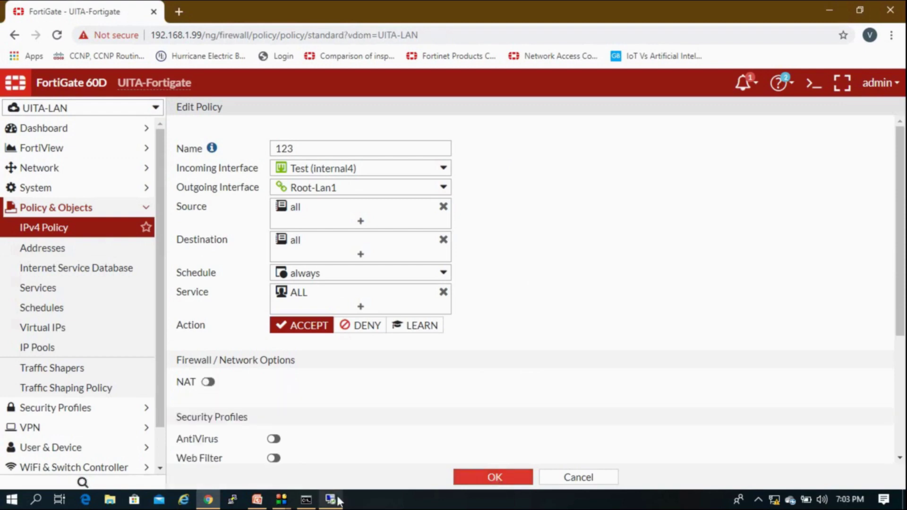
Confirm the 20.20.20.1 ping now times out, then reopen policy 123 for editing.
key("alt+Tab")
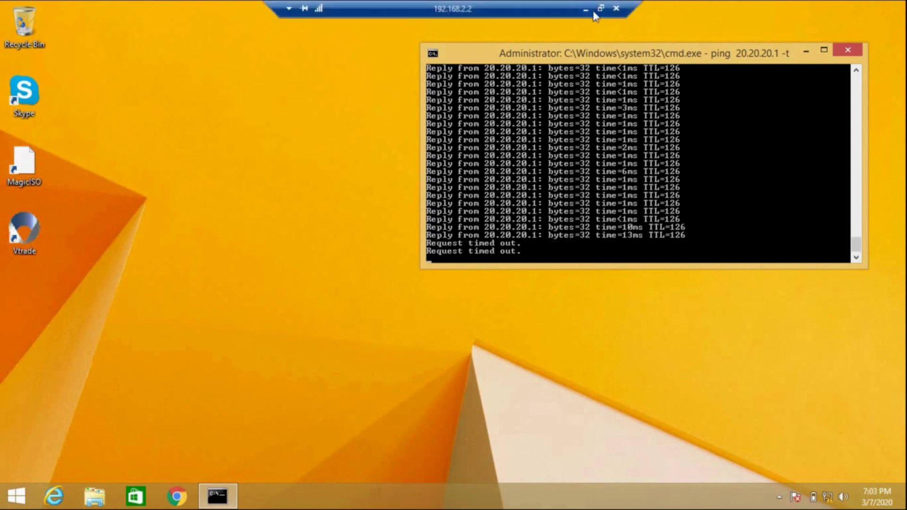
left_click(586, 10)
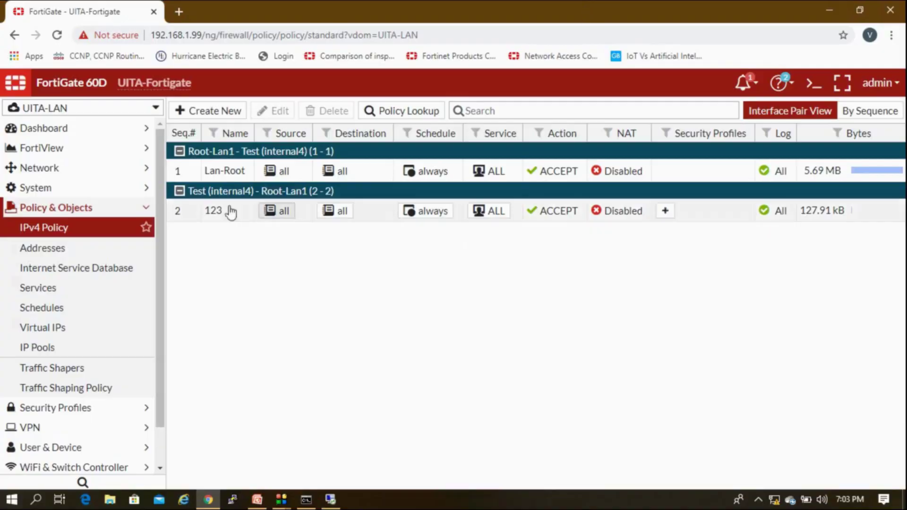
double_click(211, 213)
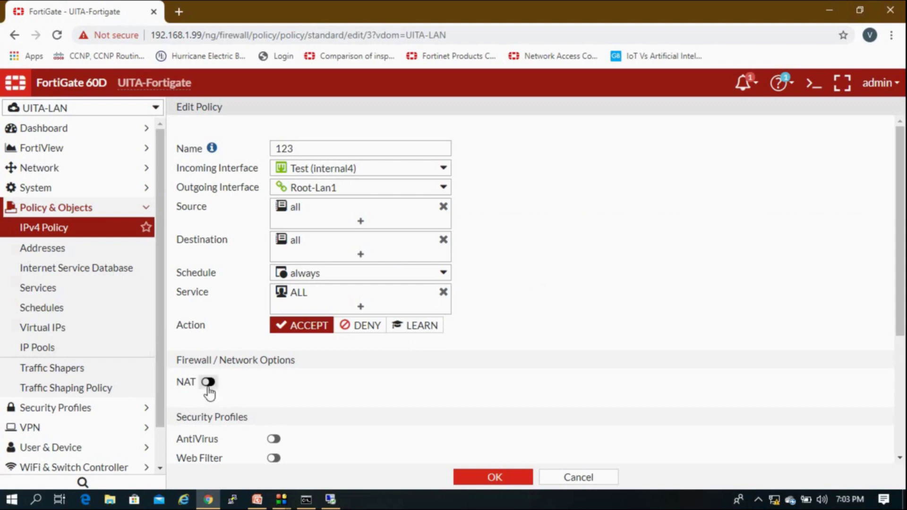
Turn NAT back on for policy 123 using the 20.20.20.2 dynamic IP pool, and save.
left_click(208, 382)
left_click(446, 404)
left_click(354, 421)
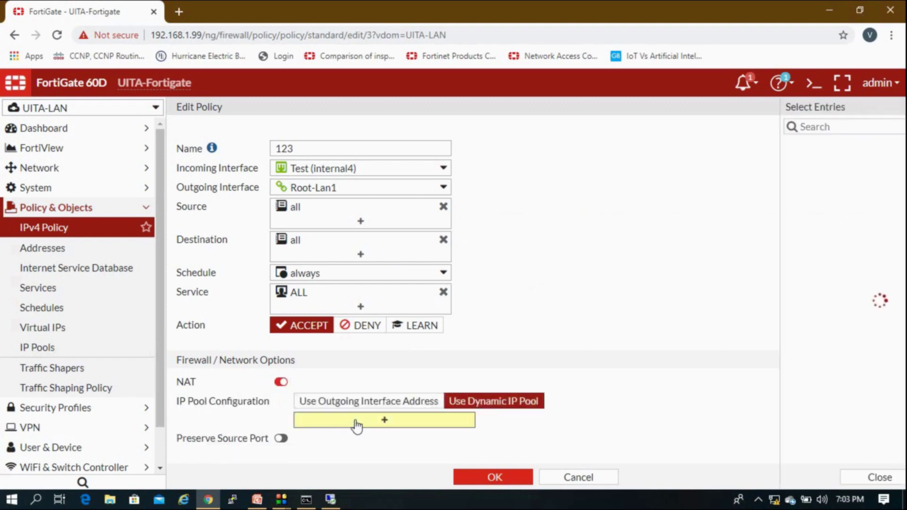
left_click(751, 146)
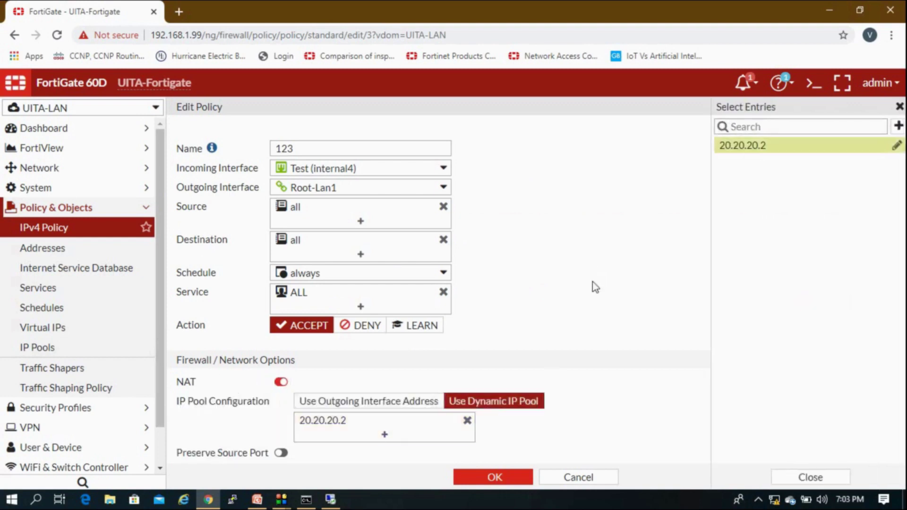
left_click(514, 478)
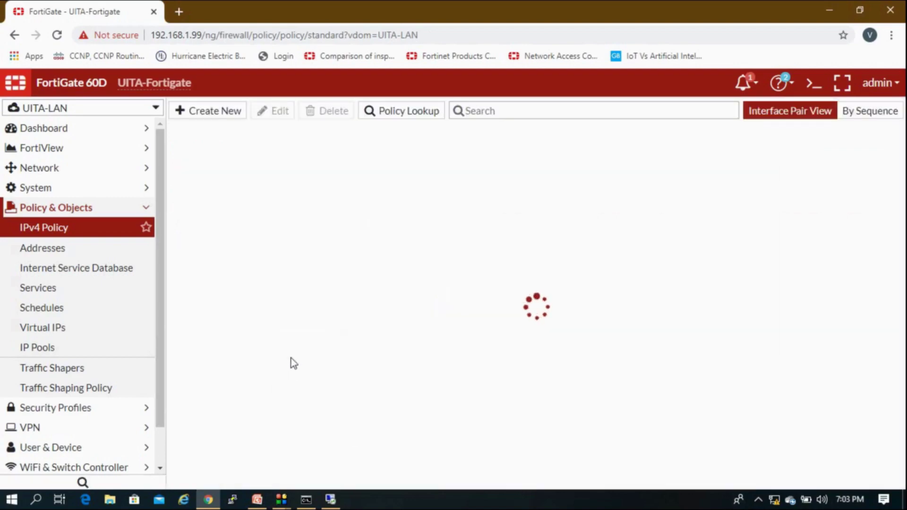
Confirm in the remote session that pings to 20.20.20.1 reply again, then return to FortiGate.
left_click(329, 499)
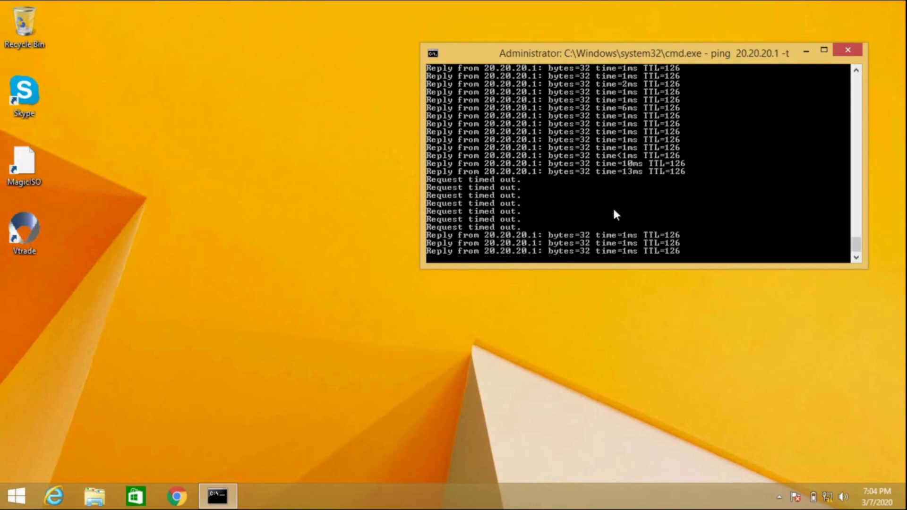
mouse_move(620, 12)
left_click(586, 10)
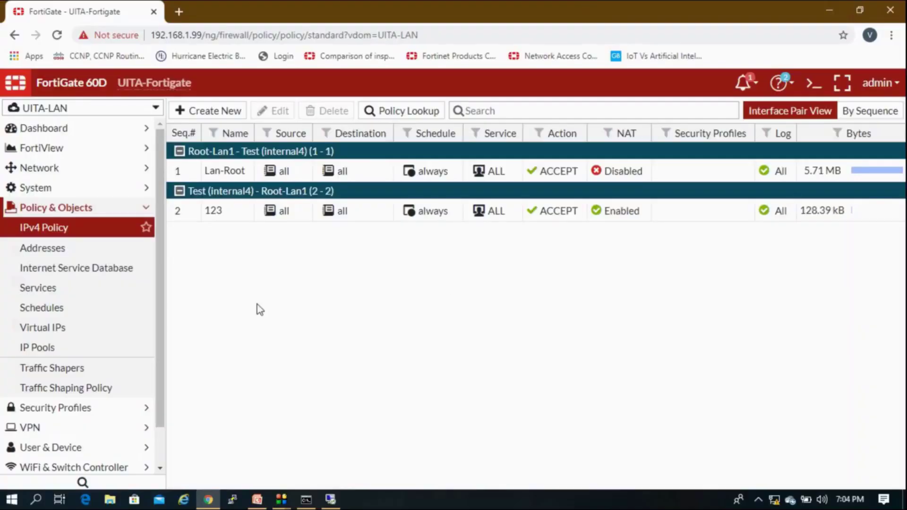
Review the NAT and Lab Network slides (6 and 7) in the lecture deck.
left_click(257, 499)
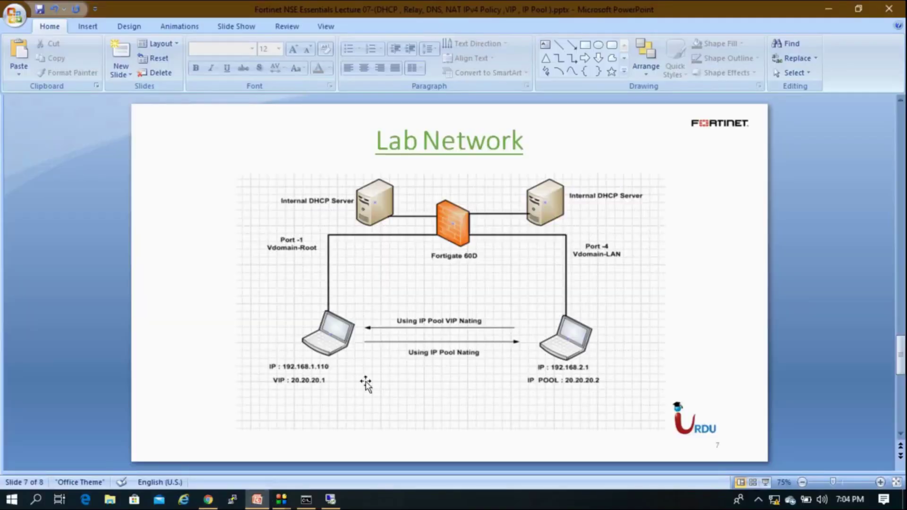
scroll(366, 383, "up", 2)
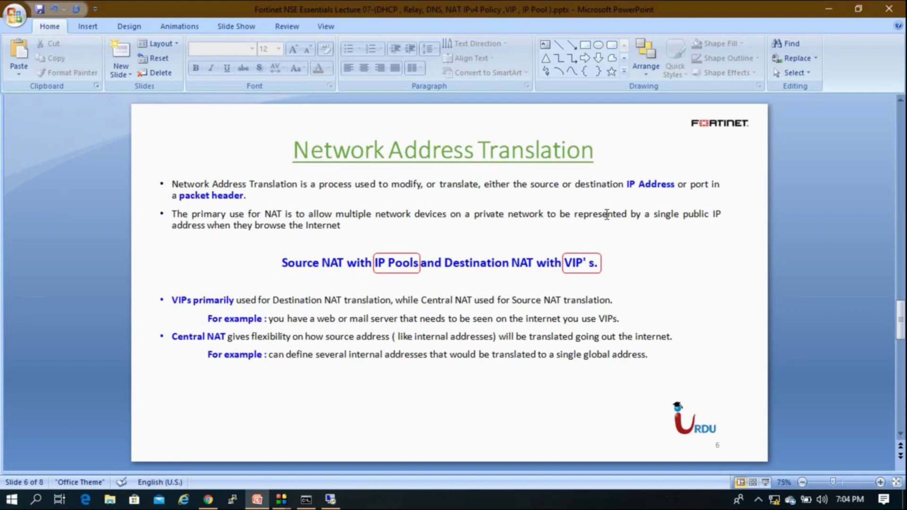
scroll(538, 336, "down", 1)
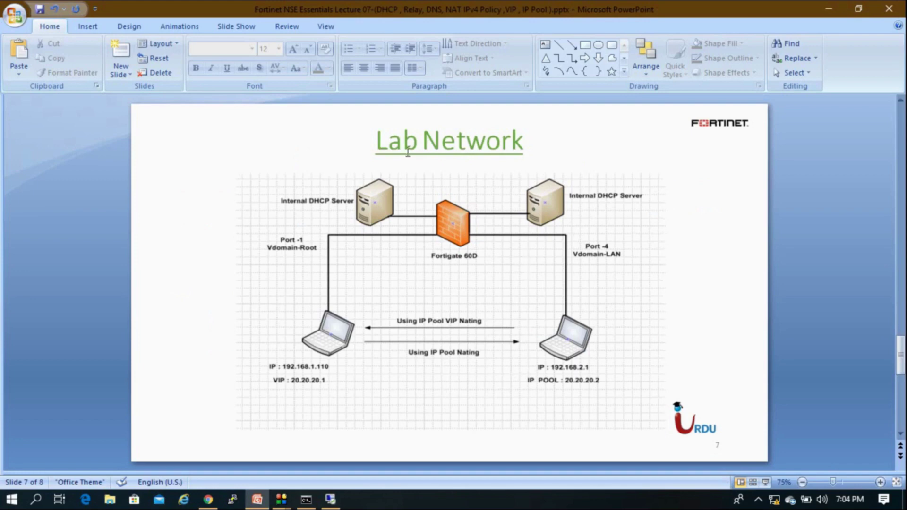
Glance at the FortiGate policy page, then advance the slides to the closing Thank You! slide.
left_click(250, 502)
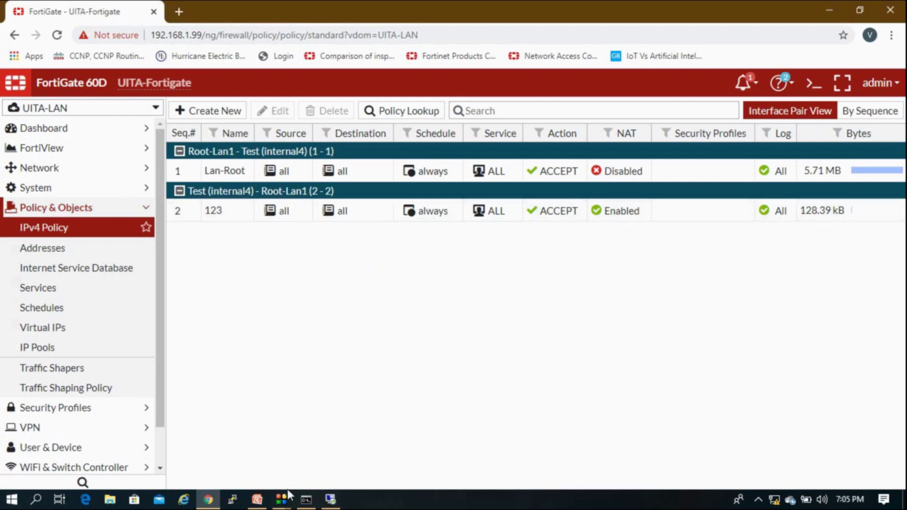
left_click(257, 500)
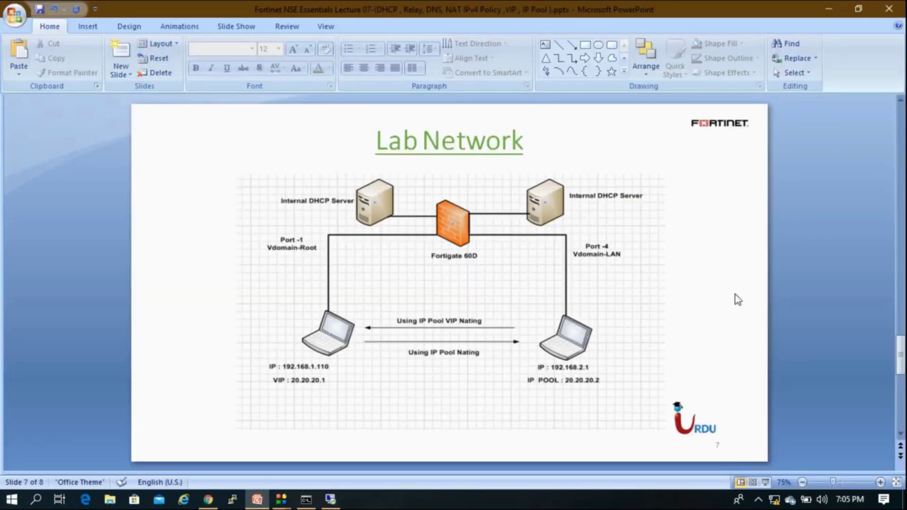
scroll(737, 300, "down", 1)
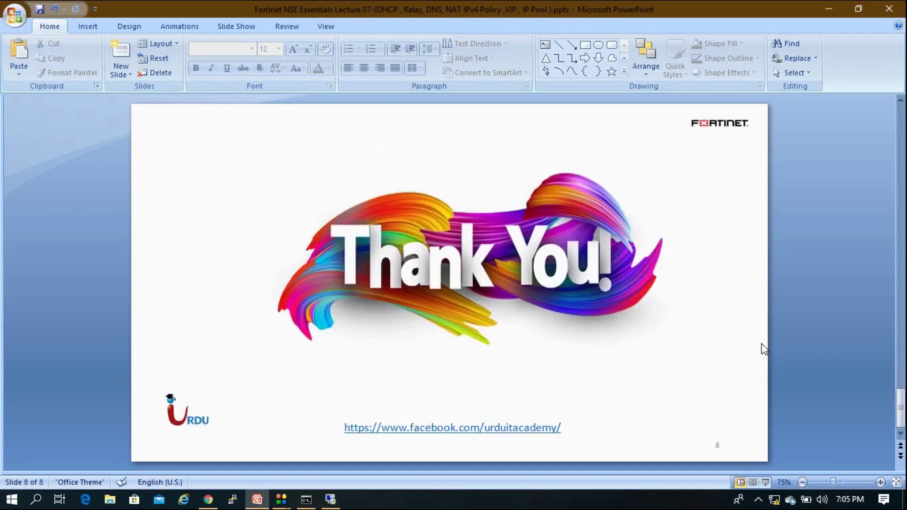